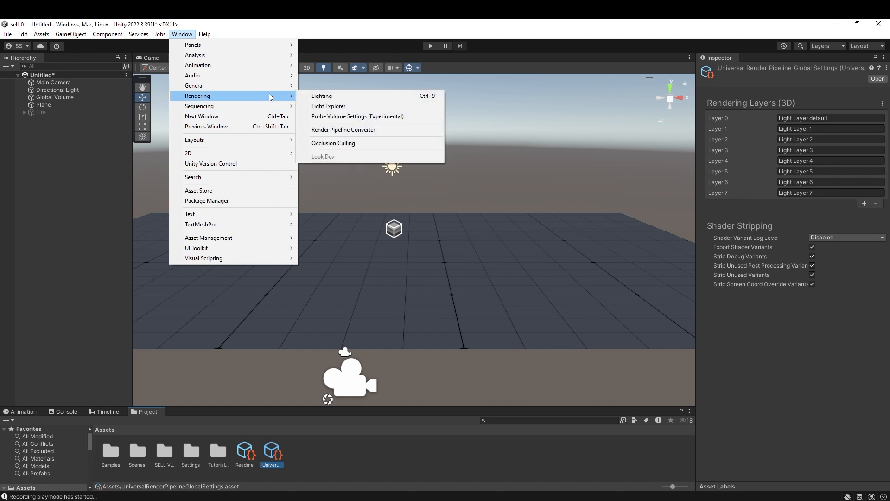
- Remove the scene's skybox by setting the Environment lighting's Skybox Material to None
click(345, 95)
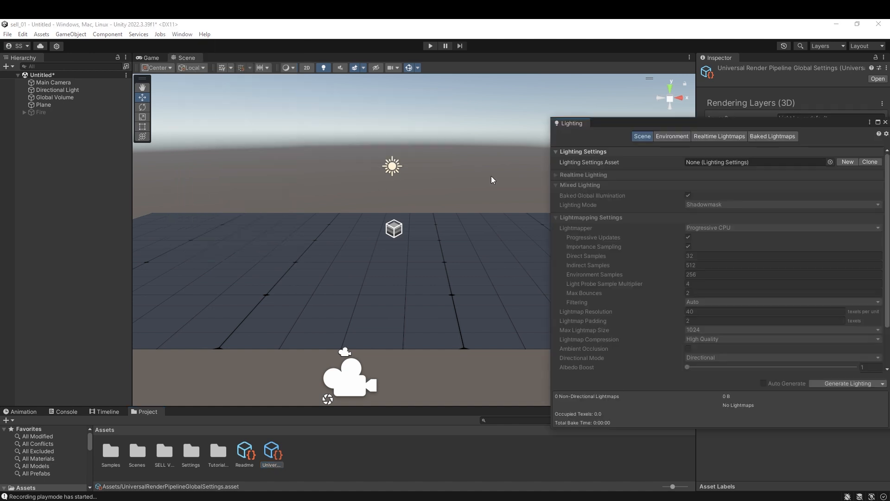
click(672, 136)
click(803, 148)
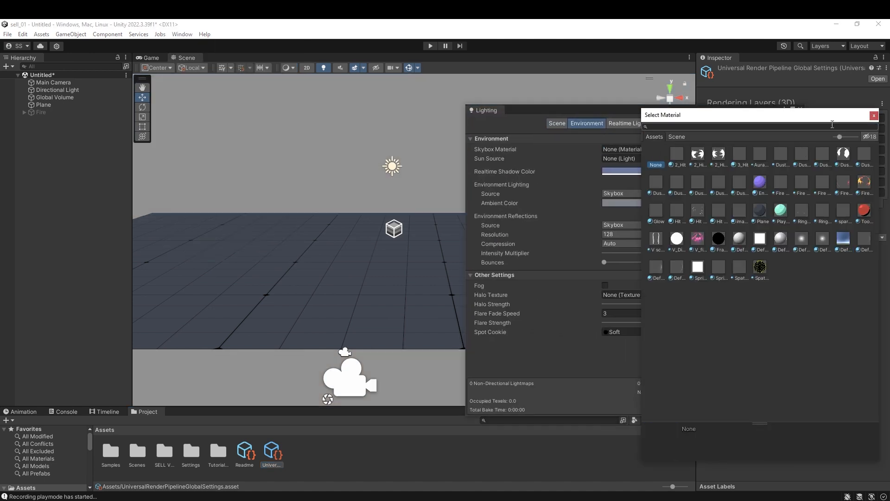
click(874, 116)
click(796, 109)
click(41, 34)
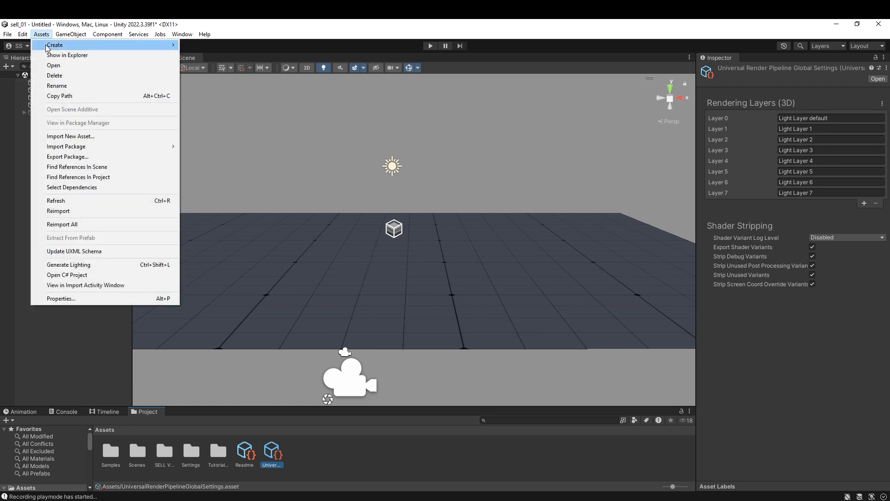
click(37, 341)
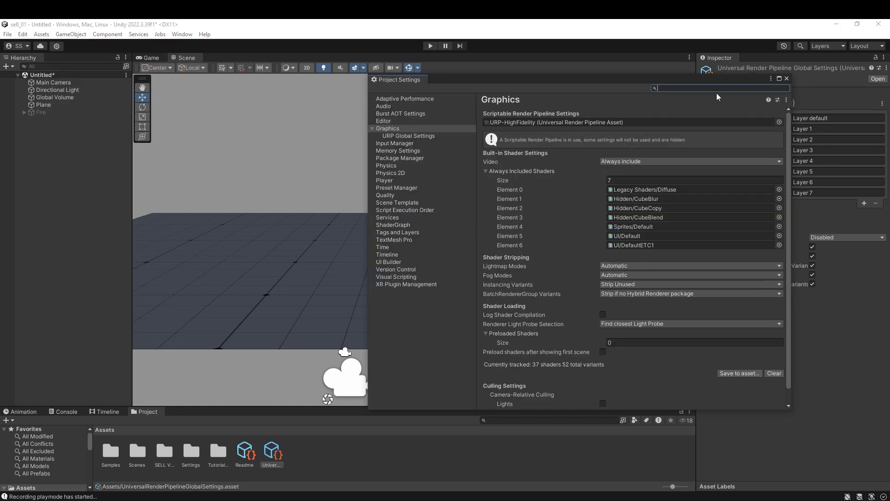
click(787, 78)
- Set the Scene Background color in the editor preferences to a dark bluish grey, about 65686A
click(22, 33)
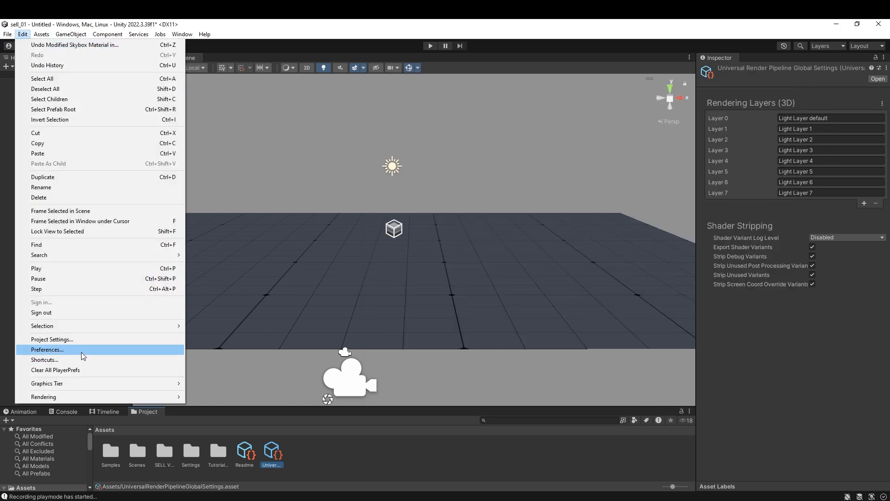
click(88, 352)
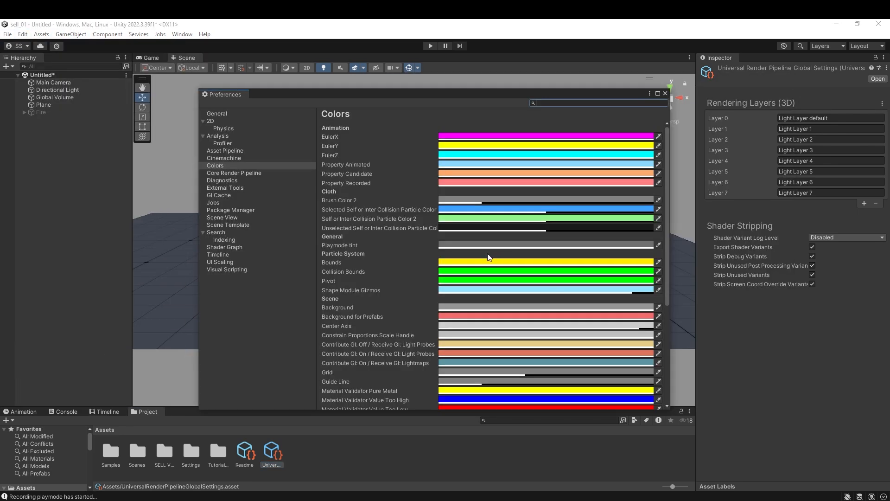
click(480, 308)
drag(536, 346, 521, 360)
click(493, 370)
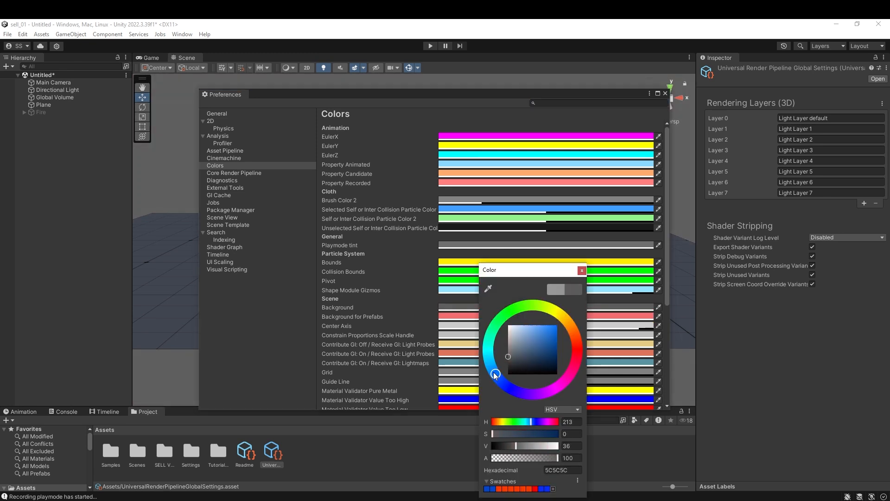
click(516, 361)
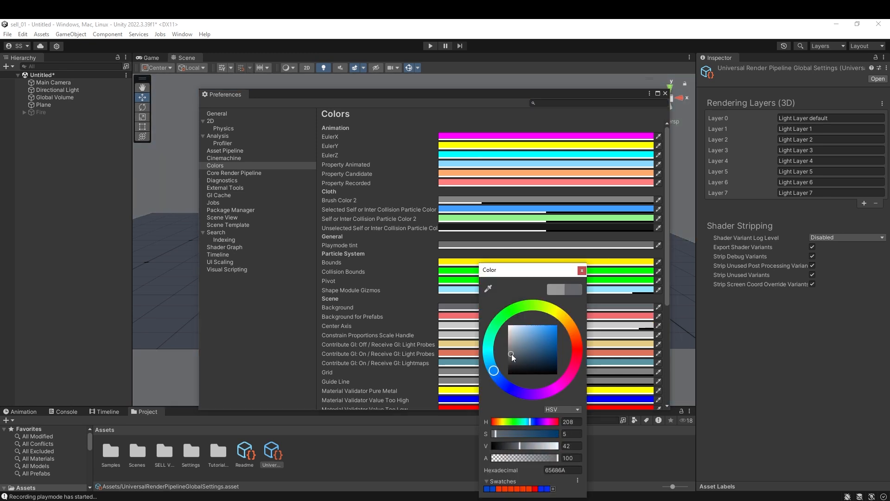
click(578, 269)
- Change the Background for Prefabs color to a mid grey, about 969696, and close the preferences
click(520, 315)
click(547, 345)
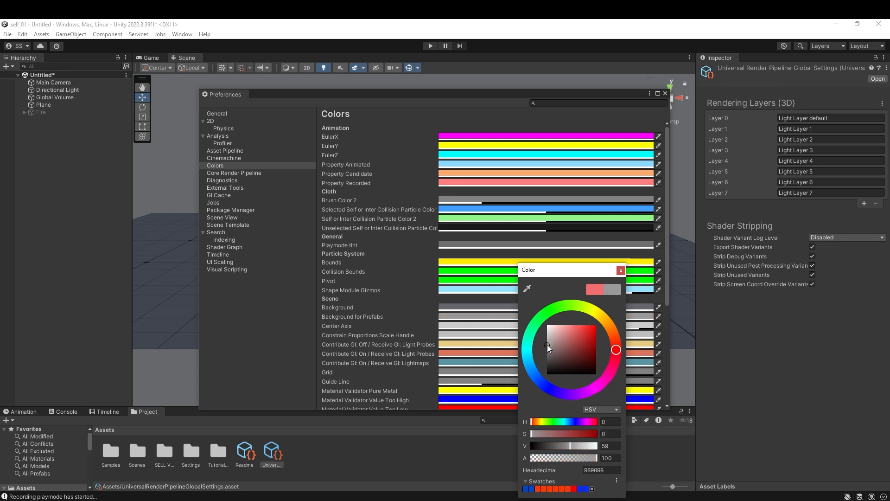
click(532, 371)
click(621, 270)
click(665, 93)
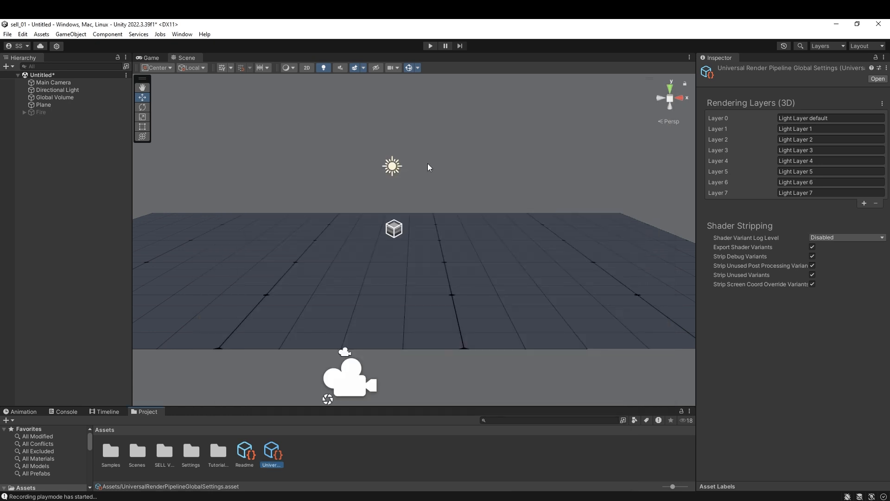
- Look up the Shader Graph package in the Package Manager's Unity Registry to check its installation
click(182, 34)
click(227, 188)
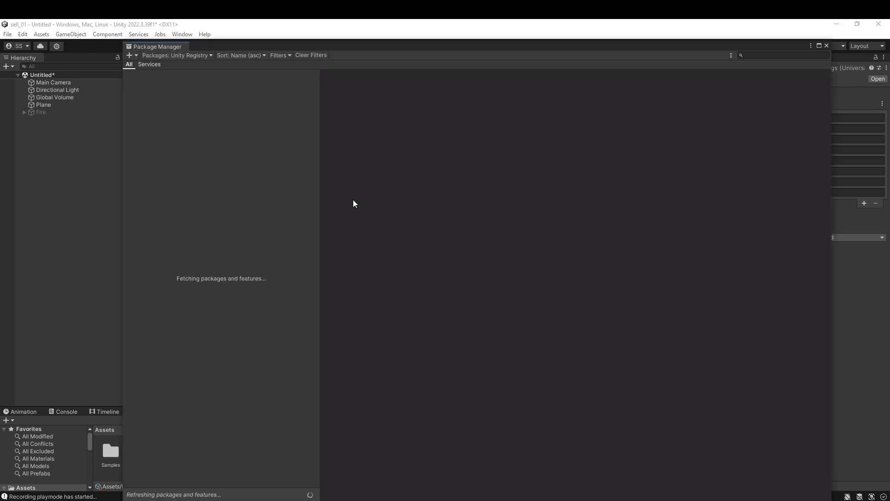
text(shader graph)
click(153, 86)
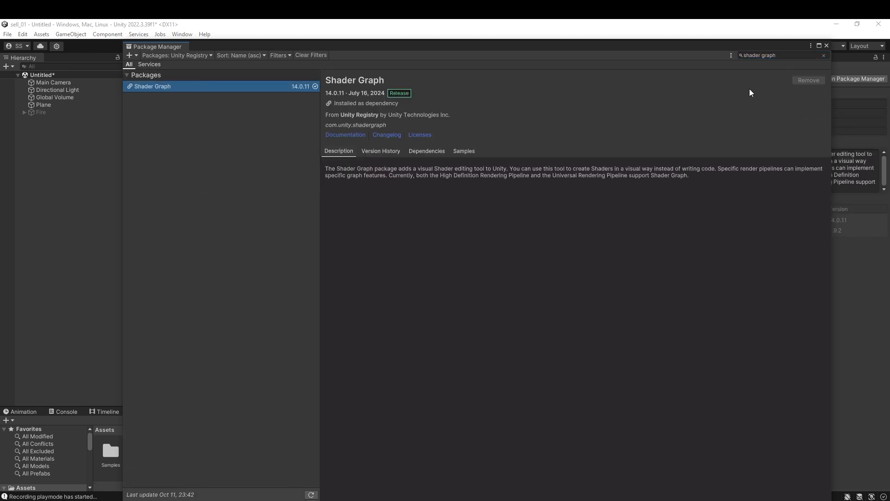
click(176, 56)
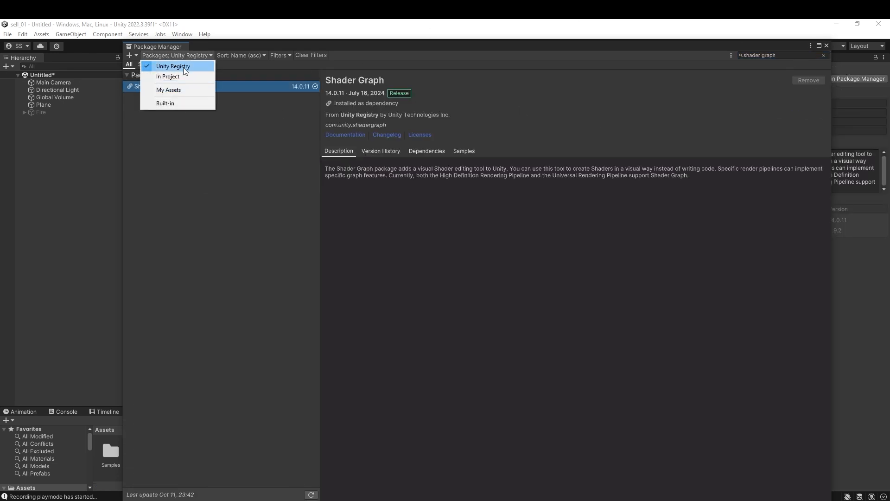
click(160, 65)
click(826, 45)
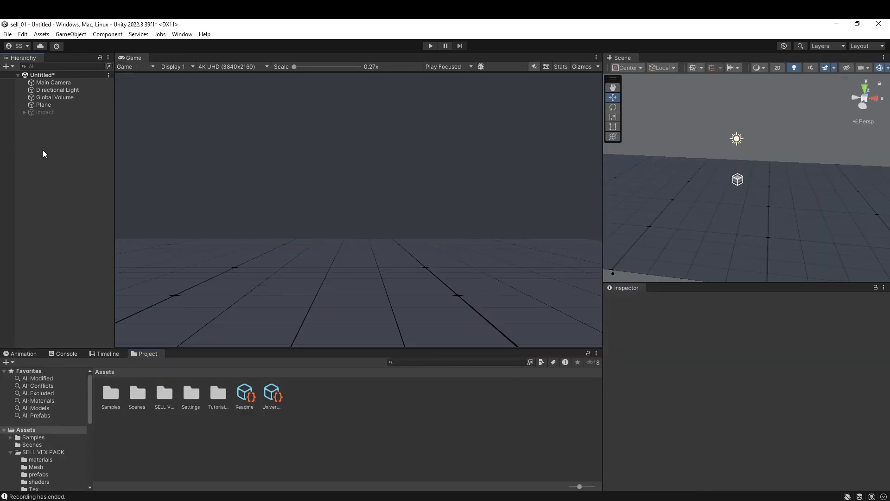
- Create a Particle System in the scene and name it Tut_Impact
right_click(44, 151)
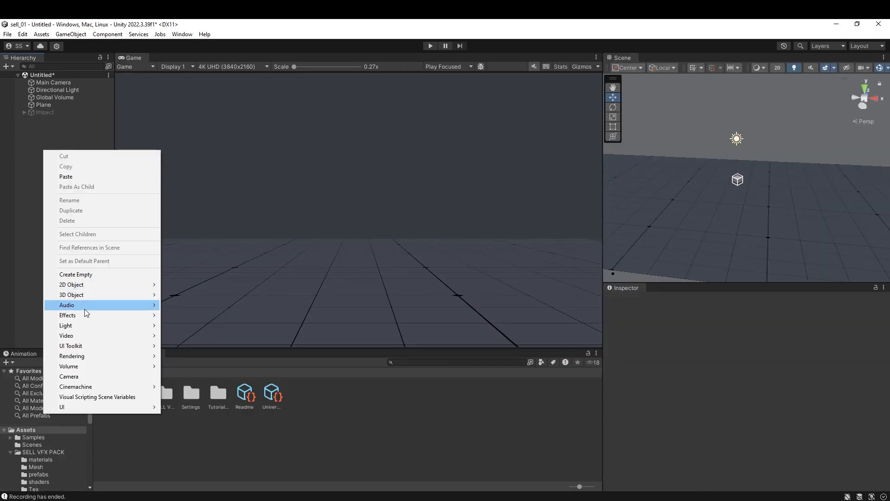
mouse_move(86, 314)
click(205, 314)
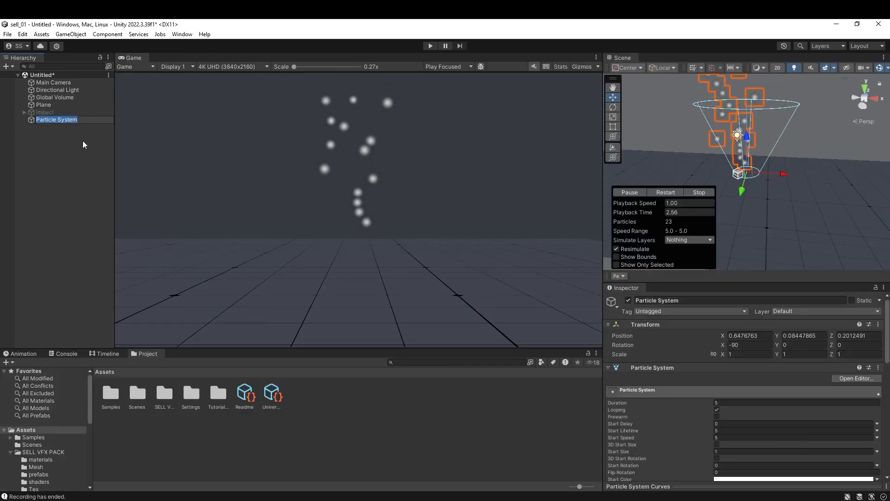
key(BackSpace)
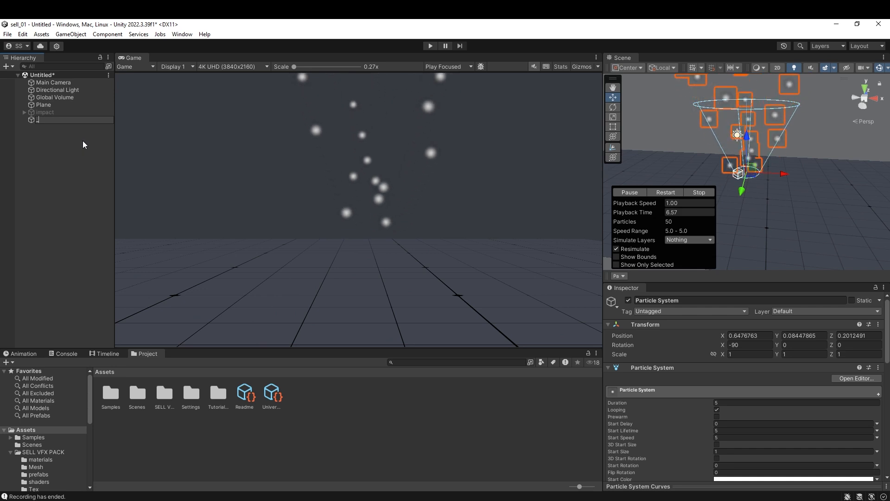
text(Impact)
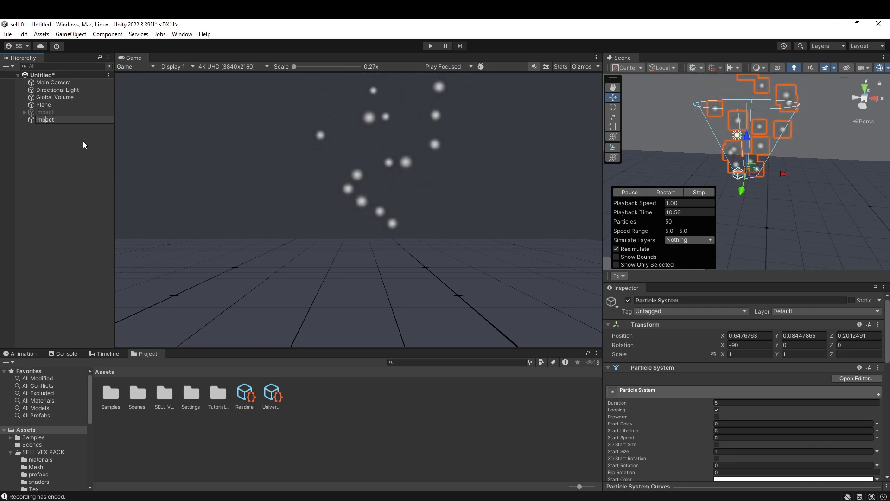
key(Home)
text(T)
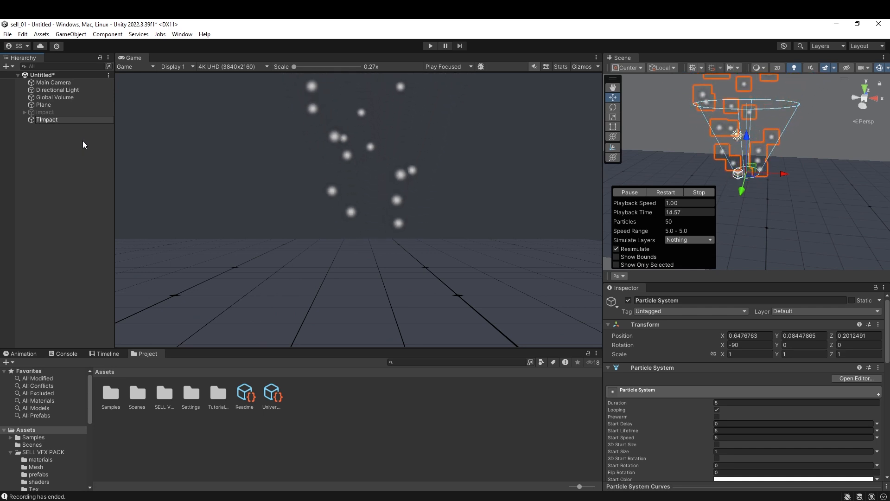
text(ut_)
click(80, 161)
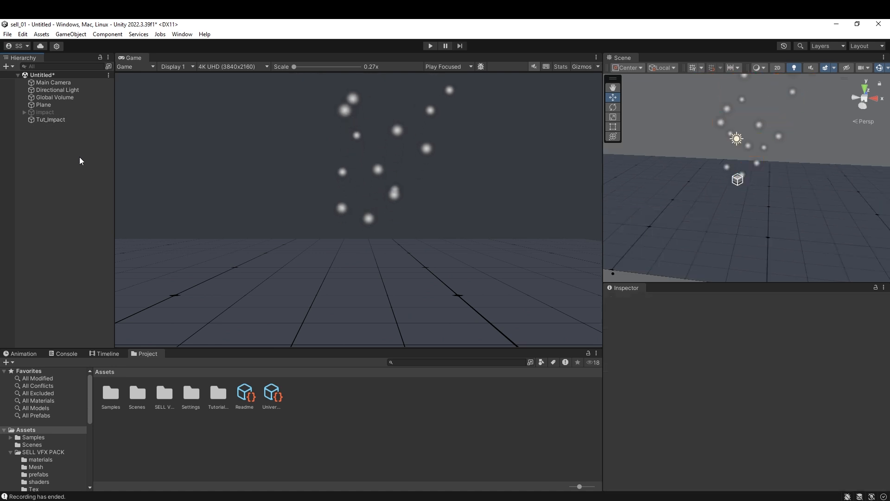
- Set Tut_Impact's Duration and Start Lifetime to 0.2 and its Start Speed to 0
click(50, 119)
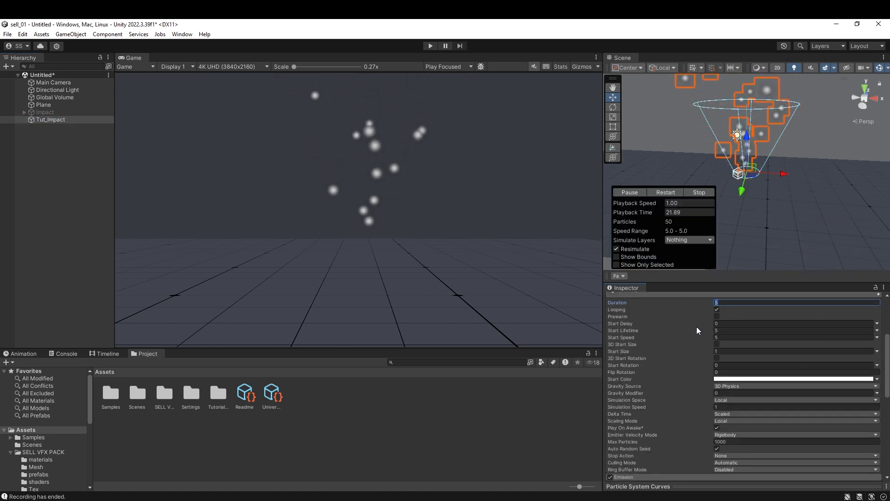
text(0,2)
click(721, 331)
text(0,2)
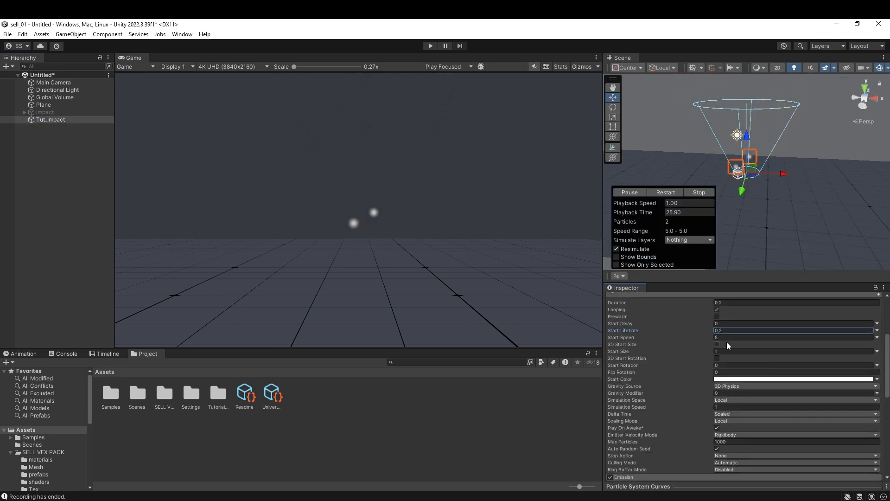
key(Return)
- Disable the Shape module of the Tut_Impact particle system
scroll(727, 345, down, 3)
click(635, 427)
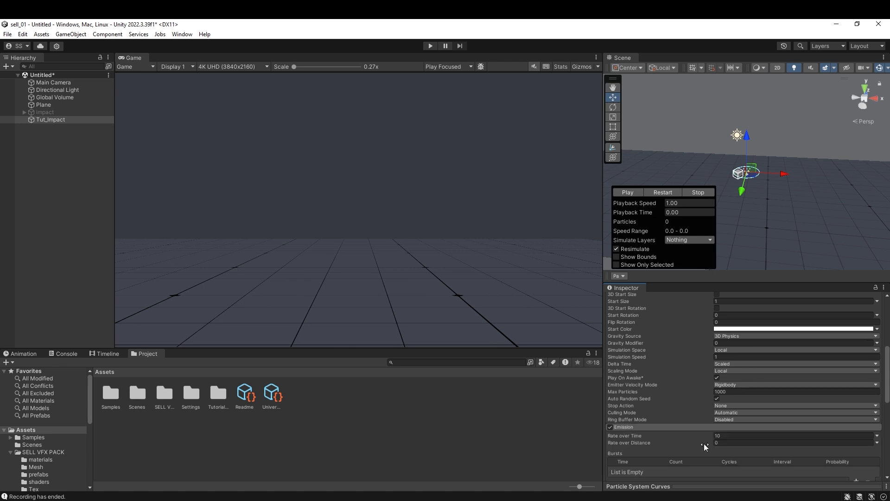
scroll(704, 447, down, 2)
click(644, 401)
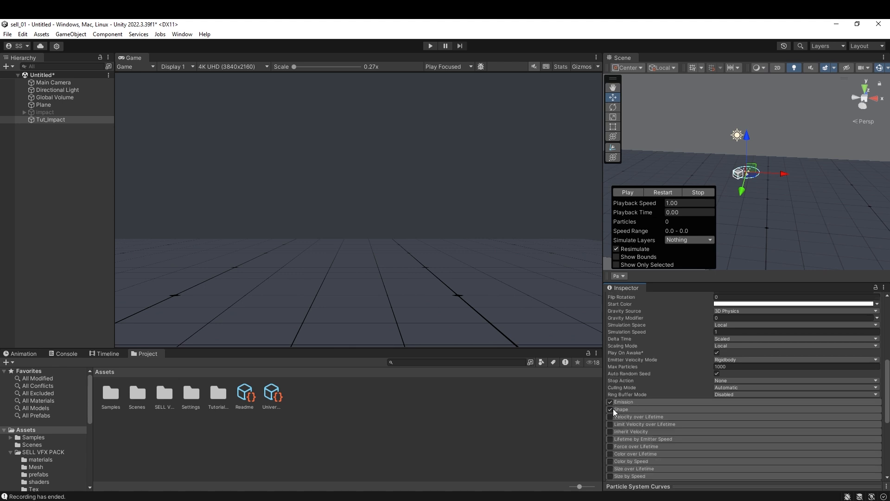
- Set the emission Rate over Time to 0 and add a burst at time 0 with a Count of 1
click(623, 401)
scroll(760, 393, up, 2)
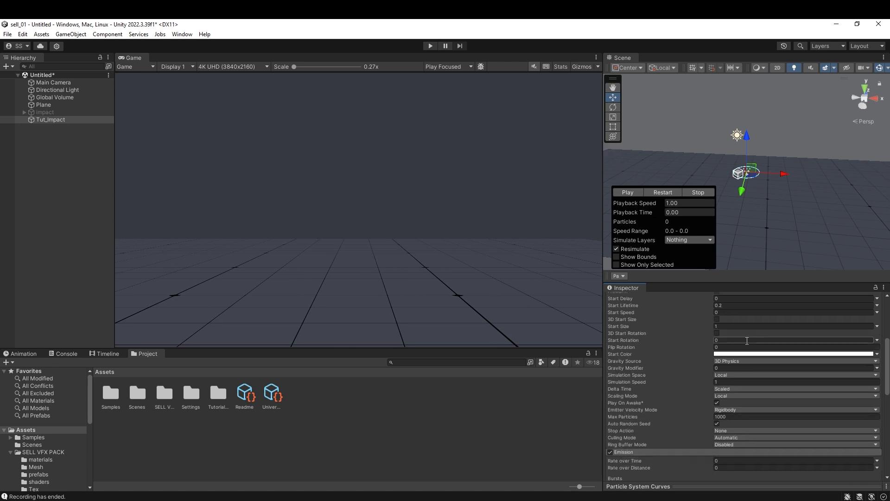
scroll(741, 342, up, 2)
scroll(743, 342, down, 9)
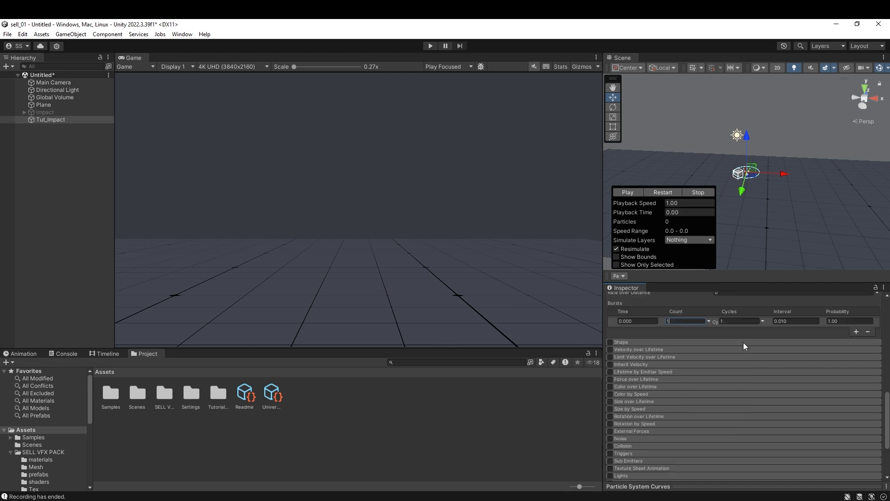
- Create a folder named "Tutorial impact" in the project's Assets
right_click(345, 408)
mouse_move(370, 143)
click(524, 29)
text(TY)
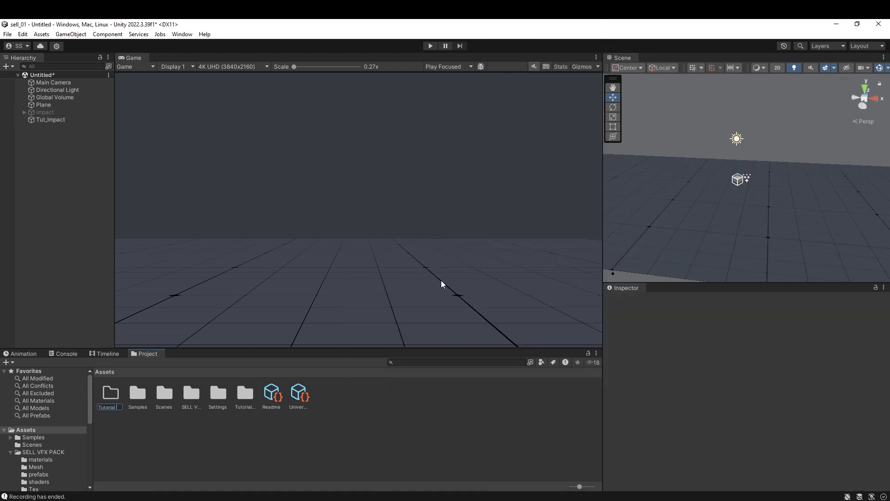
text(torial impact)
key(Return)
- Create a new material inside the Tutorial impact folder and name it tut_Impact_01
double_click(219, 393)
right_click(227, 399)
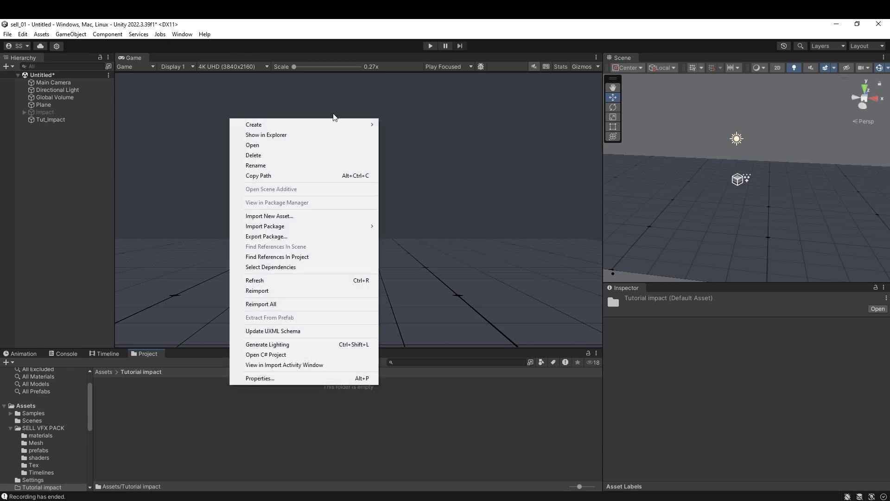
mouse_move(279, 124)
click(412, 254)
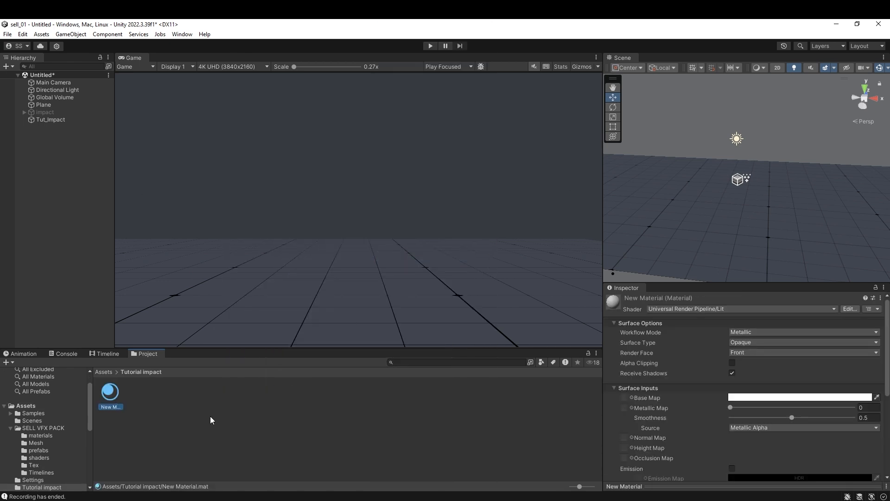
text(Impact_01)
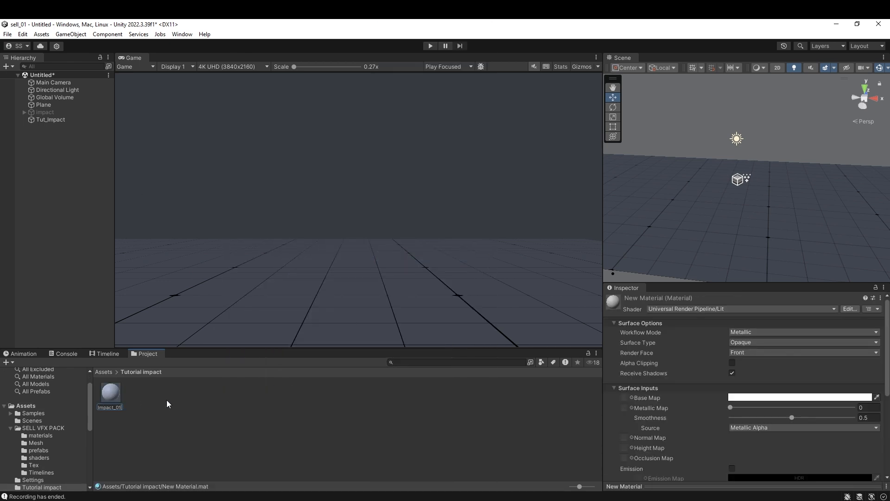
key(Return)
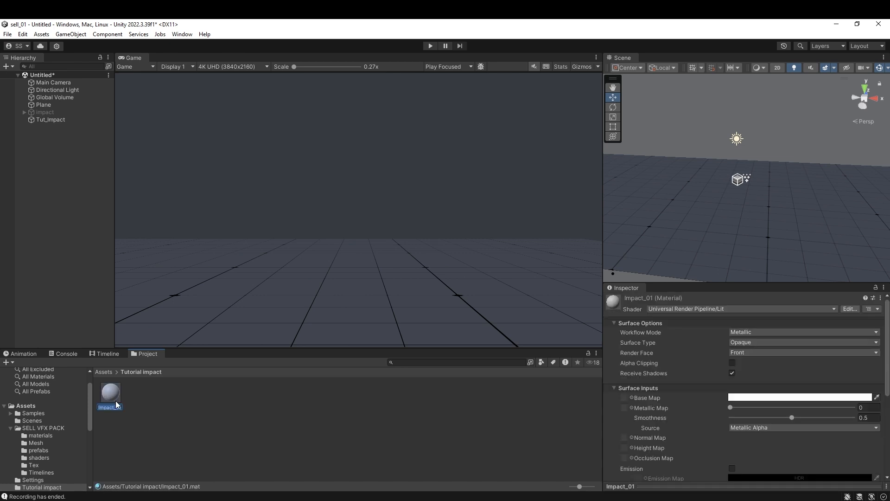
text(t_Im...)
key(Return)
- Assign the tut_Impact_01 material to the Renderer module of the Tut_Impact particle system
click(51, 119)
scroll(742, 408, down, 8)
scroll(777, 425, down, 10)
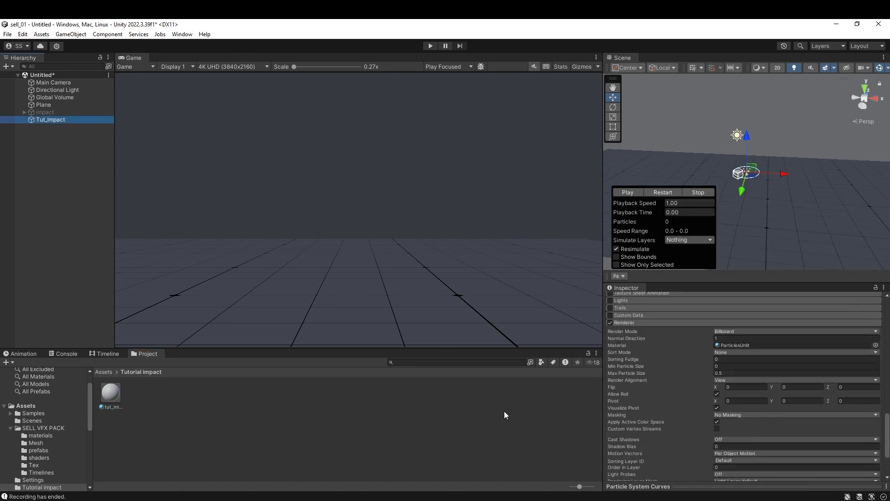
drag(111, 392, 749, 346)
- Switch the tut_Impact_01 material's shader to V_Shaders/V_Dissolve shader
click(693, 446)
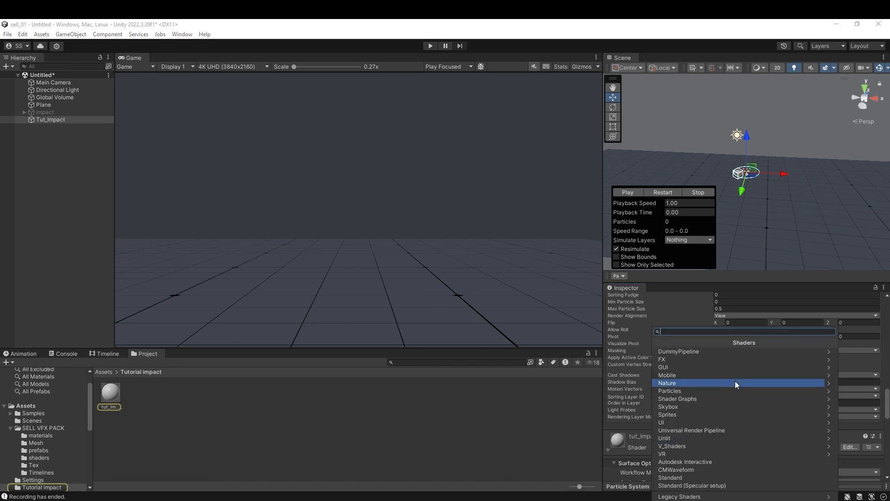
click(681, 445)
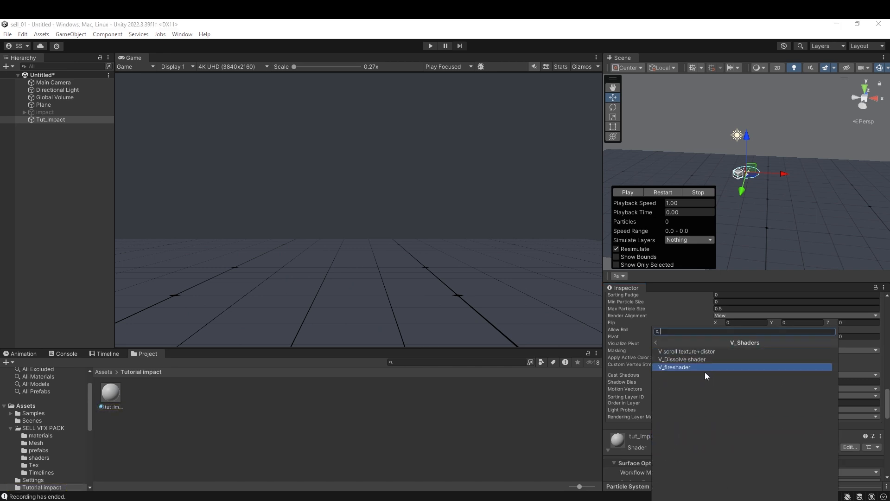
click(705, 359)
scroll(662, 465, down, 6)
scroll(731, 385, up, 3)
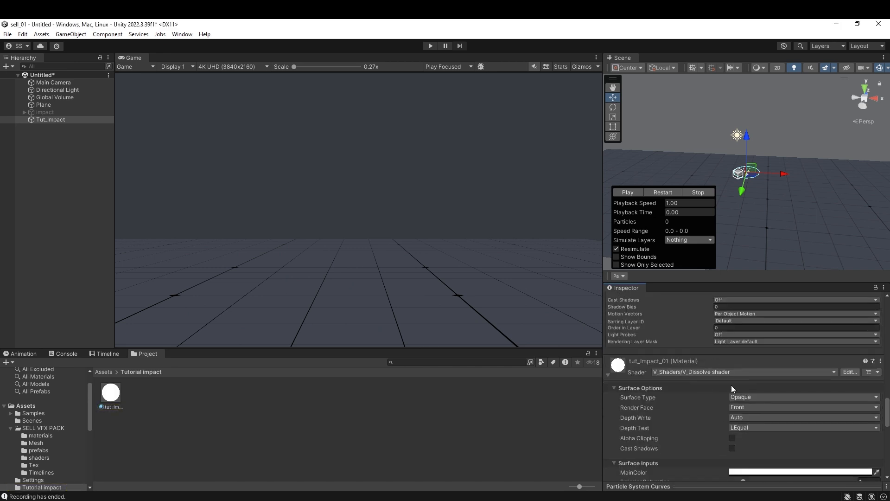
- Assign the Big_impact texture to the MainTexture slot of the tut_Impact_01 material
scroll(746, 387, down, 6)
scroll(760, 393, up, 2)
scroll(763, 393, down, 1)
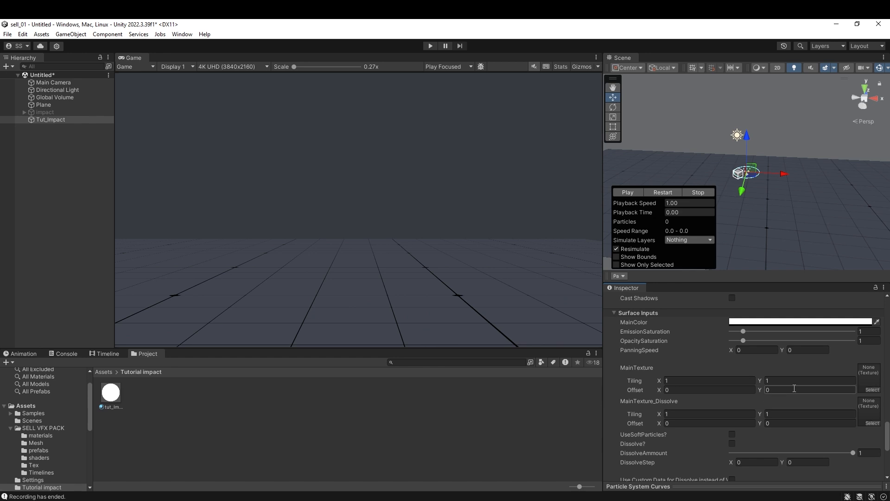
click(872, 390)
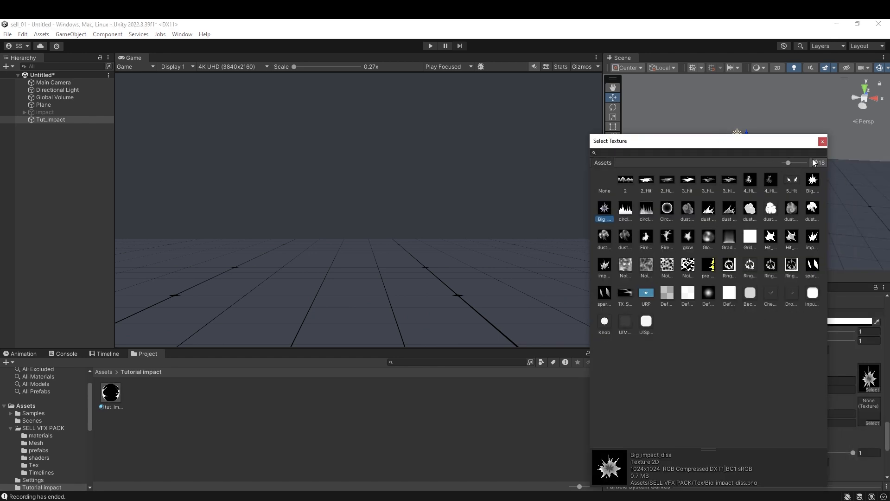
click(812, 179)
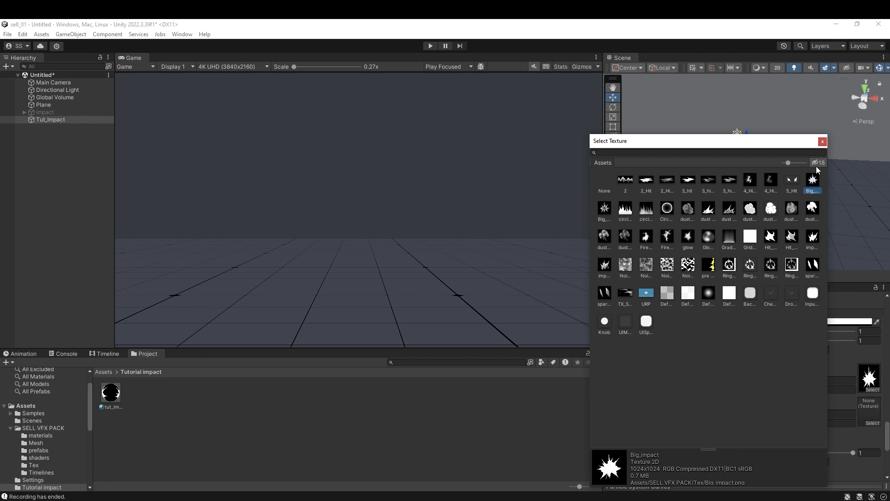
- Assign the Big_impact_diss texture to the material's MainTexture_Dissolve slot
click(872, 423)
double_click(711, 208)
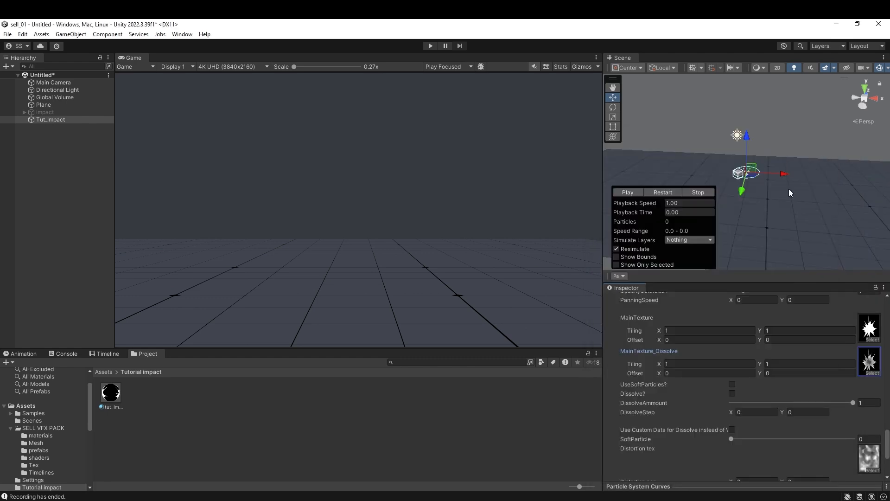
click(867, 378)
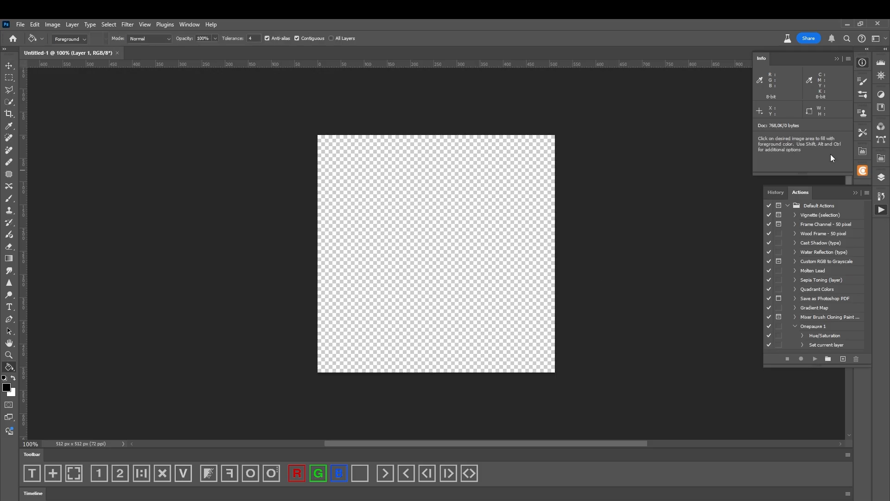
- Switch to Photoshop, fill Layer 1 of the blank canvas with black and add a new layer above it
click(860, 171)
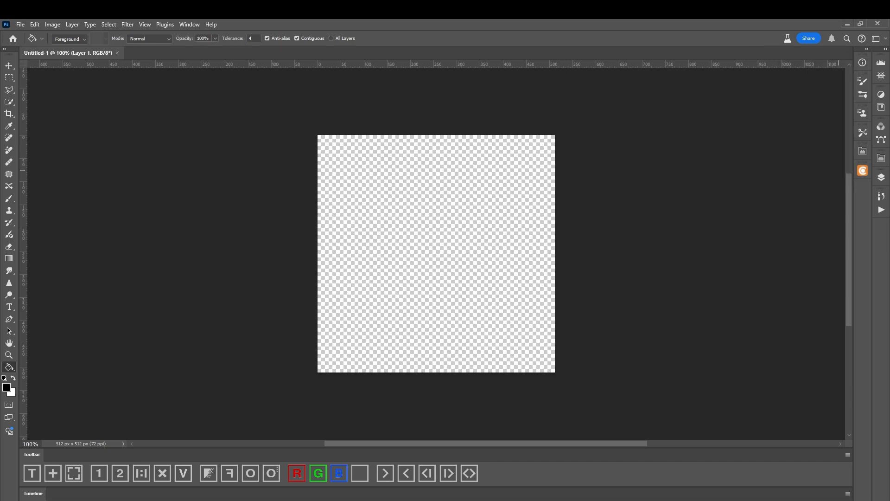
click(882, 177)
click(520, 243)
click(844, 488)
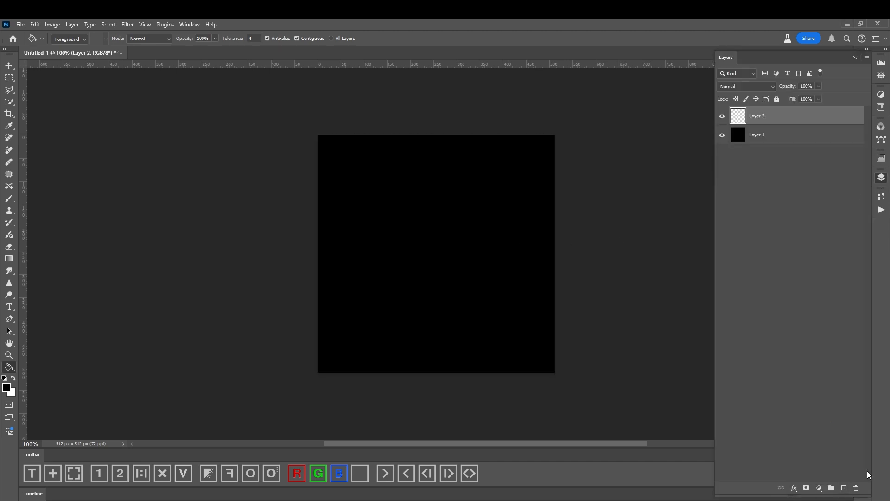
- Draw a straight vertical and a straight horizontal white line crossing near the canvas centre with a small soft brush on Layer 2
key(b)
right_click(431, 284)
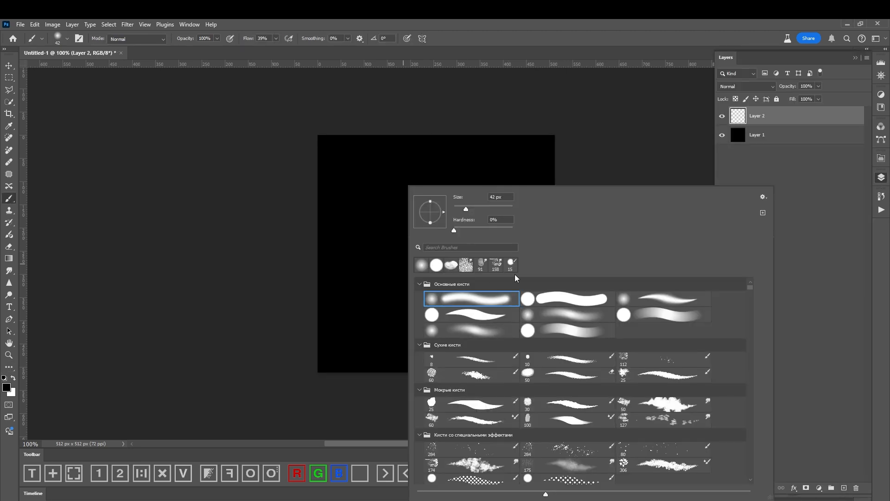
click(455, 208)
key(Return)
key(x)
drag(442, 265, 439, 225)
key(ctrl+z)
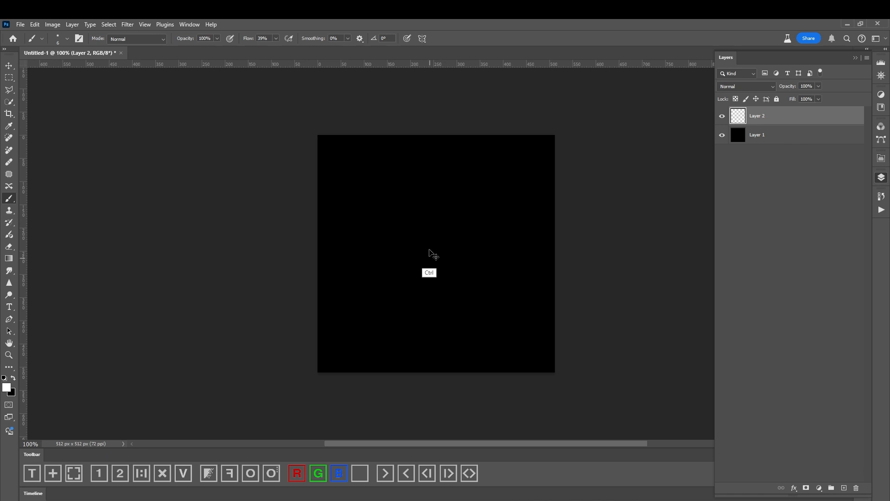
shift+drag(431, 154, 442, 349)
mouse_move(330, 256)
shift+mouse_down()
mouse_move(554, 255)
mouse_move(447, 265)
mouse_move(558, 276)
shift+mouse_up()
key(ctrl+z)
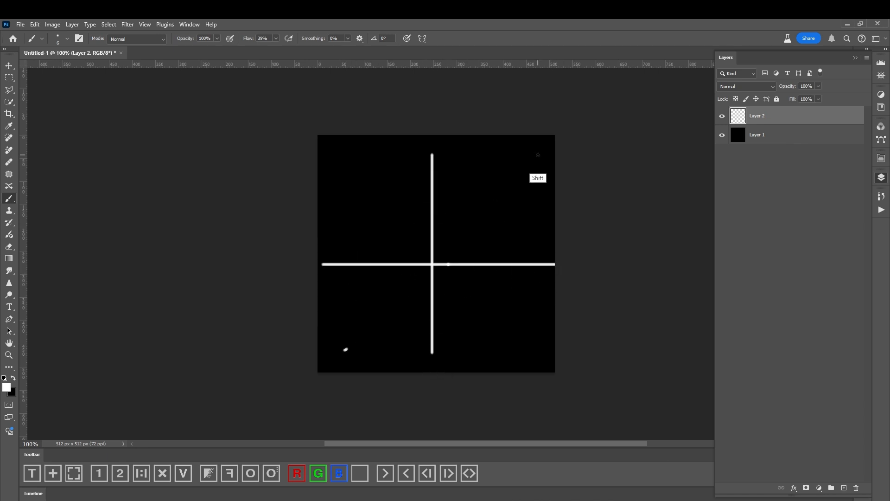
- Add two diagonals and three more straight lines through the crossing point to form an uneven starburst of guide lines
shift+click(538, 155)
shift+click(529, 368)
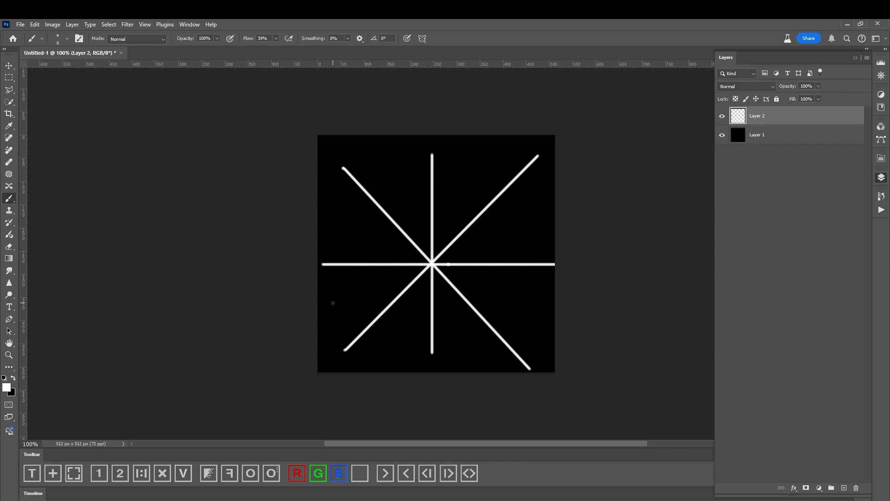
click(340, 226)
shift+click(550, 316)
click(334, 318)
shift+click(534, 212)
click(401, 191)
shift+click(459, 326)
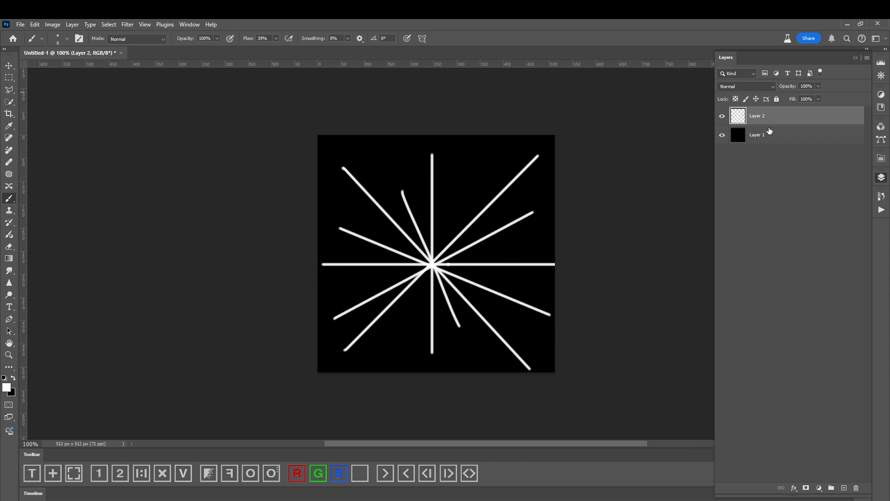
- Draw the spiky burst outline with concave curves linking the guide line tips, using 20% brush smoothing
mouse_move(344, 169)
mouse_down()
mouse_move(401, 191)
mouse_move(434, 159)
mouse_move(459, 210)
mouse_move(537, 156)
mouse_move(513, 292)
mouse_move(521, 364)
mouse_move(511, 298)
mouse_move(431, 369)
mouse_up()
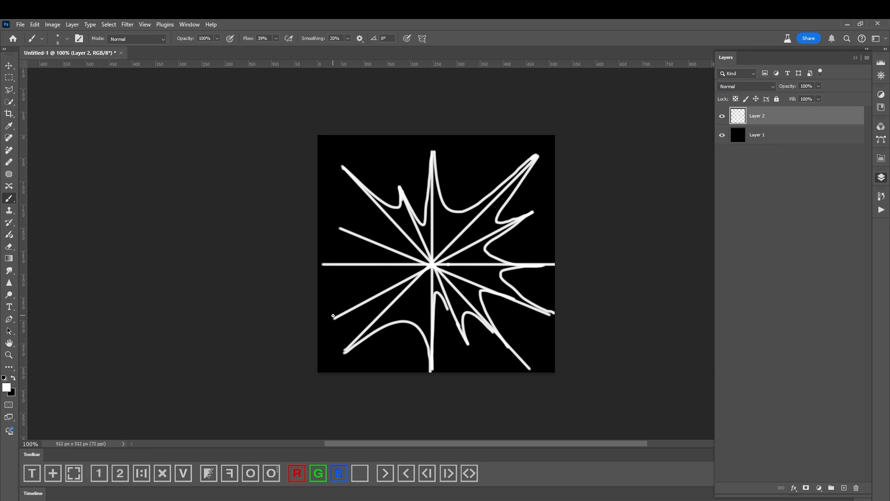
mouse_move(333, 316)
mouse_down()
mouse_move(374, 290)
mouse_move(353, 268)
mouse_move(327, 265)
mouse_move(383, 212)
mouse_up()
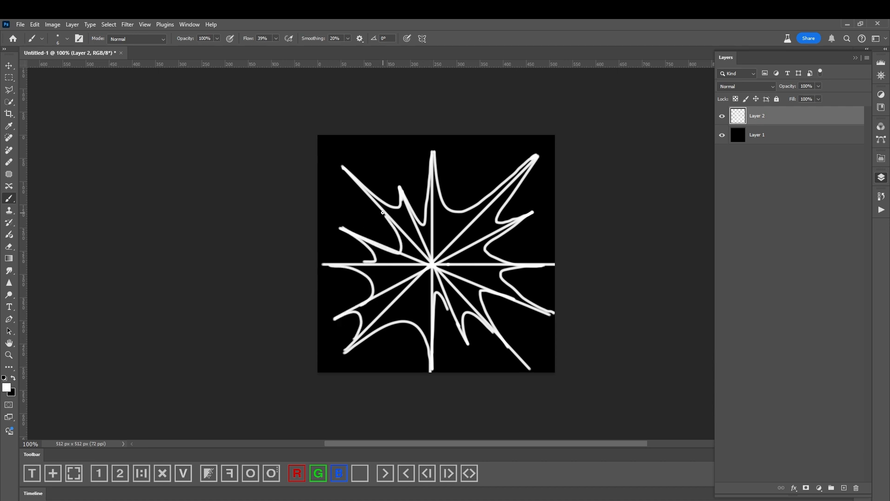
- Add a layer above Layer 2, hide Layer 2 and try out straight vertical brush strokes on the new layer
click(844, 488)
click(722, 135)
drag(402, 179, 402, 243)
key(ctrl+z)
shift+drag(386, 183, 386, 336)
drag(485, 189, 485, 248)
key(ctrl+z)
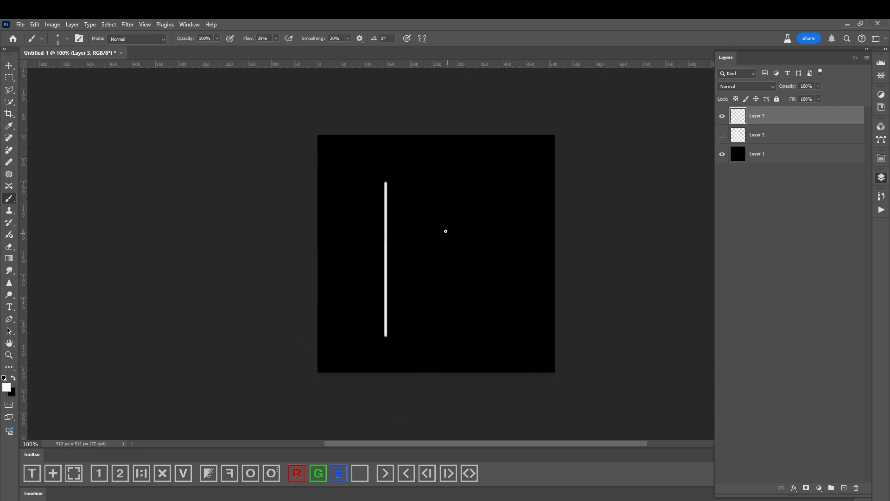
key(ctrl+z)
- Sketch a V of two straight lines on Layer 3 with a concave curve between them, and a small rounded V beside it
click(356, 204)
shift+click(463, 348)
shift+click(464, 172)
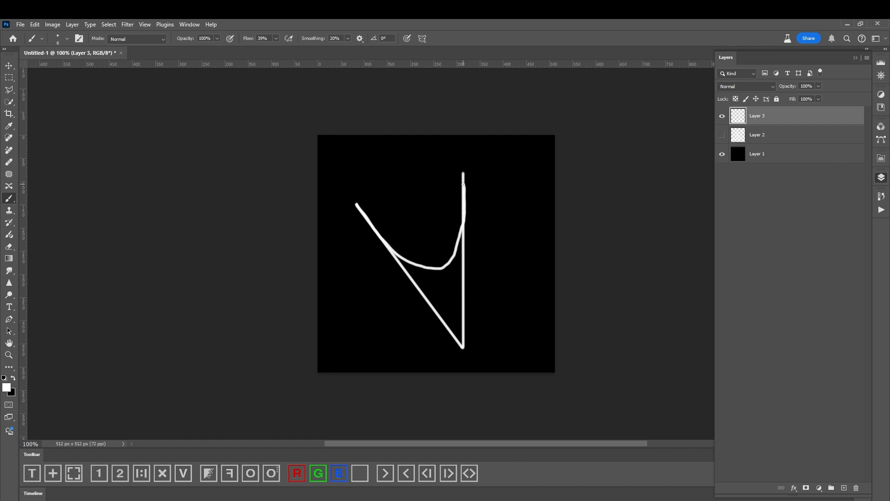
key(ctrl+z)
drag(483, 155, 516, 149)
- Duplicate Layer 3 and hide the original
key(ctrl+j)
click(722, 135)
- Delete the small V mark and the curve between the two straight lines on the Layer 3 copy with the Lasso tool
key(l)
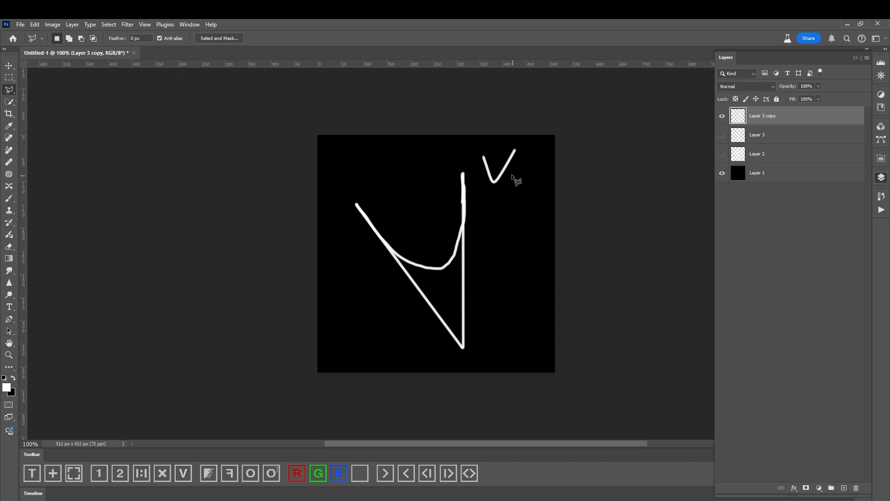
right_click(7, 92)
click(29, 91)
right_click(9, 91)
click(30, 99)
drag(540, 163, 542, 162)
key(Delete)
key(ctrl+d)
drag(420, 280, 477, 182)
key(Delete)
key(ctrl+d)
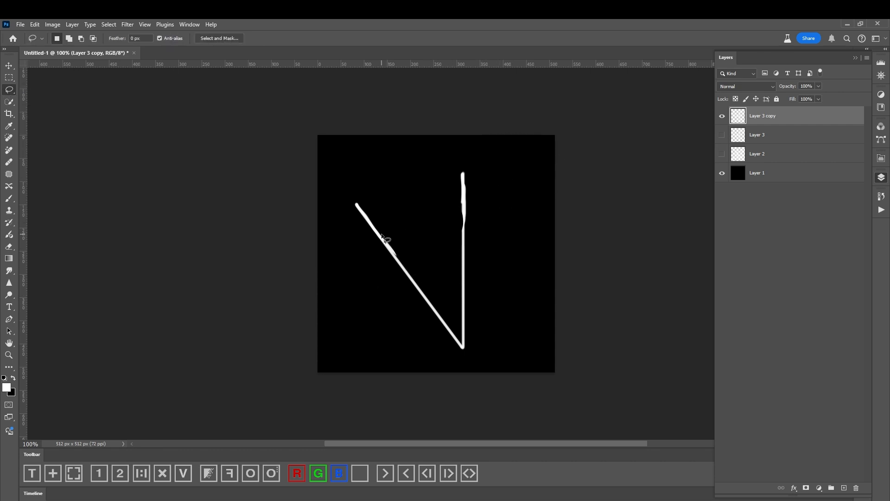
- Brush a new freehand curve inward from the slanted line on the Layer 3 copy
key(b)
drag(380, 234, 432, 257)
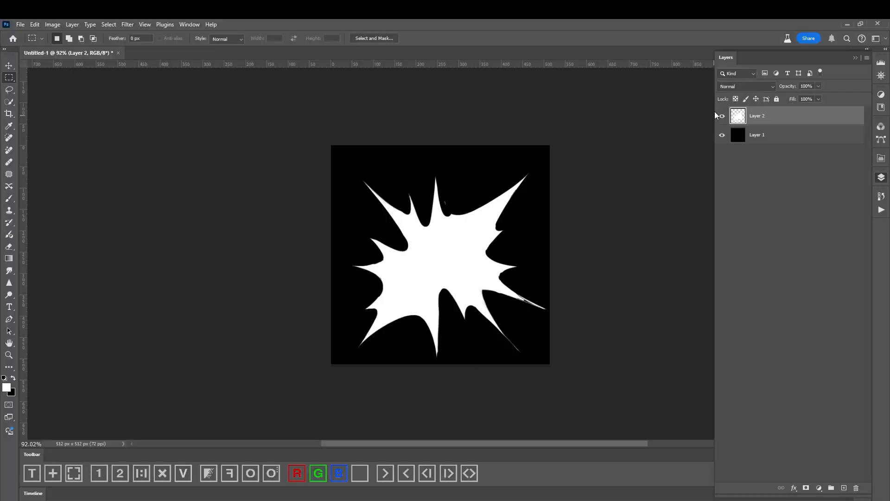
- Duplicate the filled white burst on Layer 2 and hide the original layer
key(ctrl+j)
click(722, 134)
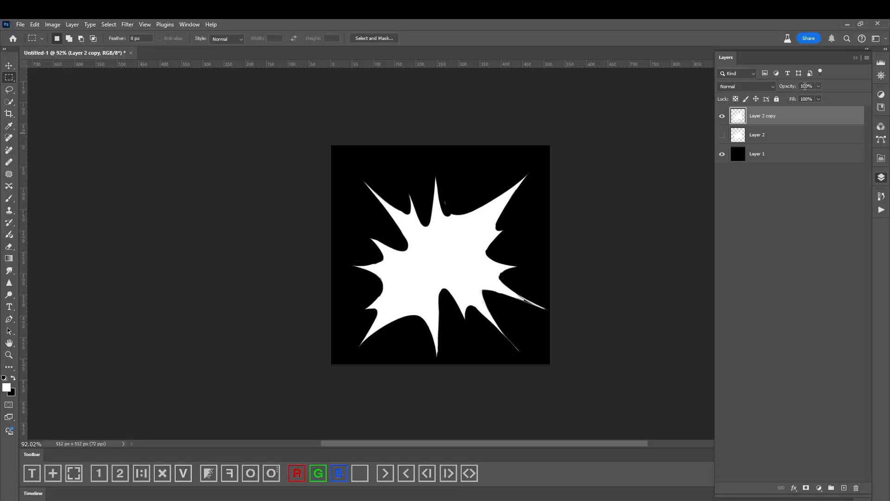
- Brush a light gray lobed outline in the centre of the burst on the Layer 2 copy, with transparent pixels locked
key(b)
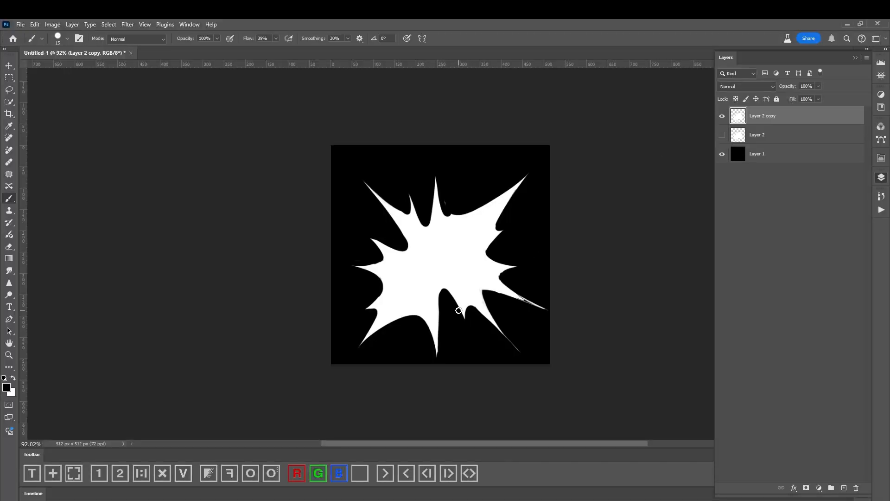
key(ctrl+z)
mouse_move(428, 261)
mouse_down()
mouse_move(437, 243)
mouse_move(447, 264)
mouse_move(423, 250)
mouse_move(442, 252)
mouse_move(456, 274)
mouse_move(441, 283)
mouse_move(428, 265)
mouse_up()
alt+click(445, 261)
key(ctrl+z)
key(0)
key(d)
key(g)
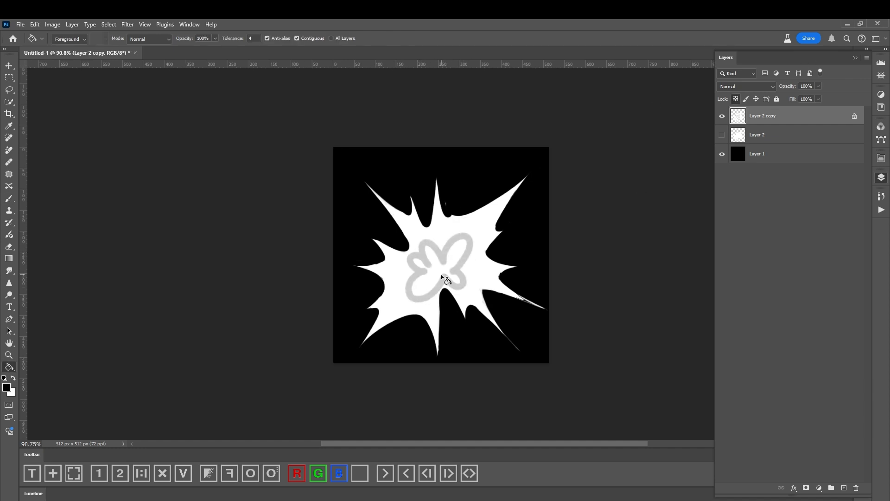
click(477, 265)
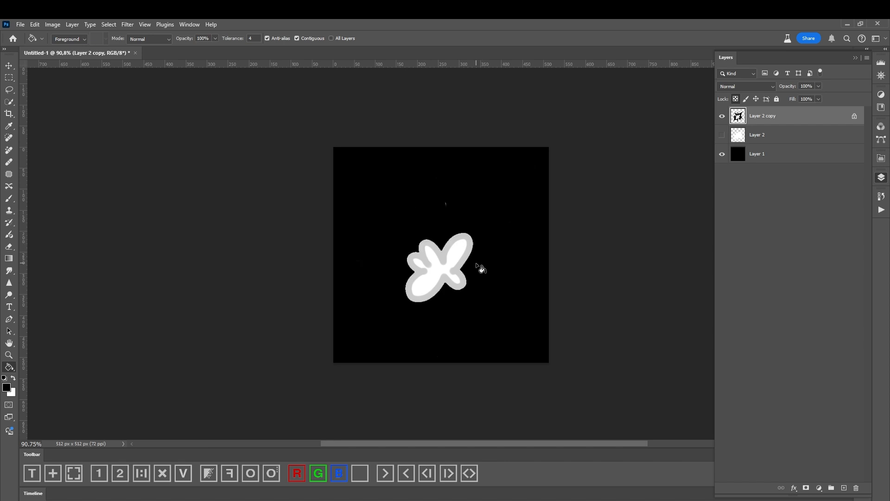
key(ctrl+z)
- Sample the outline's light gray and paint the inside of the lobed shape solid with it
alt+click(461, 260)
click(483, 283)
key(ctrl+z)
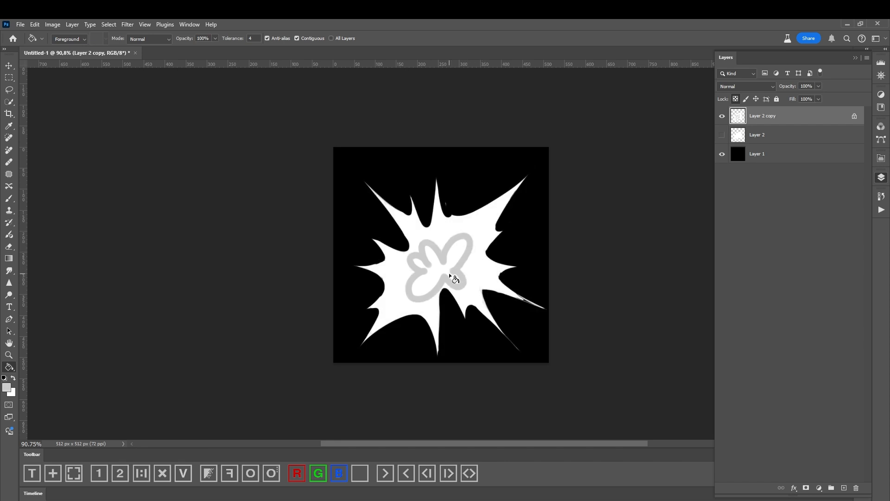
key(b)
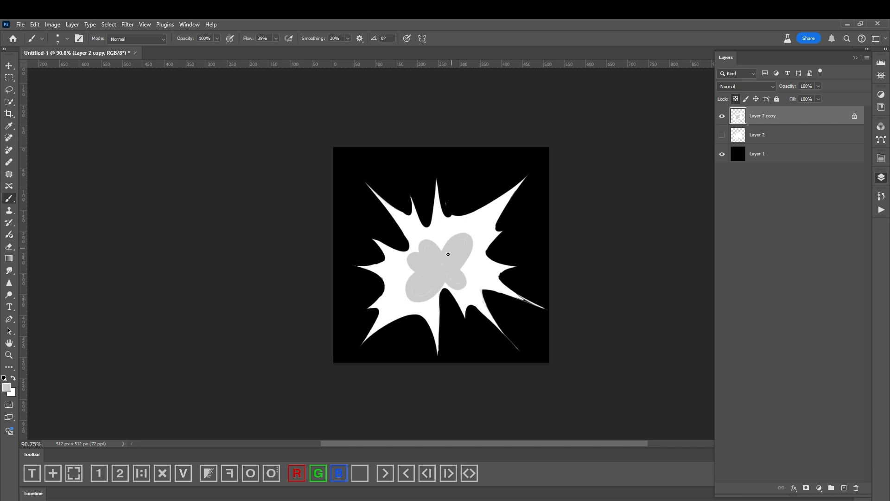
key(l)
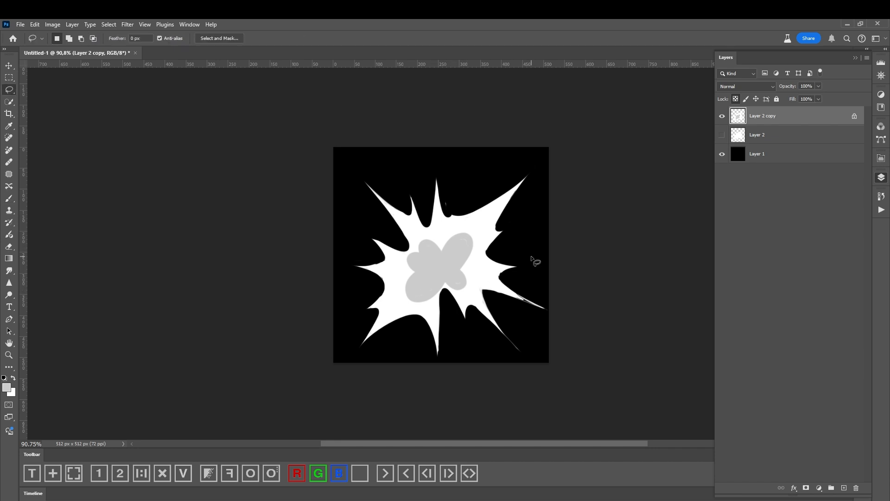
- Paint black at 40% brush opacity over the central shape and a larger lobed area around it to build stepped gray tones
key(b)
key(d)
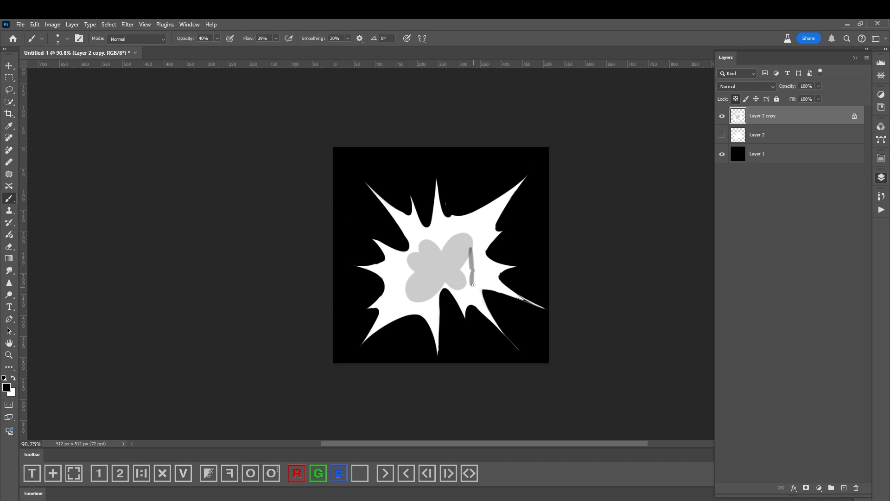
mouse_move(431, 255)
mouse_down()
mouse_move(431, 241)
mouse_move(476, 226)
mouse_move(482, 259)
mouse_move(466, 285)
mouse_move(411, 260)
mouse_move(399, 282)
mouse_move(418, 301)
mouse_move(422, 295)
mouse_move(397, 302)
mouse_move(407, 299)
mouse_up()
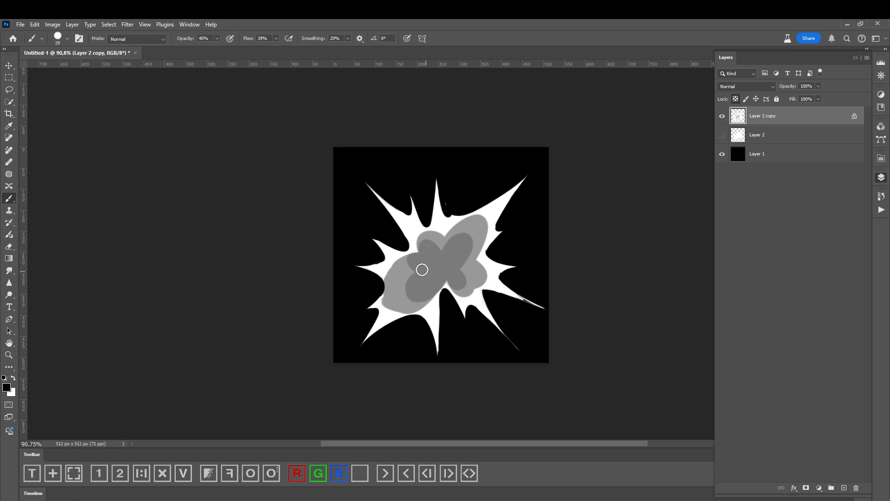
mouse_move(483, 217)
mouse_down()
mouse_move(455, 279)
mouse_move(394, 284)
mouse_up()
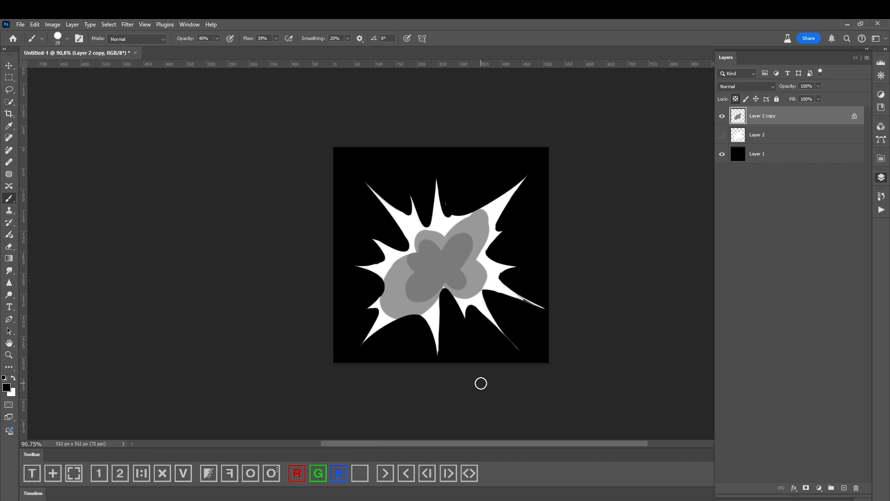
click(21, 25)
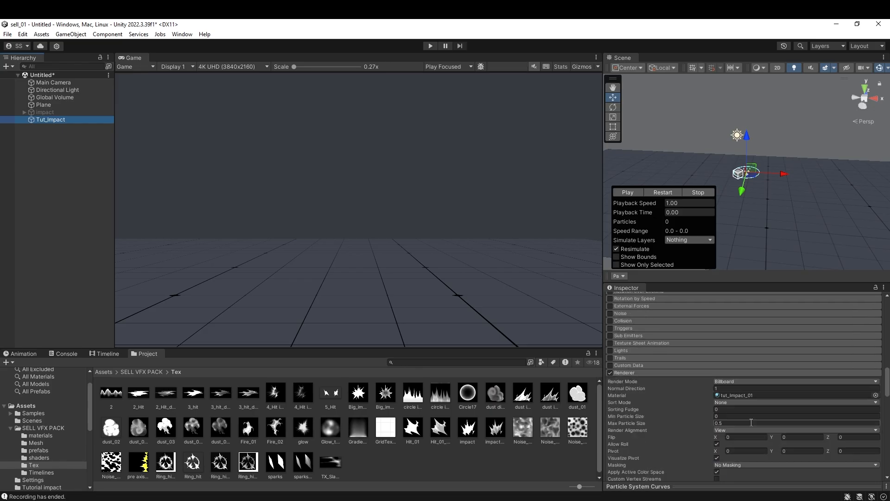
- Switch back to Unity and select Big_impact_diss again as the MainTexture_Dissolve texture of tut_Impact_01
scroll(751, 423, down, 10)
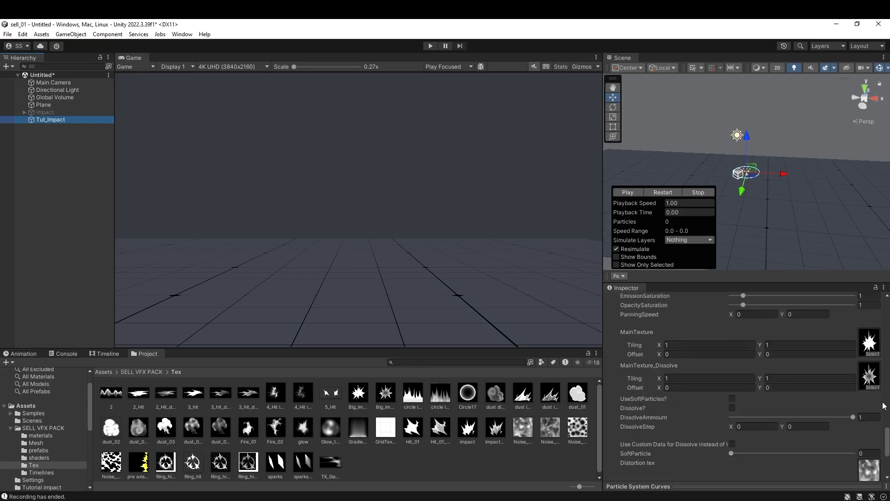
click(876, 391)
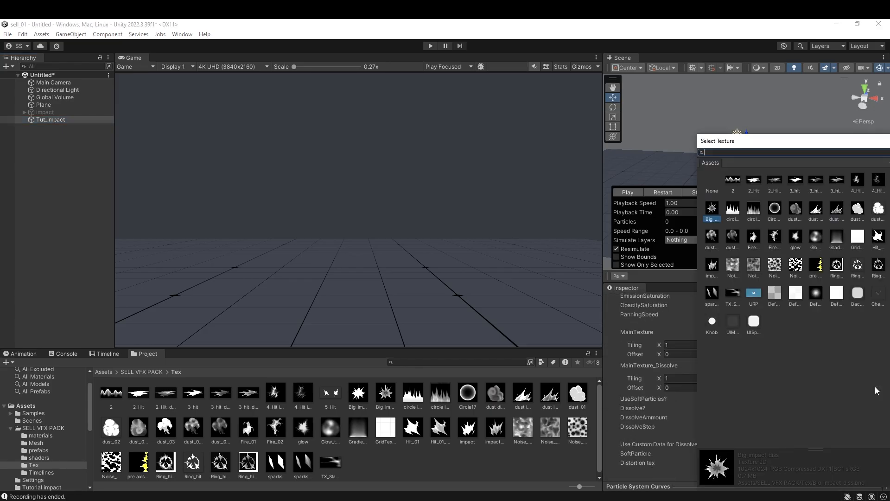
double_click(712, 208)
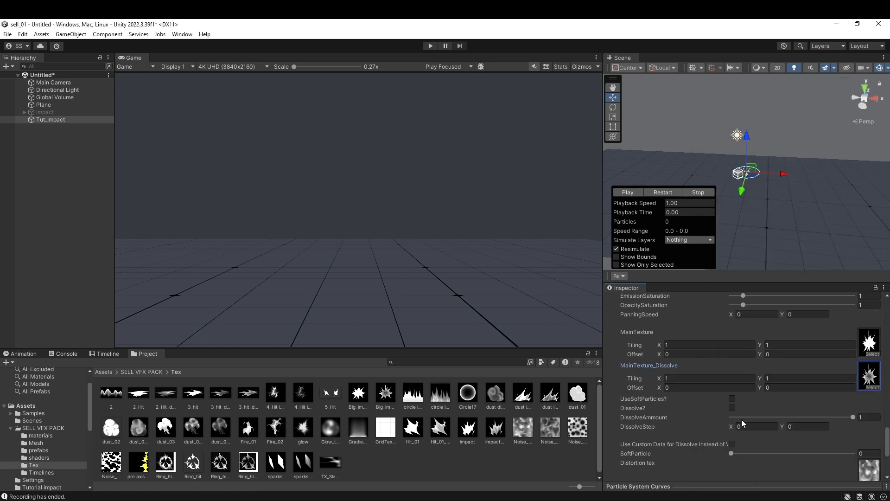
- Enable the UseSoftParticles? and Dissolve? options on the tut_Impact_01 material
click(732, 398)
click(732, 407)
scroll(754, 431, down, 1)
scroll(790, 436, down, 3)
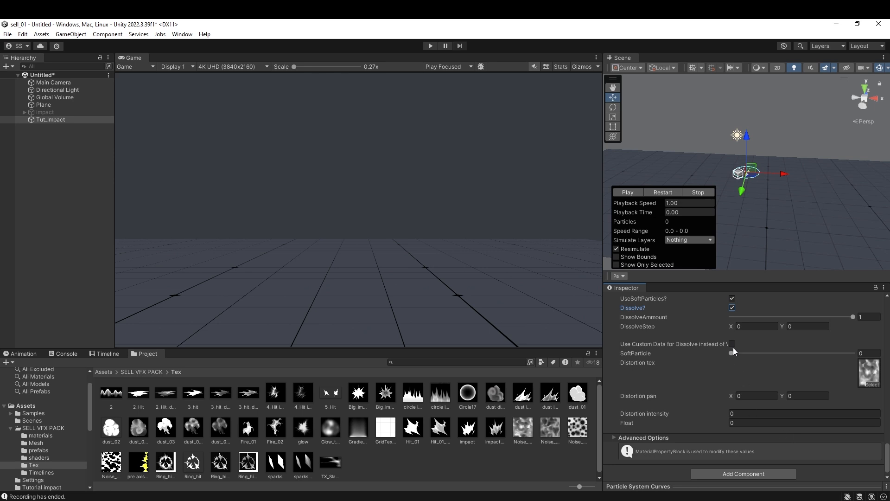
scroll(769, 408, up, 12)
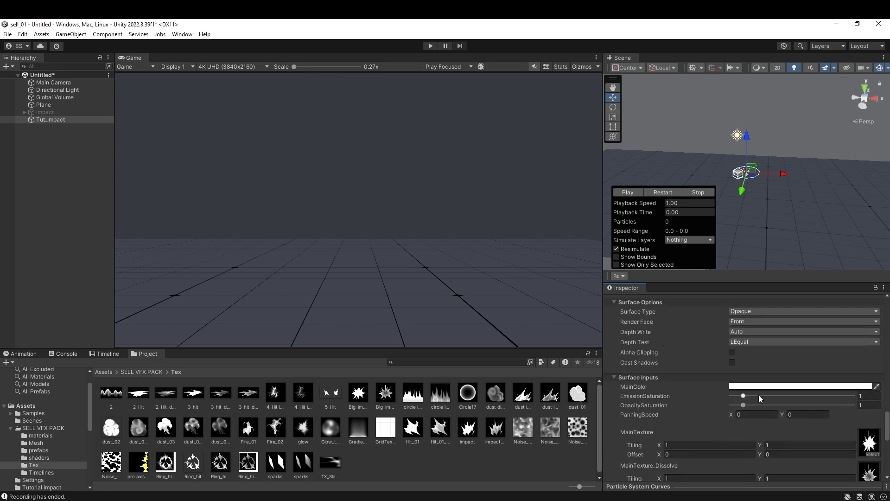
- Set the Surface Type of the tut_Impact_01 material to Transparent
click(758, 310)
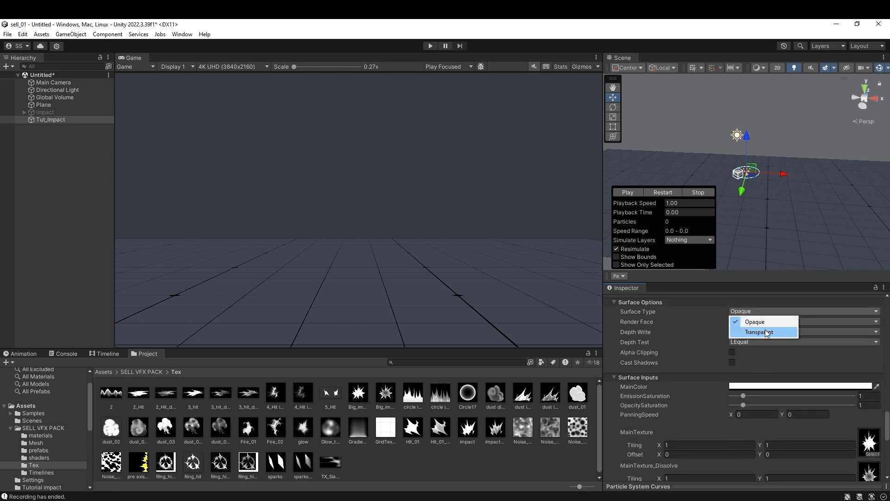
click(763, 329)
scroll(728, 367, up, 3)
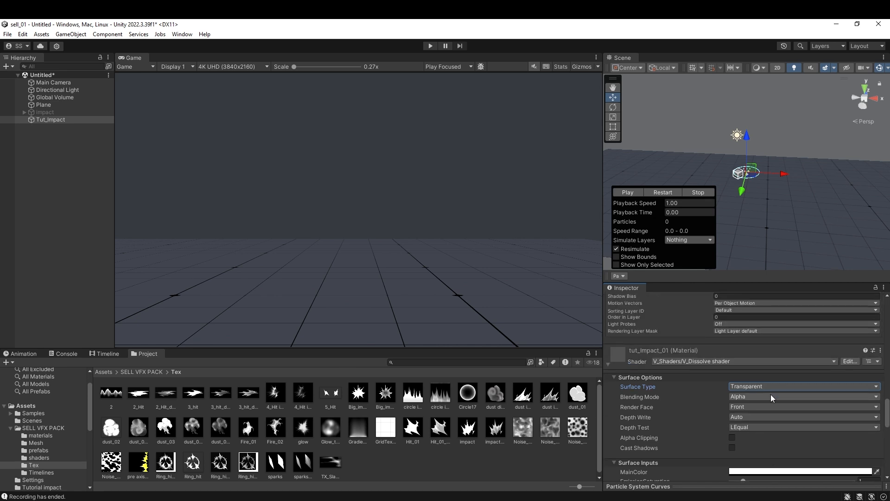
- Enable Custom Vertex Streams in the Tut_Impact renderer and add the Custom1.xyzw stream
scroll(742, 405, up, 2)
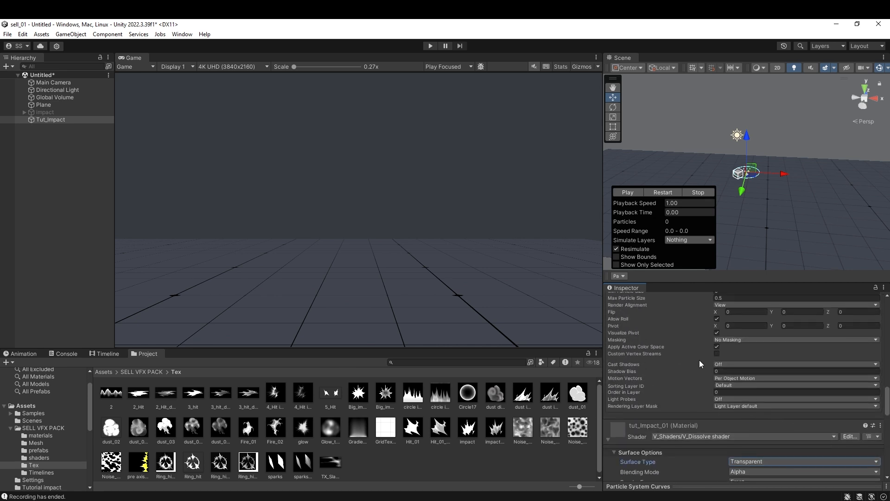
click(717, 353)
scroll(738, 366, down, 1)
click(857, 373)
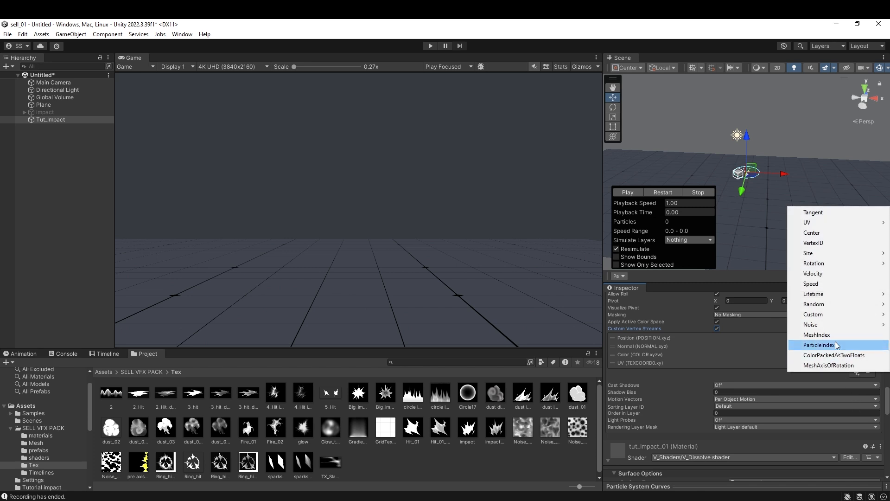
mouse_move(838, 314)
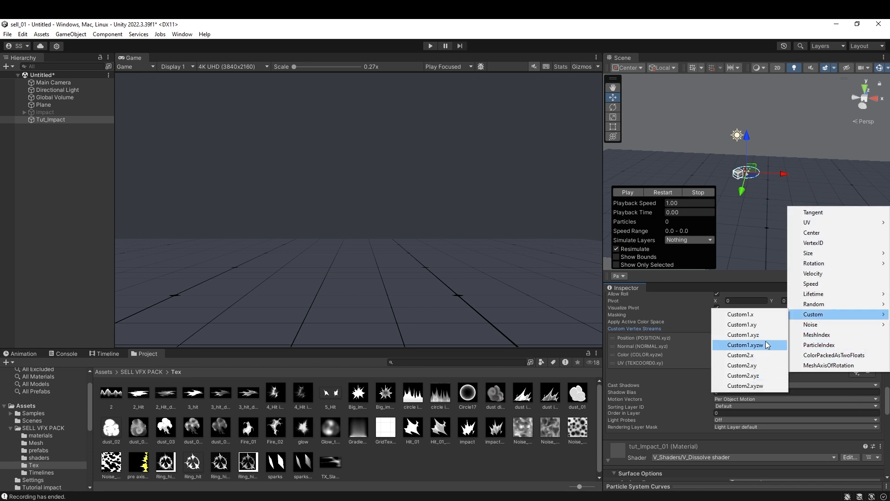
click(770, 344)
- Enable the Custom Data module on Tut_Impact and set the Custom1 mode to Vector
scroll(771, 377, up, 6)
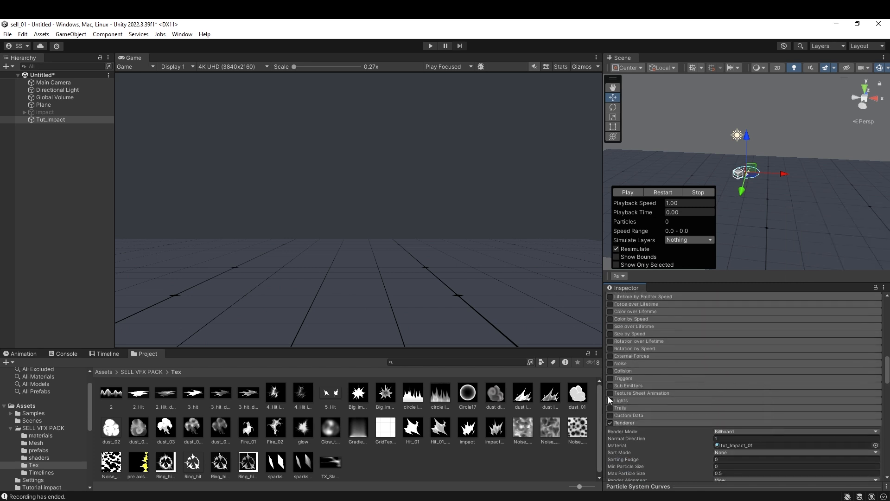
click(644, 416)
click(741, 434)
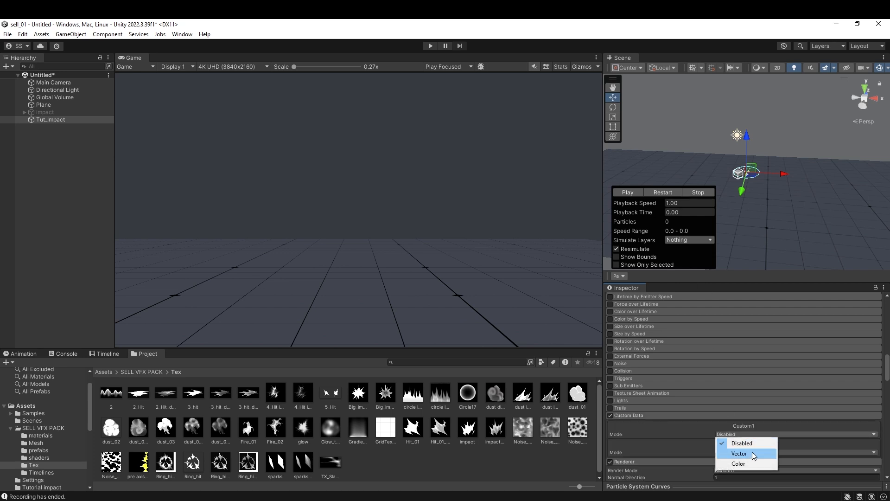
click(750, 452)
- Restart the particle effect and set the Custom1 X component to 1
click(667, 193)
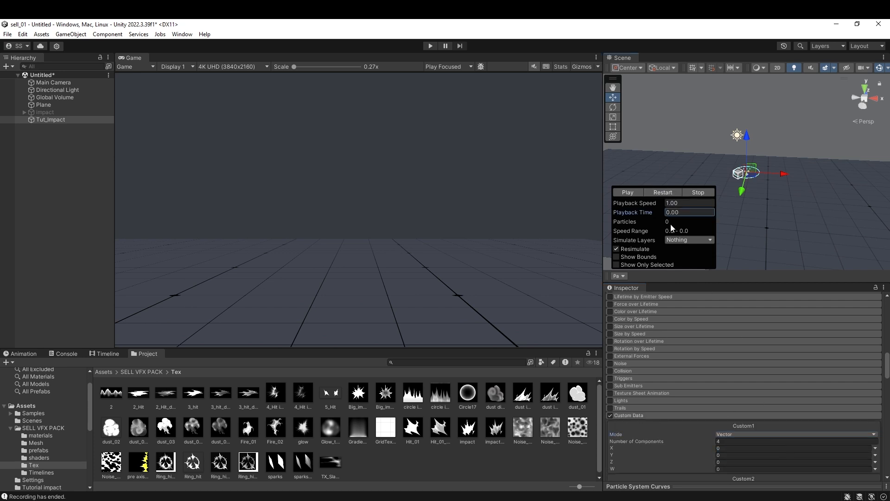
scroll(745, 380, up, 10)
scroll(713, 407, up, 4)
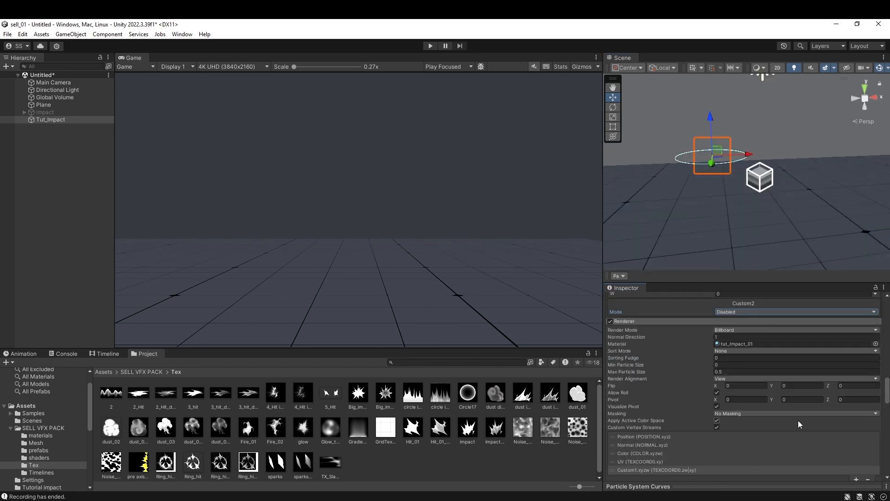
scroll(798, 421, up, 5)
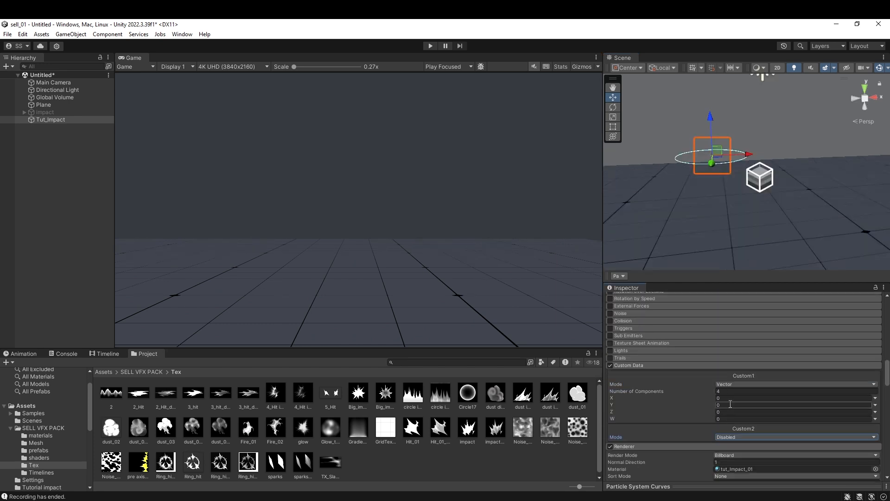
click(730, 399)
text(1)
- Set the Big_impact texture's Alpha Source to From Gray Scale, enable Alpha Is Transparency and apply the import settings
scroll(823, 396, down, 10)
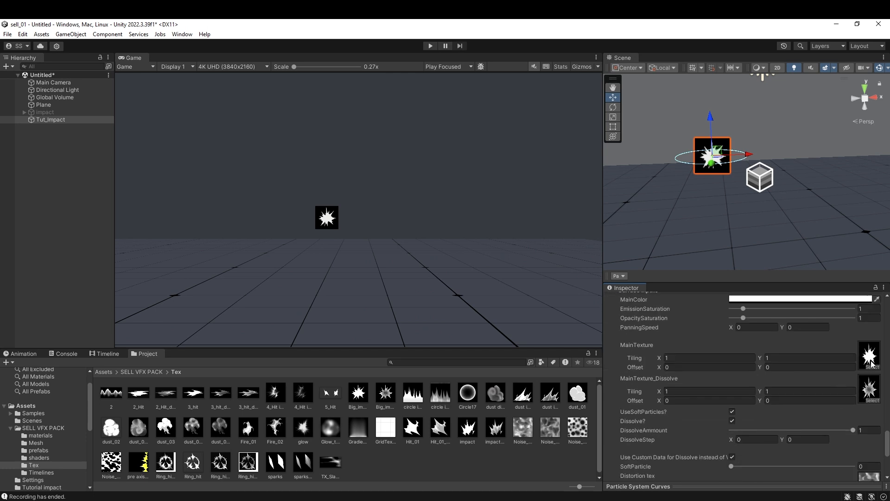
click(869, 355)
click(362, 401)
click(788, 359)
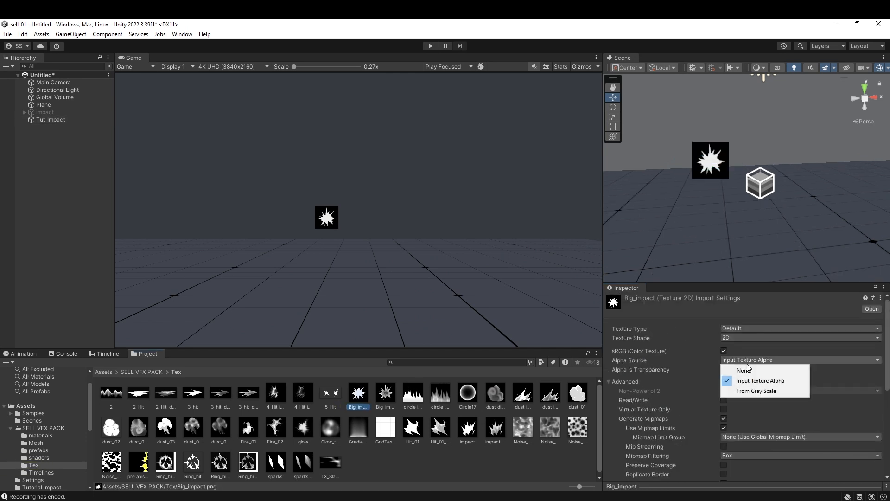
click(742, 390)
click(724, 369)
scroll(741, 394, down, 5)
click(870, 465)
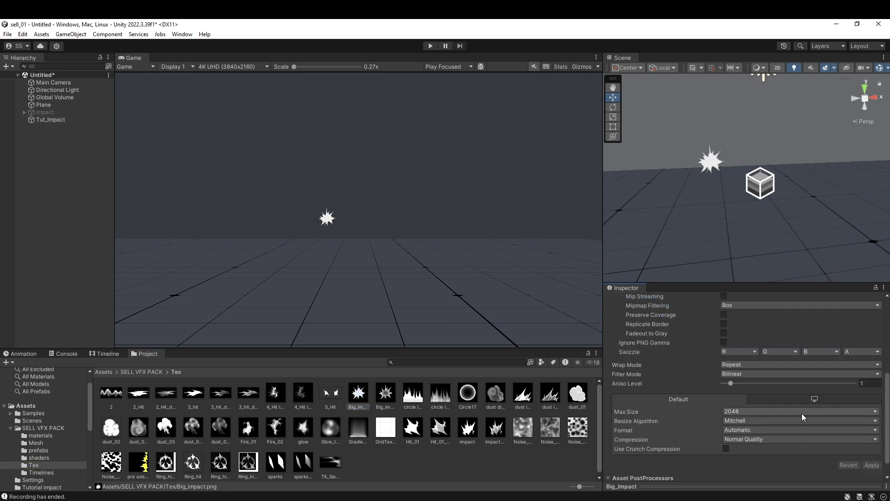
- Set Big_impact's Compression to High Quality with Use Crunch Compression enabled and apply the import settings
click(788, 439)
click(742, 481)
click(871, 464)
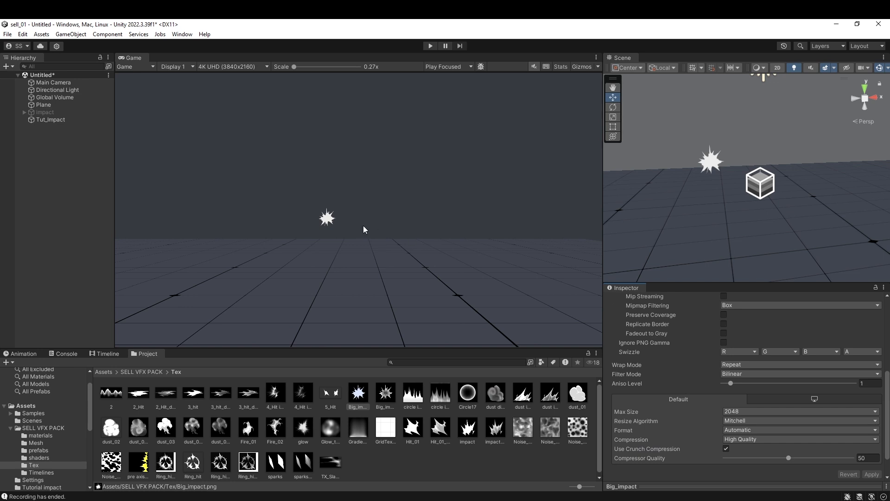
- Select Tut_Impact, frame it in the scene and set its Start Size to 3
click(73, 120)
key(f)
scroll(838, 355, up, 5)
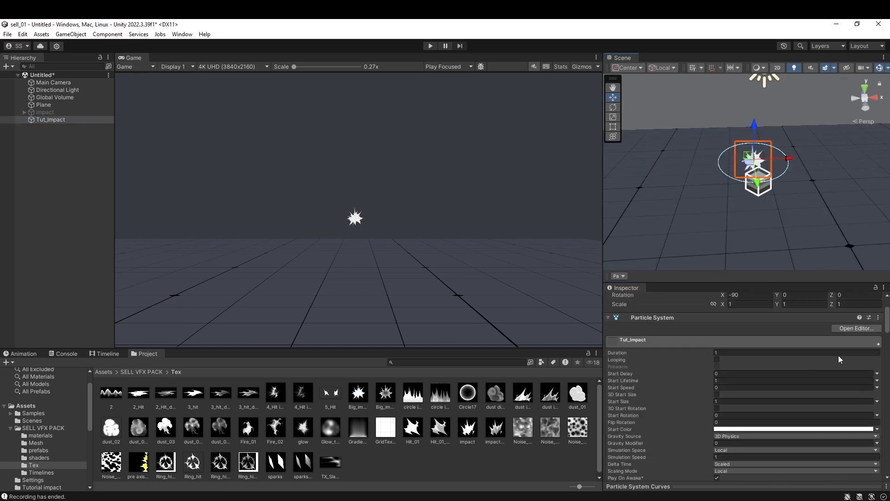
scroll(775, 369, down, 2)
click(774, 376)
text(3)
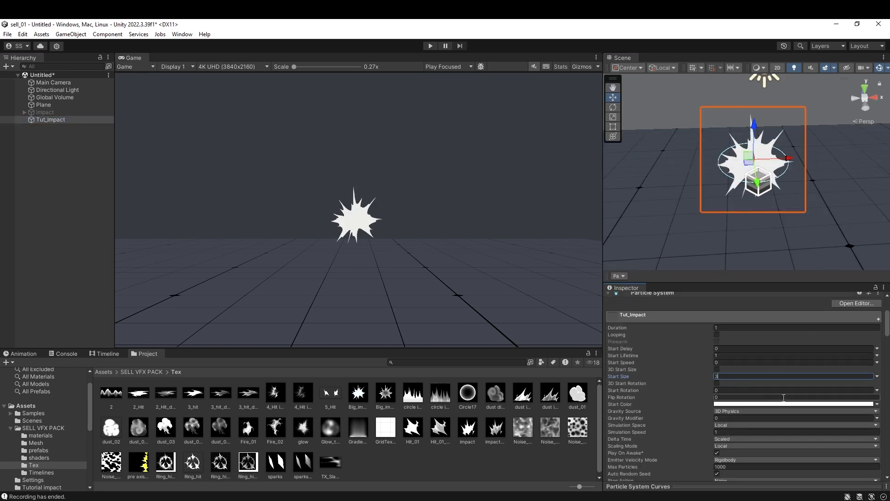
- Enable Size over Lifetime with a curve rising quickly from about 0.55 and leveling out near 1, and replay the effect
scroll(775, 401, down, 6)
click(610, 426)
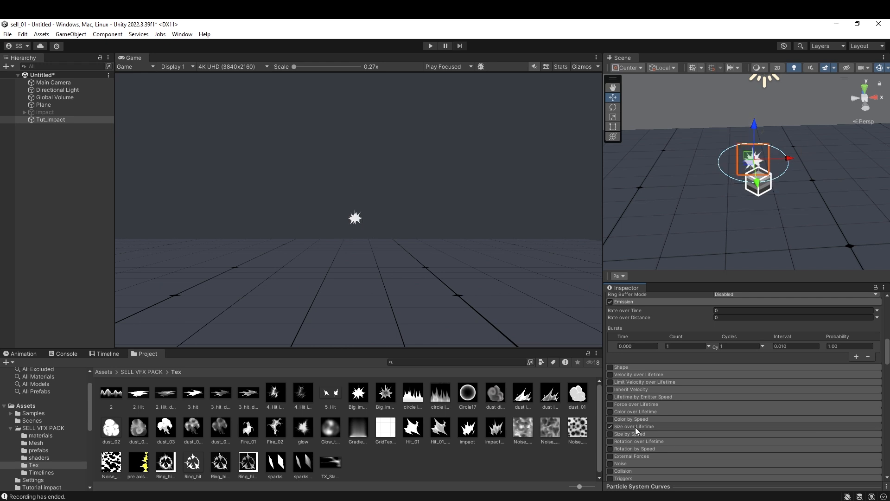
click(635, 426)
click(723, 391)
click(675, 481)
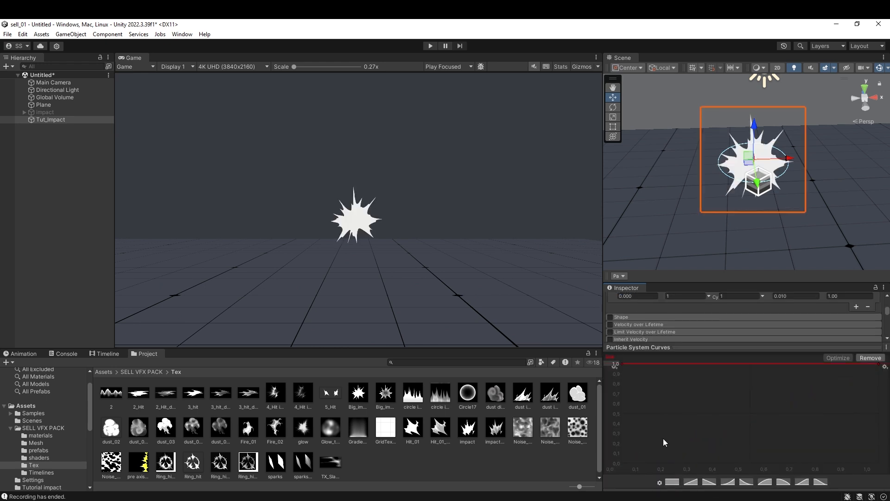
drag(623, 363, 650, 368)
double_click(663, 400)
click(655, 191)
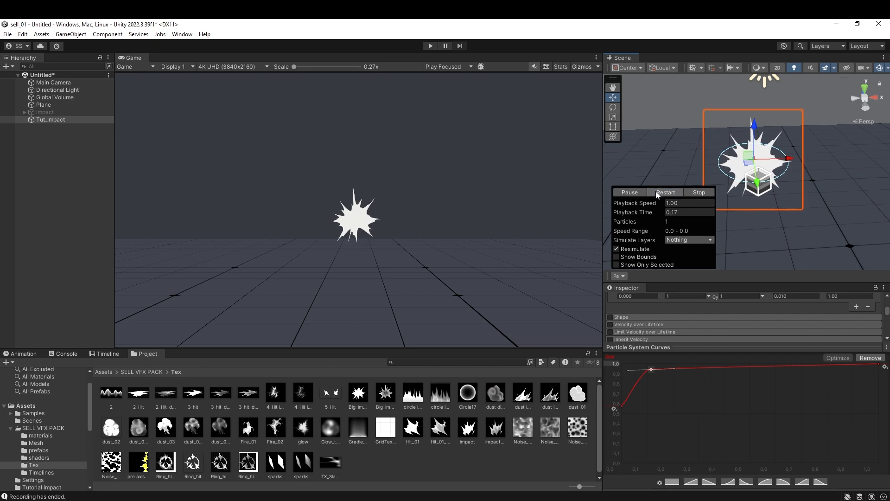
- Open the Big_impact_diss texture from the material in the image viewer and examine its stepped gray tones
scroll(761, 398, down, 10)
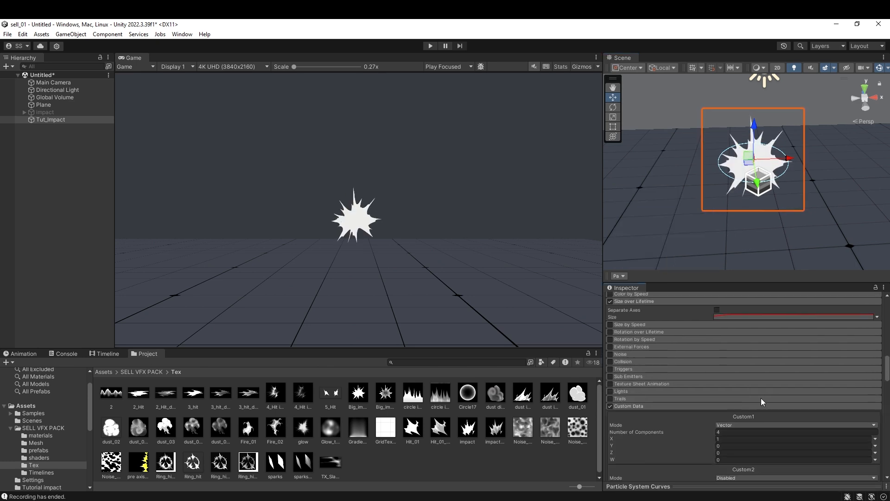
click(869, 390)
double_click(385, 394)
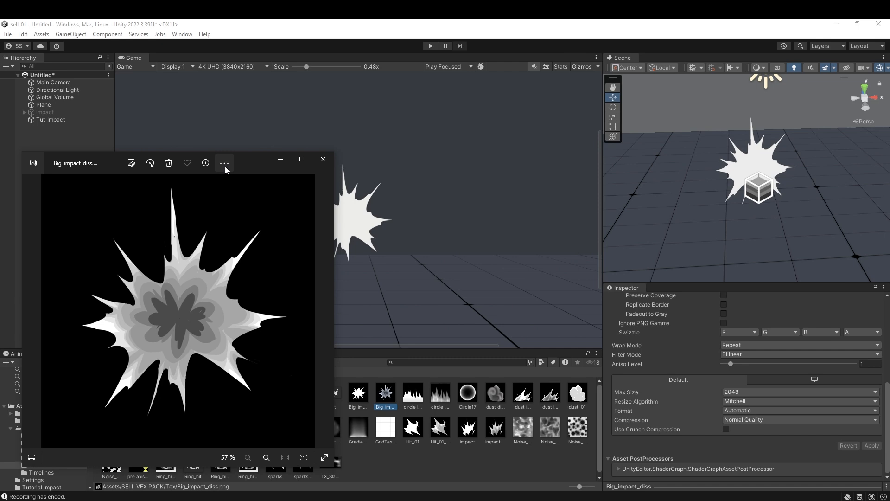
drag(226, 169, 613, 87)
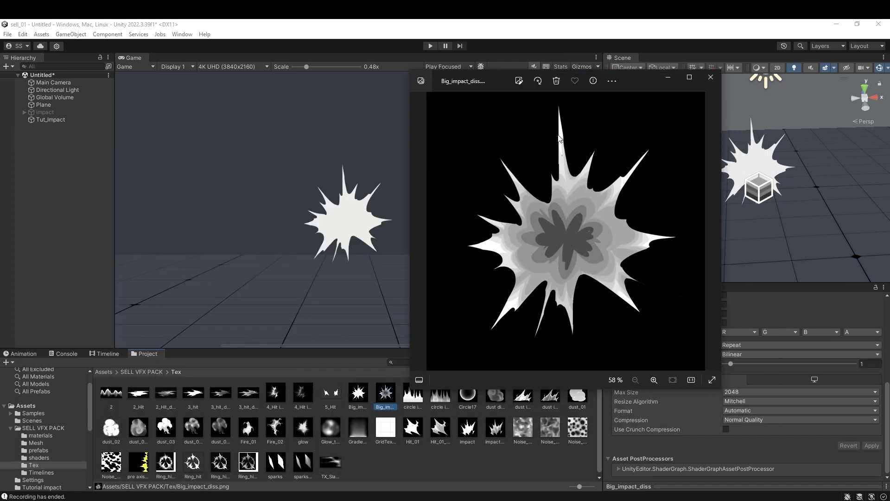
click(711, 77)
- Reselect Tut_Impact and replay its particle effect in the scene
click(50, 120)
scroll(766, 438, down, 5)
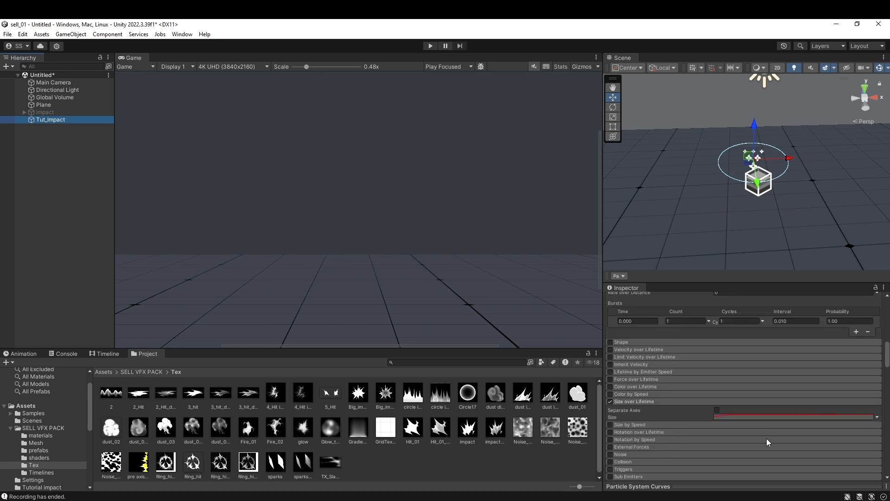
click(616, 275)
click(649, 191)
- Lower the Custom1 X component gradually to 0.29, comparing the dissolved shape with the Big_impact_diss image
scroll(728, 401, down, 5)
click(713, 388)
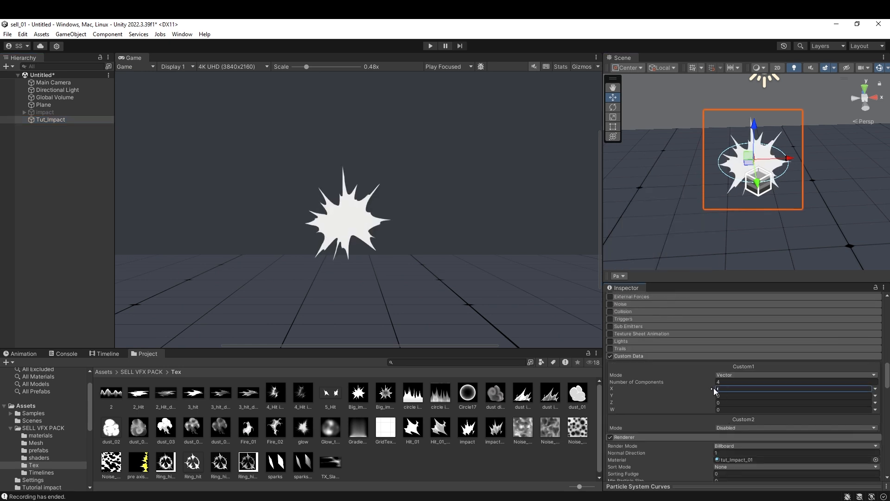
drag(719, 387, 704, 387)
key(alt+Tab)
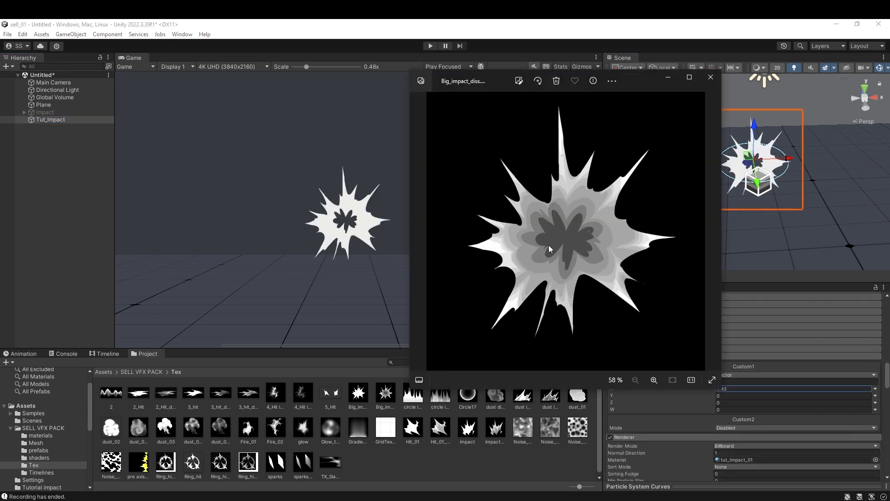
key(alt+Tab)
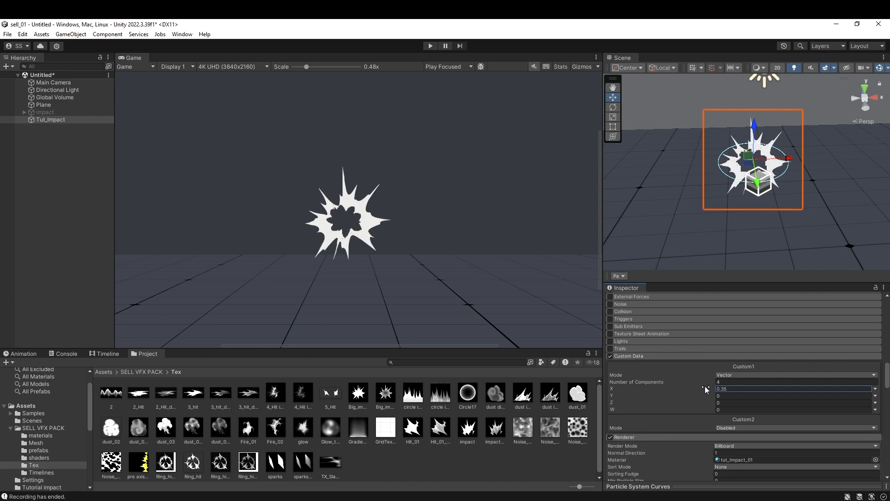
drag(705, 386, 699, 386)
key(alt+Tab)
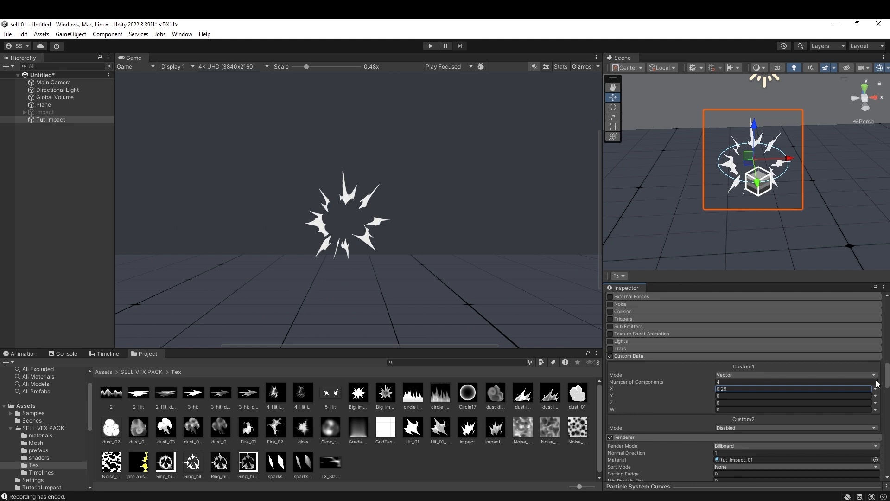
- Switch the Custom1 X component to Curve and apply a linear curve descending from 1 to 0
click(874, 388)
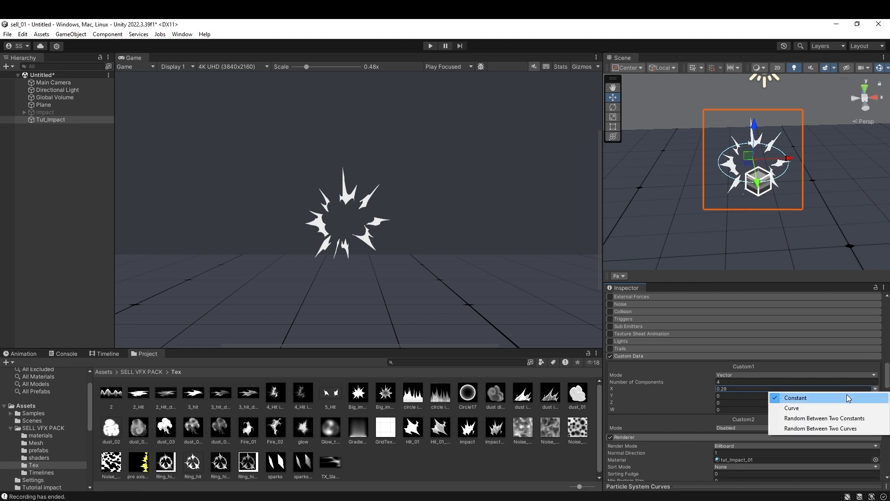
click(780, 395)
click(875, 388)
click(825, 407)
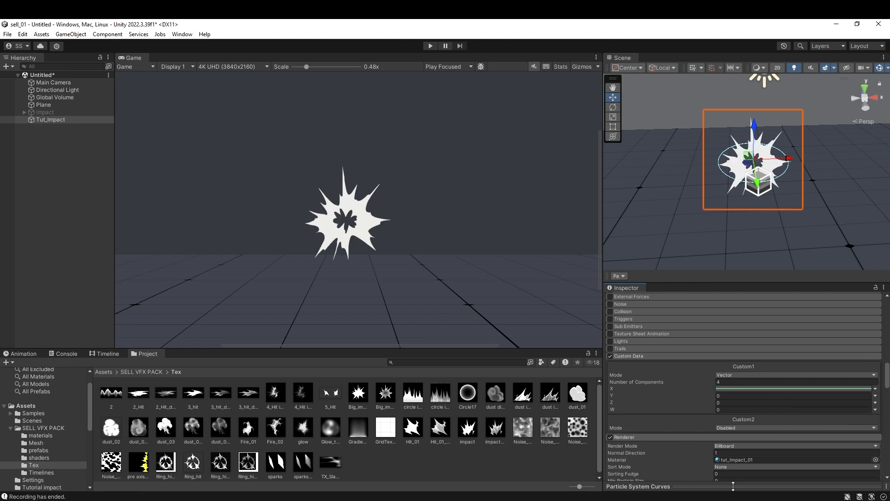
drag(733, 486, 733, 348)
click(696, 482)
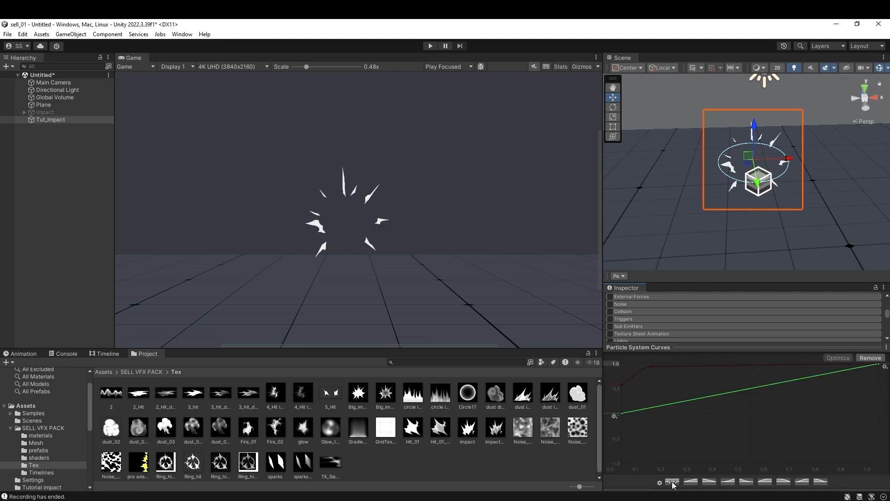
- Add two keys to the Custom1 X curve so it stays near 1 briefly and drops to about 0.2 by mid-lifetime
double_click(706, 377)
drag(706, 377, 694, 366)
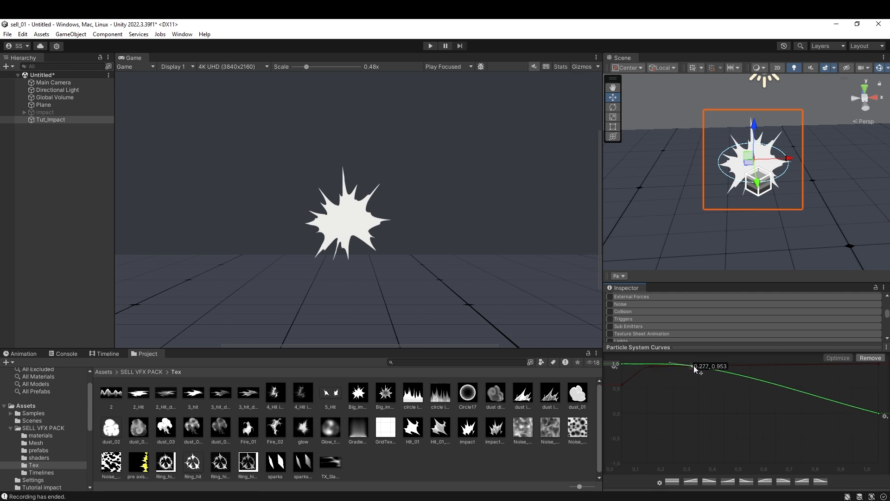
double_click(754, 396)
drag(769, 404, 758, 405)
click(618, 275)
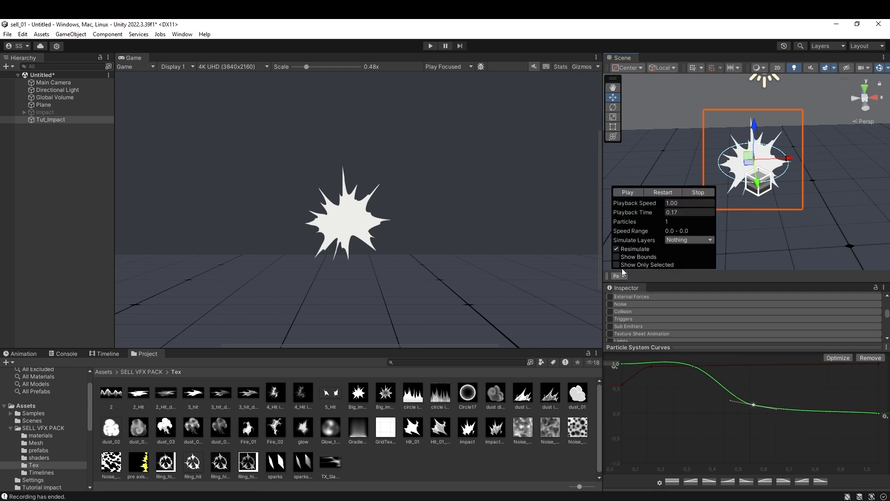
click(656, 191)
drag(693, 366, 660, 362)
- Set Tut_Impact's Start Lifetime and Duration to 0.2 and replay the effect
scroll(725, 319, up, 10)
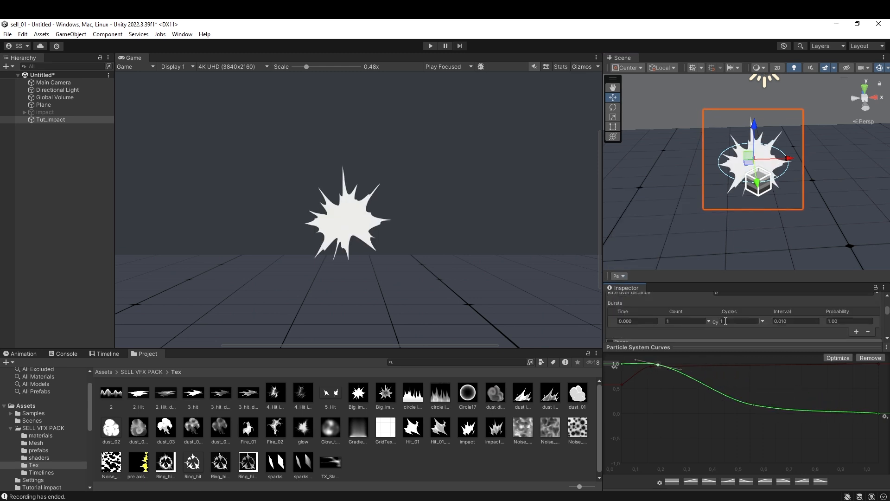
click(727, 347)
scroll(732, 398, up, 6)
drag(735, 431, 675, 432)
text(0,2)
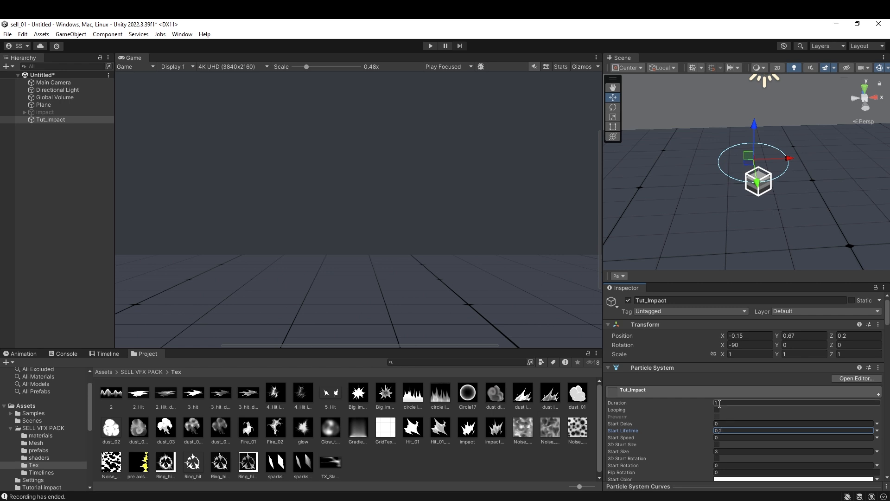
drag(729, 403, 663, 411)
text(0,2)
scroll(742, 418, down, 6)
click(618, 275)
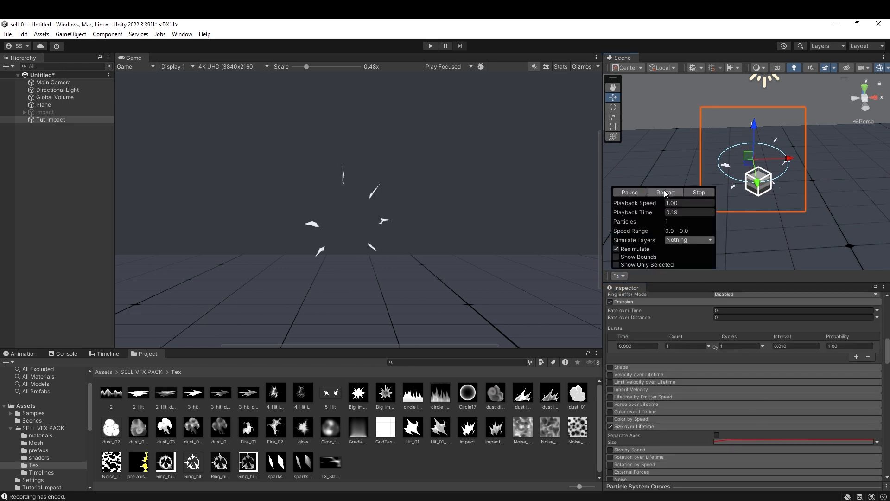
- Lower the Size over Lifetime curve's start to about 0.3, shift its second key to about 0.2 of the lifetime, and replay the effect
click(662, 190)
click(658, 190)
click(741, 487)
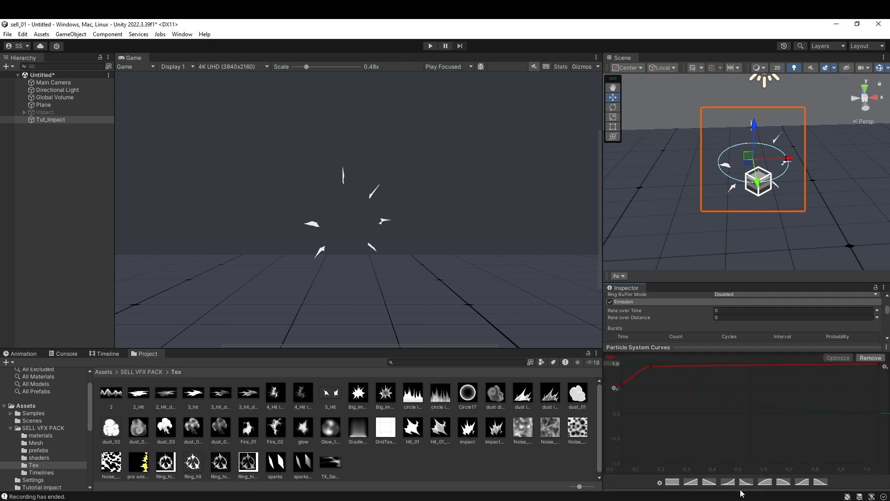
click(651, 367)
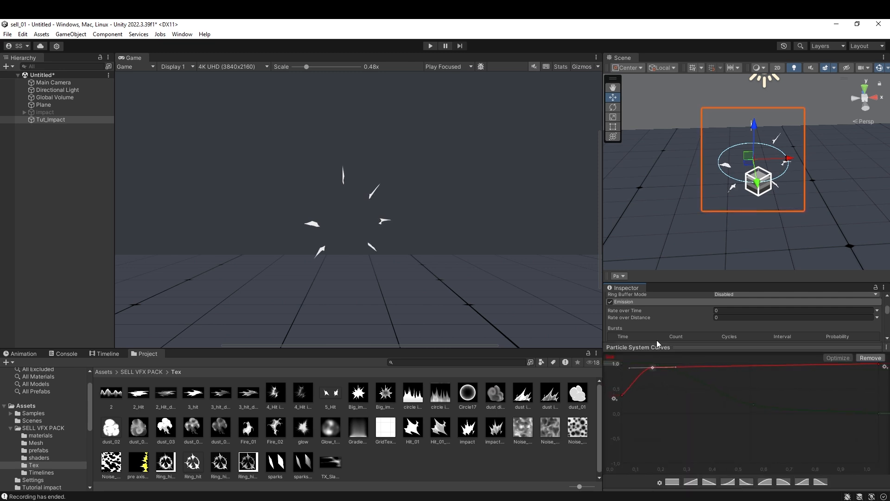
click(618, 276)
click(658, 191)
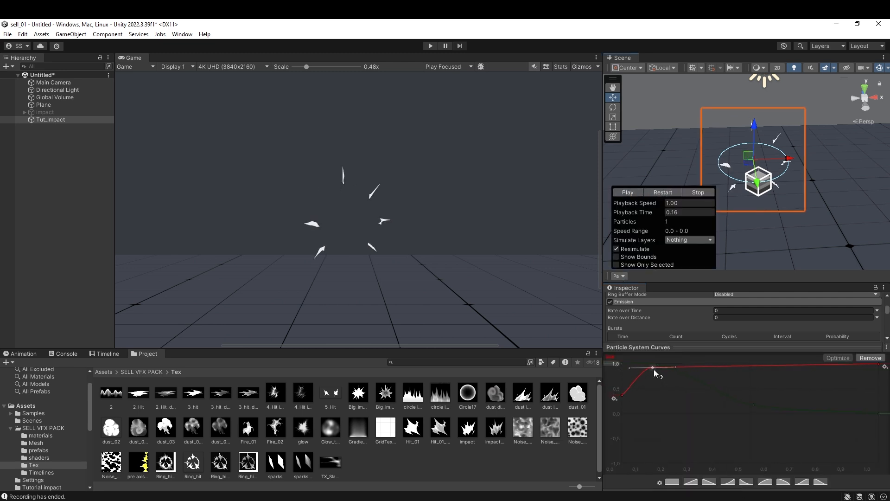
drag(653, 367, 673, 367)
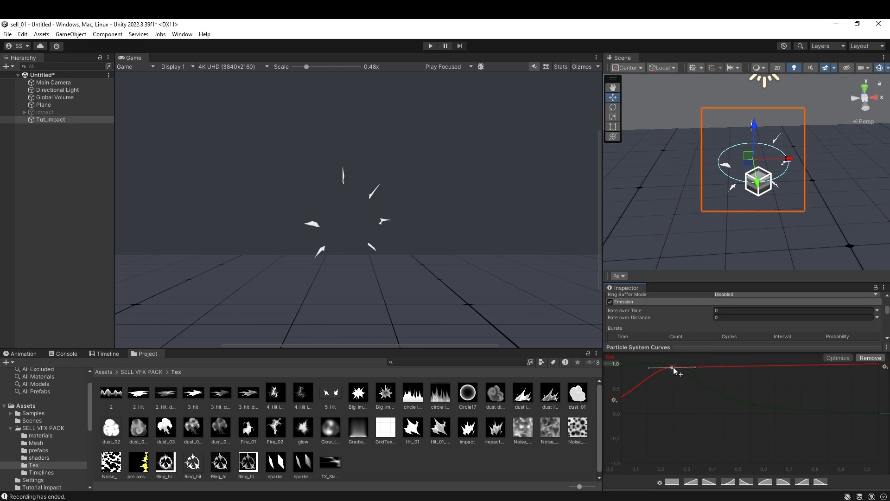
click(618, 275)
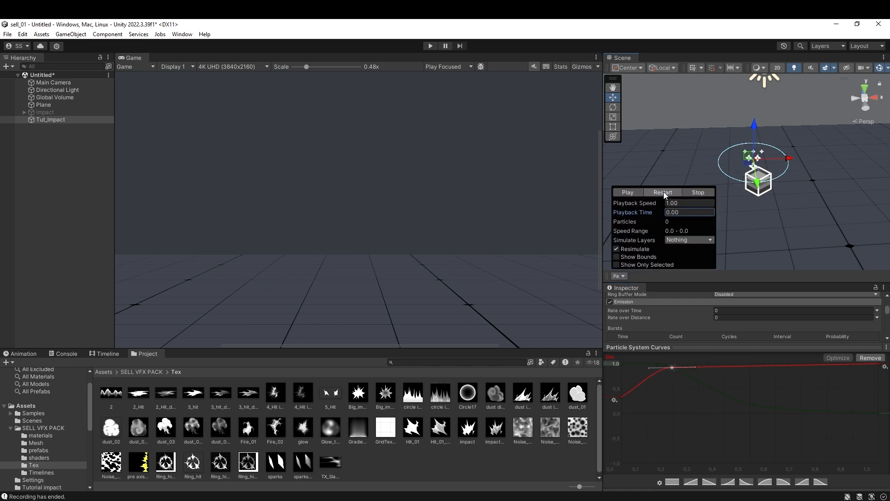
click(662, 191)
click(686, 347)
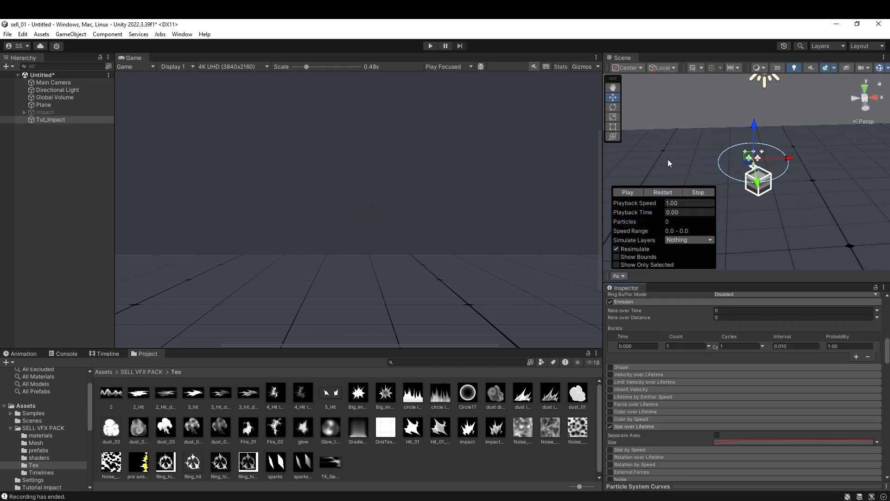
click(664, 193)
- Set the tut_Impact_01 material's MainColor to light orange and EmissionSaturation to 2.67, and replay the effect
drag(886, 351, 886, 441)
scroll(885, 440, up, 5)
click(810, 424)
click(827, 314)
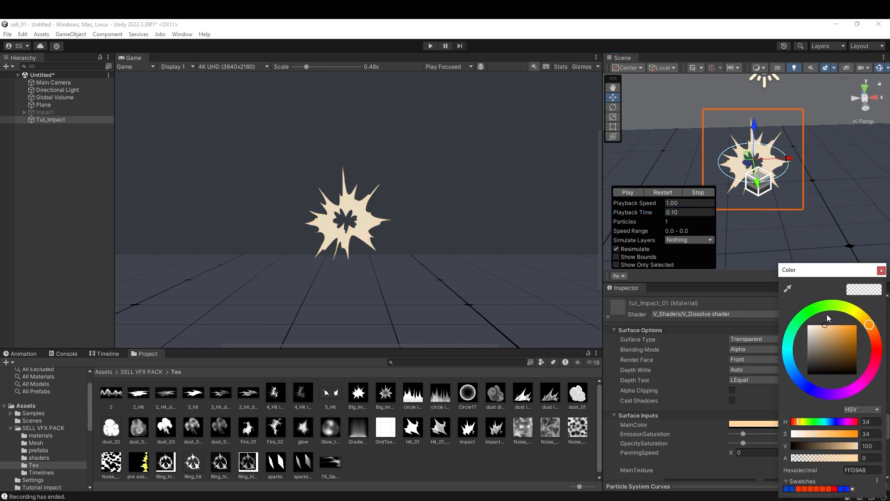
click(876, 283)
drag(743, 434, 765, 433)
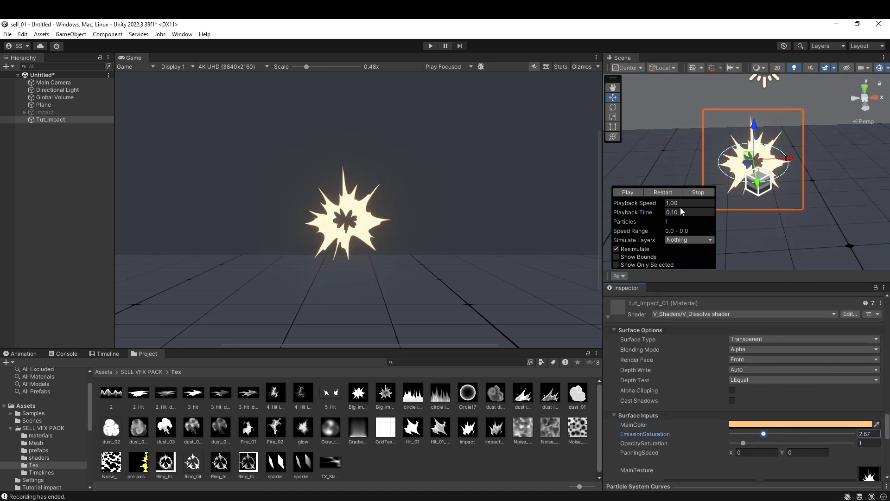
click(663, 192)
click(661, 192)
click(658, 195)
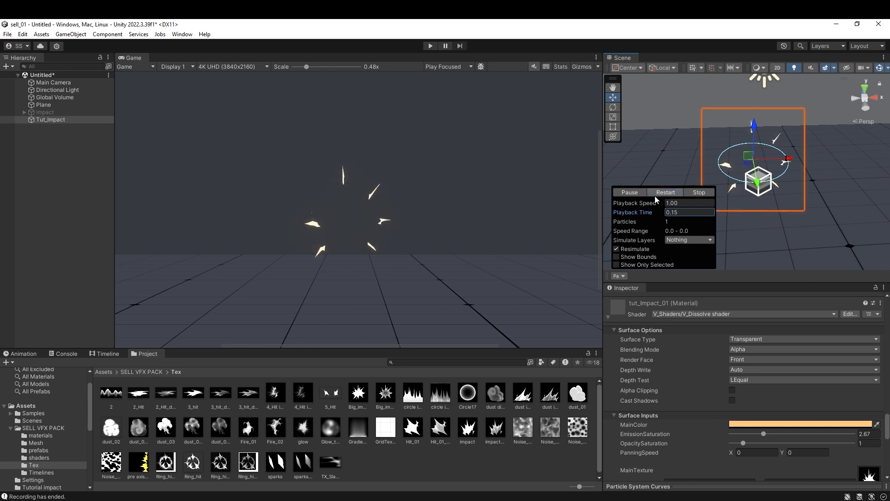
- Duplicate the Tut_Impact particle object and rename the copy Tut_Impact_01
click(89, 282)
right_click(73, 196)
click(47, 121)
right_click(53, 161)
click(44, 136)
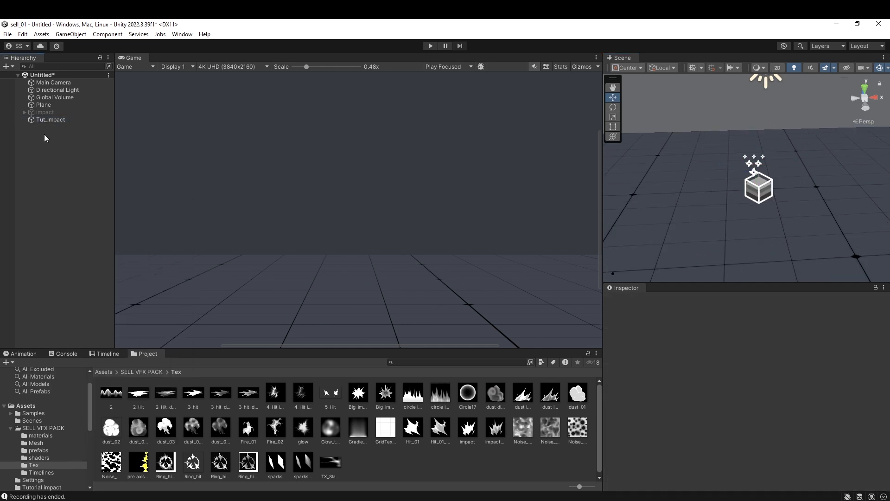
click(50, 120)
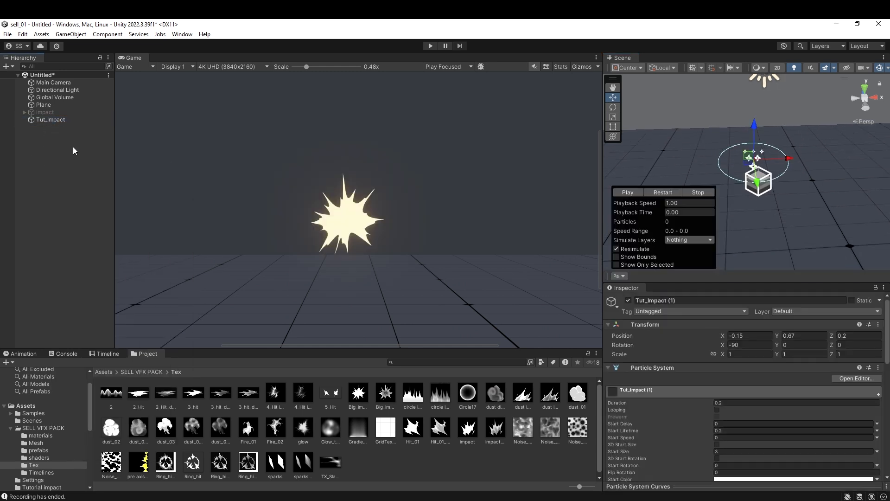
key(ctrl+d)
click(57, 128)
key(BackSpace)
key(BackSpace)
key(BackSpace)
key(BackSpace)
text(_01)
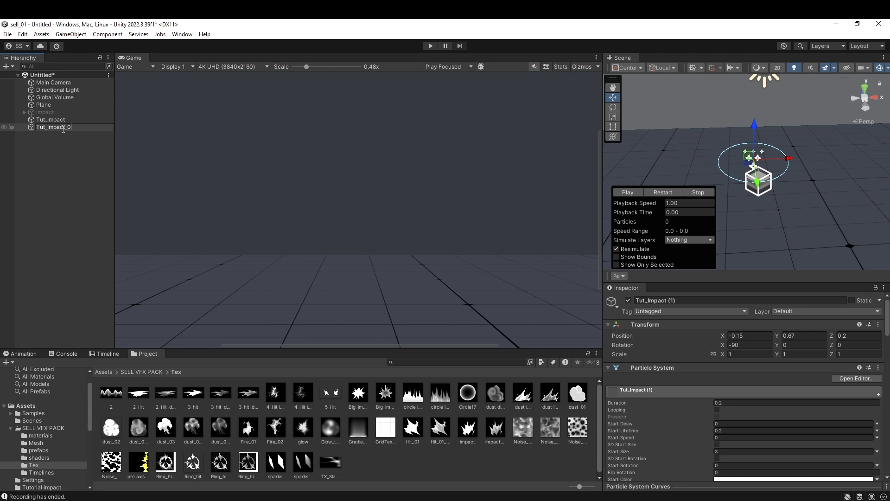
key(Return)
- Nest Tut_Impact_01 under Tut_Impact and move it sideways to X -1.78
click(659, 191)
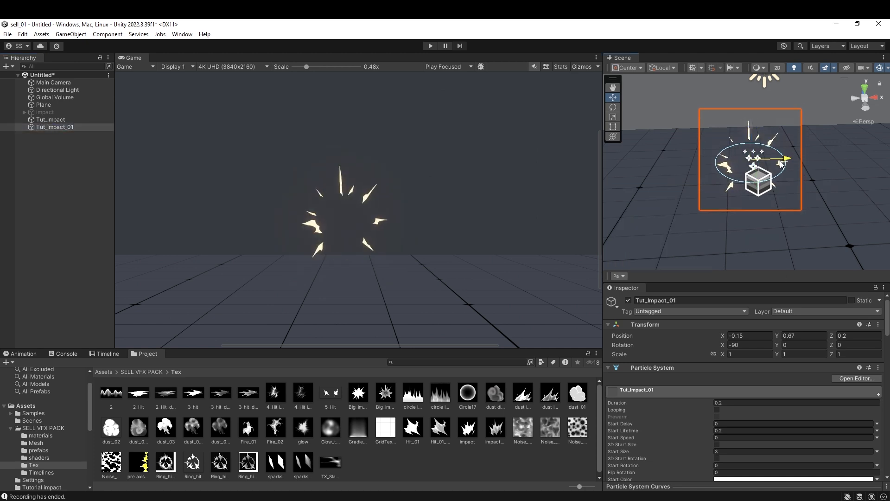
drag(55, 127, 50, 119)
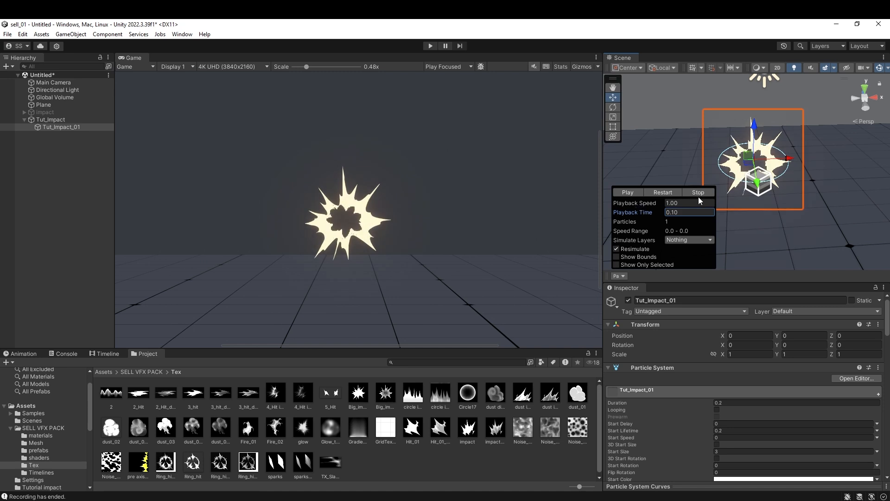
drag(778, 162, 721, 162)
- Locate the tut_Impact_01 material in the Tutorial impact folder and duplicate it
scroll(775, 407, down, 15)
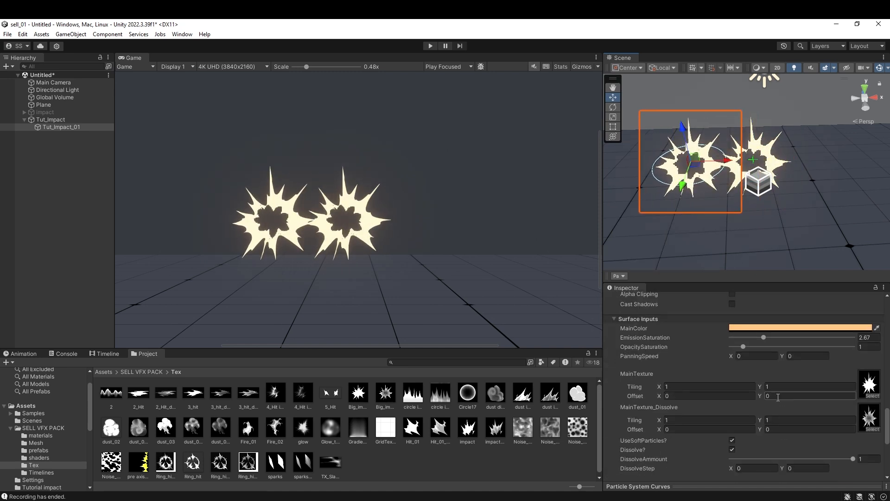
scroll(744, 383, up, 5)
click(627, 389)
click(733, 413)
click(118, 402)
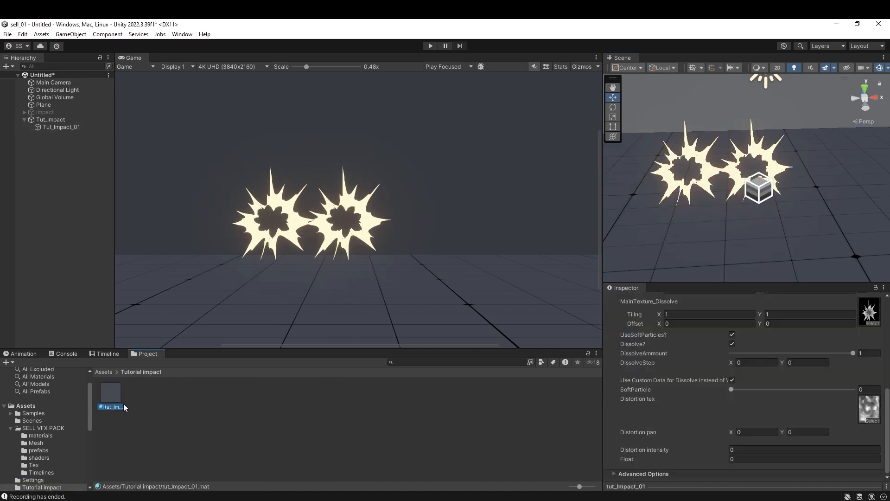
key(ctrl+d)
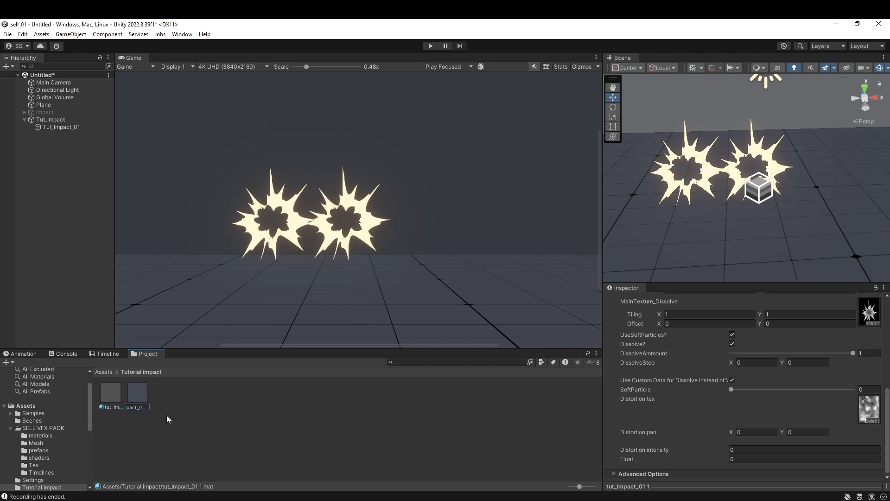
key(Return)
- Rename the duplicated material tut_Impact_02
click(107, 402)
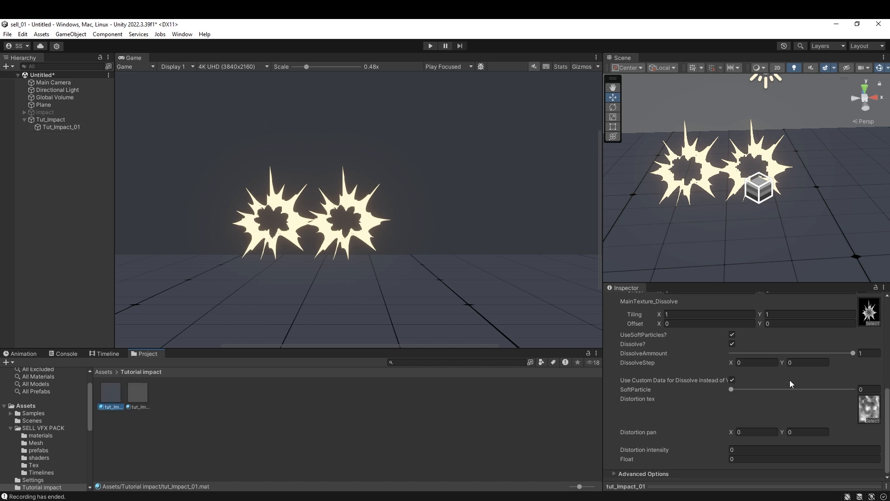
scroll(784, 384, up, 10)
click(135, 394)
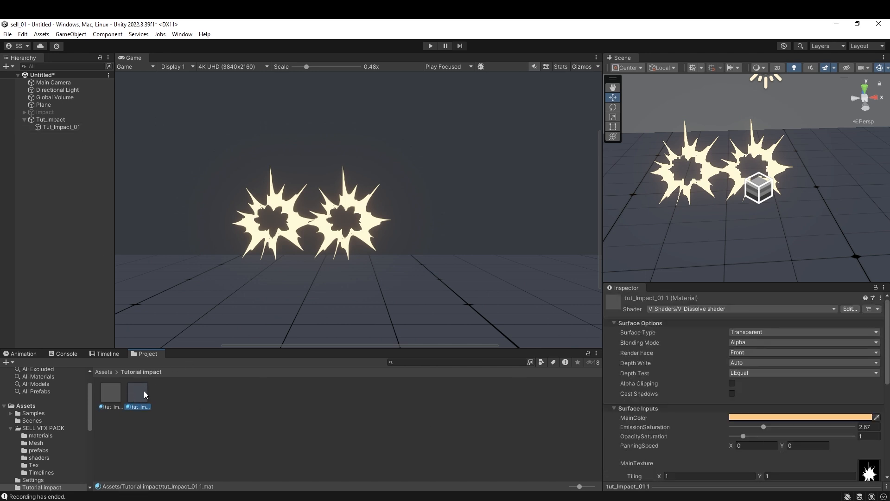
key(BackSpace)
key(BackSpace)
key(BackSpace)
text(2)
key(Return)
- Rename the child particle object Tut_Impact_02
click(80, 127)
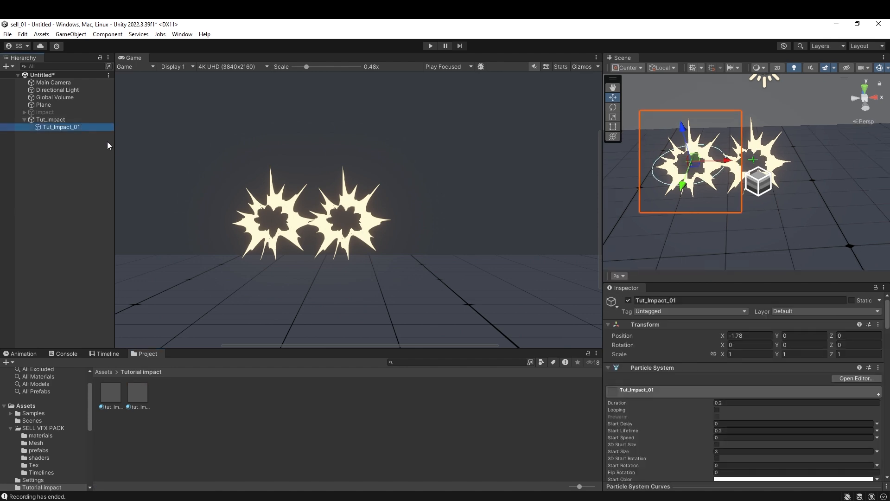
key(F2)
key(Right)
key(BackSpace)
text(2)
key(Return)
- Assign the tut_Impact_02 material to Tut_Impact_02's renderer and locate its MainTexture in the project
scroll(742, 394, down, 15)
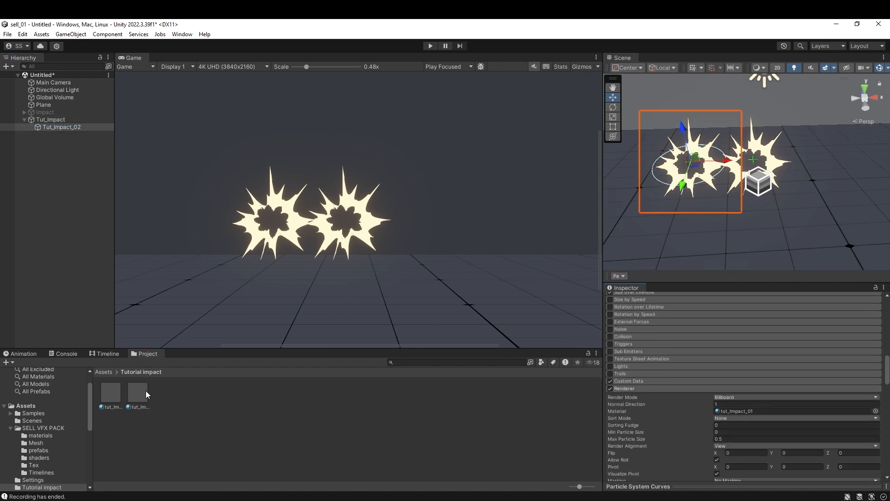
scroll(751, 390, down, 10)
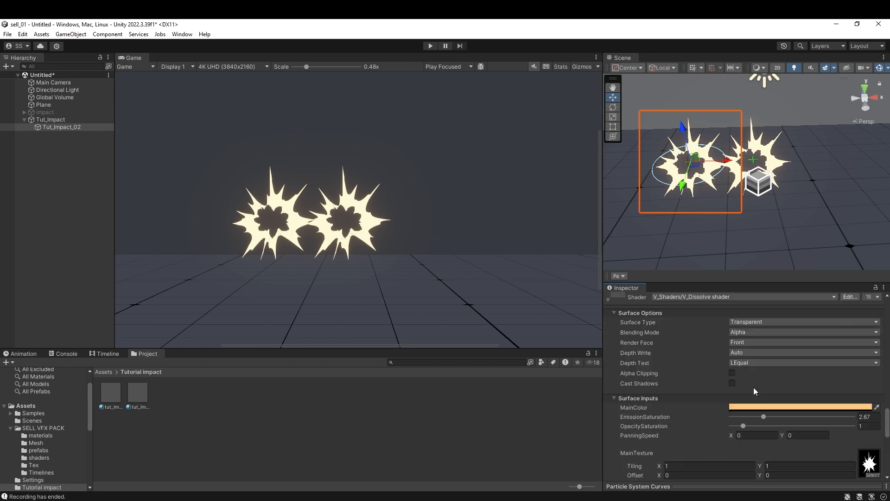
scroll(753, 388, down, 4)
click(869, 338)
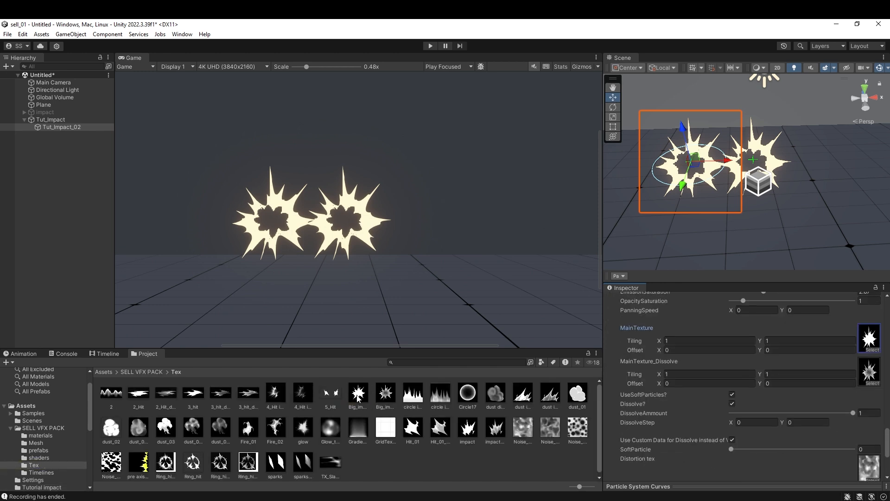
- Set the tut_Impact_02 material's MainTexture to 3_hit and its MainTexture_Dissolve to 3_hit_diss_02
click(193, 393)
click(61, 127)
scroll(802, 435, down, 8)
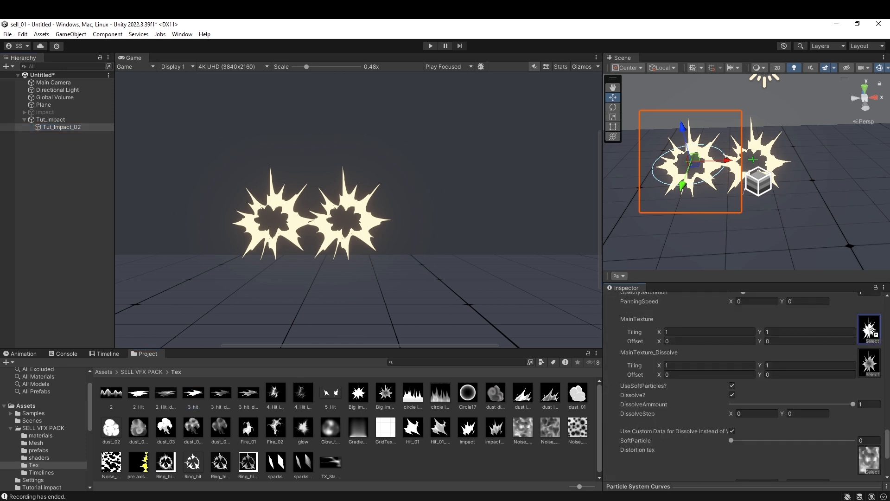
drag(871, 330, 871, 329)
drag(220, 392, 865, 368)
drag(256, 396, 865, 364)
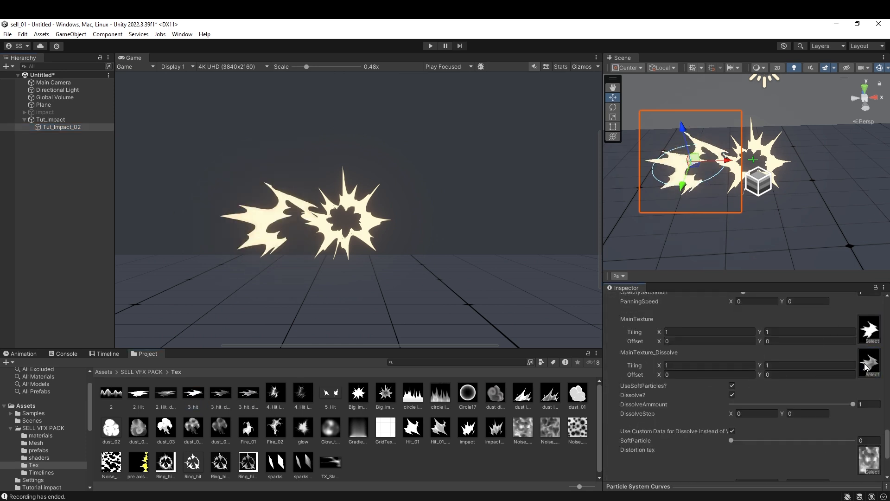
- Open 3_hit_diss_02.png in Photoshop with the working RGB profile, compare it with 3_hit.png, and return to Unity
scroll(796, 407, up, 2)
click(457, 226)
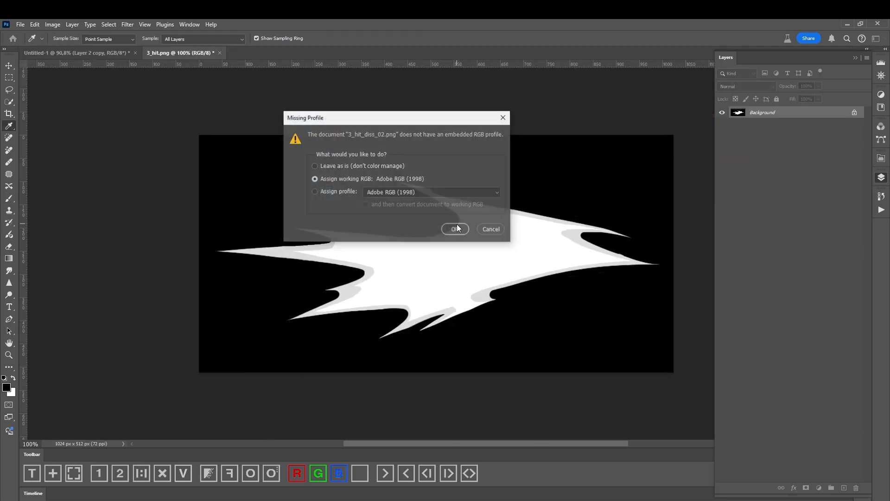
click(457, 226)
click(195, 53)
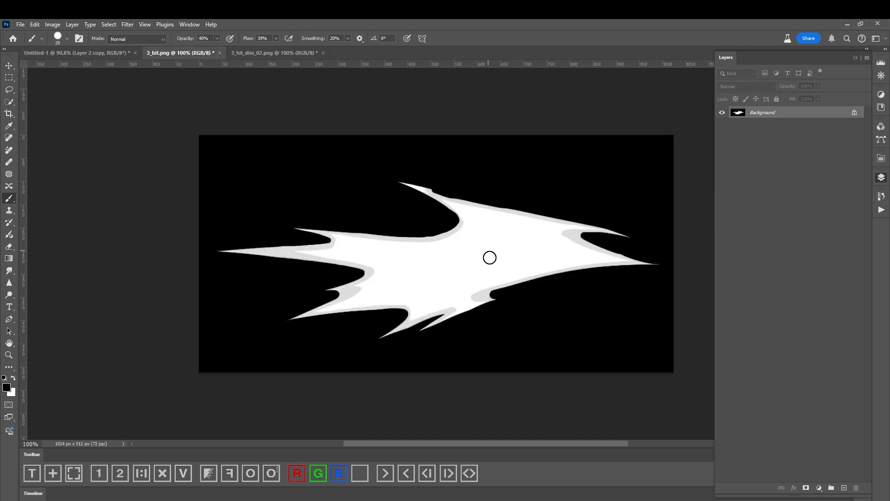
click(287, 52)
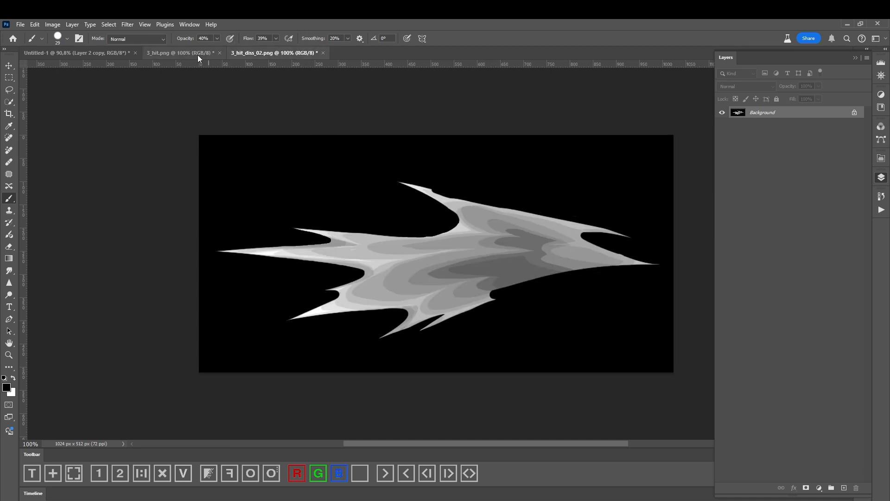
click(197, 52)
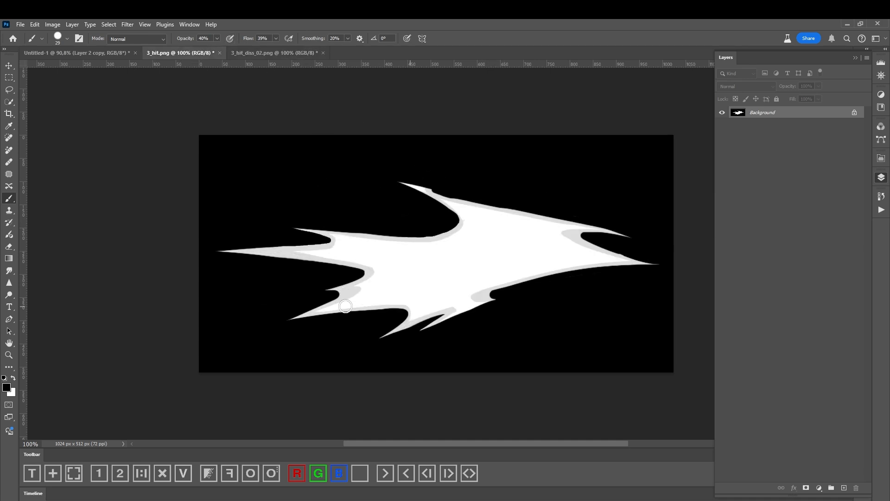
click(849, 23)
- Move Tut_Impact_02 along X closer to the main burst and scrub the playback time to 0.04
drag(632, 212, 641, 188)
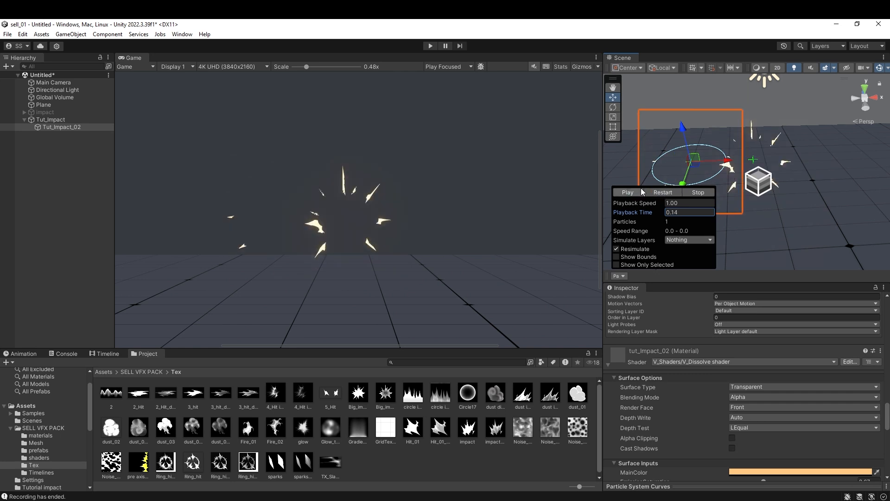
click(640, 191)
scroll(753, 443, down, 3)
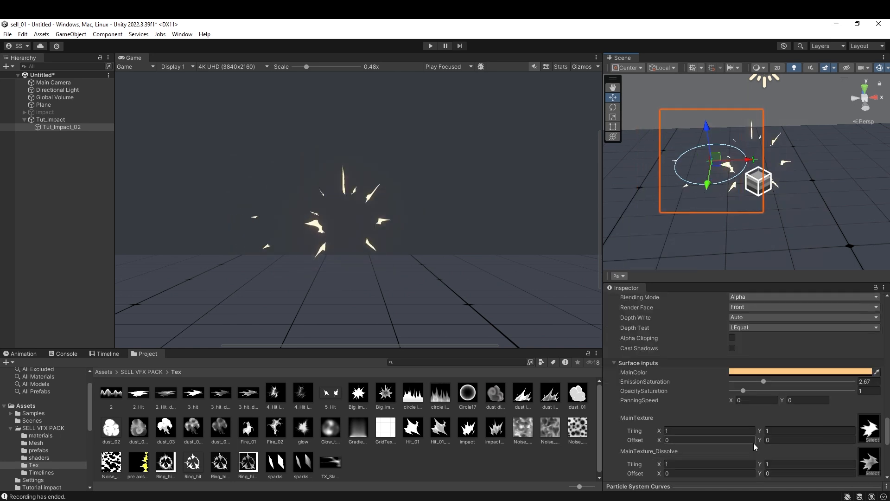
click(620, 276)
drag(633, 211, 629, 209)
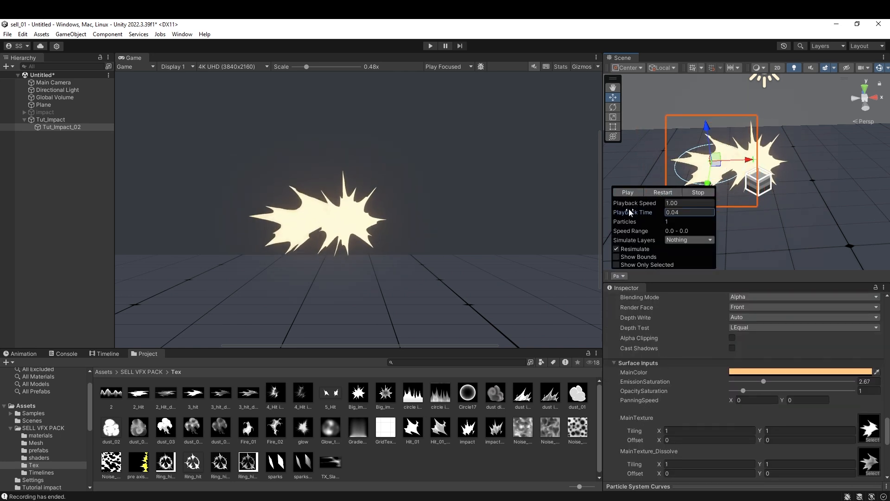
- Set the tut_Impact_02 material's MainColor to yellow FFEA4A
click(761, 372)
drag(818, 331, 830, 320)
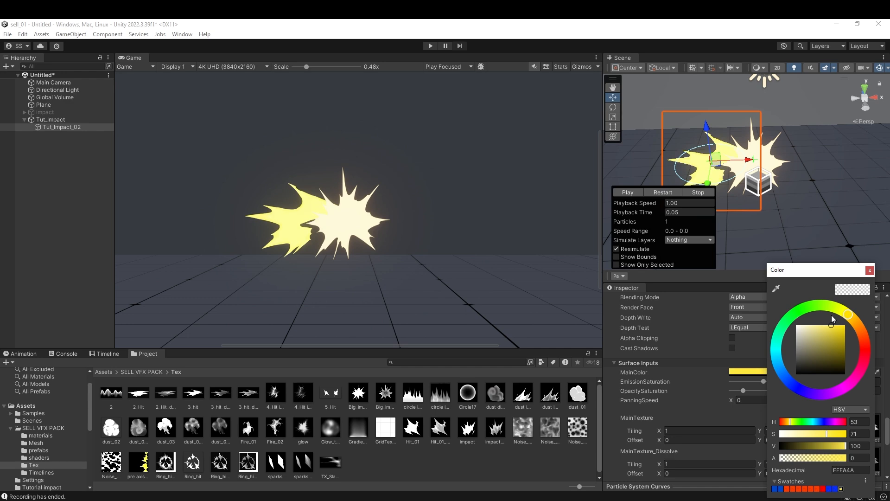
click(870, 270)
- Preview the dissolve by switching Custom1 X in Custom Data to a varying constant, restore its curve, and scrub the playback to 0.12
scroll(824, 439, up, 15)
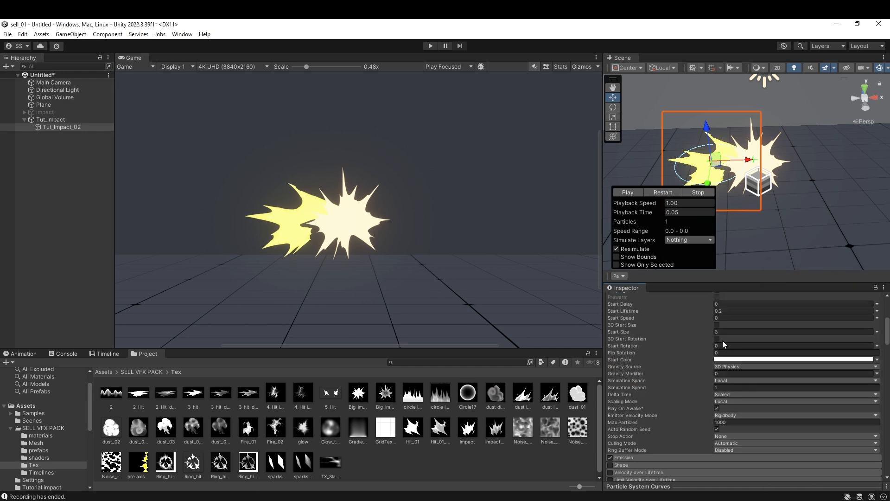
scroll(775, 421, down, 10)
click(629, 413)
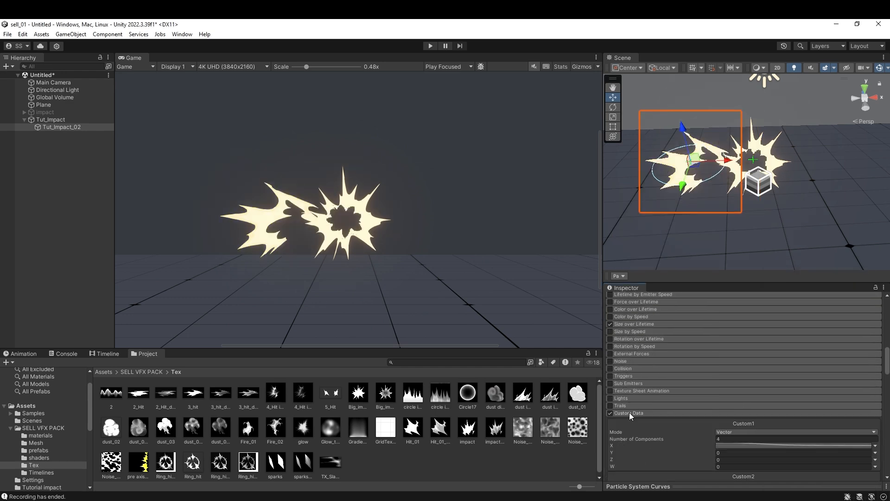
click(874, 445)
click(796, 455)
drag(688, 442, 715, 441)
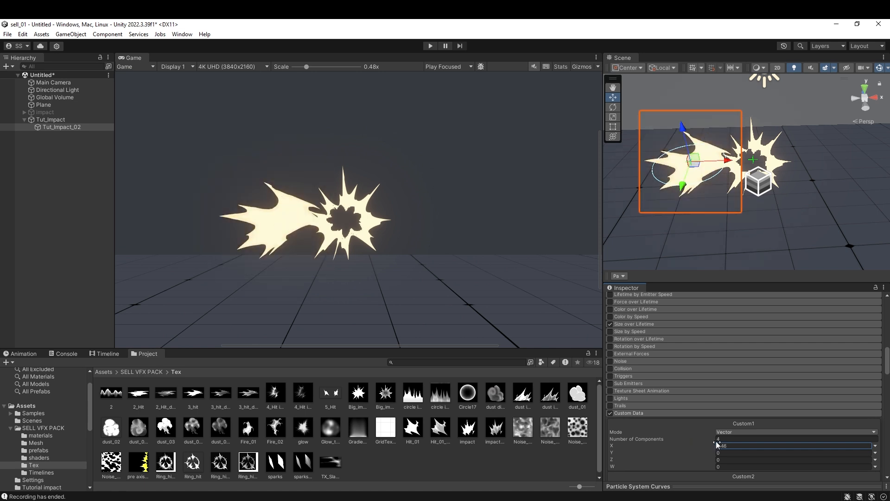
click(875, 446)
click(808, 462)
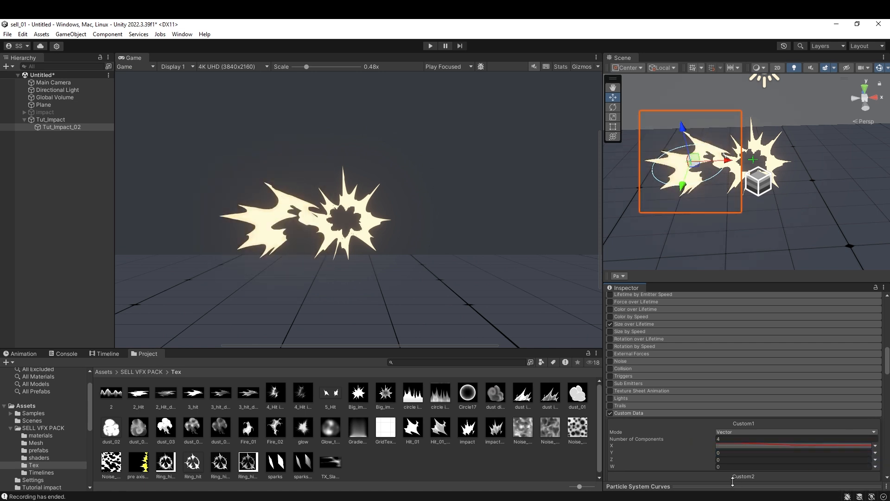
click(618, 276)
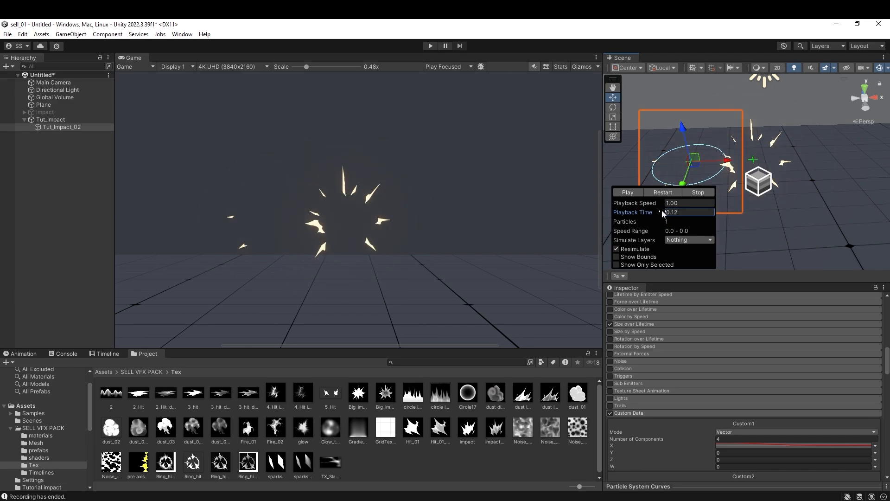
scroll(777, 444, up, 10)
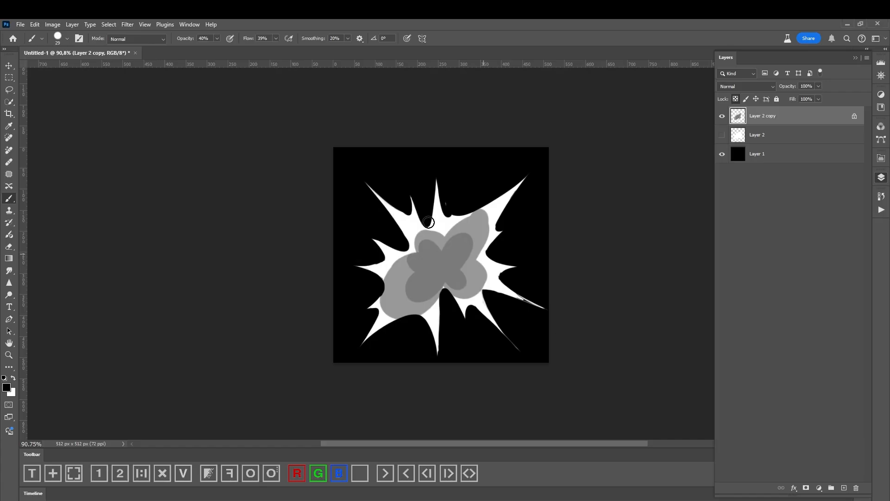
- View the painted impact dissolve texture in Photoshop, return to Unity, replay the effect and scrub the playback time to 0.06
click(21, 25)
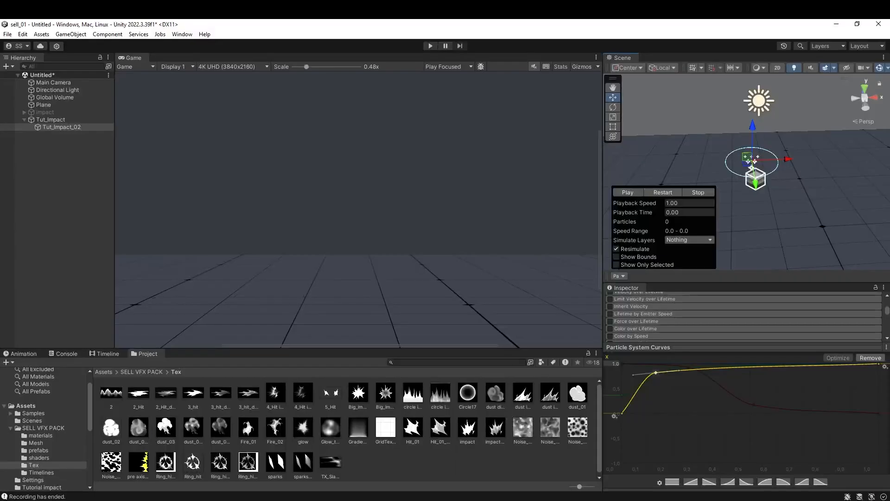
click(658, 191)
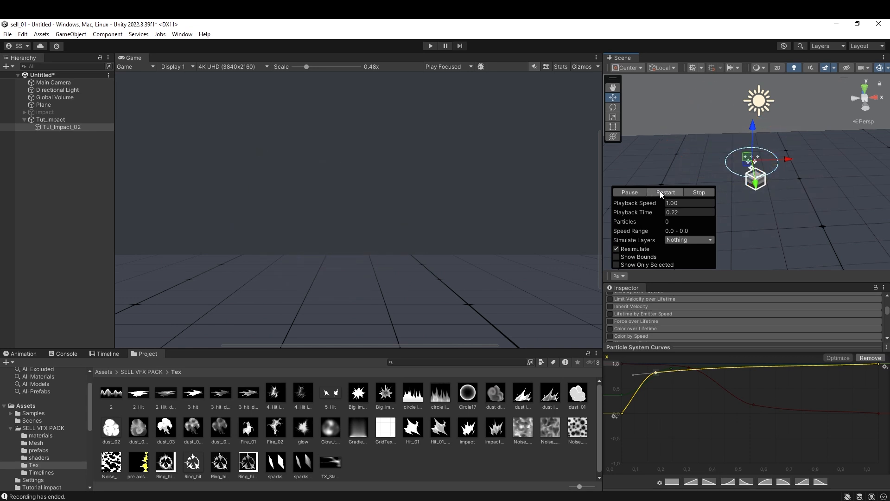
click(660, 191)
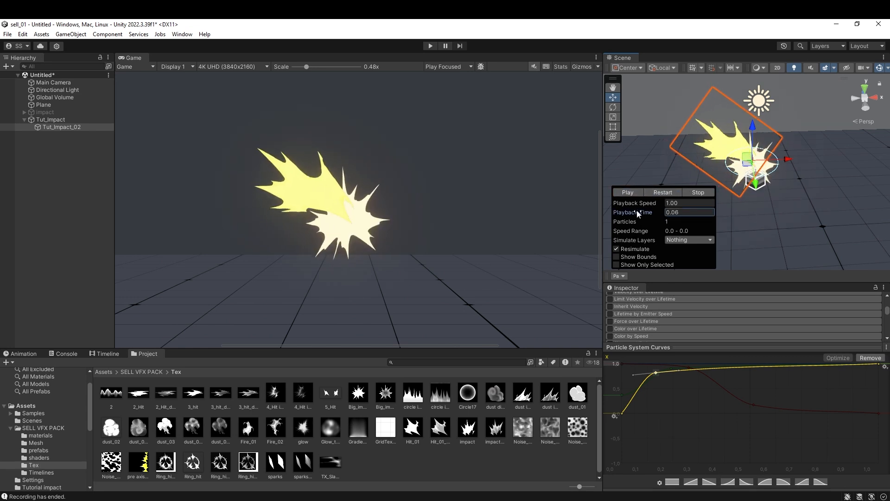
- Duplicate Tut_Impact_02 and move the copy along positive X, away from the main burst
click(29, 160)
click(45, 128)
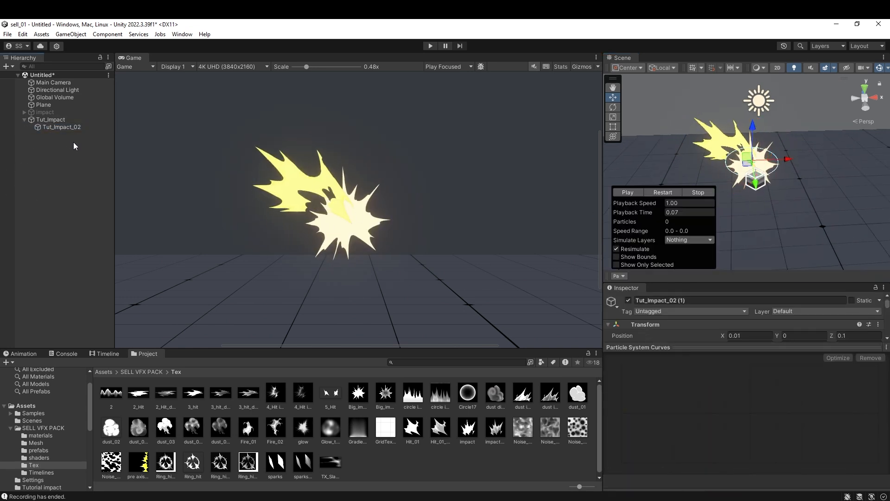
key(ctrl+d)
scroll(758, 315, down, 1)
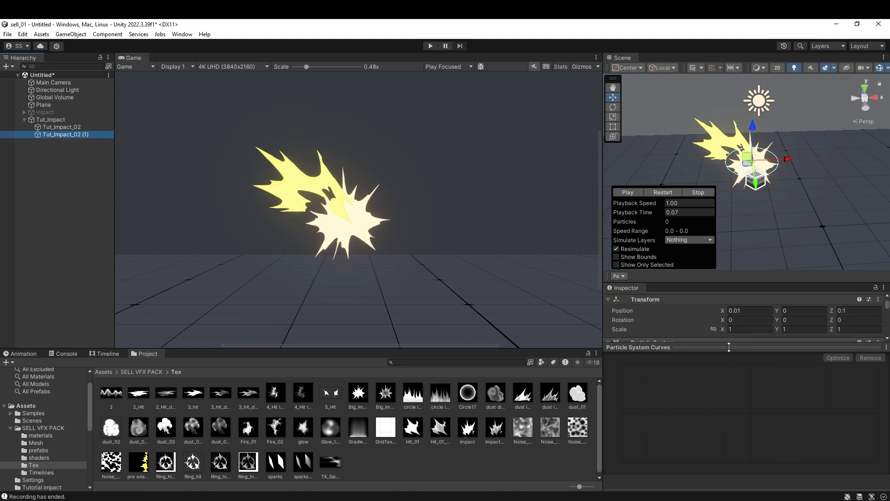
click(727, 346)
scroll(727, 385, down, 3)
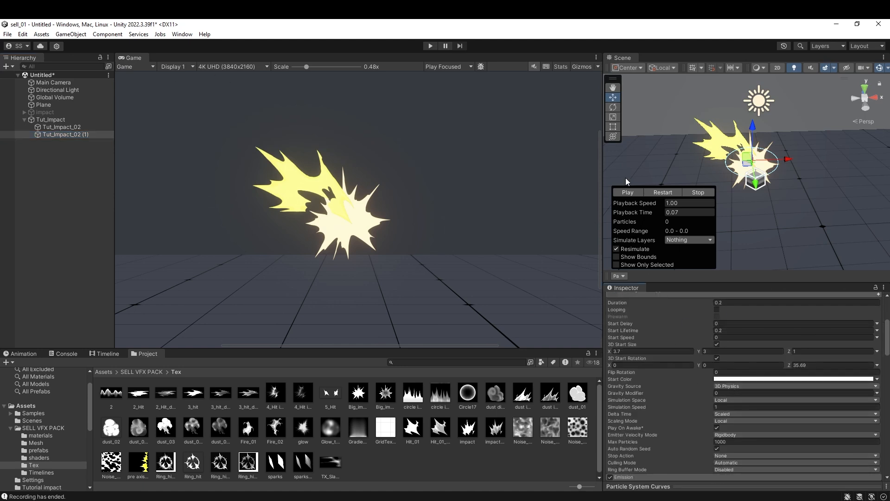
drag(785, 162, 822, 159)
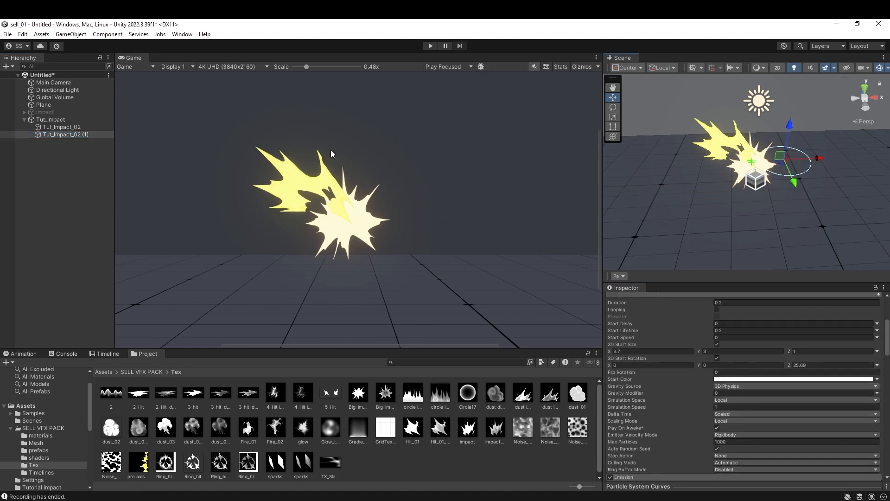
- Set the copy's 3D Start Rotation Z to 205.42 and move it so it extends from the opposite side of the burst
click(619, 276)
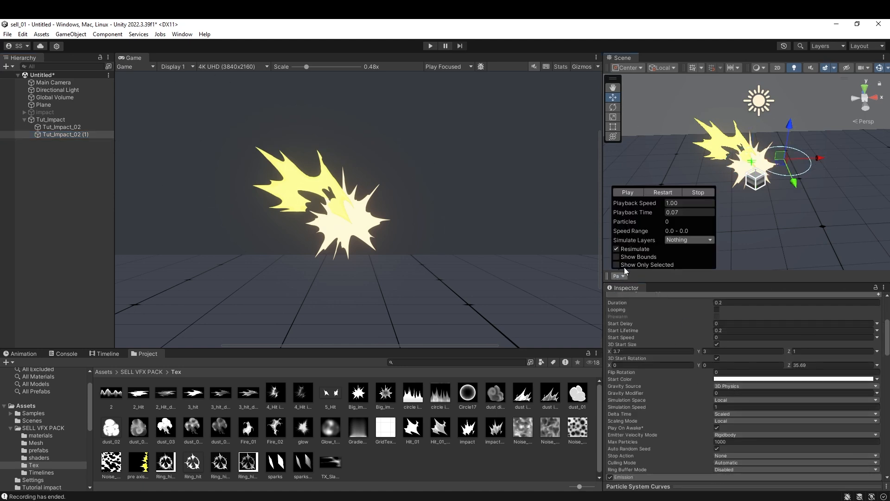
click(659, 192)
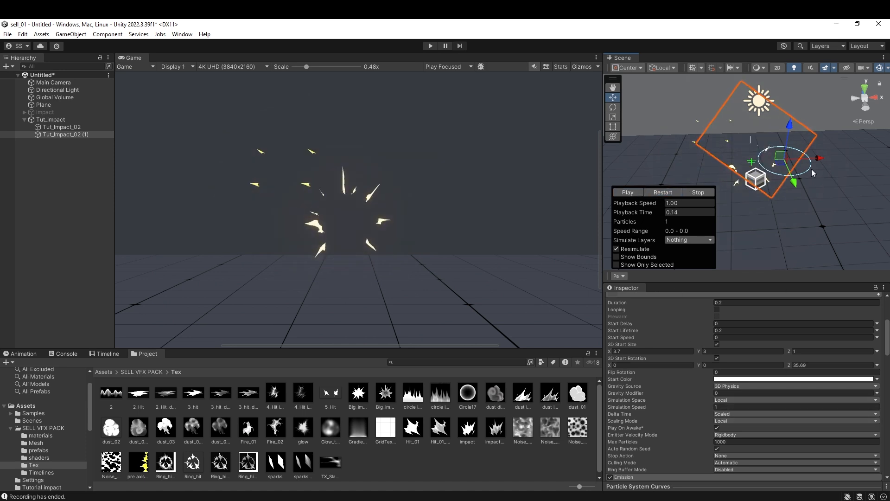
drag(663, 213, 640, 213)
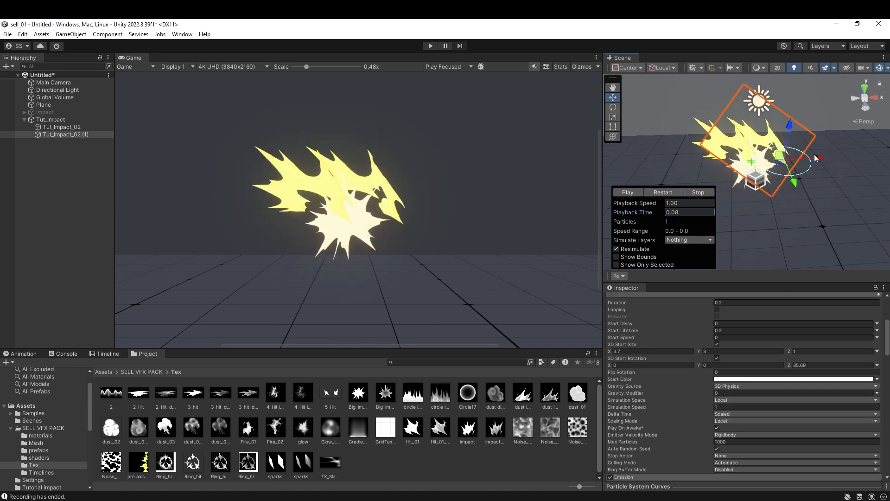
scroll(759, 404, down, 3)
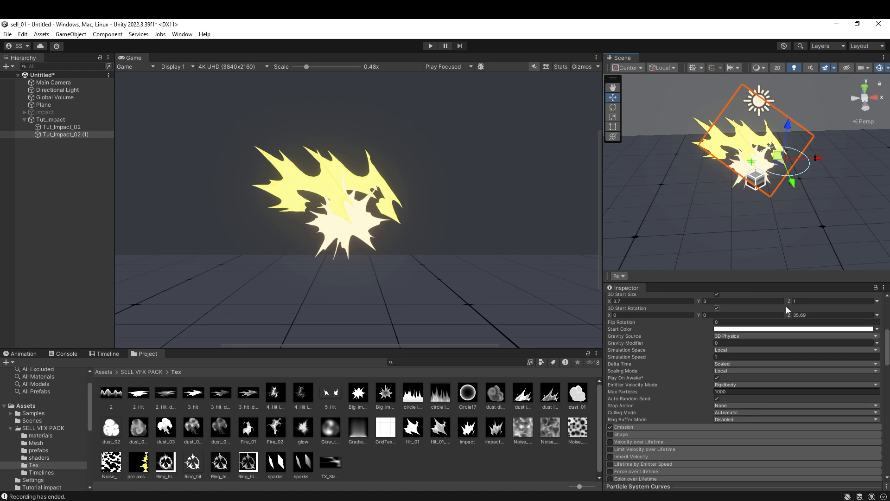
drag(789, 315, 755, 132)
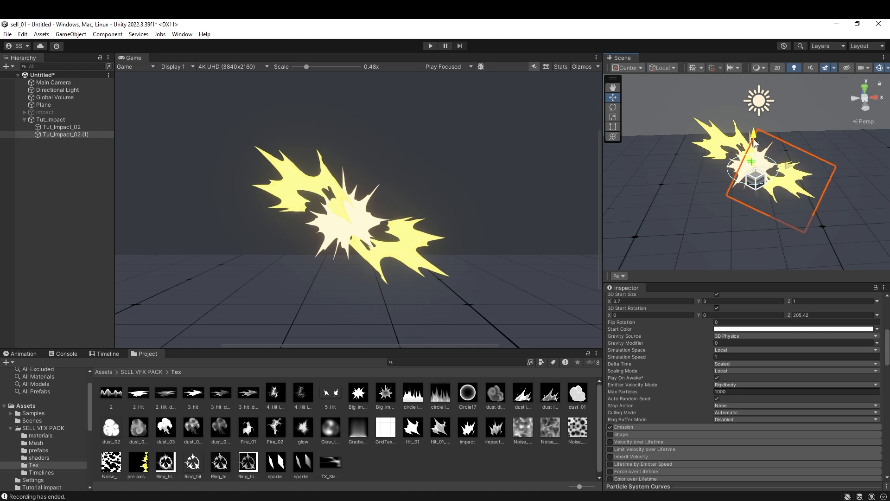
drag(787, 166, 784, 167)
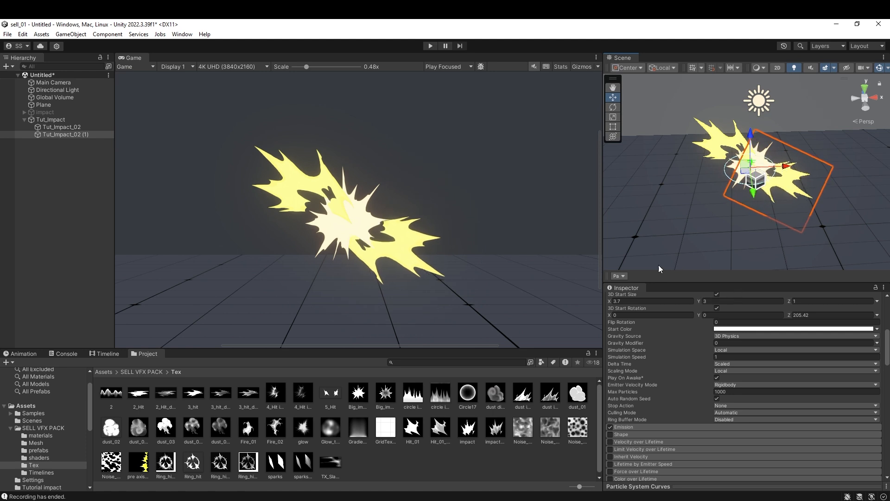
- Nudge the rotated copy to position X 0.14, Y 0.03, Z -0.23 and scrub the playback time to 0.03
click(620, 277)
click(624, 209)
drag(636, 210, 627, 209)
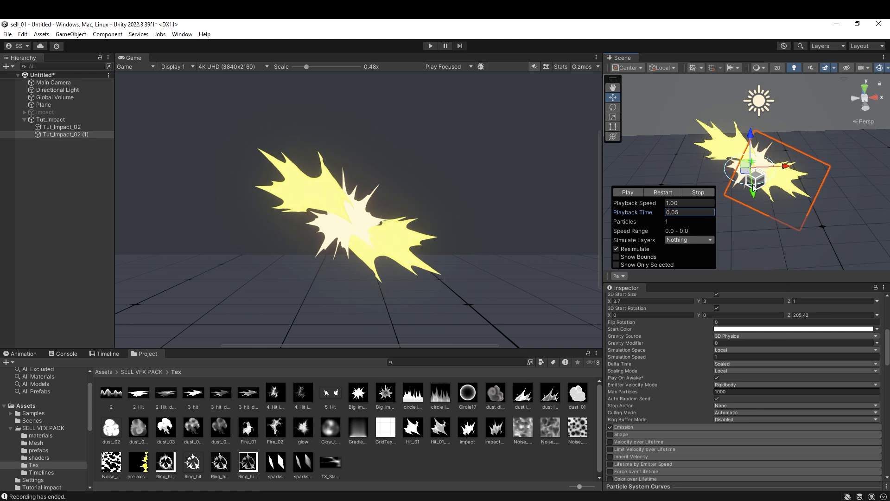
drag(754, 193, 758, 193)
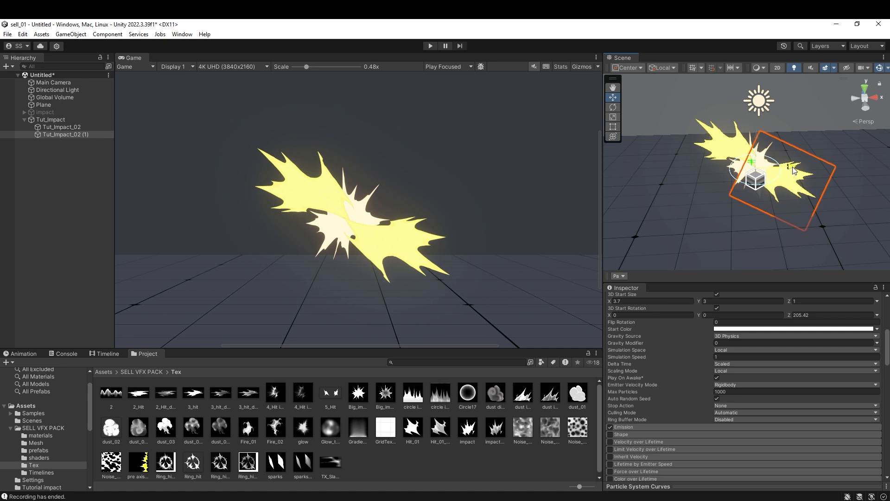
drag(651, 212, 654, 211)
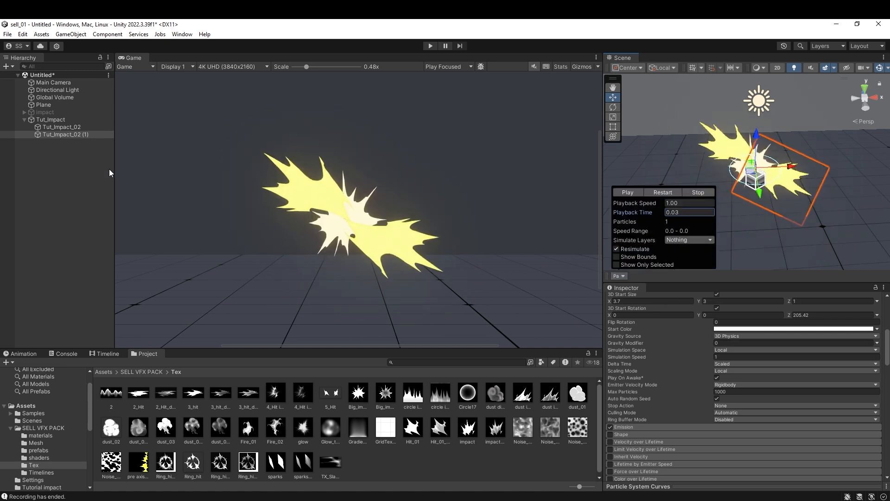
- Set the Start Delay of both Tut_Impact_02 and its copy to 0.05 and check the effect at playback time 0.12
ctrl+click(68, 127)
scroll(664, 321, up, 2)
click(664, 317)
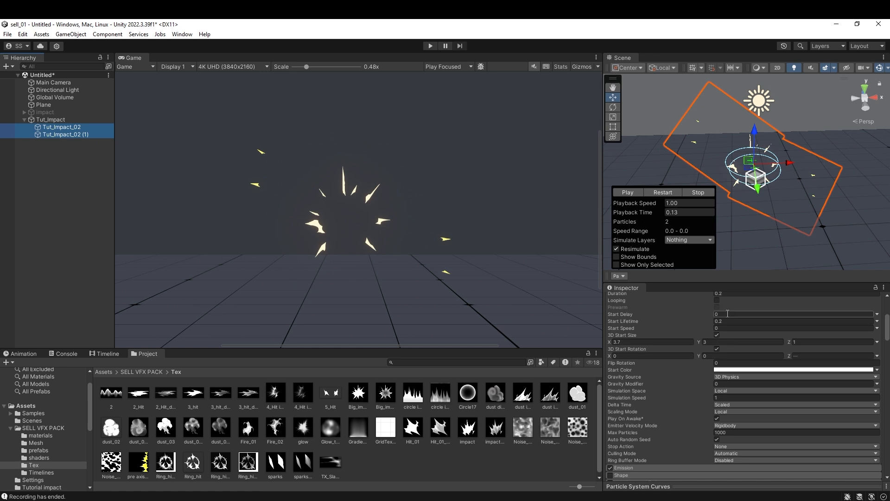
text(0,05)
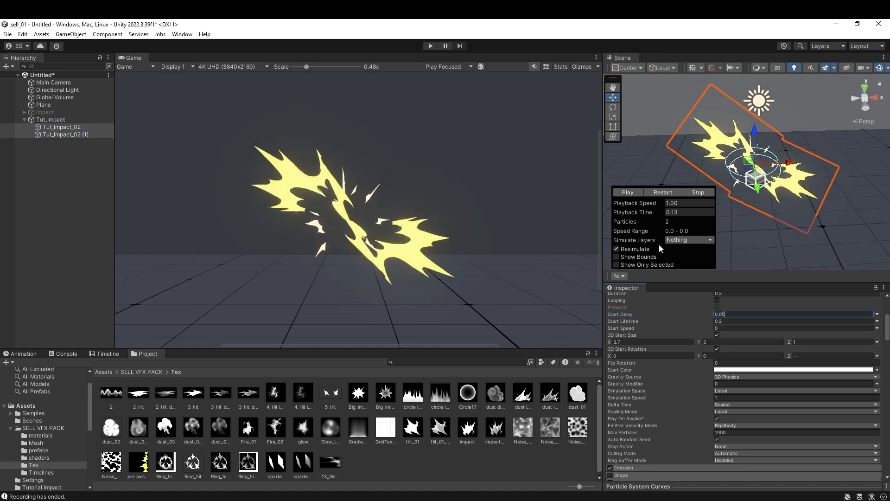
mouse_move(636, 212)
mouse_down()
mouse_move(606, 210)
mouse_move(656, 213)
mouse_move(632, 210)
mouse_up()
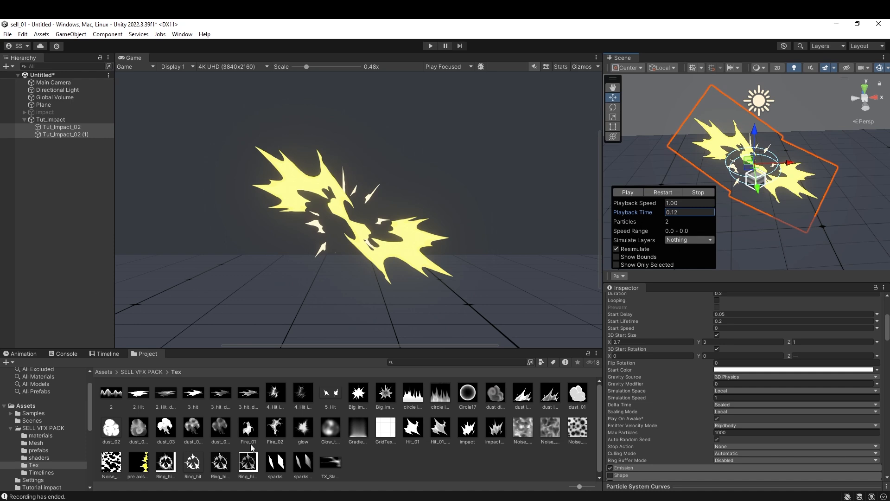
- Rename the duplicated particle system Tut_Impact_03
click(71, 127)
click(81, 134)
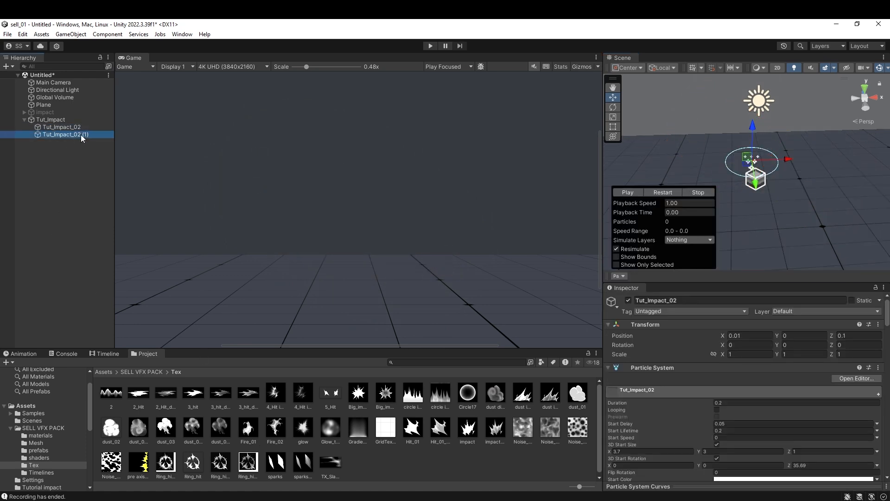
click(80, 134)
key(End)
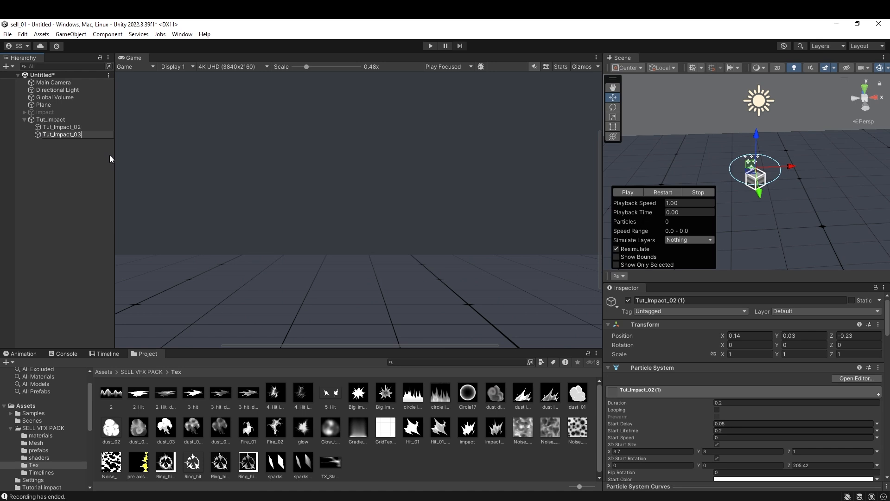
click(84, 165)
click(69, 133)
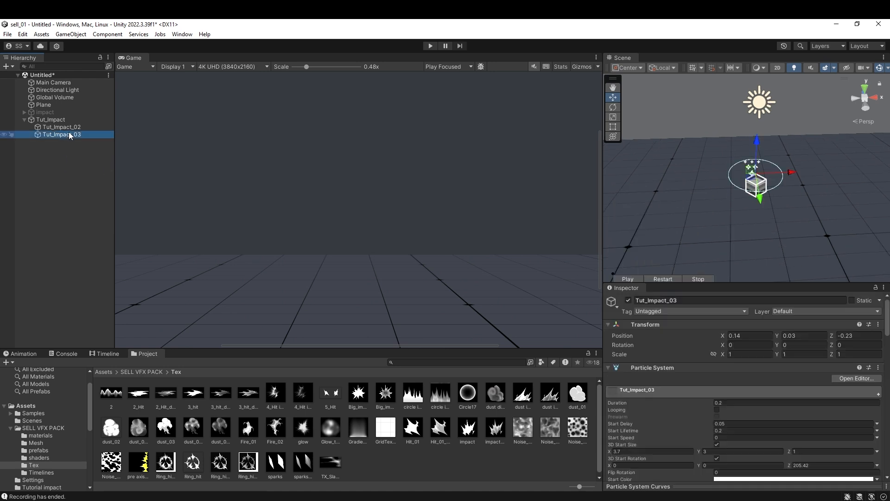
click(72, 193)
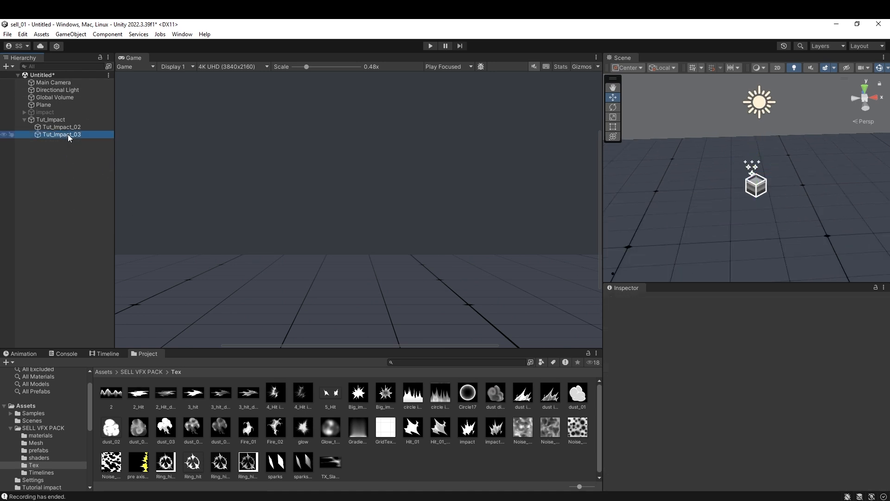
- Duplicate Tut_Impact_03, move the copy along negative X across the burst, and check it at playback time 0.13
key(ctrl+d)
click(665, 191)
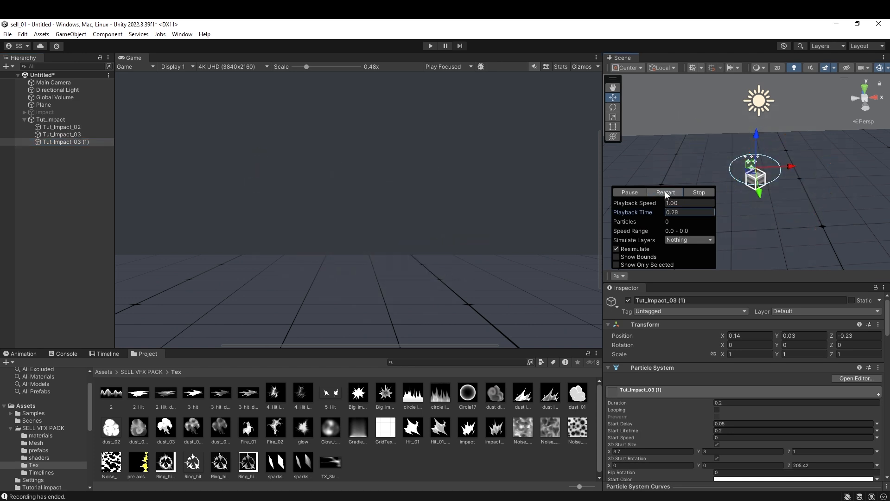
click(658, 191)
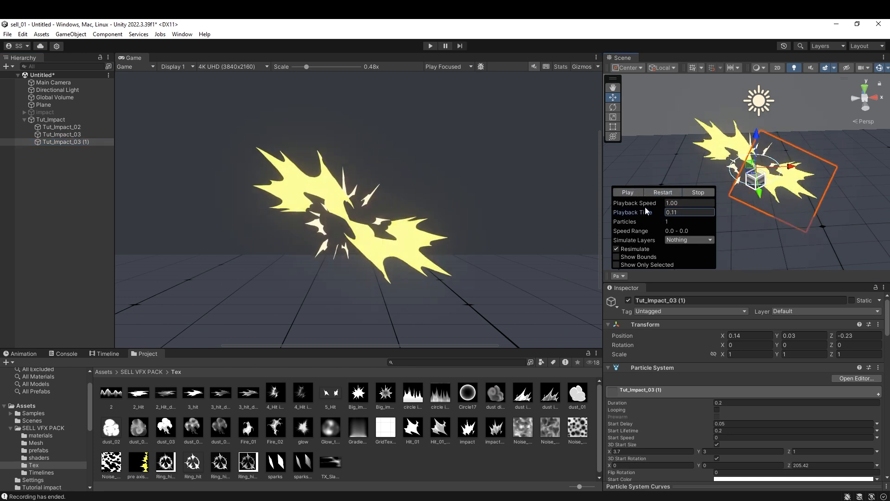
drag(789, 167, 685, 171)
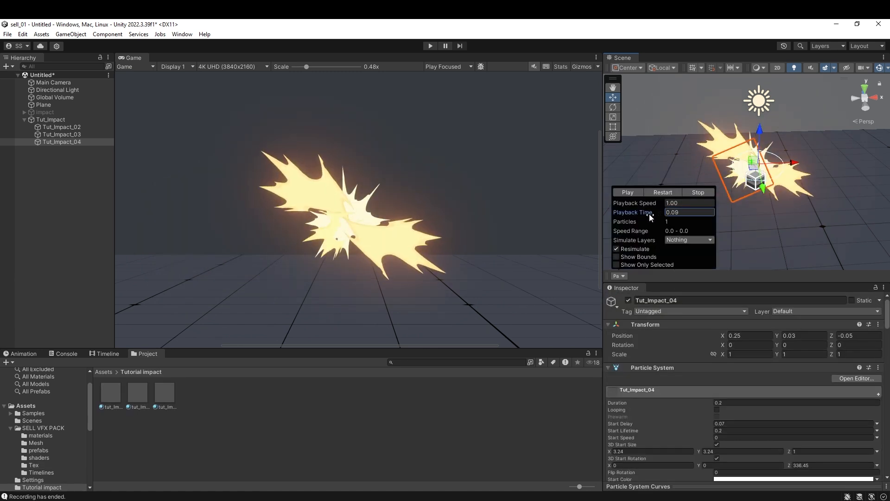
mouse_move(650, 214)
mouse_down()
mouse_move(669, 214)
mouse_move(658, 215)
mouse_up()
- Duplicate Tut_Impact_04, set the copy's 3D Start Rotation Z to 501.31, and scrub the playback time to 0.14
click(65, 141)
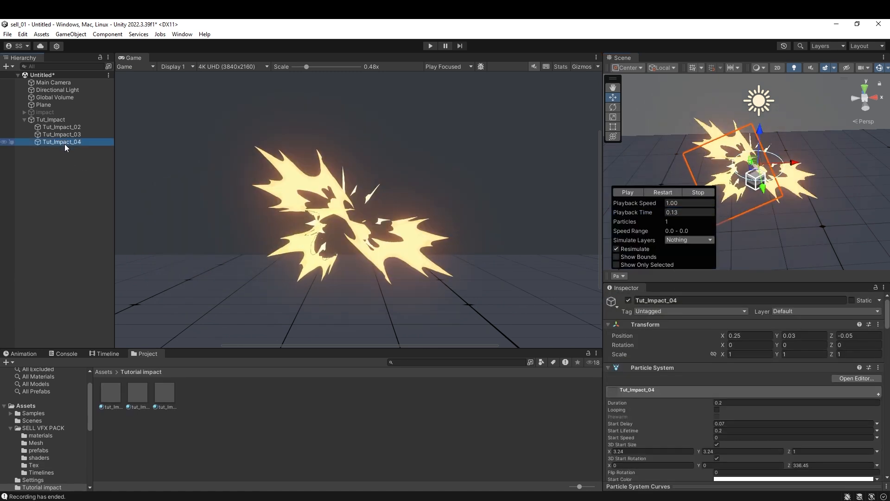
key(ctrl+d)
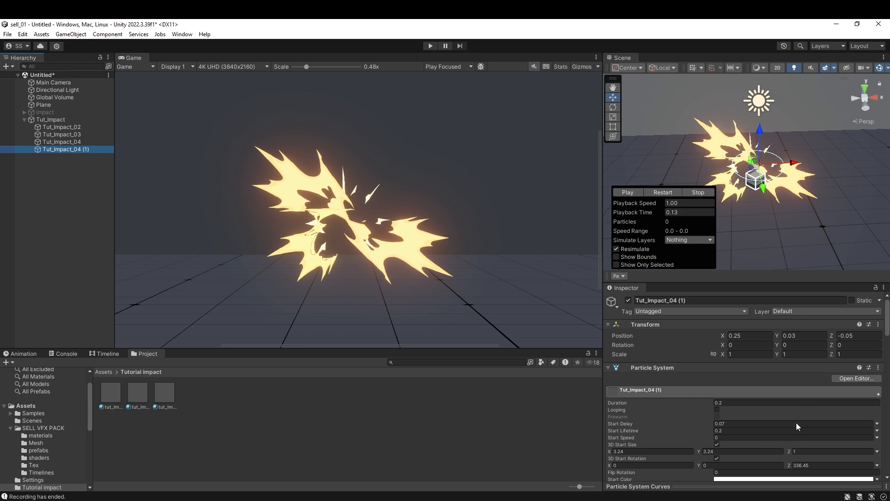
scroll(796, 426, down, 2)
drag(788, 440, 747, 257)
drag(652, 213, 626, 216)
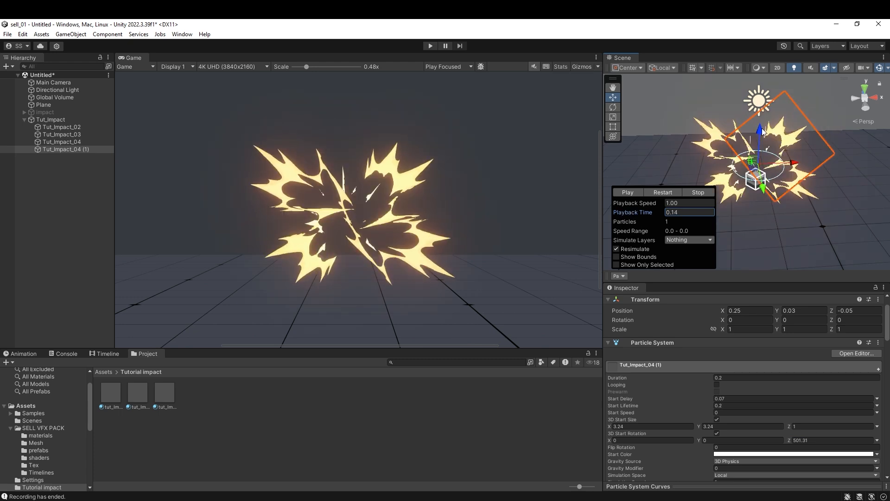
- Move Tut_Impact_04 (1) to Position Z -0.22, set its Start Delay to 0.1, and check the effect at playback time 0.13
drag(763, 132, 785, 171)
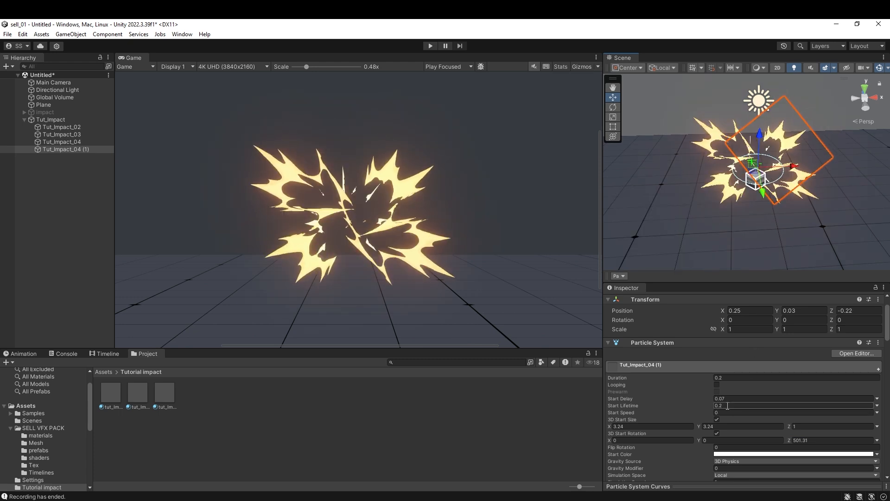
text(0.1)
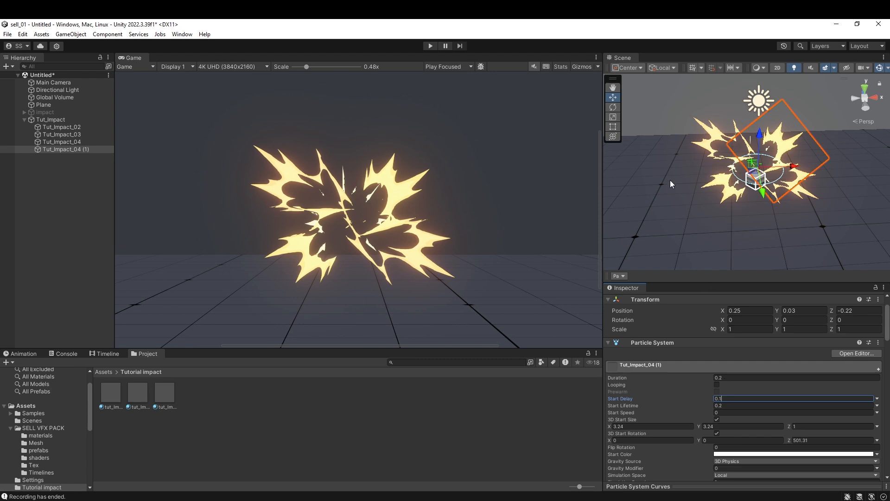
click(618, 277)
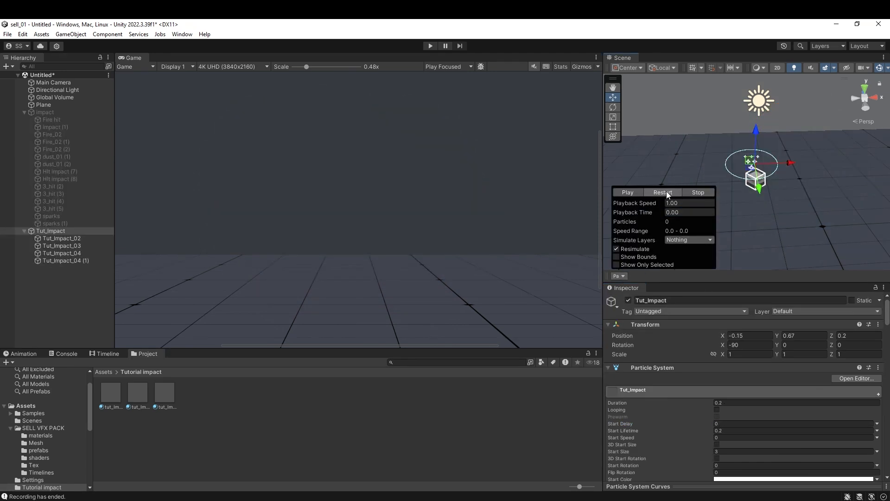
click(666, 191)
drag(649, 213, 658, 212)
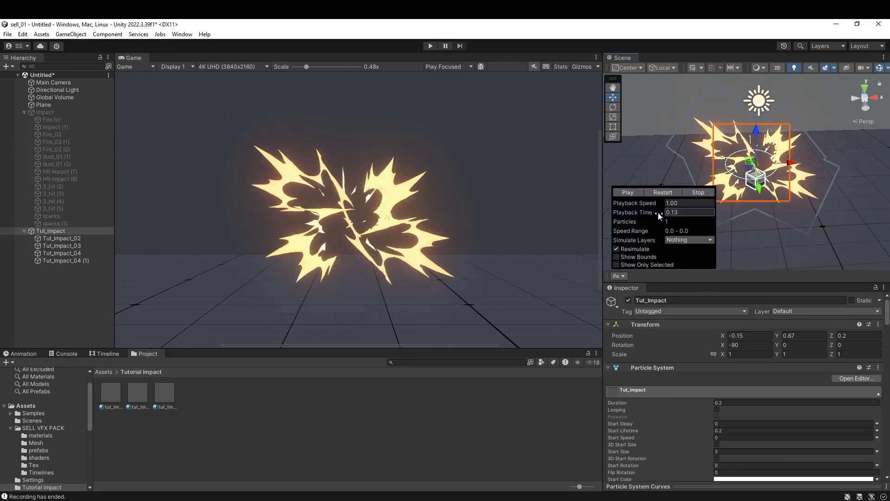
- Rename the particle system Tut_Impact_04 (1) as Tut_Impact_05
click(76, 260)
click(84, 261)
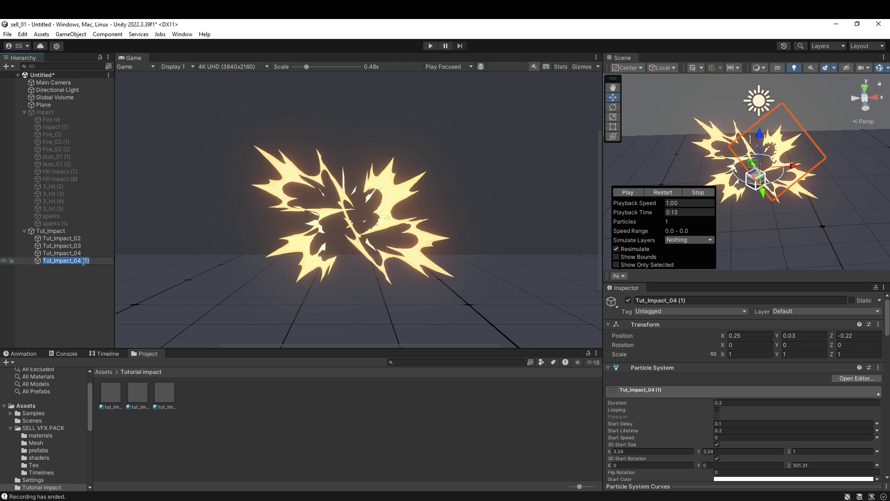
key(BackSpace)
text(5)
key(Return)
text(0)
key(Return)
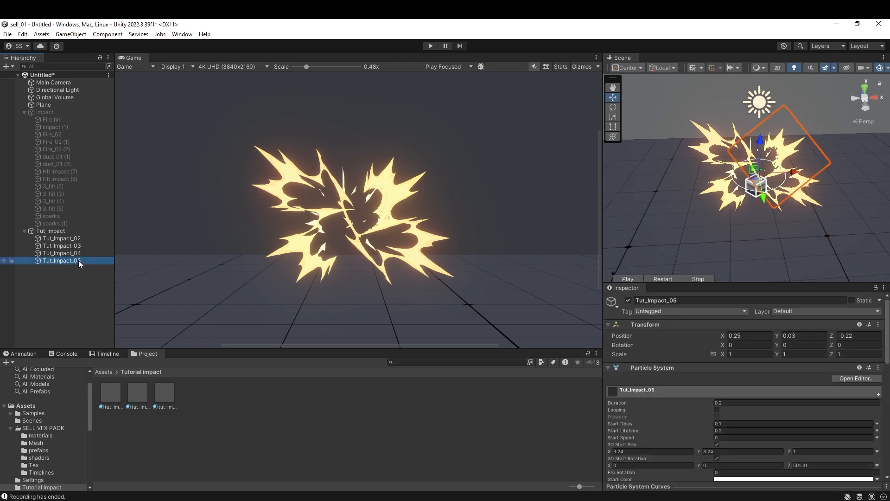
- Duplicate Tut_Impact_05 and rename the copy Tut_Impact dark_01
key(ctrl+d)
click(86, 271)
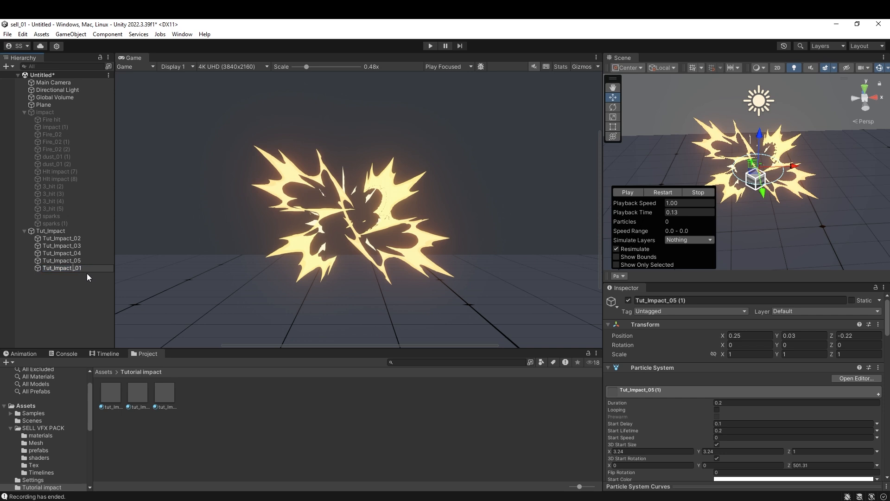
text(dark)
key(Return)
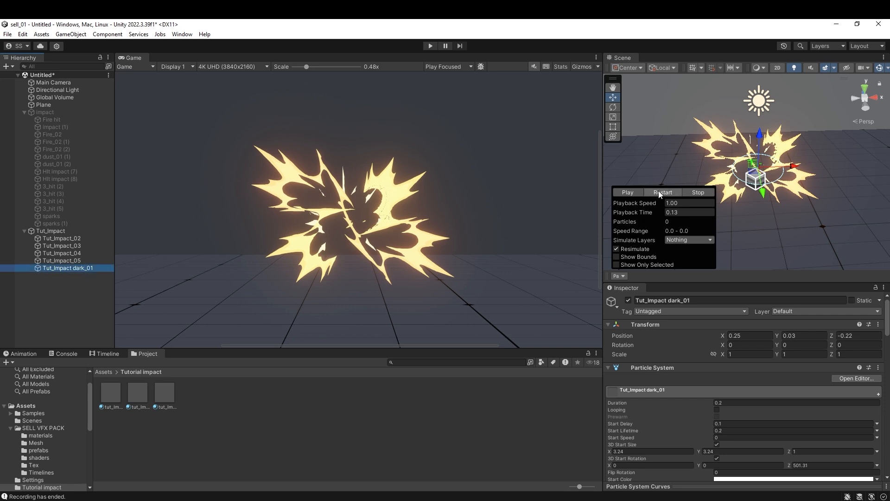
- Move Tut_Impact dark_01 along negative X clear of the burst and set its Start Color to black (000000)
drag(791, 165, 685, 163)
scroll(805, 389, down, 5)
click(767, 353)
drag(800, 369, 789, 391)
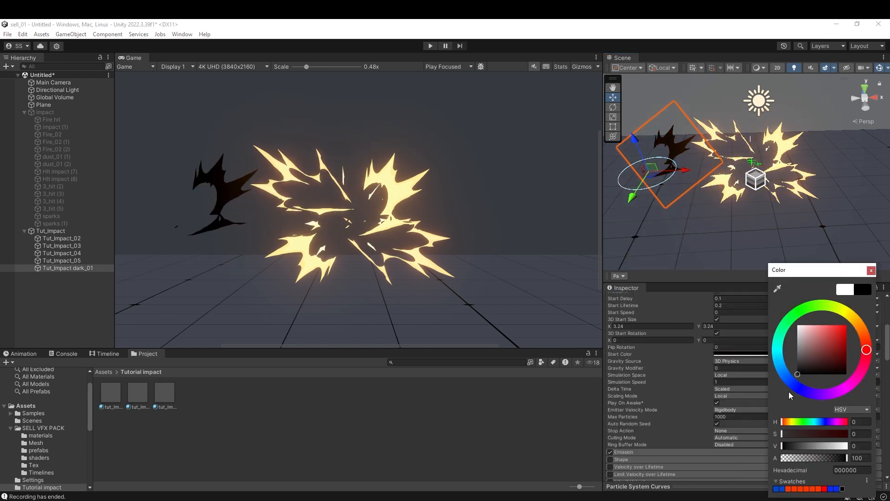
click(871, 269)
- Set the 3D Start Rotation Z of Tut_Impact dark_01 to 382.31 and move it back along X over the burst
drag(789, 342, 794, 55)
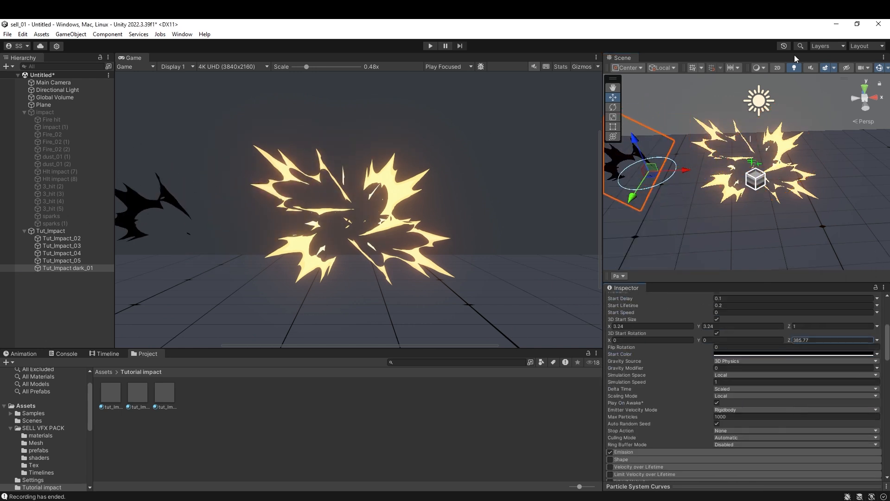
drag(682, 169, 789, 159)
- Lower the renderer's Order in Layer for Tut_Impact dark_01 so it draws behind the glowing hits
scroll(790, 397, down, 4)
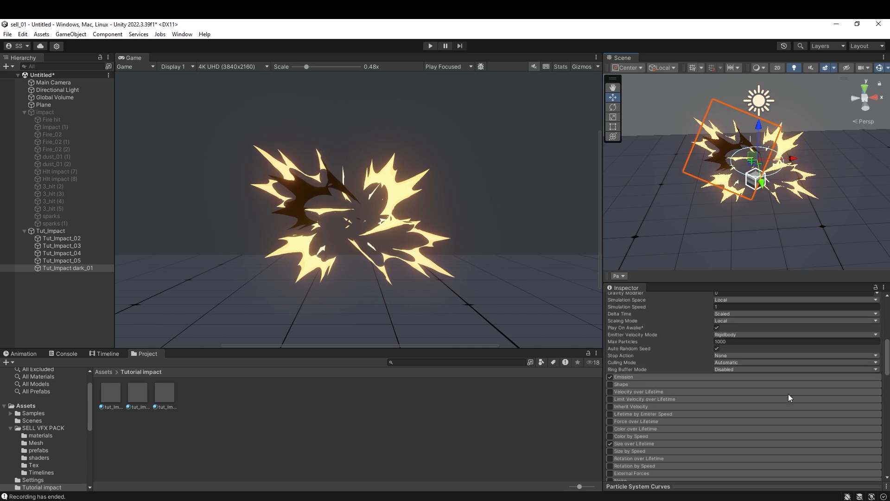
scroll(790, 397, down, 5)
scroll(728, 413, down, 5)
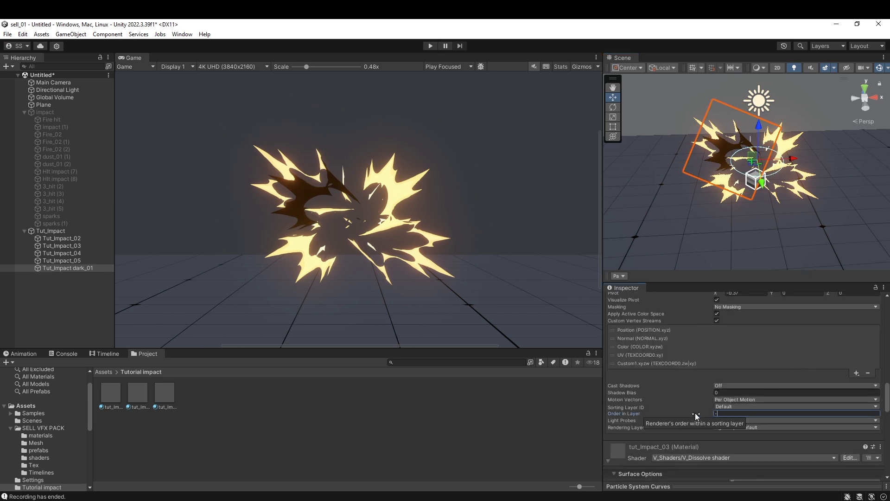
drag(695, 413, 690, 413)
- Enlarge the 3D Start Size of Tut_Impact dark_01 to X 6.1 and Y 3.71
scroll(761, 341, up, 10)
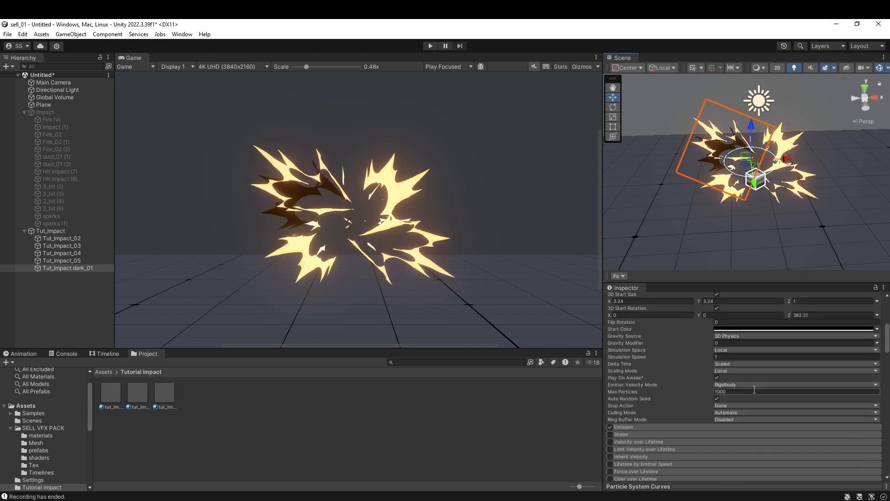
click(616, 324)
text(5.4)
drag(615, 325, 710, 325)
- Reshape the Size over Lifetime curve of Tut_Impact dark_01 to rise quickly and ease out flat, and replay the effect
scroll(739, 374, down, 3)
scroll(739, 375, down, 3)
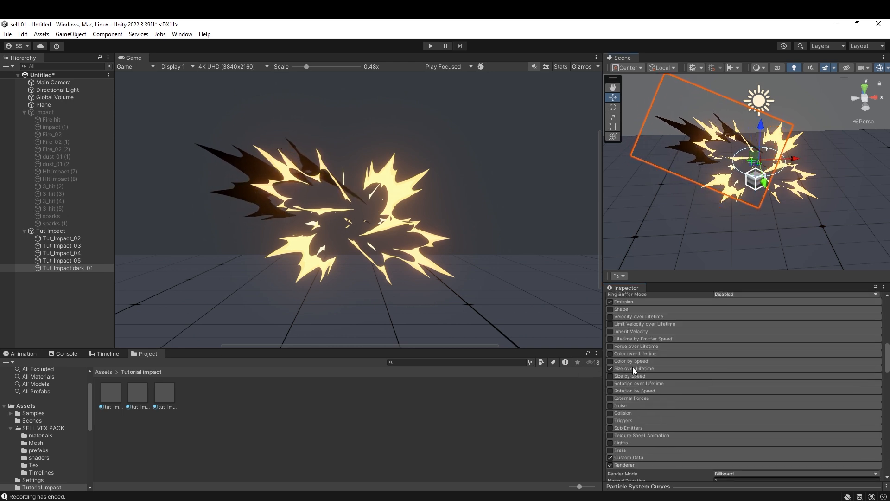
click(633, 368)
drag(682, 486, 679, 348)
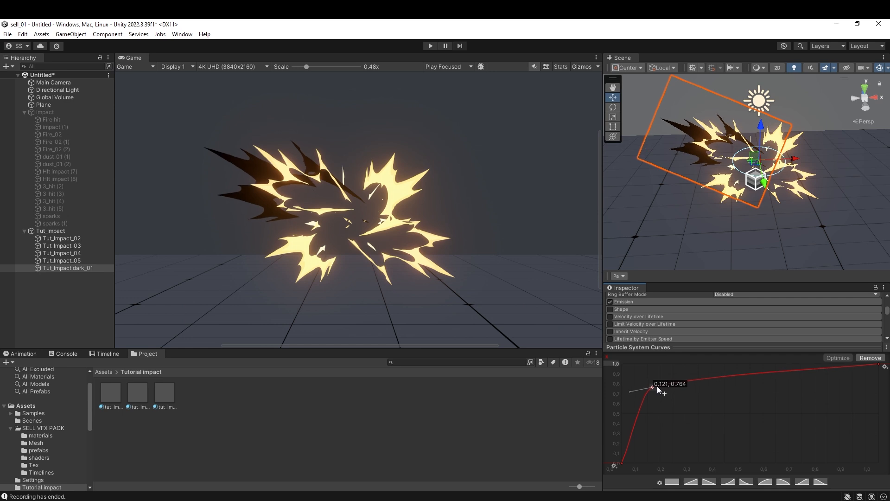
drag(657, 385, 679, 381)
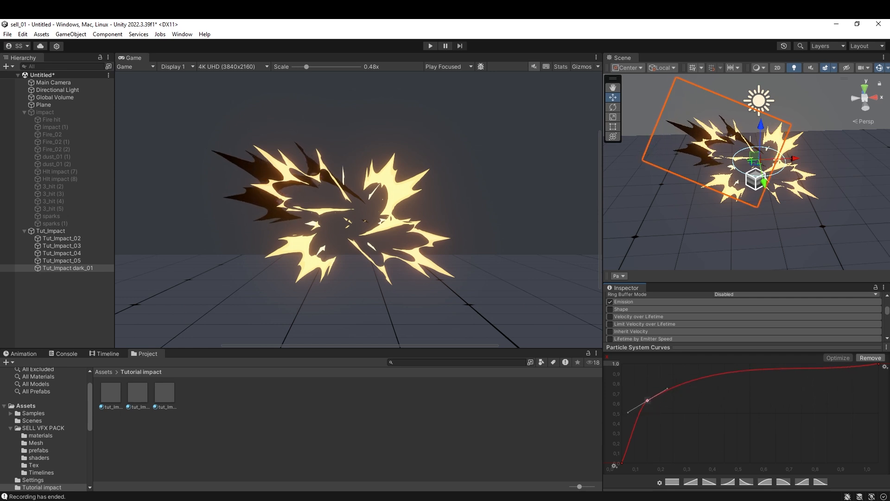
drag(857, 367, 856, 364)
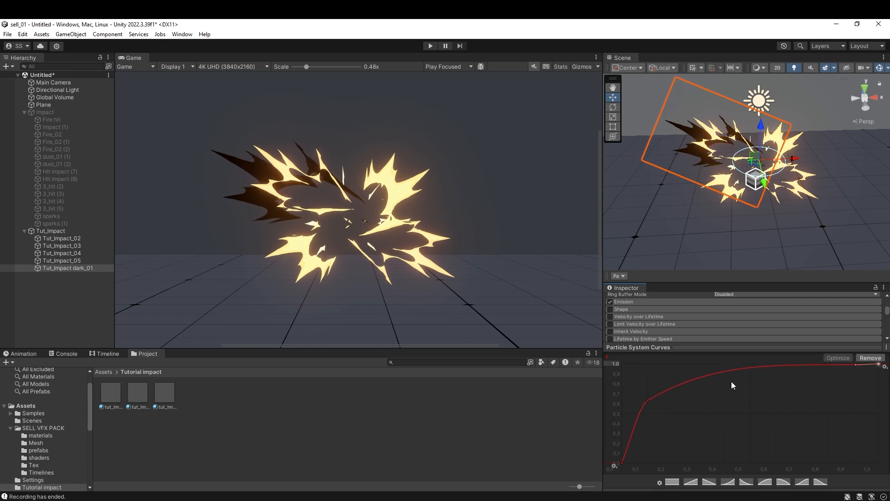
click(622, 276)
click(662, 192)
click(729, 347)
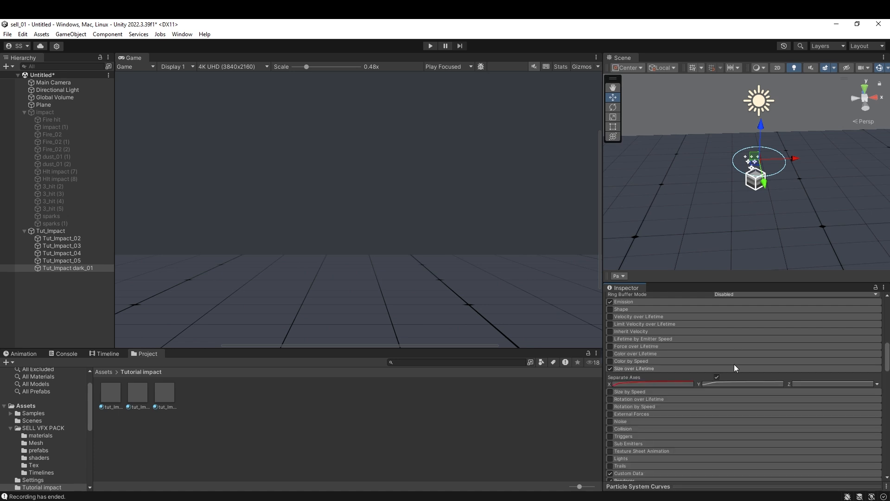
- Try Start Delay values of 5 and 0.15 on Tut_Impact dark_01, replaying the effect with each
scroll(735, 367, up, 10)
click(722, 399)
text(5)
click(622, 276)
click(667, 191)
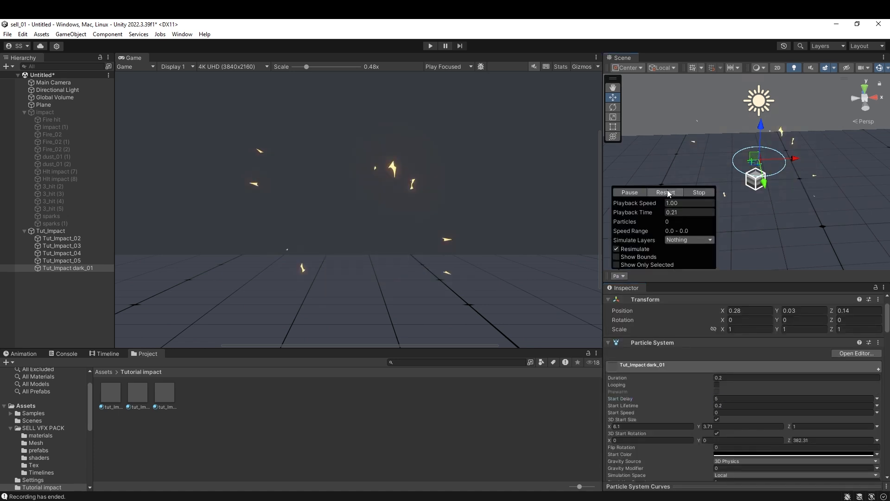
click(667, 191)
click(658, 399)
text(0,15)
click(623, 276)
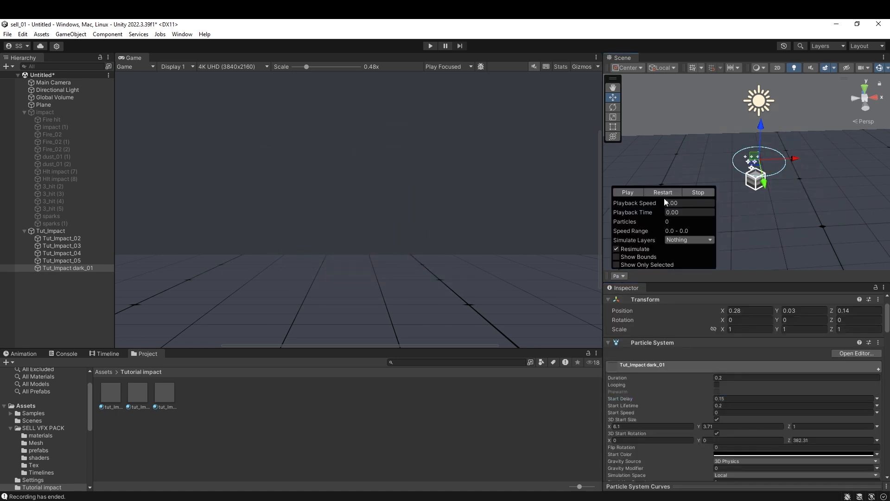
click(667, 190)
- Set the Start Delay of Tut_Impact dark_01 to 0.1, replay the effect, and scrub the playback time to 0.14
click(710, 396)
text(1)
click(618, 275)
click(665, 191)
click(659, 192)
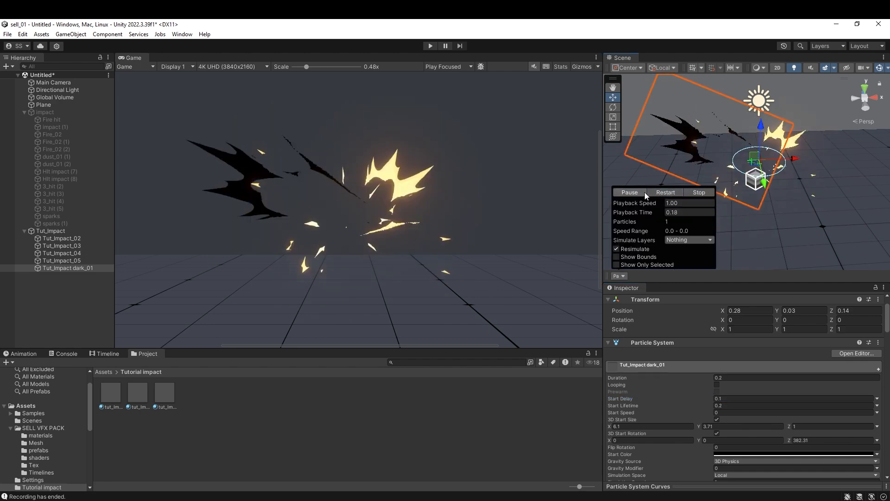
drag(647, 213, 727, 213)
- Set the 3D Start Rotation Z of Tut_Impact dark_01 to 388.73 and move it to Position 0.48, 0.17, 0.07
scroll(788, 399, down, 2)
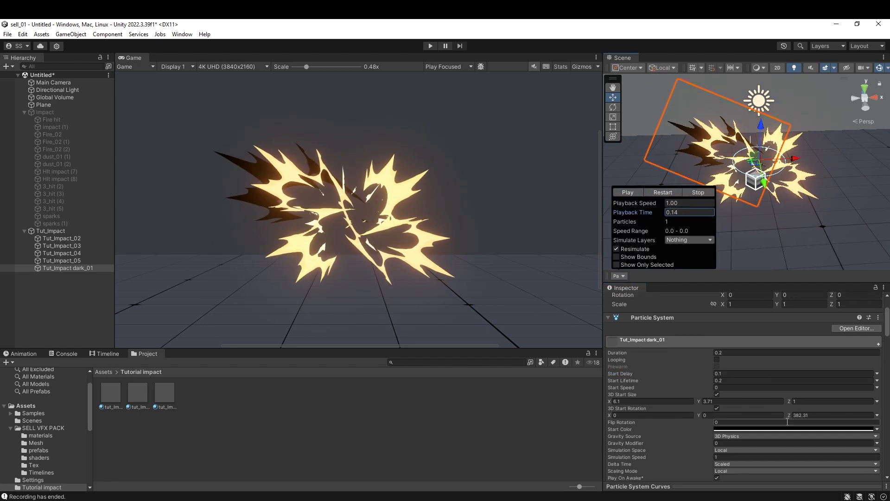
click(810, 414)
drag(805, 415, 5, 224)
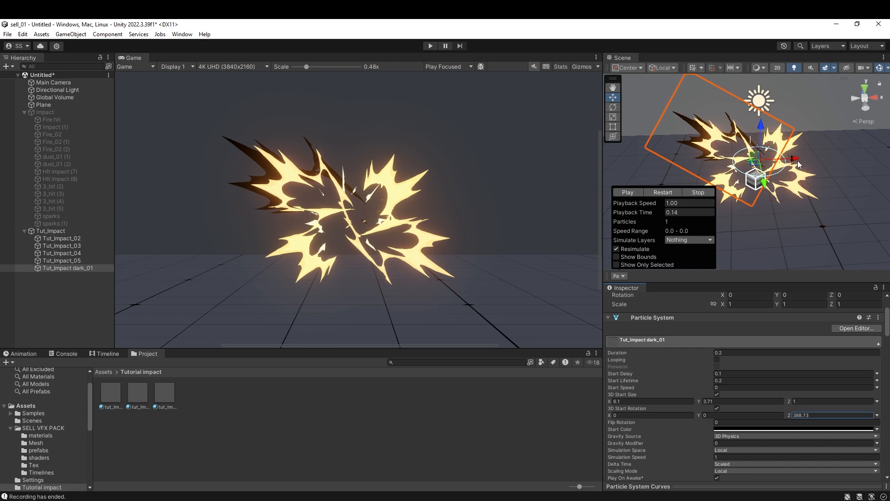
drag(798, 161, 771, 183)
- Scrub and replay the effect several times, pausing it at playback time 0.15
click(620, 275)
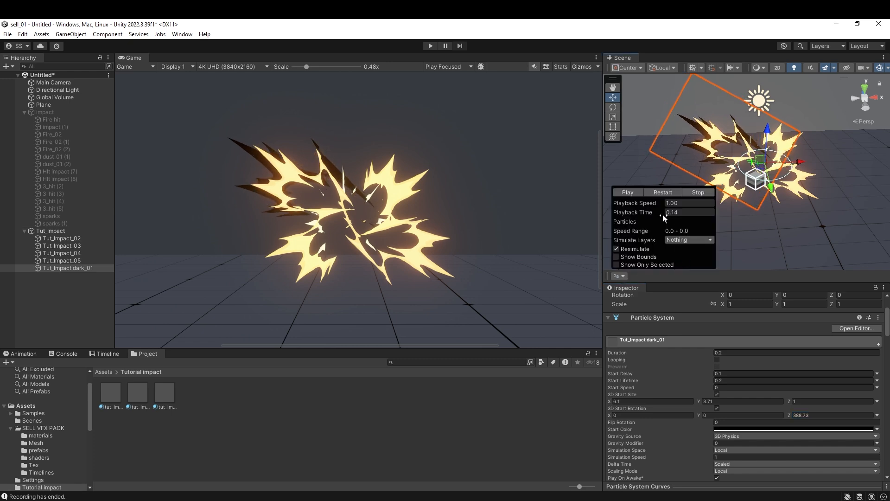
drag(660, 214, 644, 210)
click(659, 192)
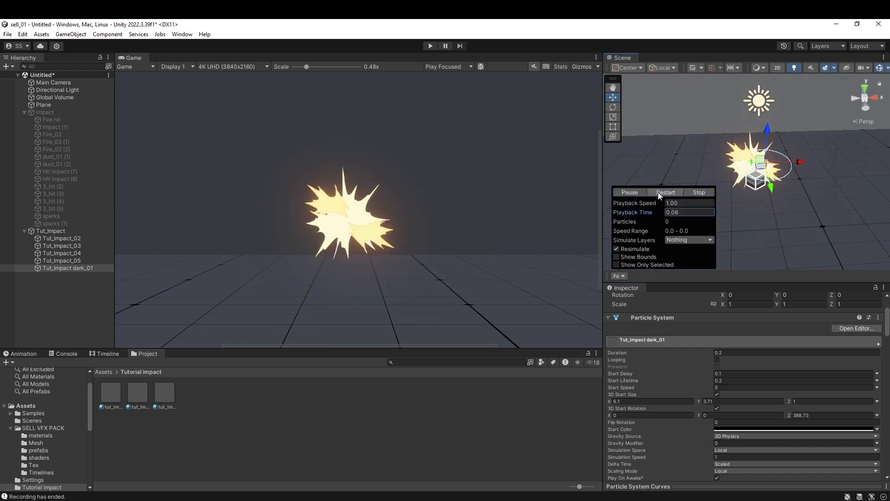
click(659, 192)
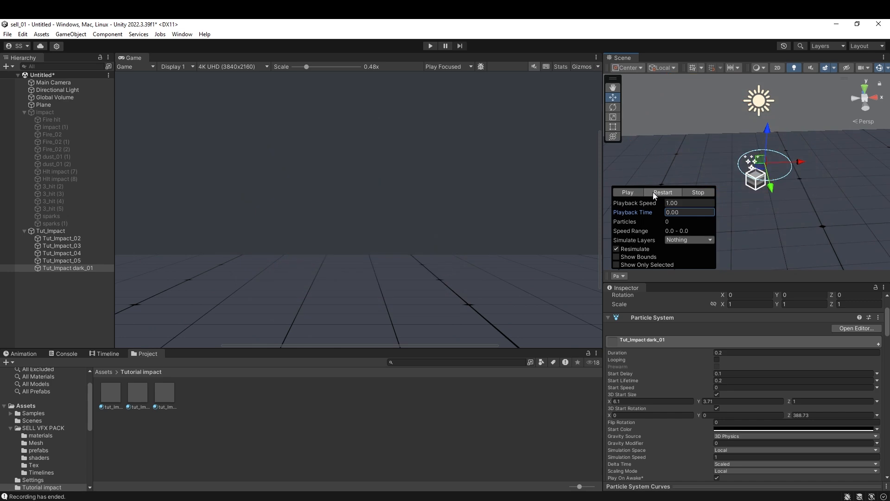
click(653, 192)
click(630, 191)
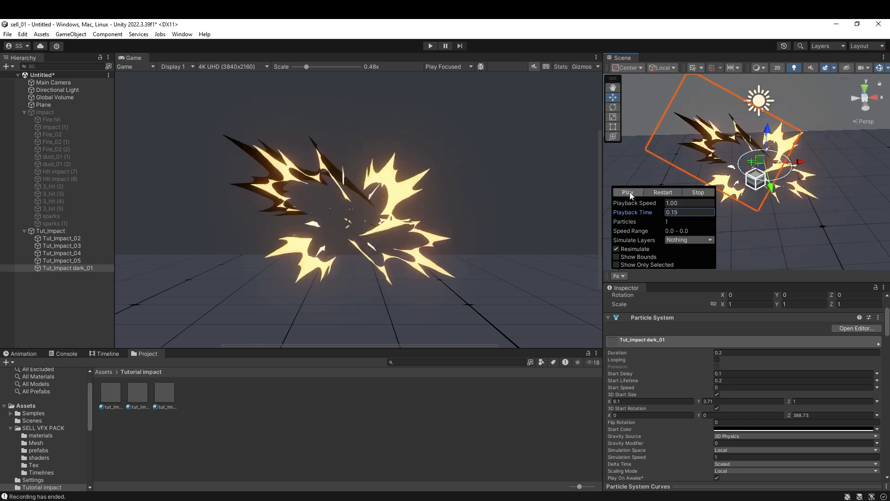
- Duplicate Tut_Impact dark_01 and rename the copy Tut_Impact dark_02
click(68, 269)
key(ctrl+d)
key(F2)
text(Tut_Impact dark_02)
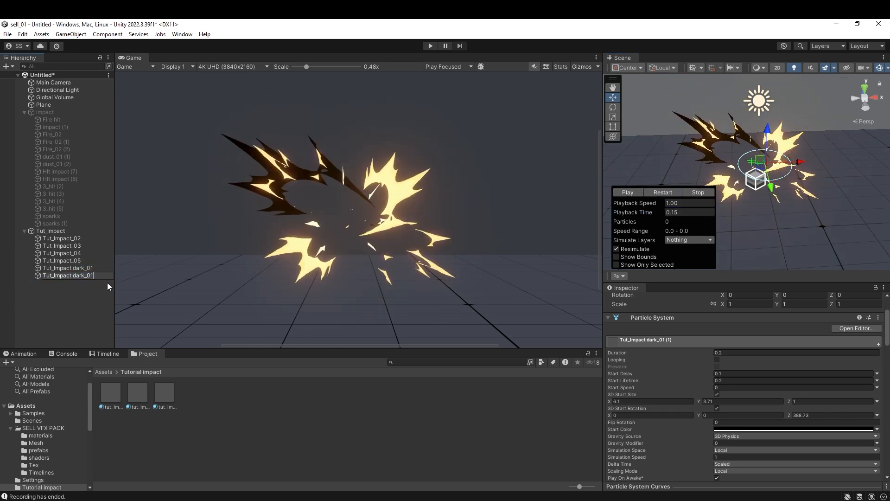
key(Return)
- Scrub the playback time to 0.15 and set the 3D Start Rotation Z of Tut_Impact dark_02 to 570.6
click(627, 192)
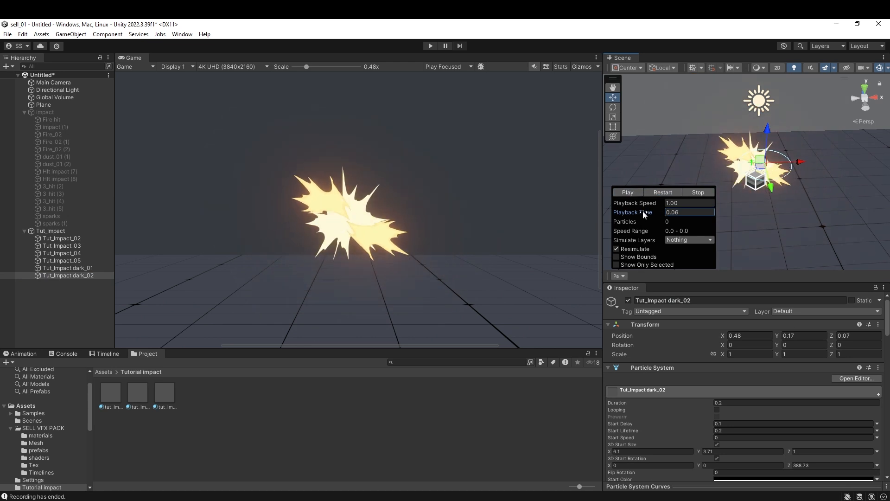
click(669, 211)
click(808, 465)
text(570.6)
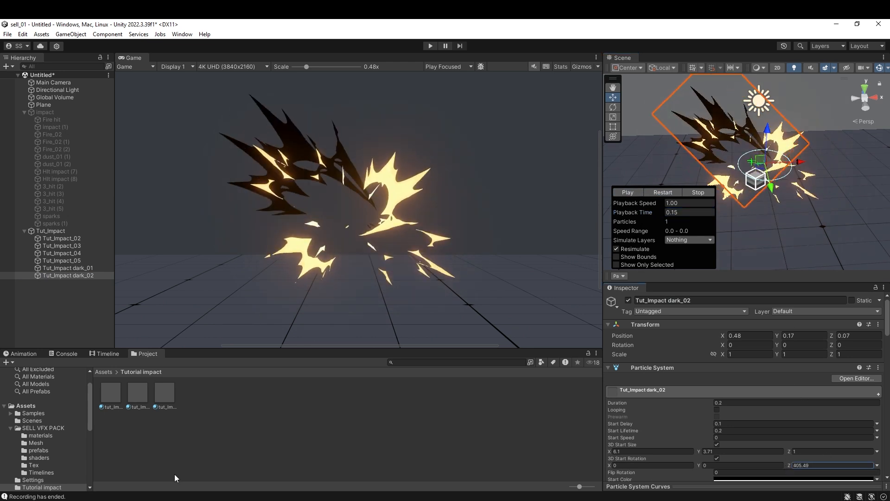
- Move Tut_Impact dark_02 to Position X -0.42 and check it at playback time 0.13
drag(798, 163, 775, 166)
click(620, 276)
drag(658, 214, 653, 213)
drag(651, 213, 649, 211)
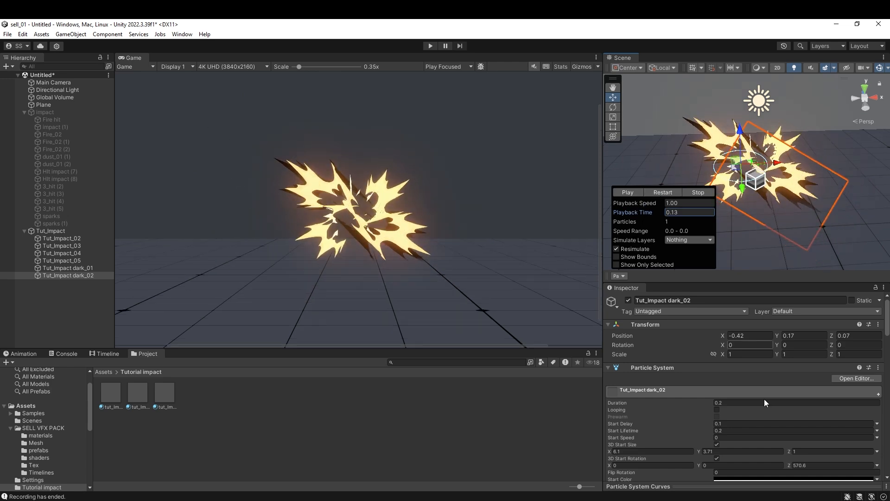
- Set the 3D Start Size of Tut_Impact dark_02 to X 6.16 and Y 2.91, and move it to Position X 0.39
scroll(764, 400, down, 1)
drag(699, 426, 691, 427)
drag(611, 426, 610, 424)
drag(777, 163, 799, 162)
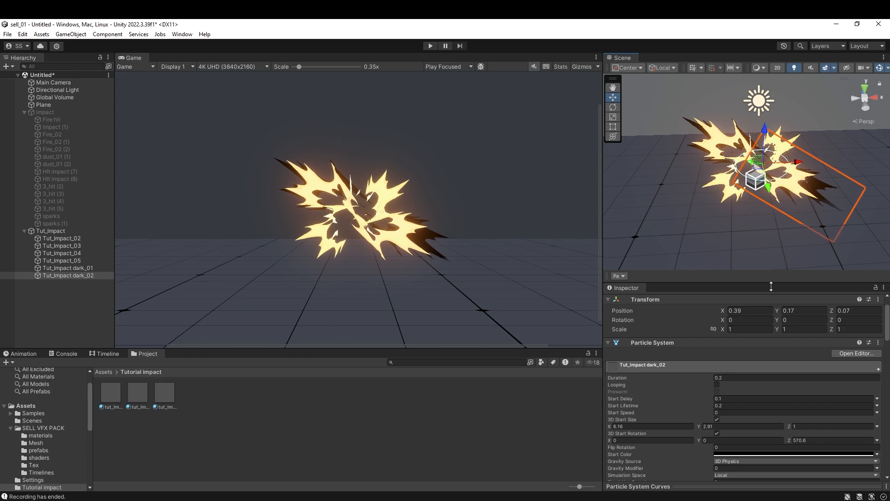
- Set the 3D Start Rotation Z of Tut_Impact dark_02 to 570.21 and move it to Position X 0.05 at playback time 0.15
mouse_move(789, 440)
mouse_down()
mouse_move(800, 439)
mouse_move(790, 439)
mouse_up()
click(620, 276)
drag(646, 213, 647, 213)
drag(803, 168, 795, 168)
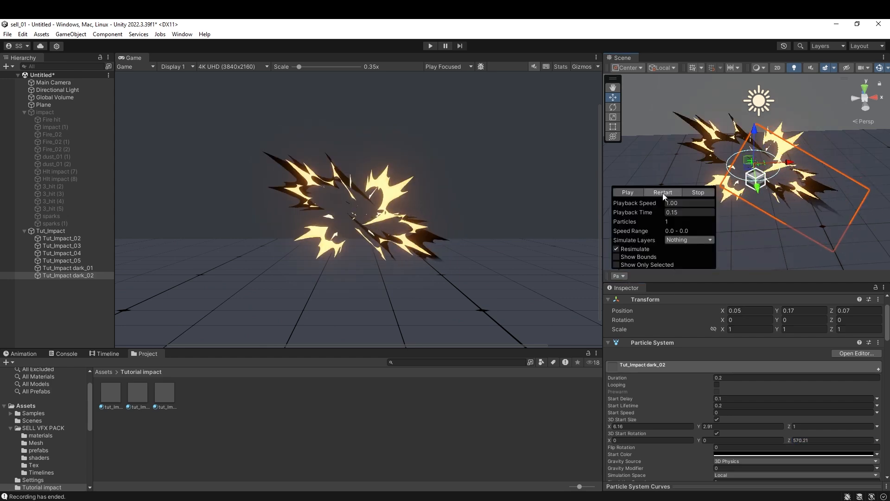
- Replay the whole effect and scrub back to playback time 0.15 to check both dark hits
click(663, 193)
click(660, 192)
drag(627, 211, 651, 209)
- Set the 3D Start Size Y of Tut_Impact dark_01 to 2.91
click(64, 268)
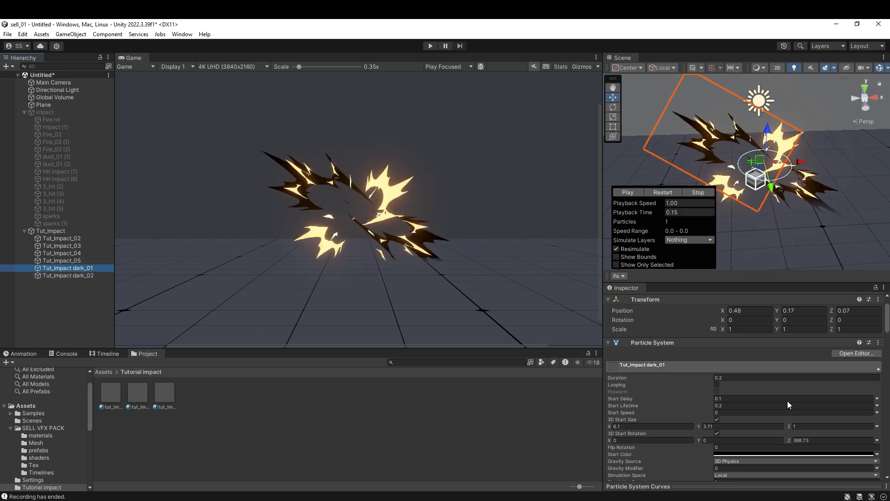
drag(699, 426, 691, 424)
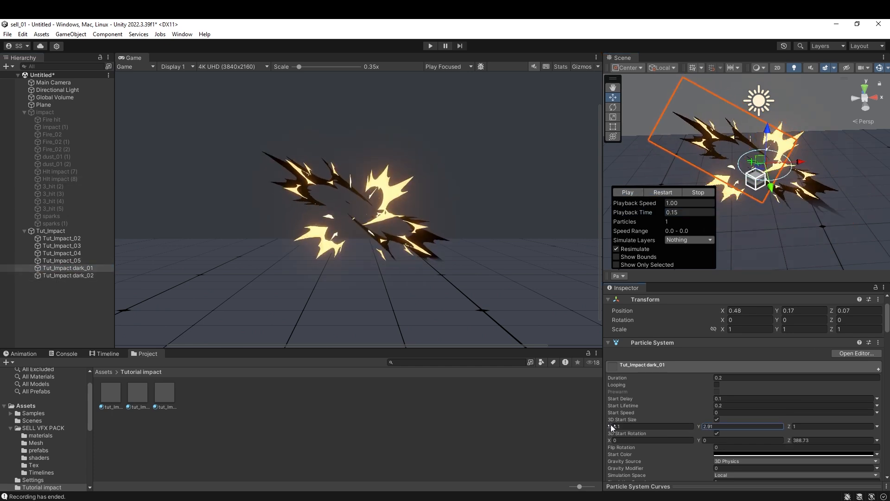
- Set the 3D Start Size X of Tut_Impact dark_01 to 5.64 and move it to Position X 0.23, Z 0.25
drag(611, 425, 609, 424)
drag(798, 162, 789, 163)
drag(758, 128, 758, 123)
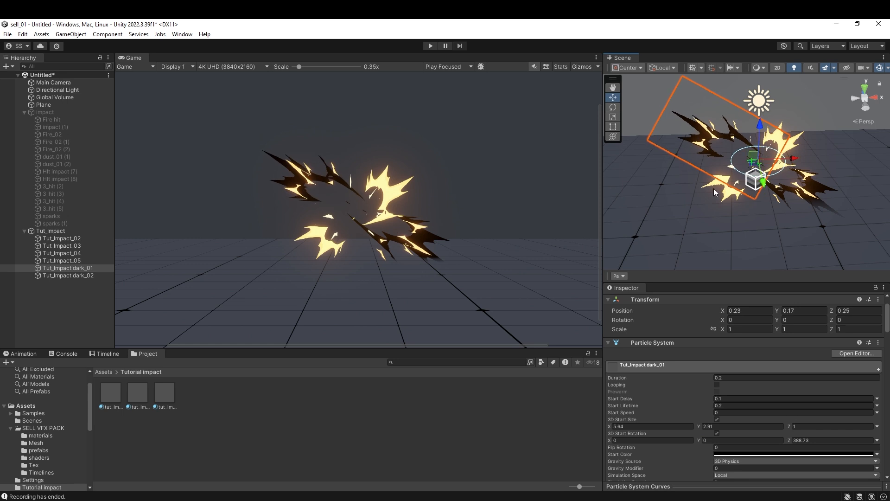
- Duplicate Tut_Impact dark_02 and set the copy's 3D Start Size to X 2.79, Y 2.9 and 3D Start Rotation Z to 512.02
click(619, 276)
key(ctrl+d)
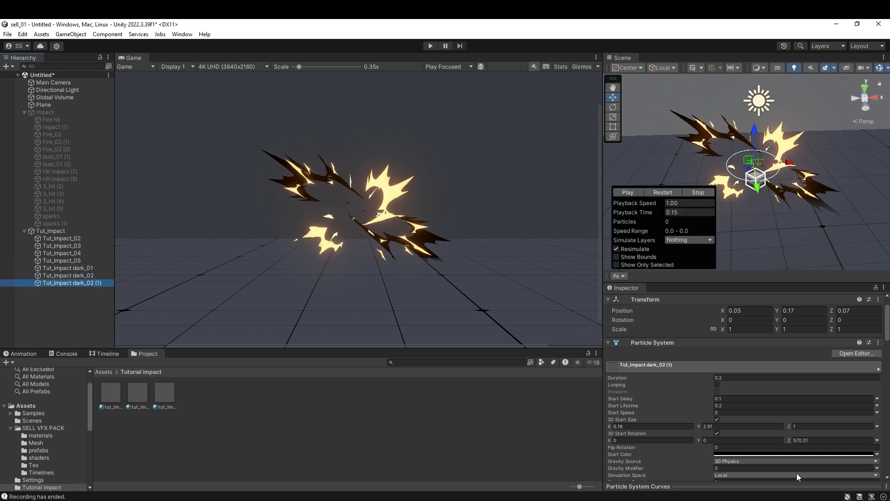
scroll(795, 463, down, 1)
click(668, 213)
drag(661, 212, 658, 212)
drag(789, 415, 702, 401)
mouse_move(610, 402)
mouse_down()
mouse_move(621, 401)
mouse_move(611, 402)
mouse_up()
drag(706, 402, 700, 402)
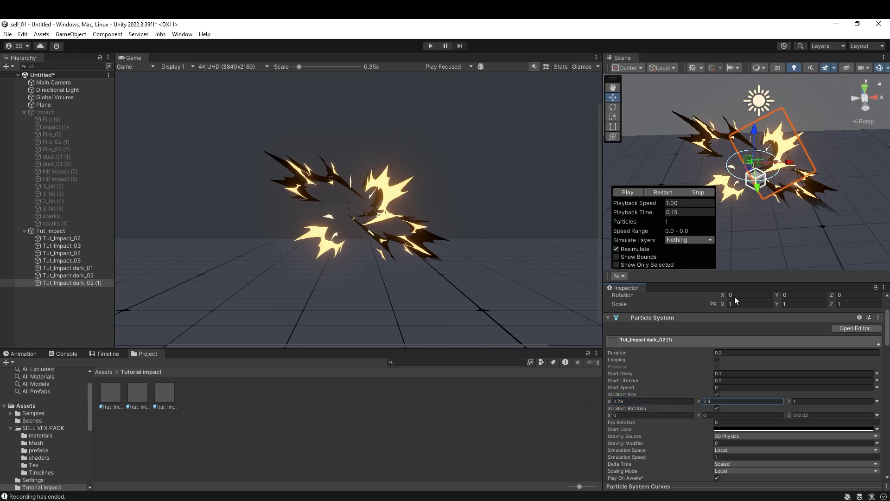
- Shift Tut_Impact dark_02 (1) along X to sit behind its bright hit, using playback time 0.17 as reference
click(620, 276)
drag(647, 212, 658, 210)
drag(772, 160, 761, 159)
click(621, 276)
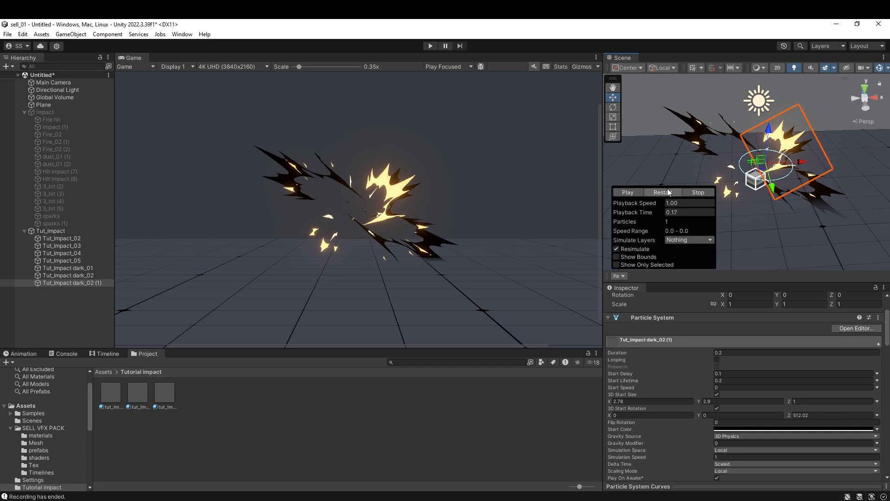
- Replay the whole Tut_Impact effect and scrub to playback time 0.14 to check the dark hits behind the bright ones
click(667, 190)
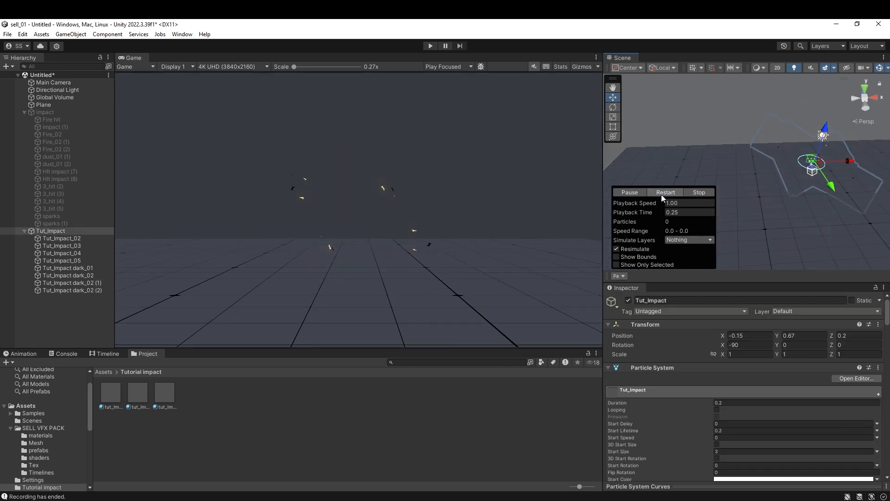
click(656, 193)
click(654, 194)
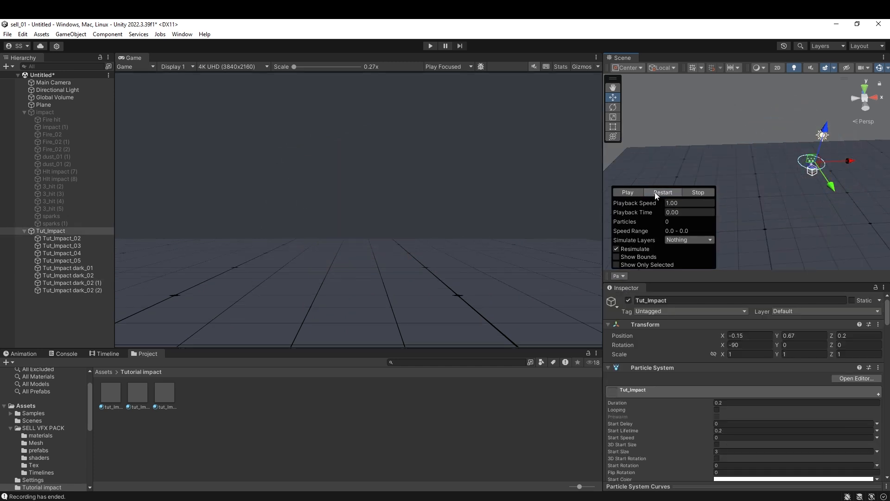
drag(641, 212, 653, 211)
scroll(331, 226, up, 2)
click(55, 310)
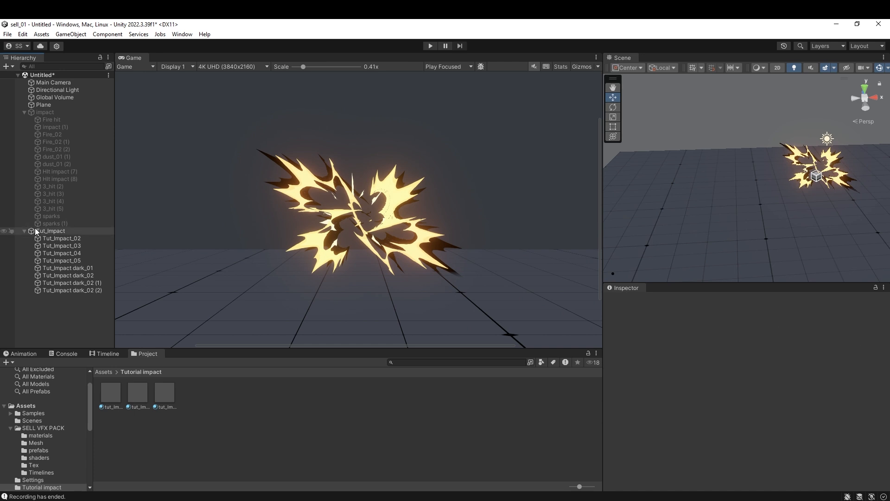
- Duplicate Tut_Impact_02, place the copy first under Tut_Impact and rename it Tut_Impact_core
click(47, 230)
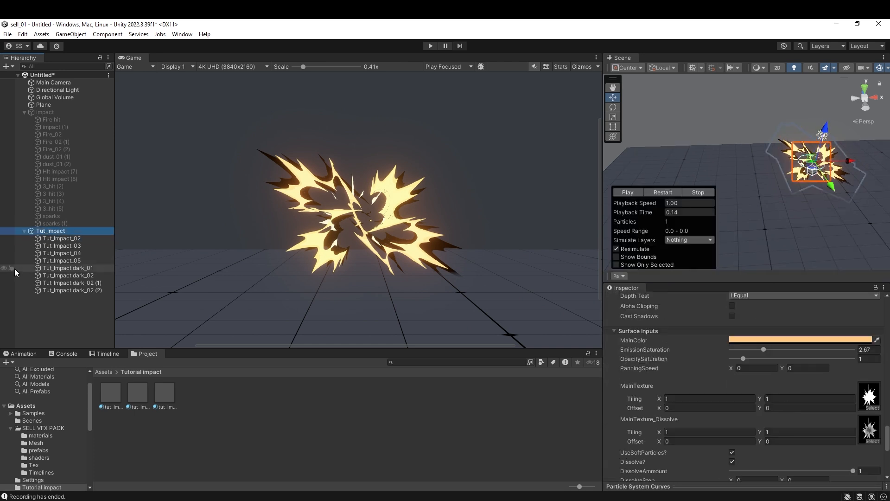
key(Down)
key(ctrl+d)
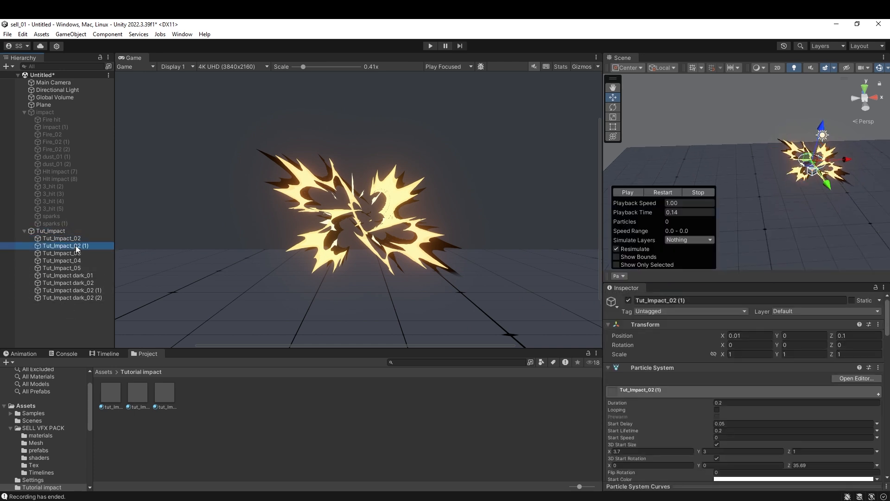
drag(76, 245, 77, 238)
text(Tut_Impact_c)
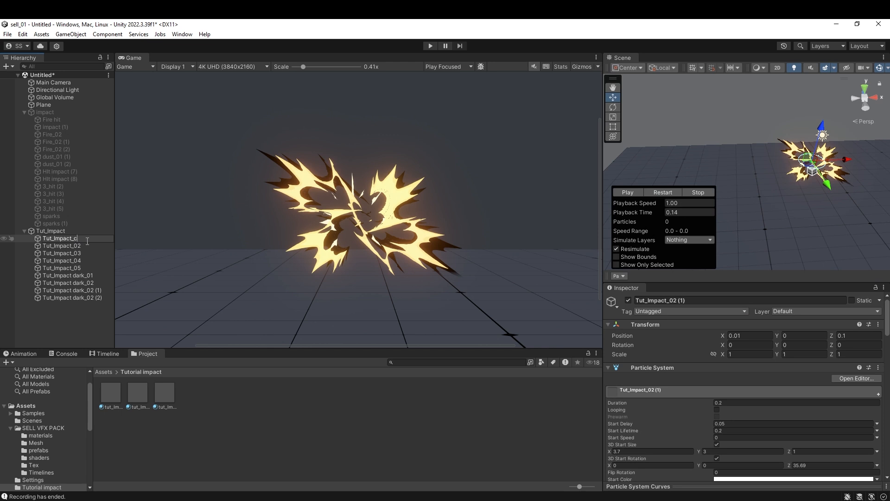
text(ore)
key(Return)
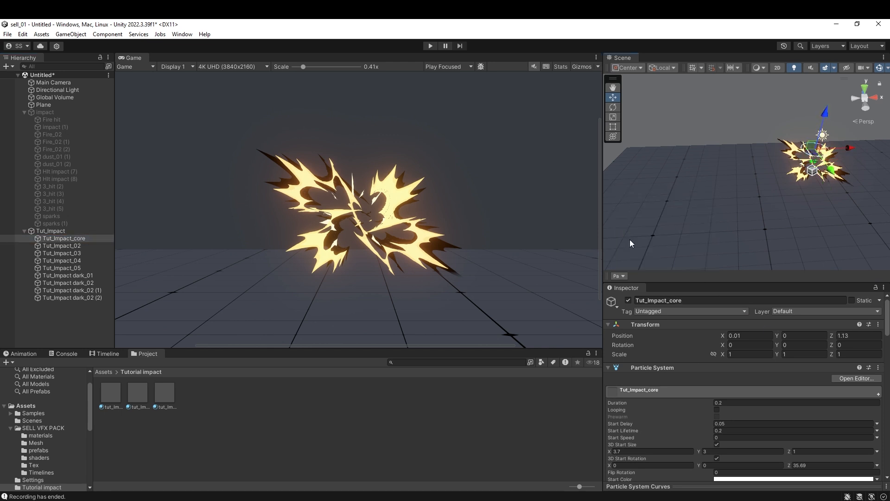
- Locate the tut_Impact_02 material from Tut_Impact_core's Renderer module, then duplicate it and name the copy tut_Impact_core
scroll(700, 327, down, 2)
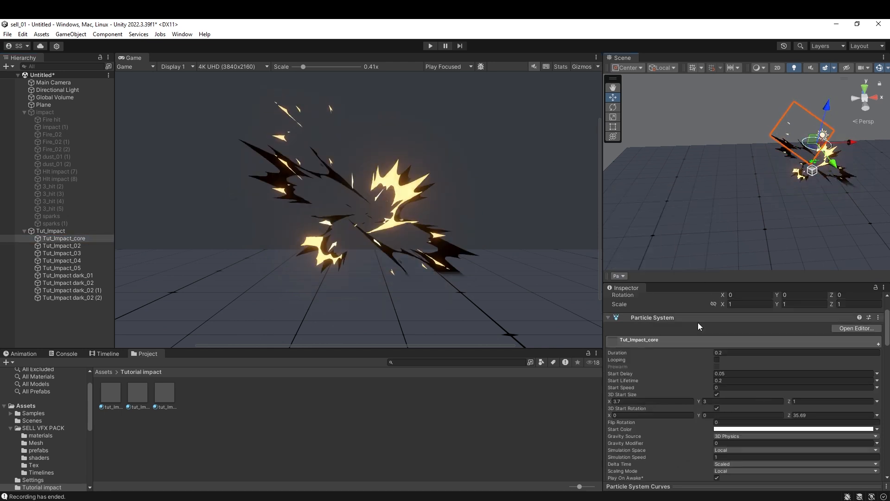
scroll(700, 371, down, 5)
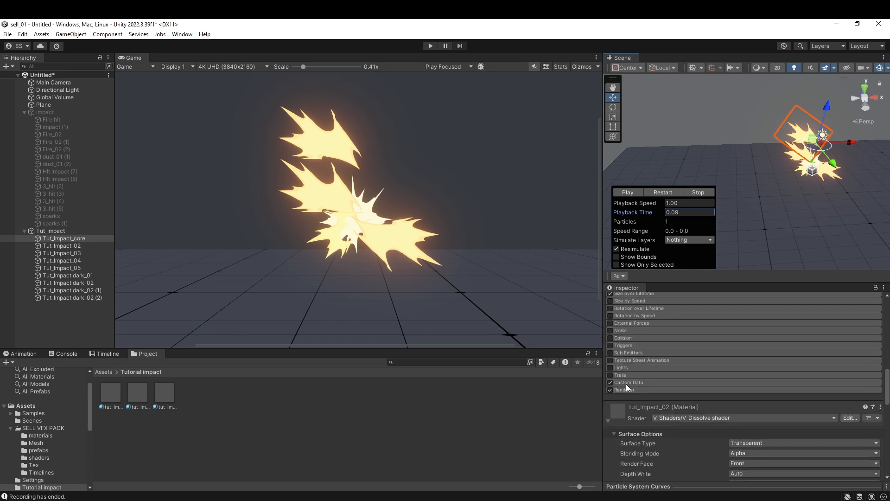
click(626, 389)
click(670, 391)
click(137, 392)
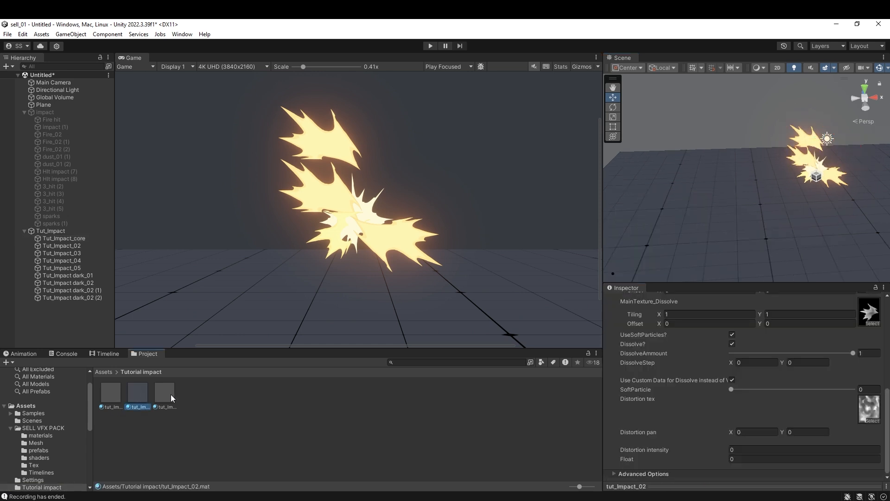
text(core)
key(Return)
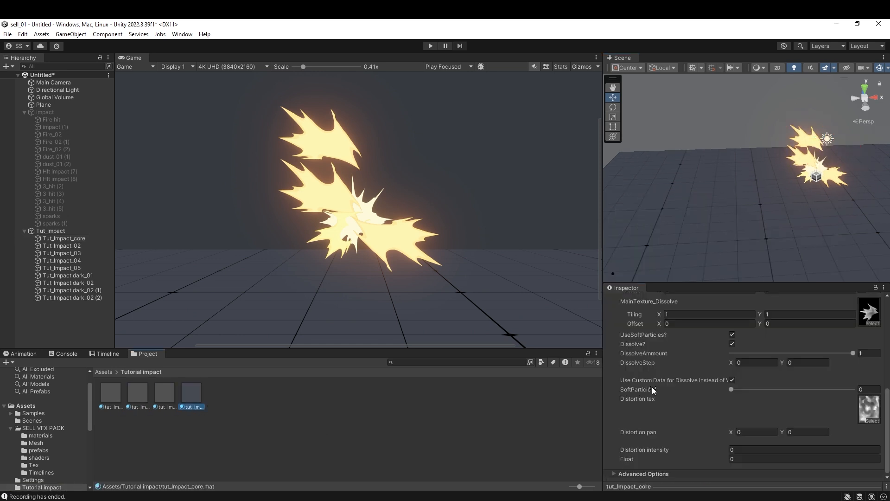
- Set the MainTexture of the tut_Impact_core material to 5_Hit
scroll(742, 404, down, 2)
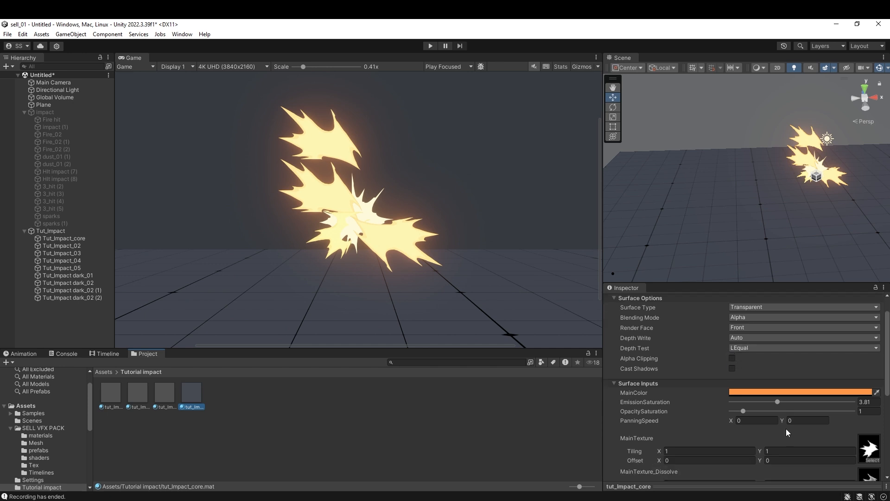
click(863, 443)
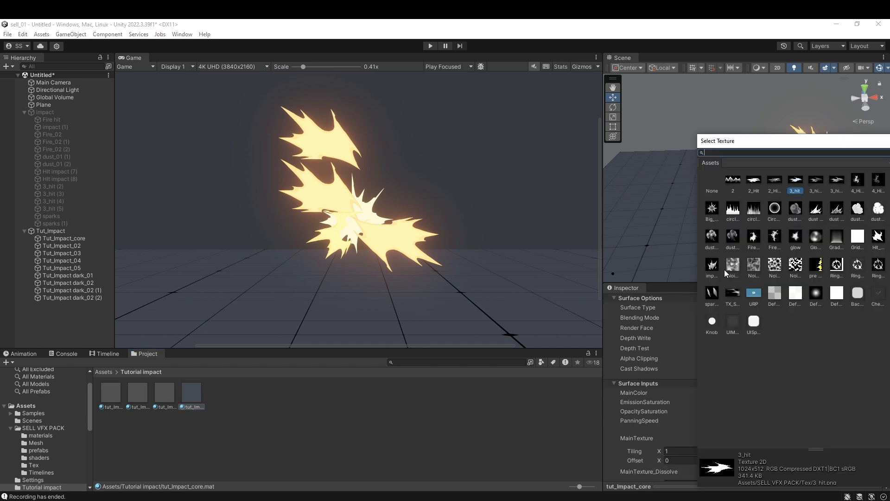
drag(779, 141, 682, 134)
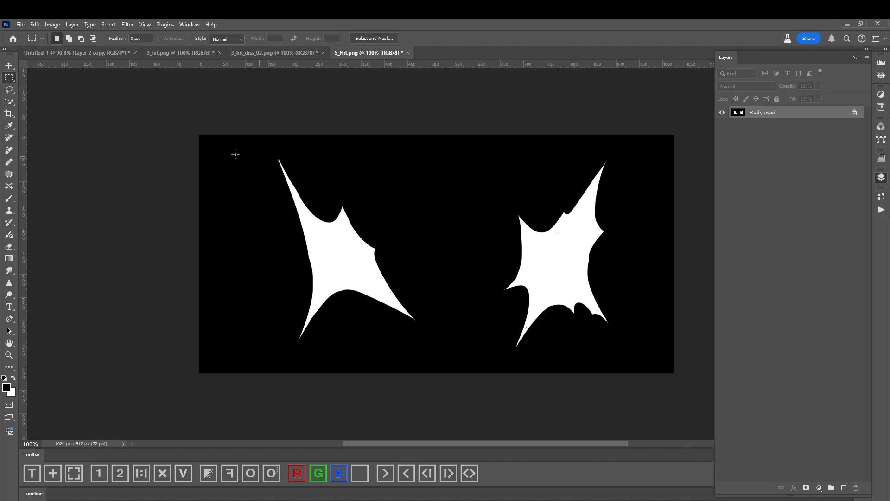
- In Photoshop, select the square left half of the 5_Hit.png canvas to show how the two shapes are divided
drag(197, 145, 530, 367)
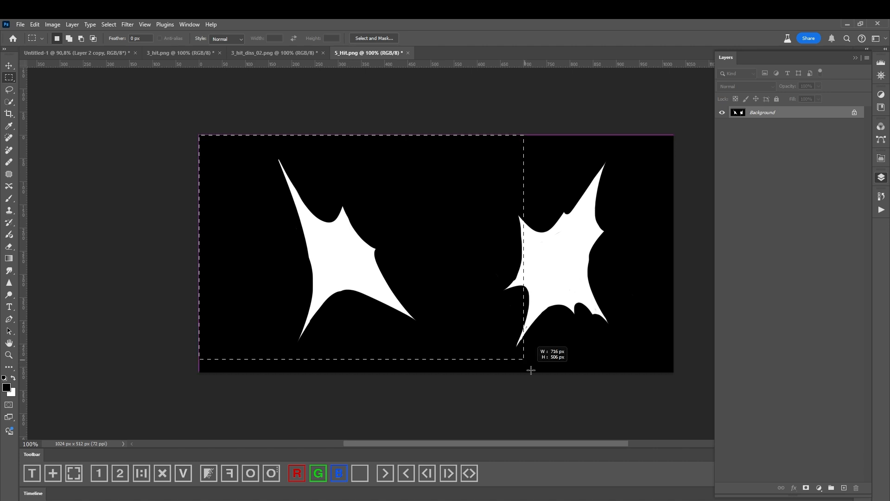
click(367, 341)
drag(199, 135, 436, 402)
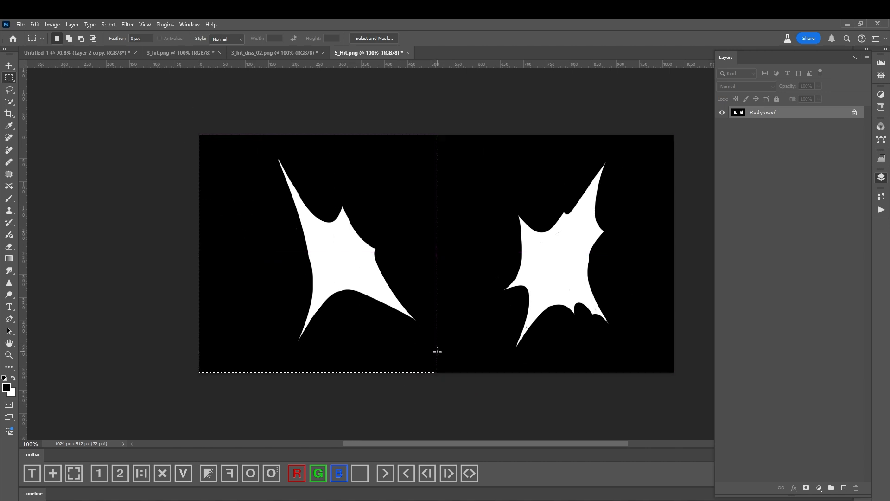
- Choose the Brush tool at 15 px and swap the foreground colour to white
click(10, 198)
right_click(410, 169)
drag(468, 191, 461, 191)
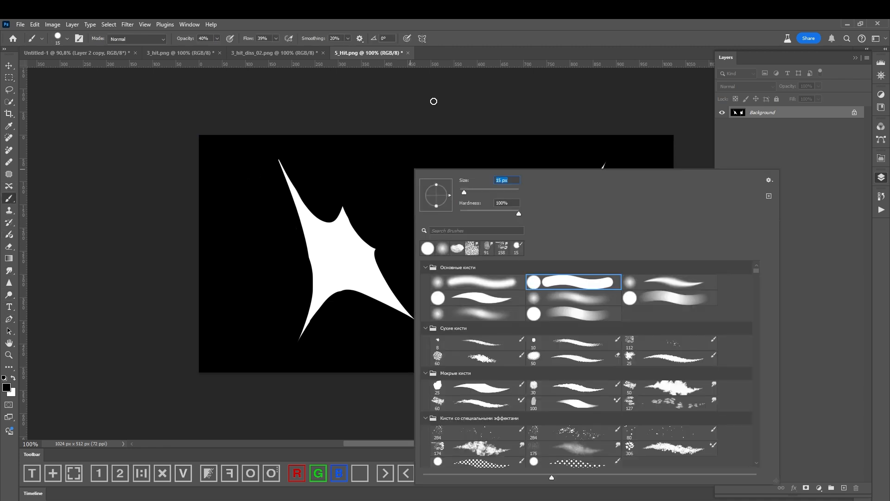
key(Return)
key(x)
- Set the brush size to 14 px and its opacity to 100%
right_click(391, 204)
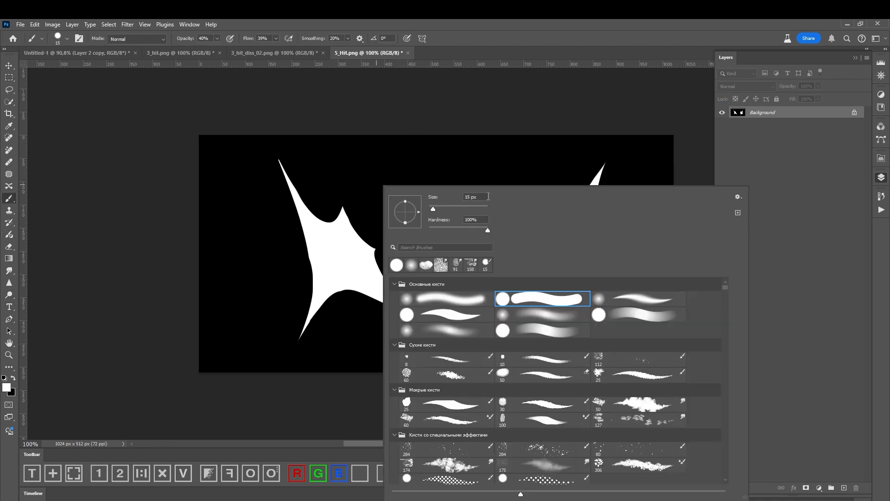
text(126)
text(512)
key(Return)
right_click(408, 176)
text(5)
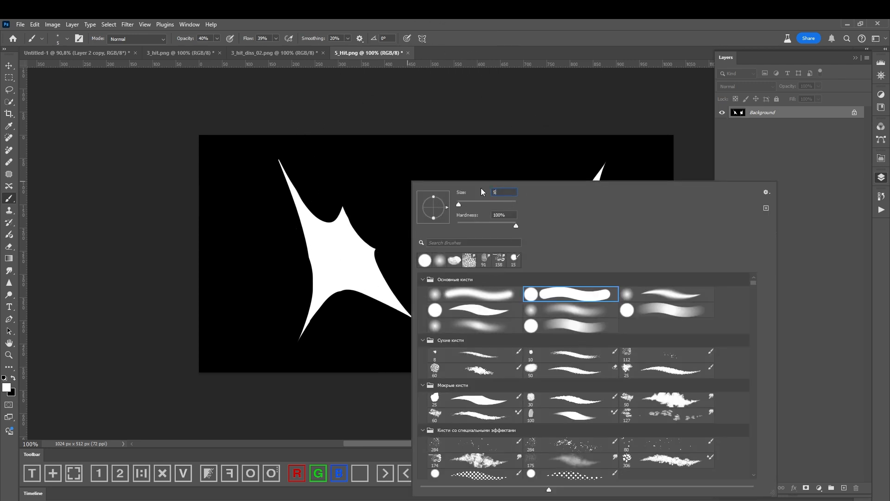
text(12)
drag(504, 192, 457, 193)
click(463, 202)
text(14)
key(Return)
key(alt)
- Set the brush size to 5 px and annotate 5_Hit.png with a horizontal arrow marked 1024 px and a vertical arrow marked 512
right_click(402, 162)
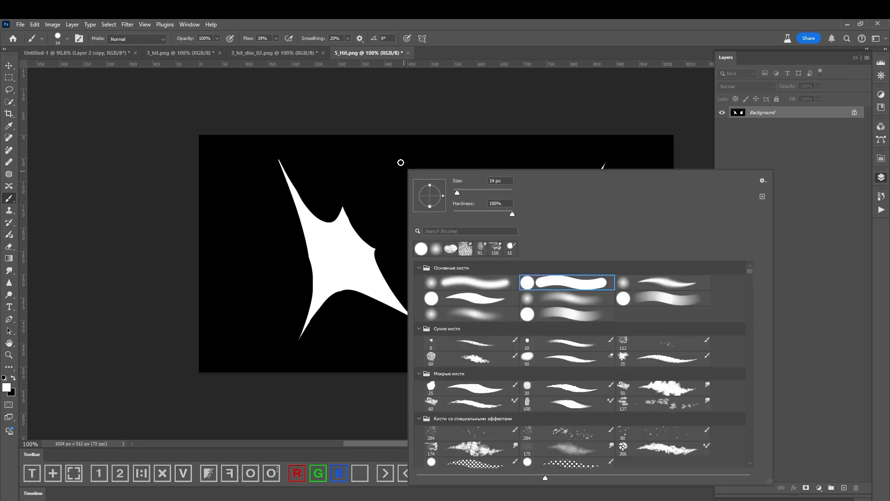
text(5)
key(Return)
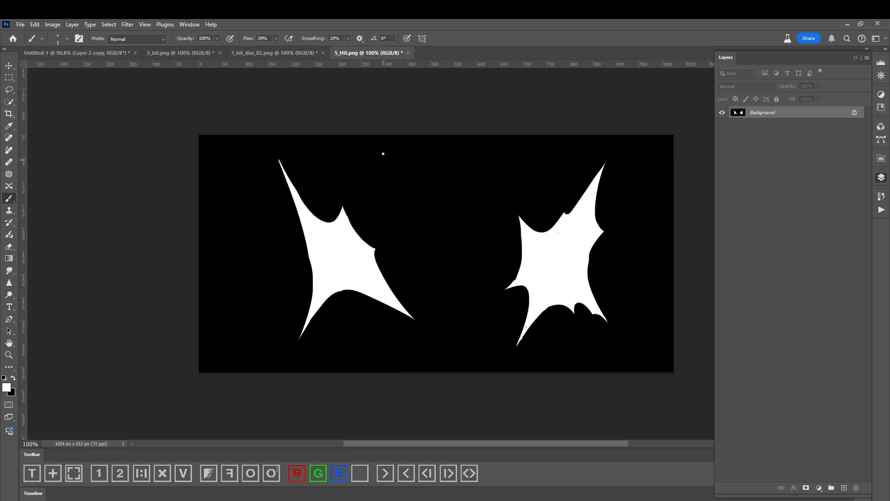
key(ctrl+z)
shift+drag(369, 155, 455, 152)
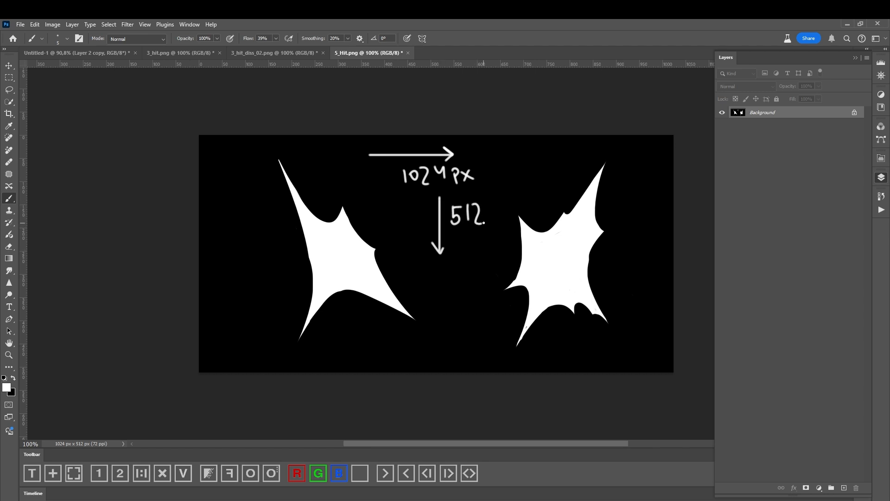
- Undo all the brushed size annotations on 5_Hit.png and return to the rectangular marquee tool
key(m)
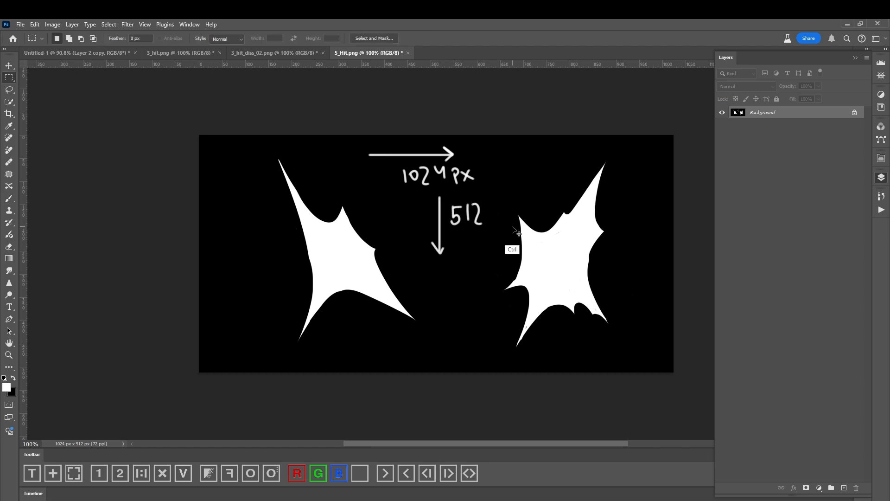
key(ctrl+z)
key(ctrl+z)
key(ctrl+z)
key(ctrl+z)
key(ctrl+z)
key(ctrl+z)
key(ctrl+z)
key(ctrl+z)
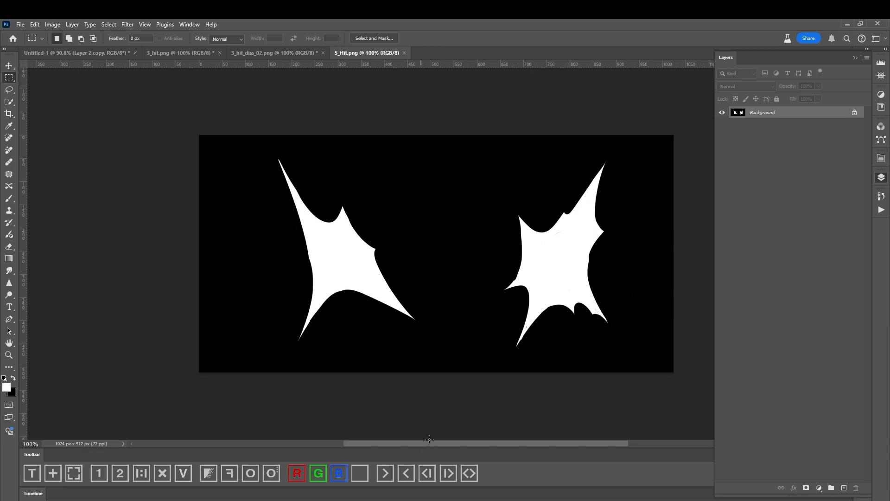
- Switch back to Unity and try setting MainTexture to 5_Hit and MainTexture_Dissolve to None on the material used by Tut_Impact_core
key(alt+Tab)
click(64, 238)
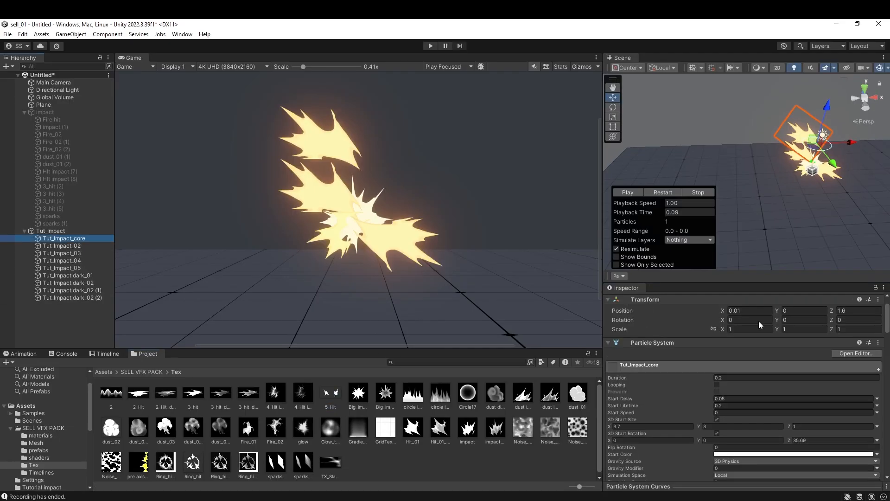
scroll(819, 443, down, 15)
click(872, 410)
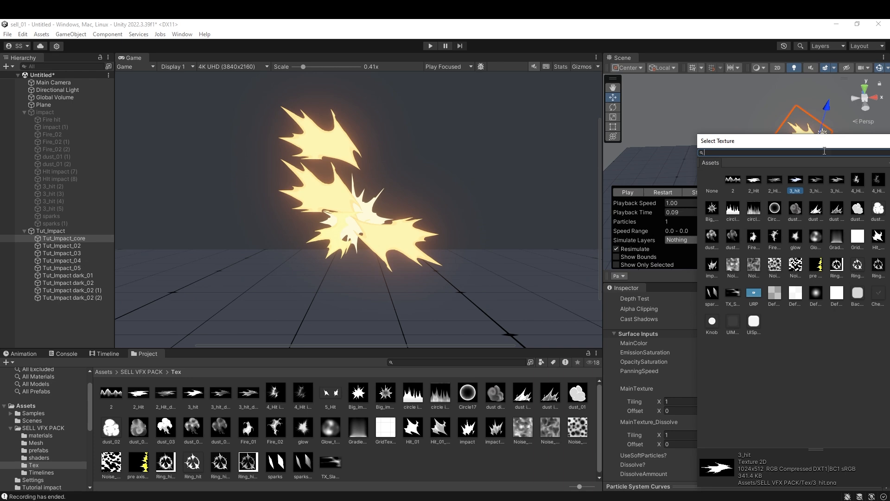
drag(824, 141, 713, 142)
double_click(787, 180)
click(868, 445)
double_click(712, 180)
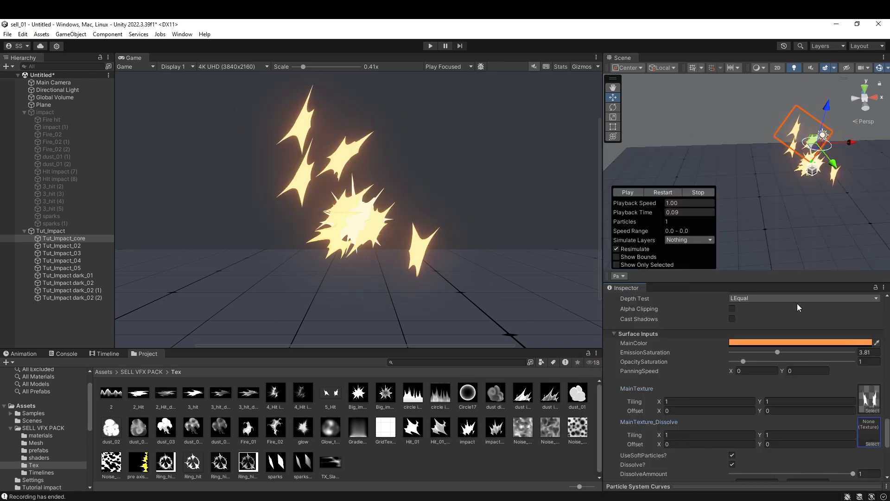
- Undo the texture changes on tut_Impact_02 and assign the tut_Impact_core material in Tut_Impact_core's Renderer module
scroll(837, 409, up, 10)
click(875, 336)
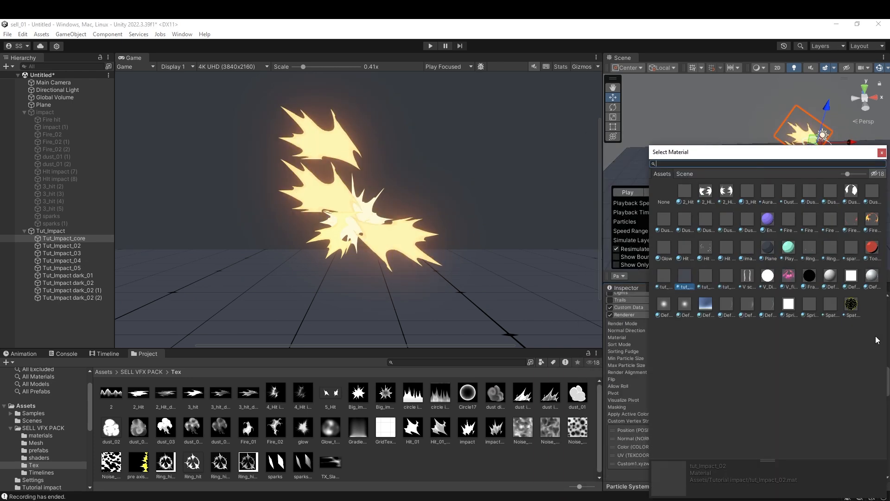
text(tut)
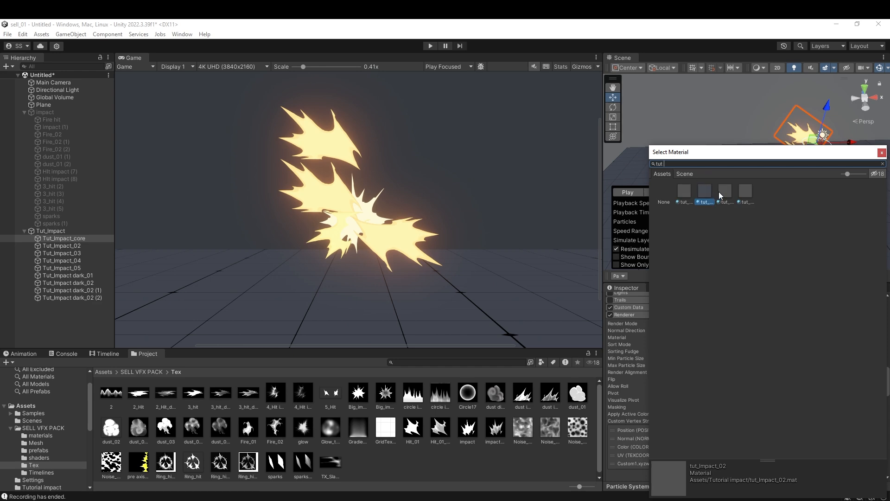
double_click(700, 195)
- Set MainTexture_Dissolve of the tut_Impact_core material to None
scroll(861, 433, down, 10)
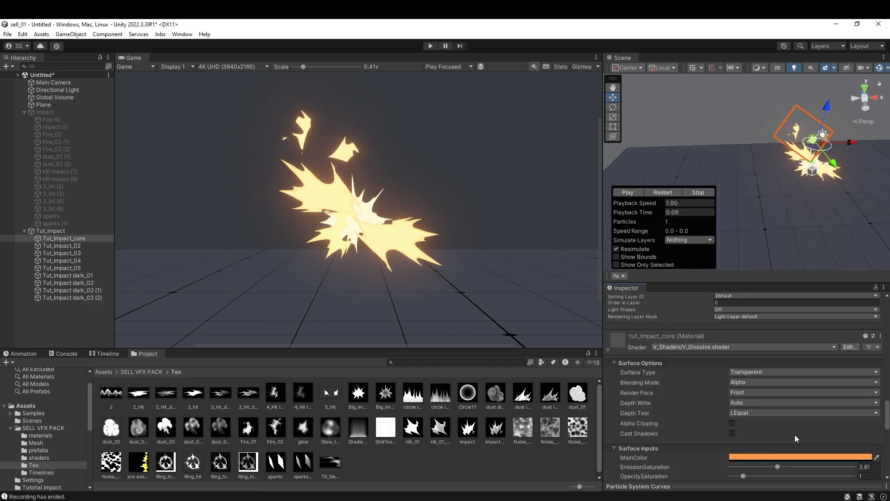
click(870, 433)
click(716, 184)
drag(864, 142, 750, 141)
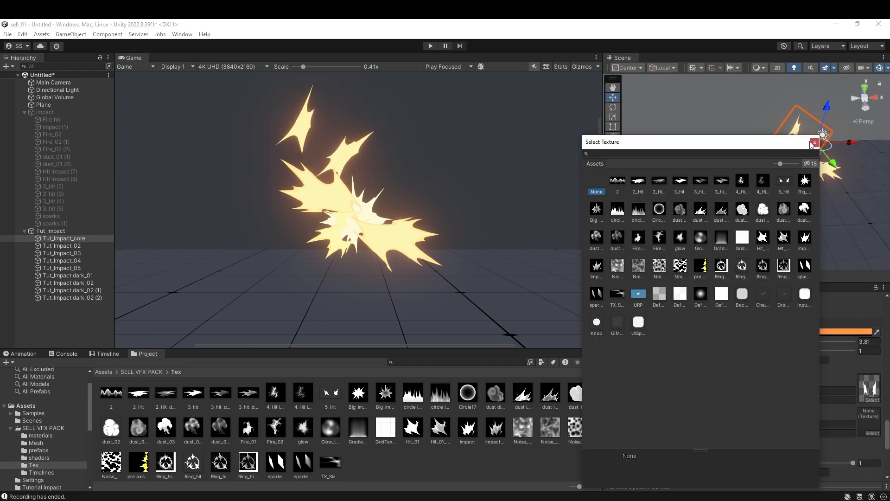
- Enable Texture Sheet Animation for Tut_Impact_core and set its grid to 2 tiles in X
click(814, 144)
scroll(785, 420, up, 4)
scroll(785, 419, up, 8)
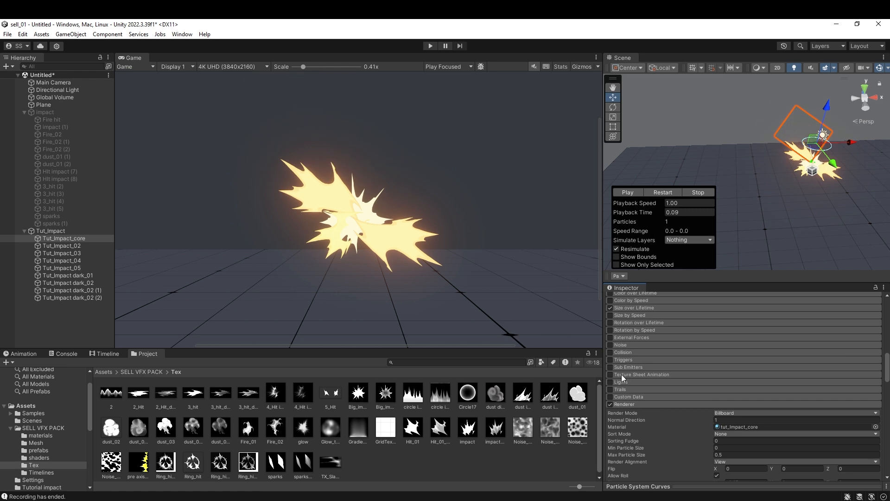
click(633, 396)
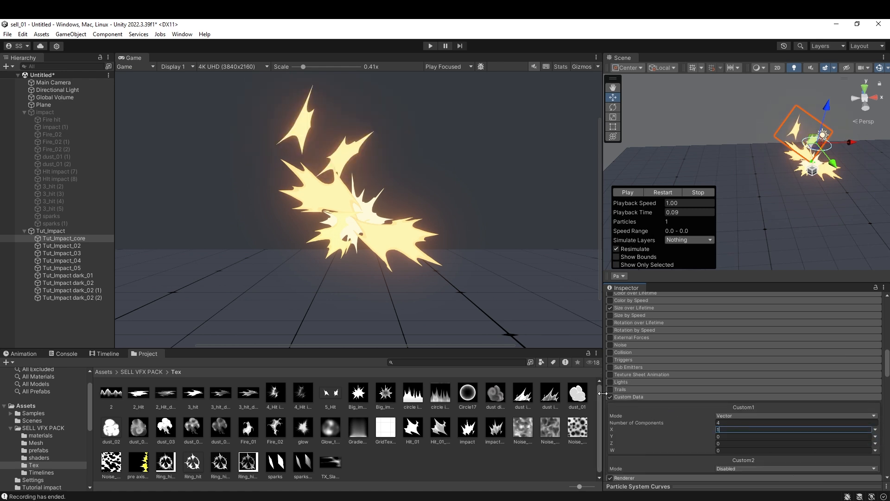
click(626, 397)
click(627, 374)
click(610, 374)
click(749, 391)
text(2)
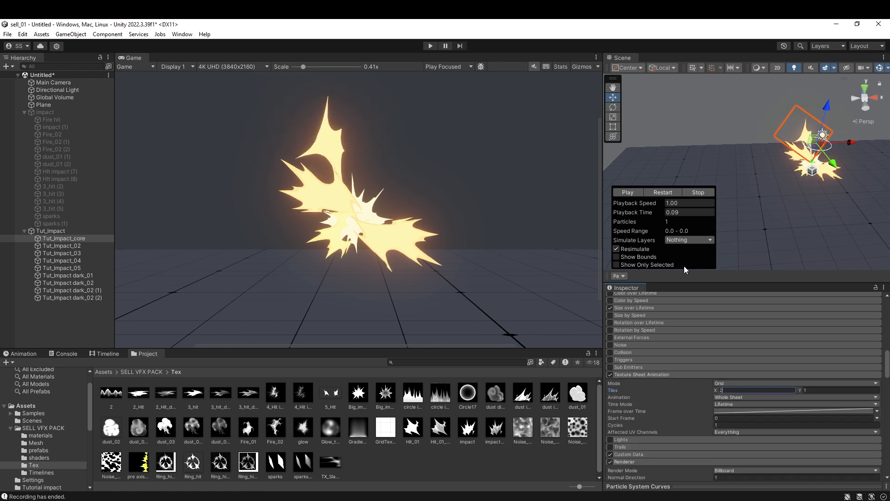
- Set the Texture Sheet Animation cycles to 2 and replay the effect, scrubbing the playback time
click(723, 425)
text(2)
click(669, 190)
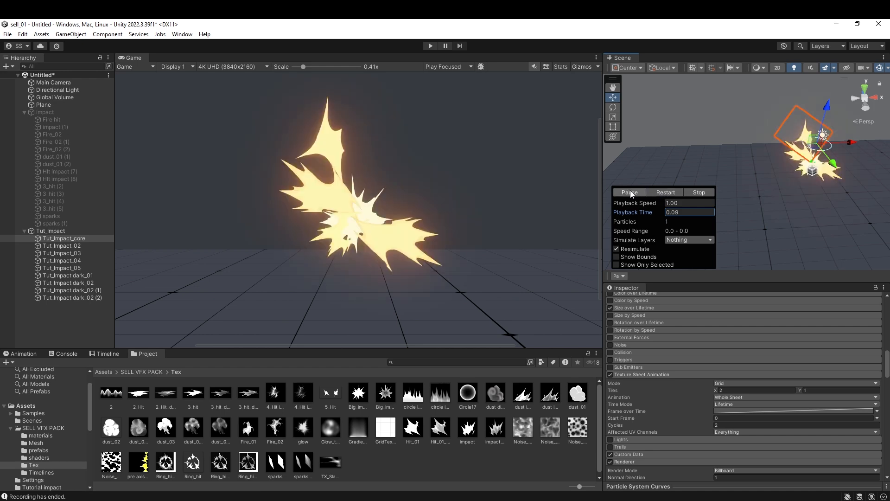
click(630, 191)
drag(626, 208, 645, 209)
- Make Tut_Impact_core's 3D Start Rotation random between two constants with a second Z value of 360, and replay the effect
scroll(650, 402, up, 4)
click(650, 407)
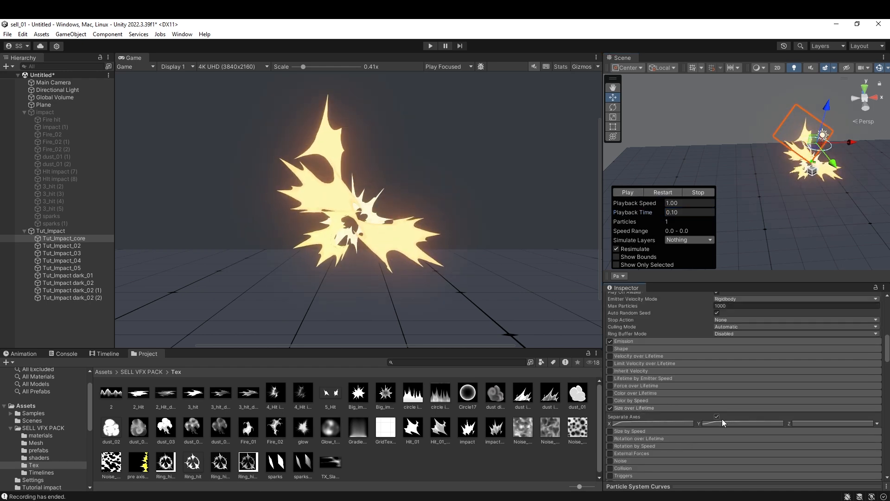
scroll(738, 416, down, 8)
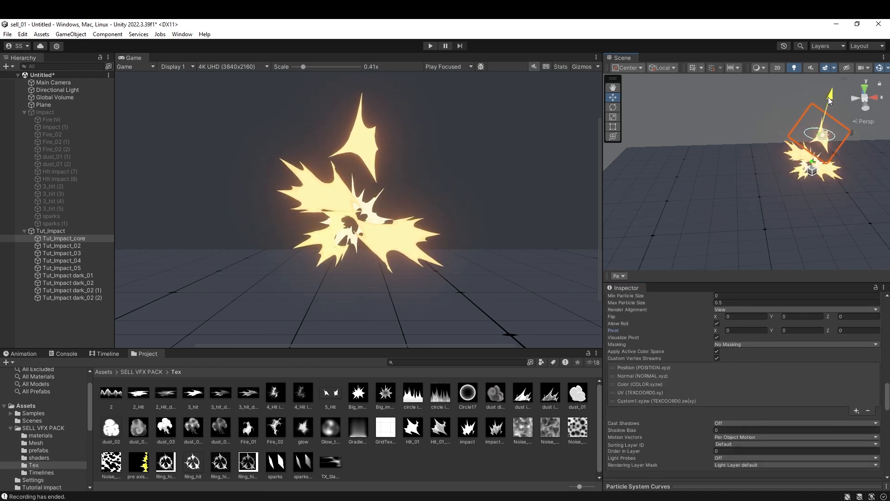
scroll(753, 425, up, 10)
click(877, 354)
click(824, 384)
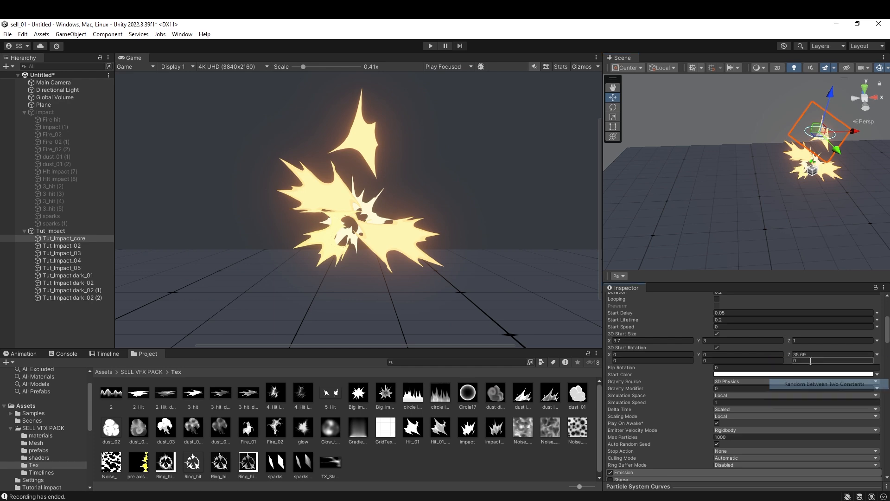
click(811, 360)
text(360)
key(Return)
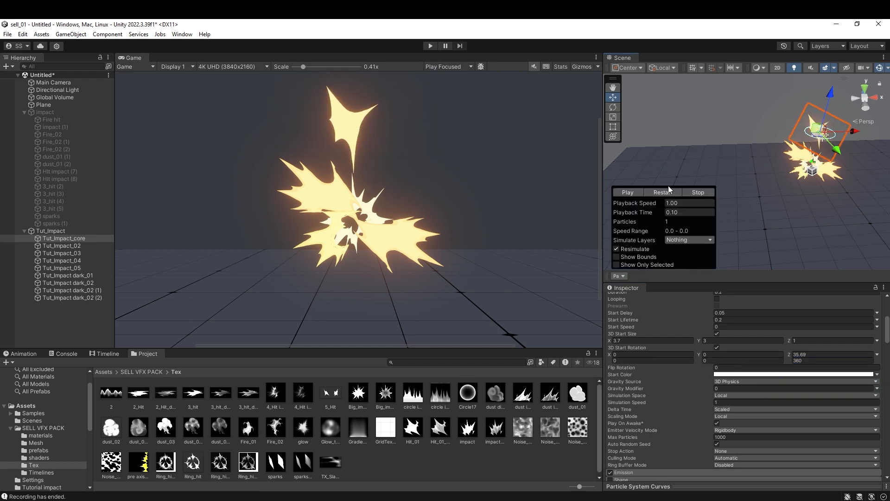
click(666, 192)
scroll(639, 414, down, 4)
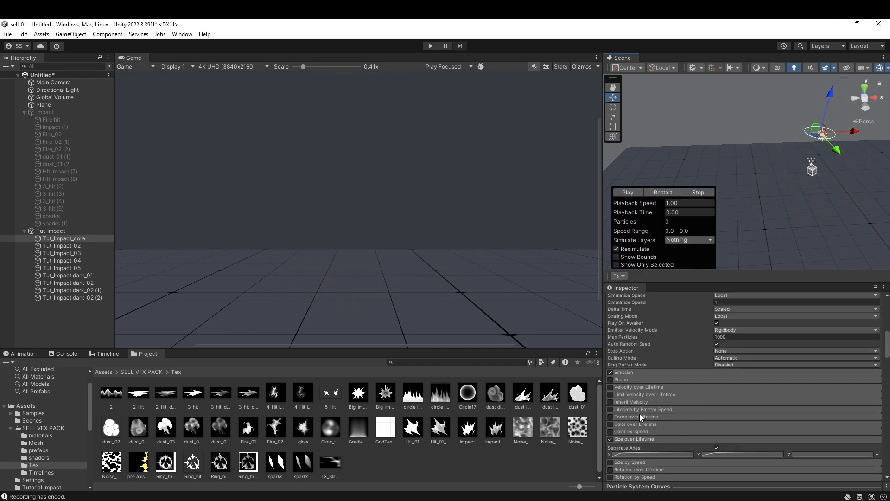
click(653, 193)
- Change MainColor of the tut_Impact_core material to pale yellow, hex FFFBAE
scroll(776, 437, up, 10)
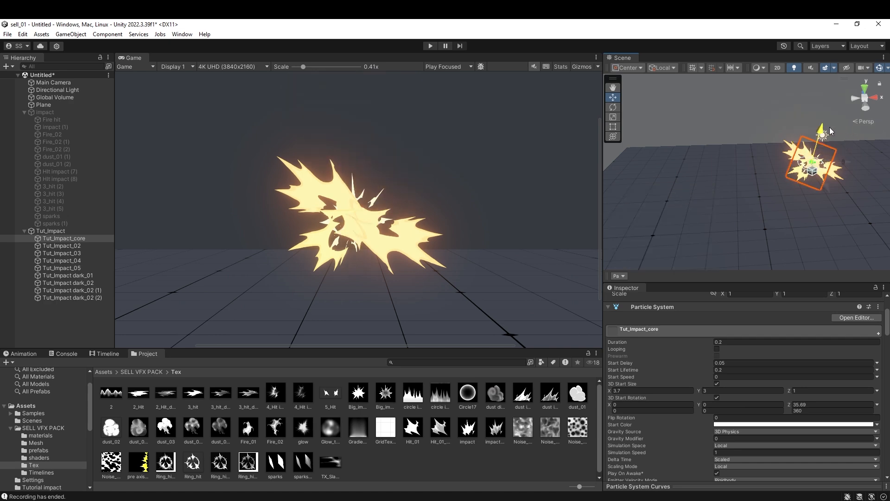
scroll(776, 437, down, 15)
click(754, 409)
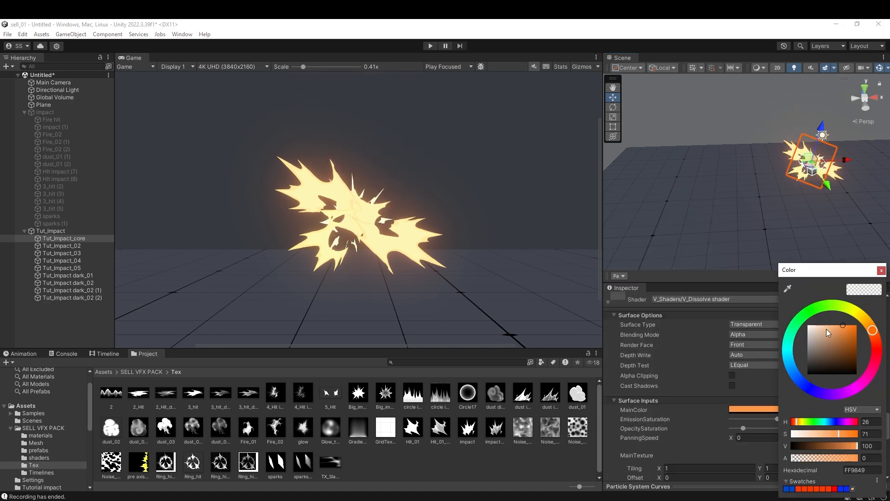
click(858, 308)
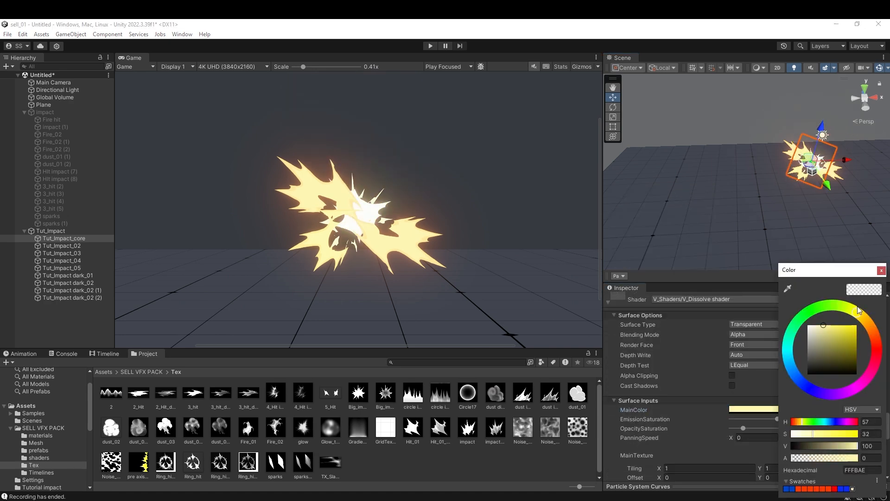
click(881, 271)
- Set Order in Layer to 1 in Tut_Impact_core's Renderer module
scroll(783, 413, up, 10)
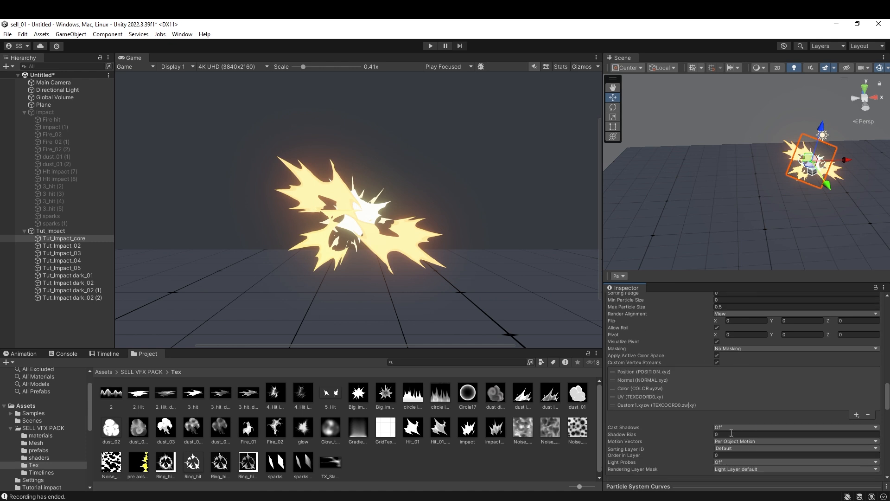
click(716, 455)
text(1)
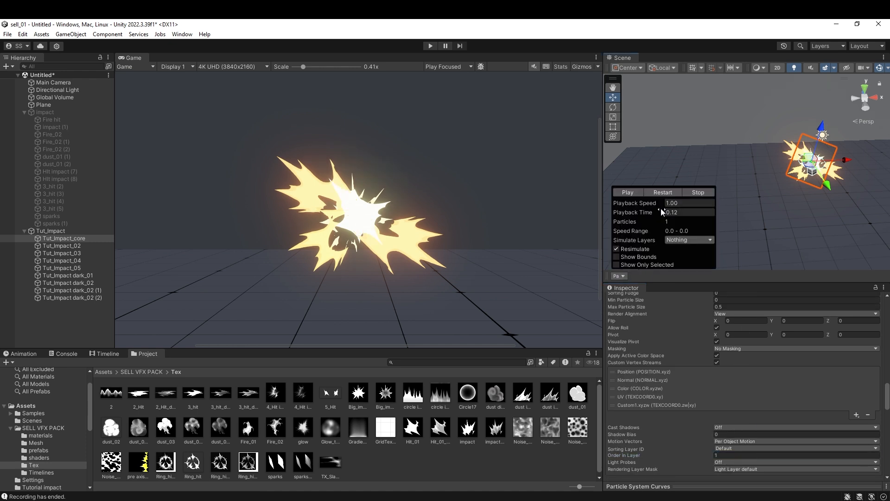
- Set Tut_Impact_core's 3D Start Size to 2 in both X and Y and replay the effect
scroll(742, 416, up, 15)
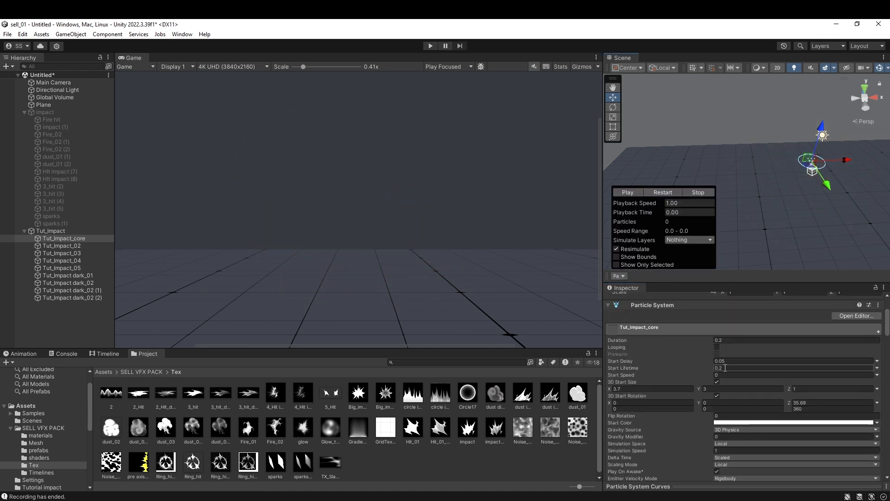
scroll(747, 384, down, 3)
click(663, 338)
text(2)
key(Tab)
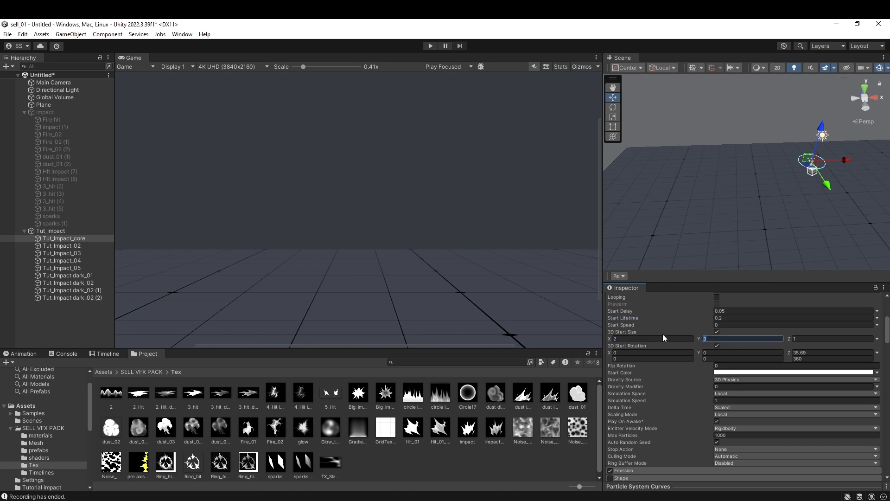
text(2)
key(Return)
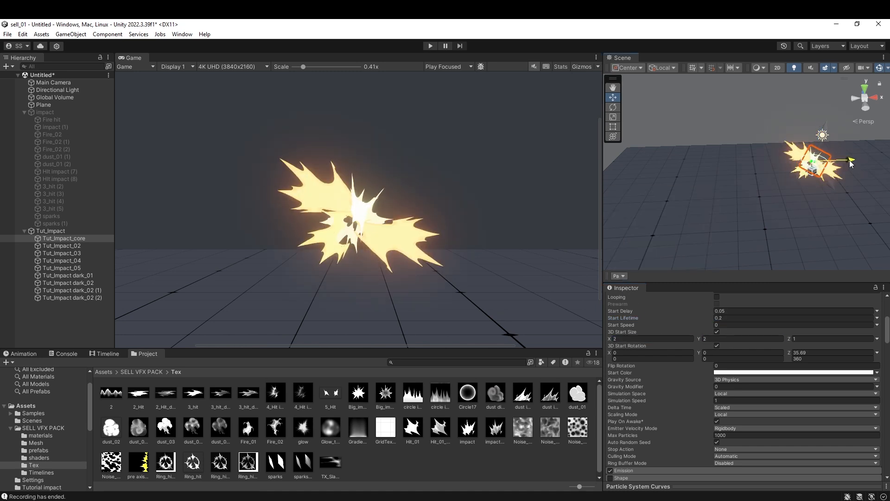
click(670, 191)
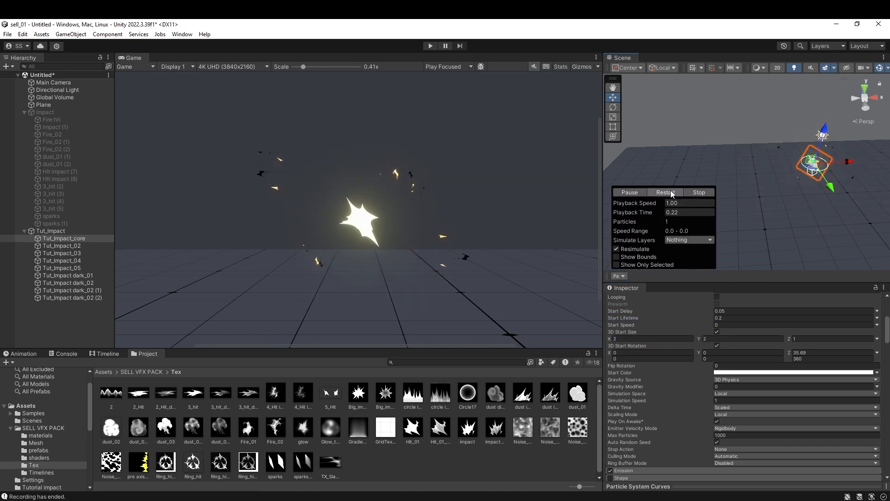
- Reshape Tut_Impact_core's Size over Lifetime Y curve so it falls to about 0.37 at the end
scroll(660, 435, down, 3)
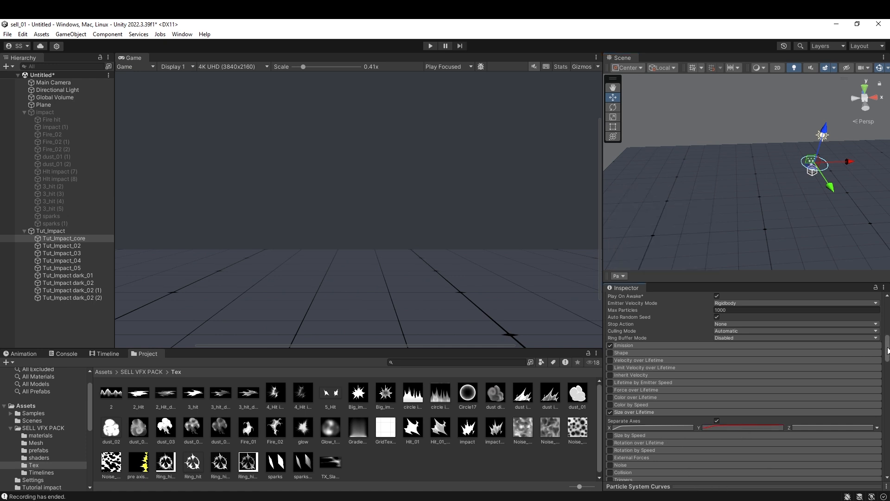
scroll(756, 442, down, 3)
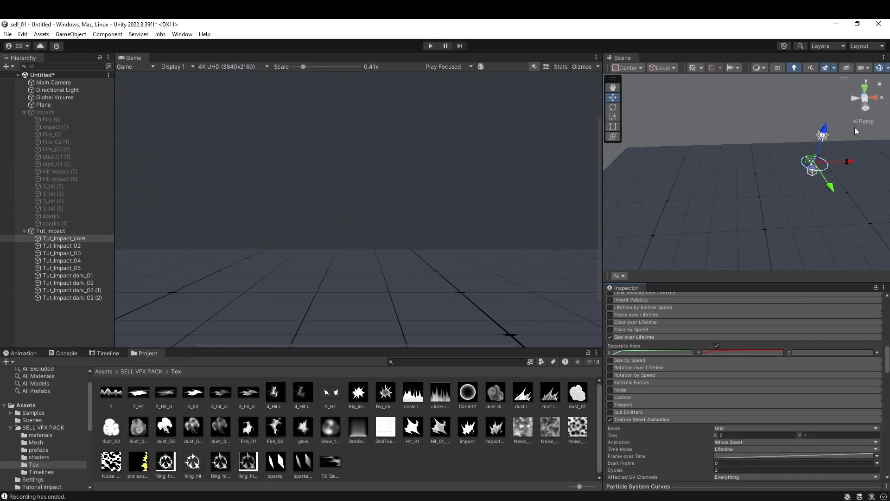
scroll(724, 464, down, 3)
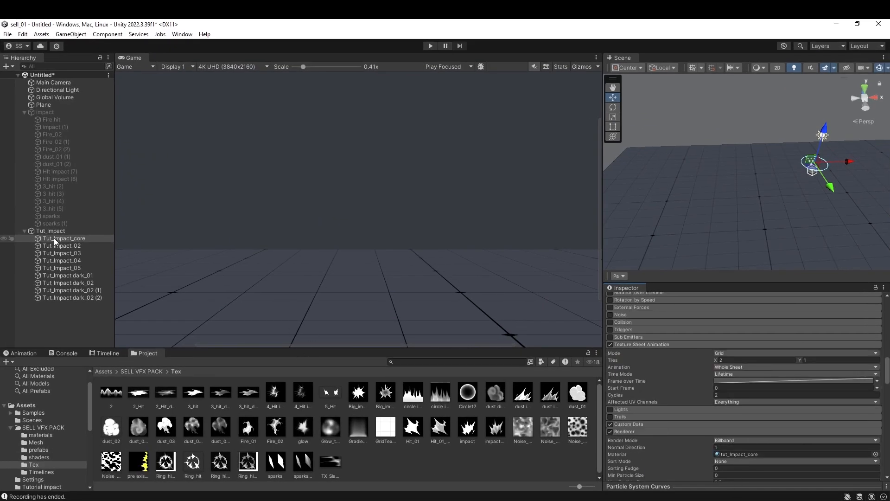
click(674, 486)
scroll(675, 321, up, 2)
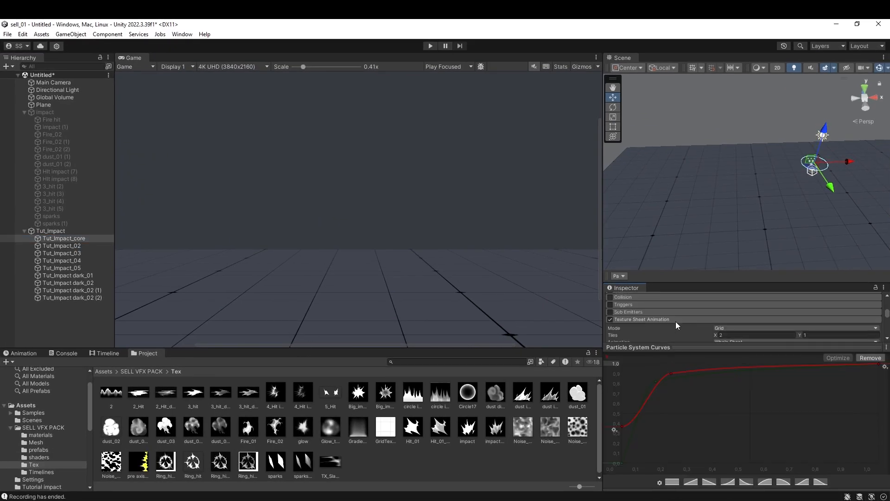
drag(879, 364, 884, 427)
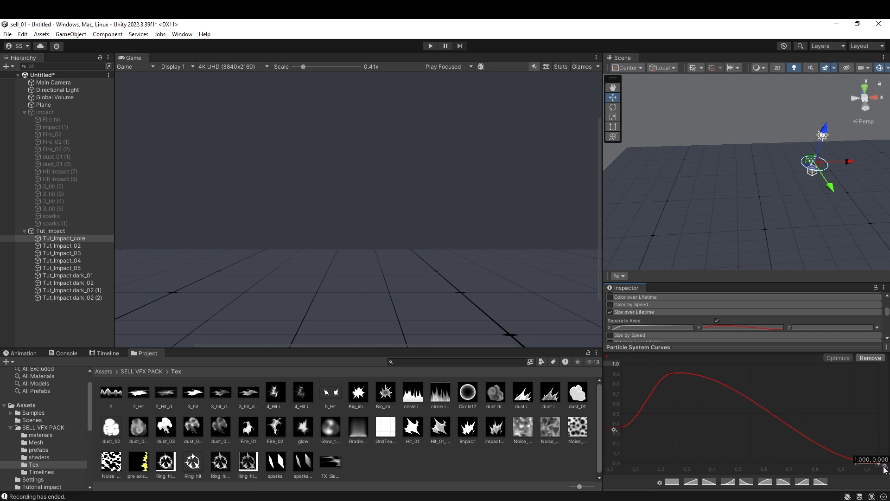
- Add a late key to the Size over Lifetime X curve, lower its end point to about 0.35, and replay the effect
click(656, 327)
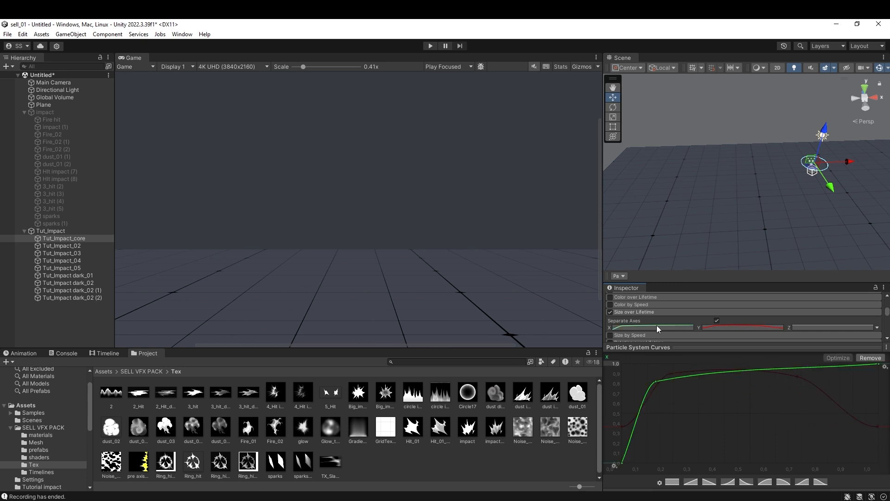
double_click(783, 366)
drag(878, 364, 884, 431)
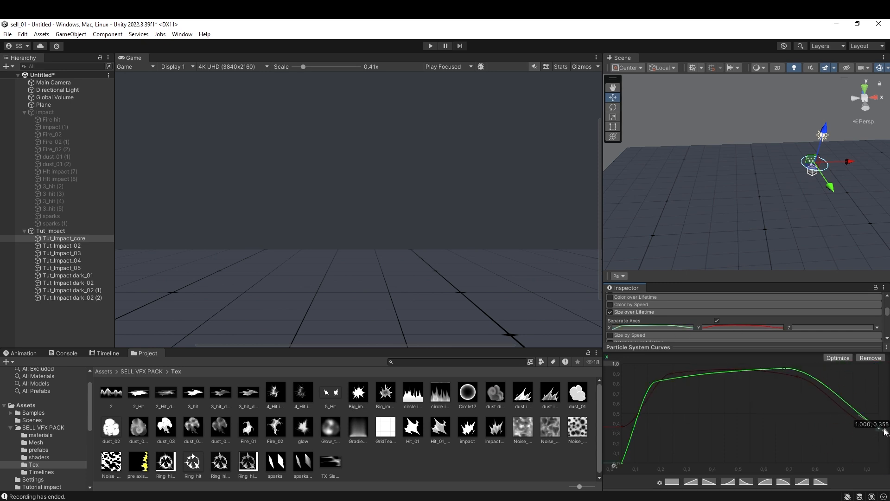
click(623, 276)
click(658, 190)
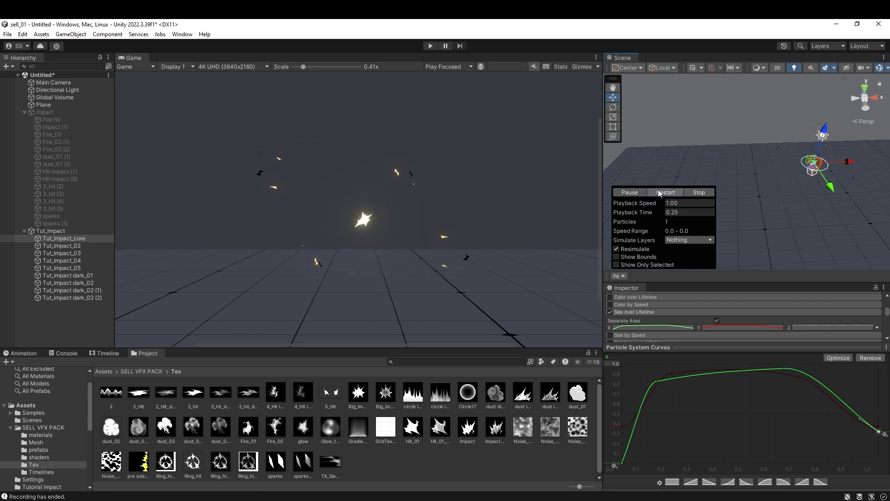
click(659, 190)
- Add a second burst to Tut_Impact_core's Emission module at time 0.1 with a count of 1
click(737, 348)
scroll(717, 315, up, 5)
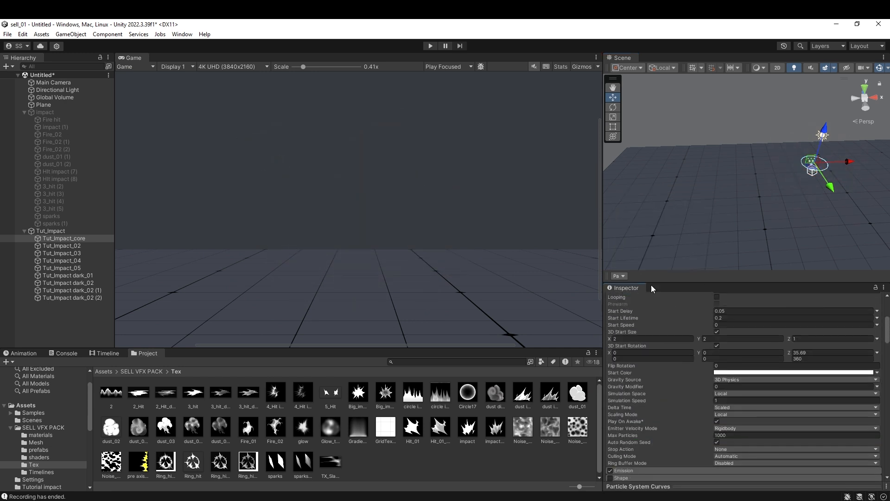
scroll(642, 394, down, 3)
click(636, 420)
click(857, 476)
click(633, 473)
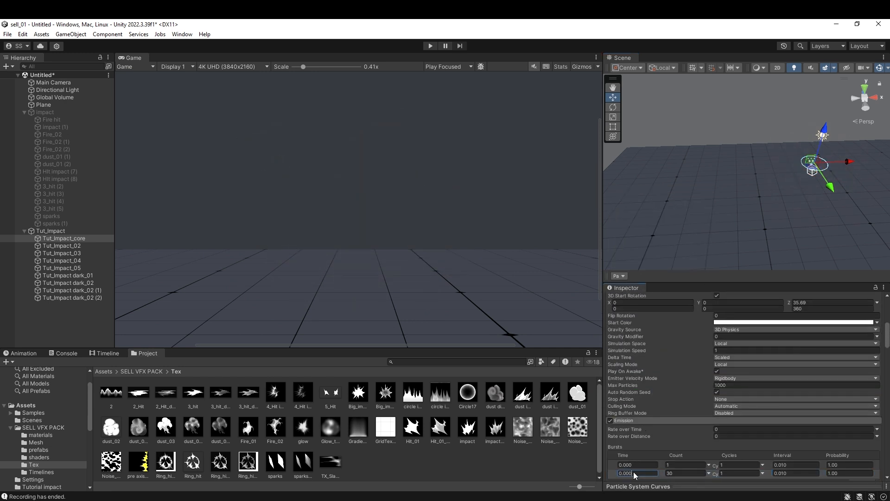
text(0.1)
- Set Tut_Impact_core's Start Lifetime and Duration to 0.1 and replay the effect, scrubbing the playback time
scroll(705, 408, up, 5)
click(720, 316)
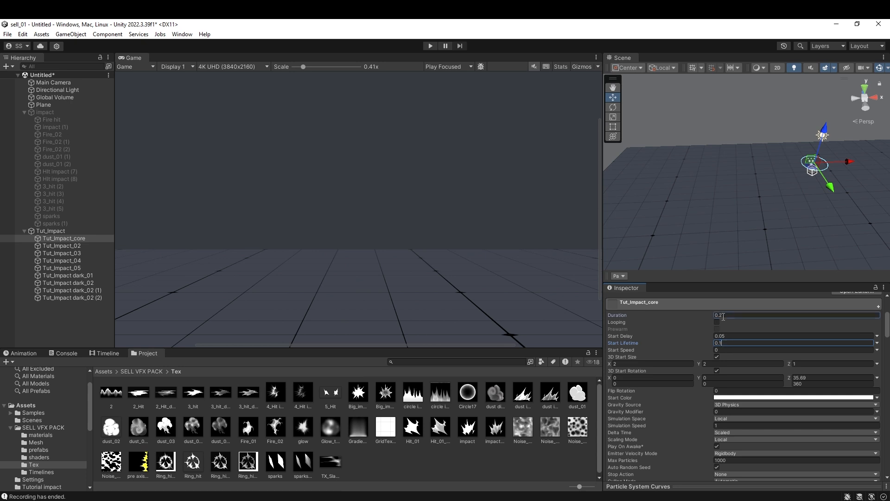
key(Return)
click(674, 191)
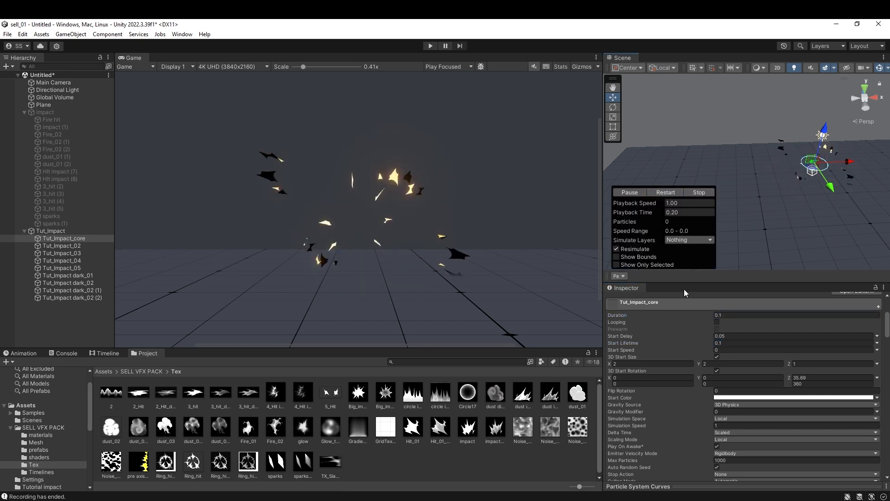
mouse_move(660, 212)
mouse_down()
mouse_move(709, 213)
mouse_move(645, 205)
mouse_up()
- Try setting the second emission burst's time to 0.2 and replay the effect
scroll(703, 426, down, 5)
scroll(703, 427, down, 2)
click(632, 398)
text(0.2)
click(662, 192)
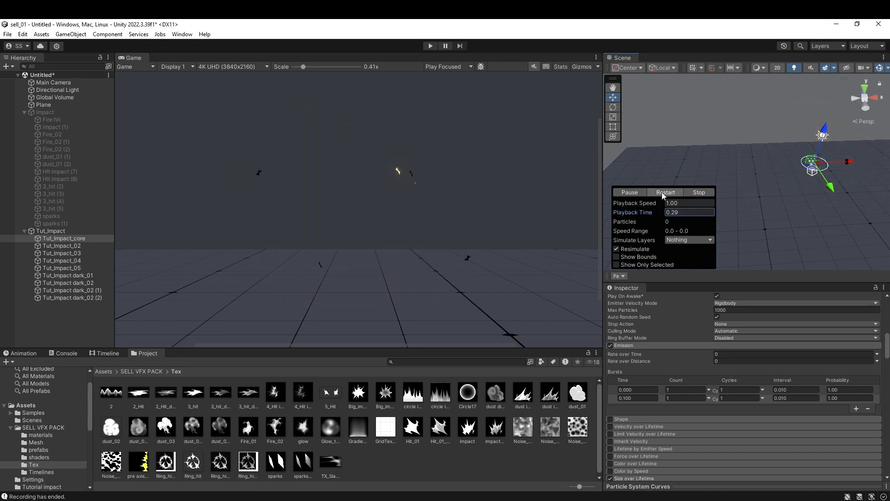
- Set Tut_Impact_core's duration and start lifetime to 0.12 and replay the effect
scroll(699, 397, up, 10)
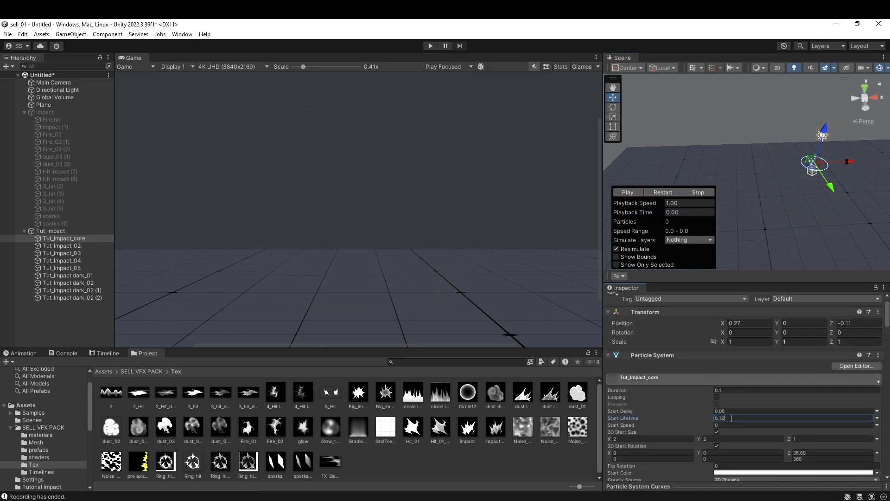
click(663, 192)
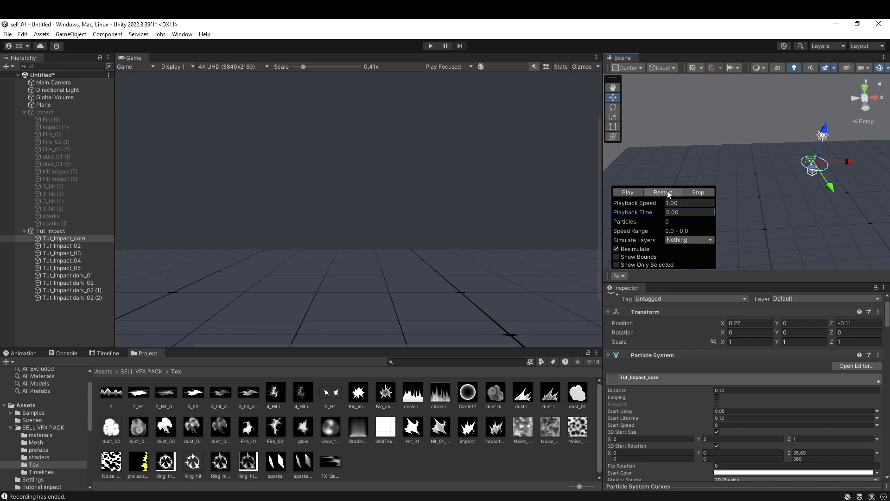
click(667, 191)
click(668, 192)
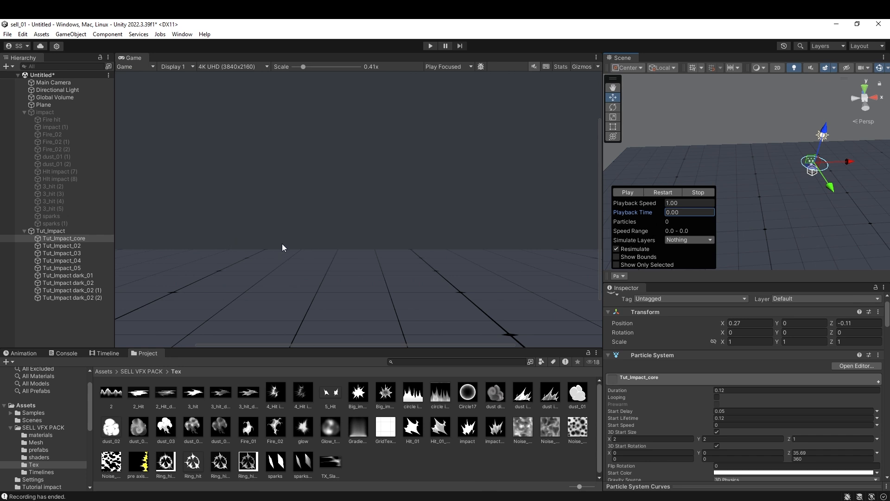
click(671, 190)
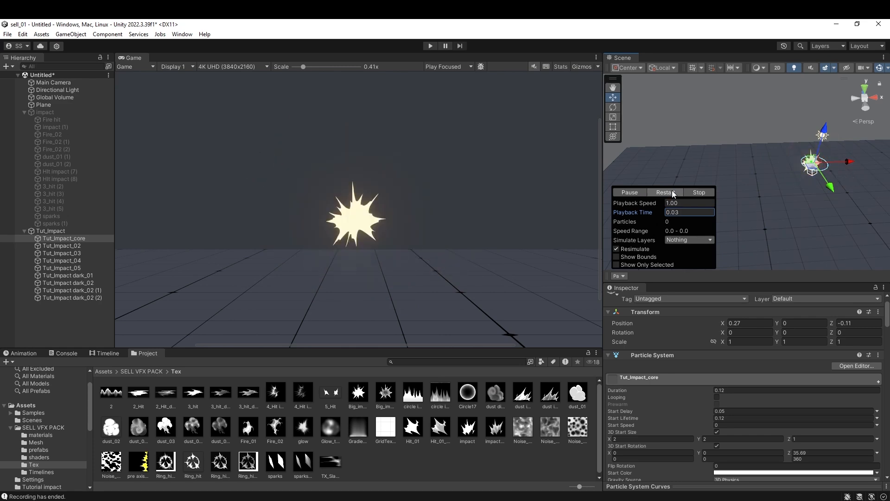
- Pause the preview at about 0.09 seconds and change the Order in Layer of the parent Tut_Impact particle system
click(644, 188)
mouse_move(634, 213)
mouse_down()
mouse_move(664, 213)
mouse_move(648, 210)
mouse_up()
click(70, 232)
scroll(770, 373, down, 5)
scroll(770, 373, down, 14)
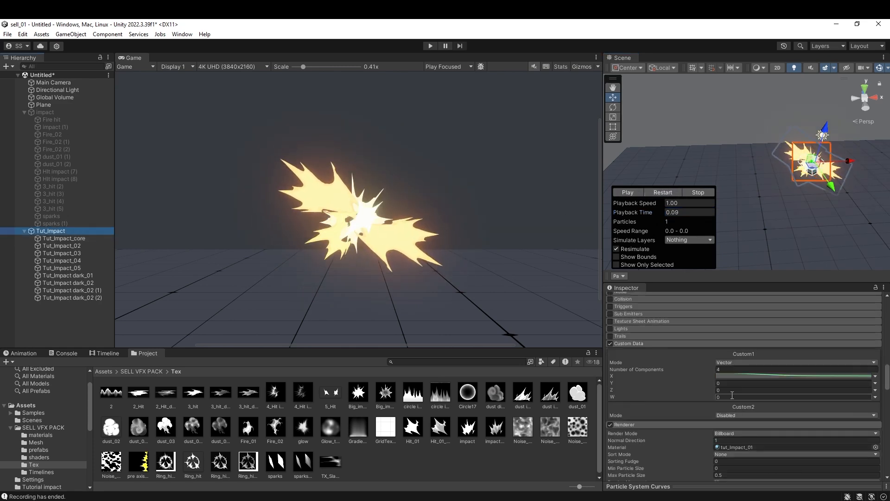
drag(651, 422, 669, 409)
scroll(694, 399, down, 10)
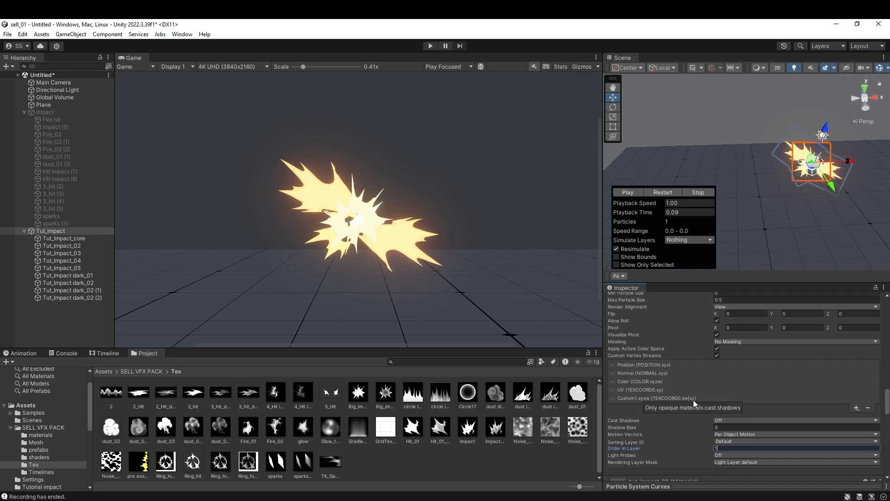
- Lighten the main colour of Tut_Impact's material to a pale cream and replay the effect
click(753, 376)
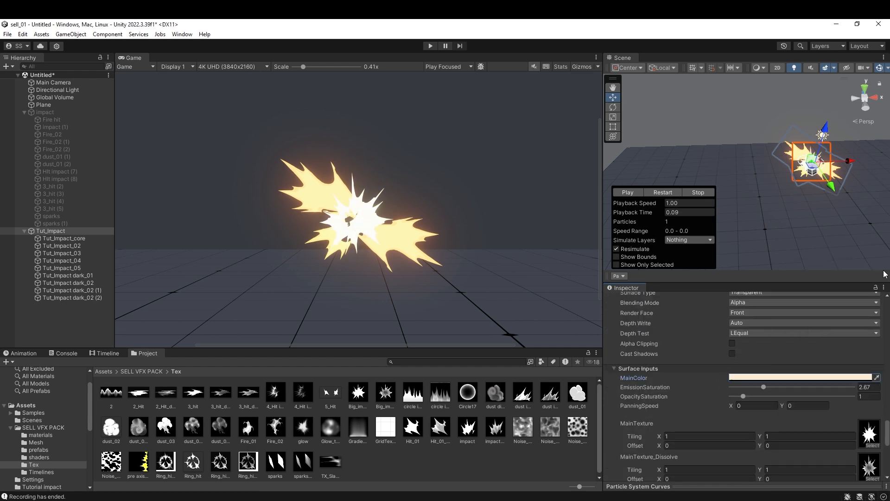
mouse_move(647, 209)
mouse_down()
mouse_move(607, 210)
mouse_move(661, 200)
mouse_up()
click(660, 191)
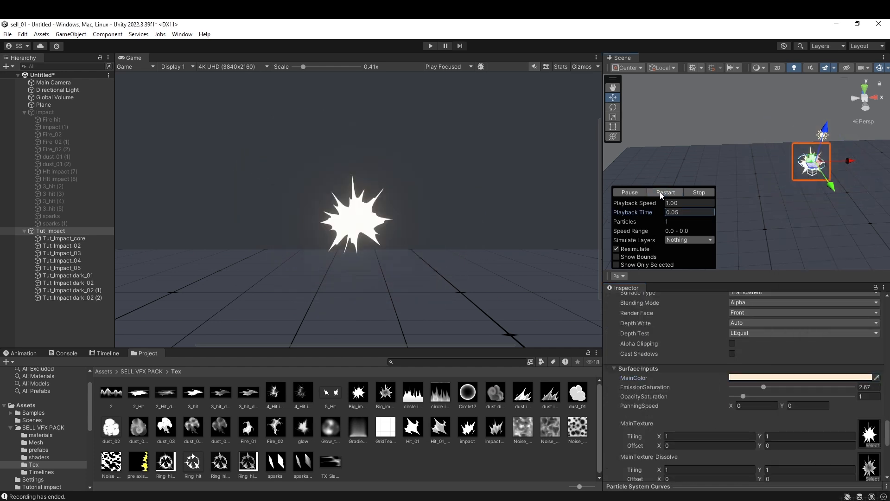
- Set Tut_Impact_core's duration and start lifetime to 0.1 and remove its second emission burst
click(64, 238)
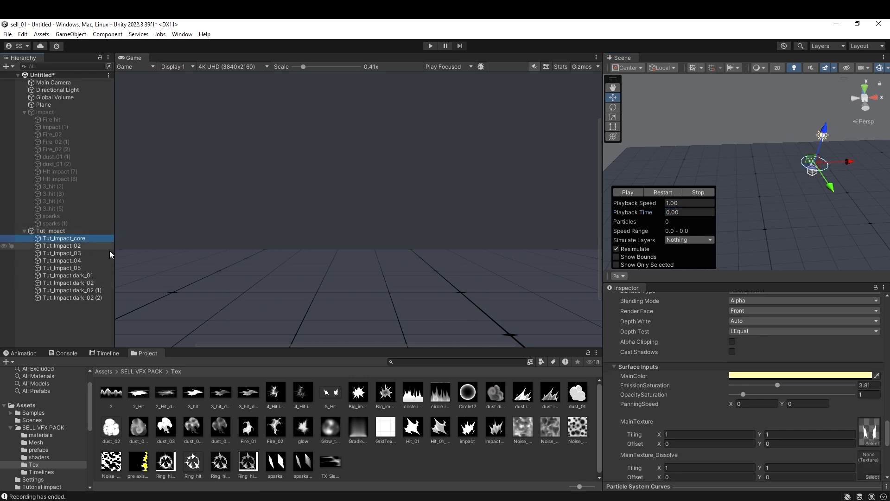
click(729, 426)
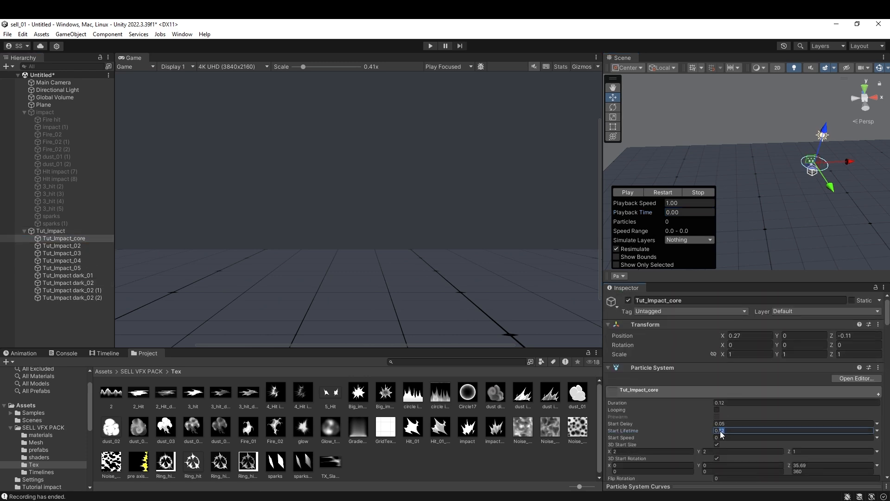
scroll(802, 444, down, 10)
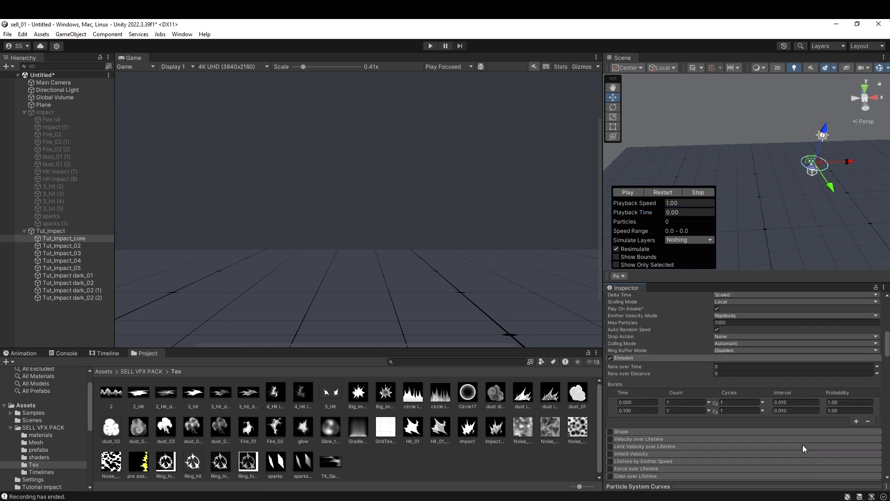
click(671, 192)
click(656, 191)
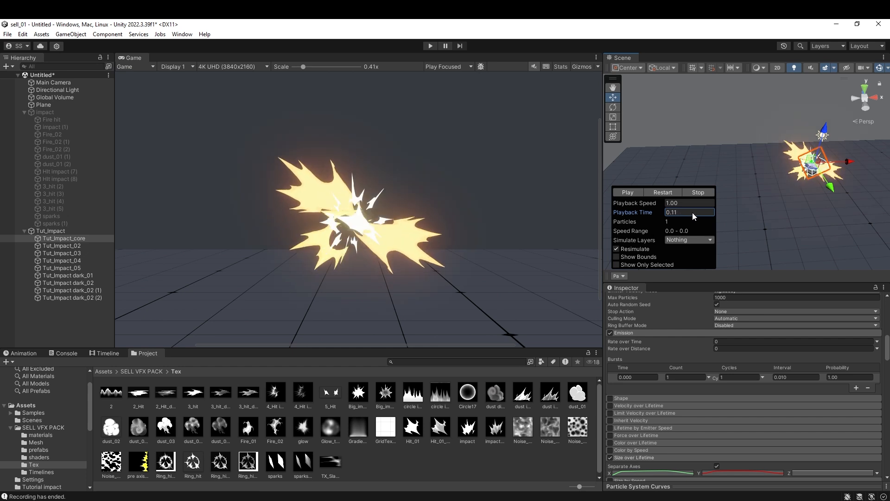
- Change the tut_Impact_core material's main colour to pale orange and set its emission saturation to 5.75
click(833, 132)
click(88, 230)
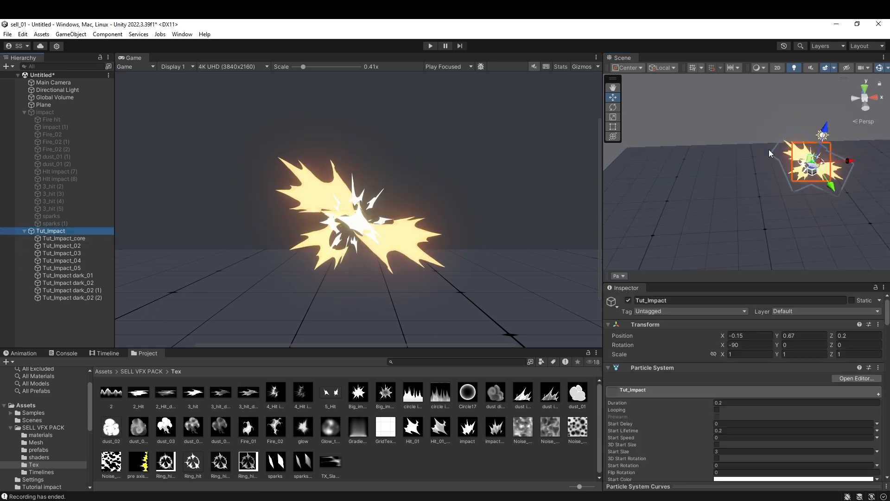
click(88, 297)
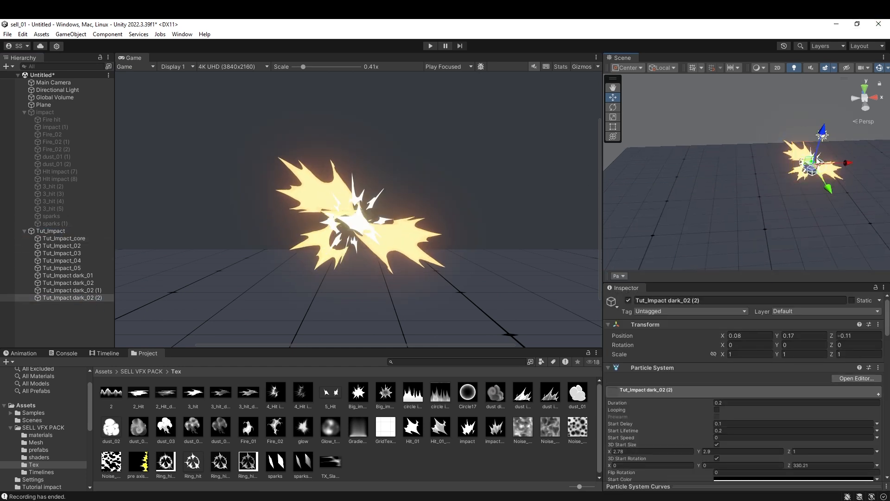
click(86, 239)
scroll(812, 369, down, 10)
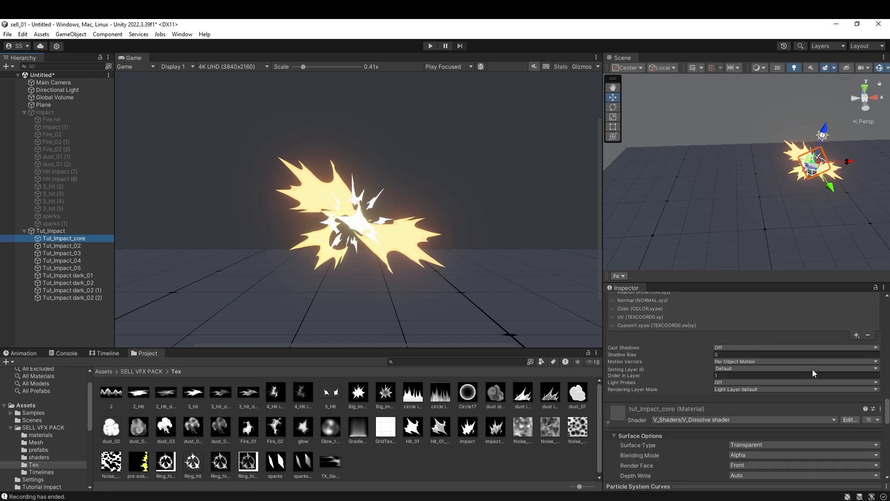
drag(778, 366, 803, 366)
click(785, 355)
mouse_move(859, 316)
mouse_down()
mouse_move(875, 332)
mouse_move(868, 322)
mouse_up()
click(881, 270)
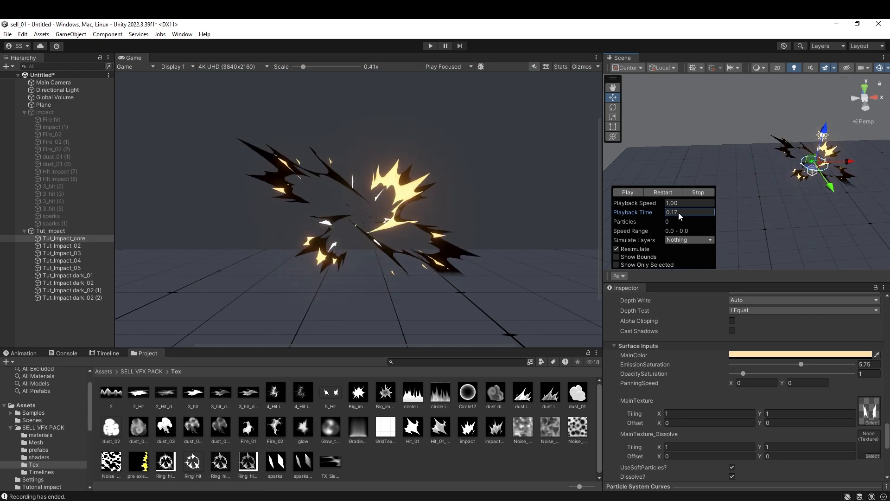
- Set the minimum Z start rotation of Tut_Impact_core to 0 and replay the effect
scroll(754, 363, up, 15)
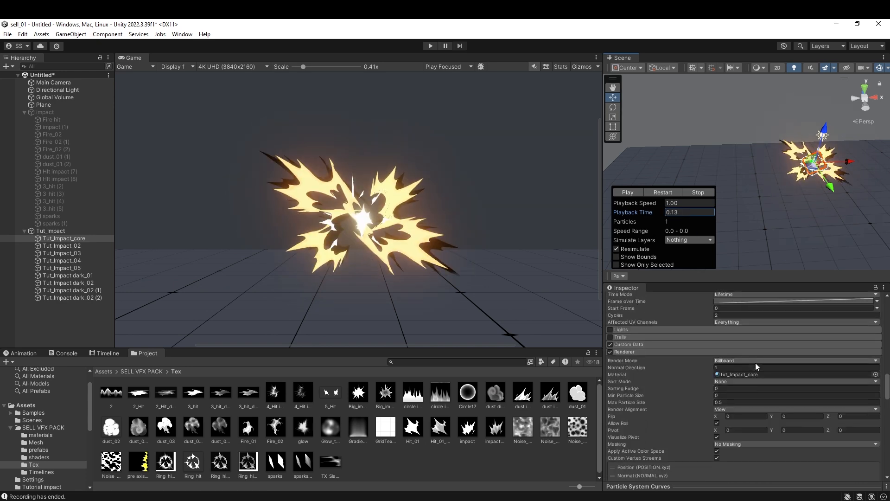
click(810, 391)
text(0)
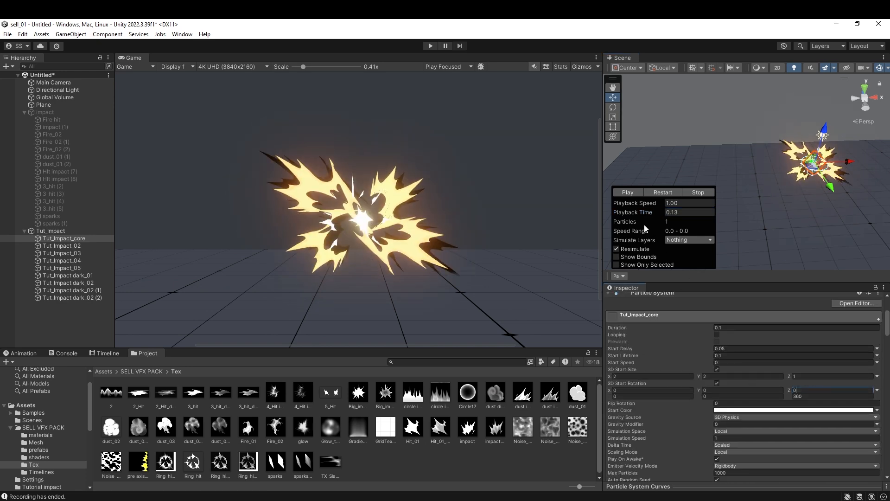
drag(647, 212, 673, 209)
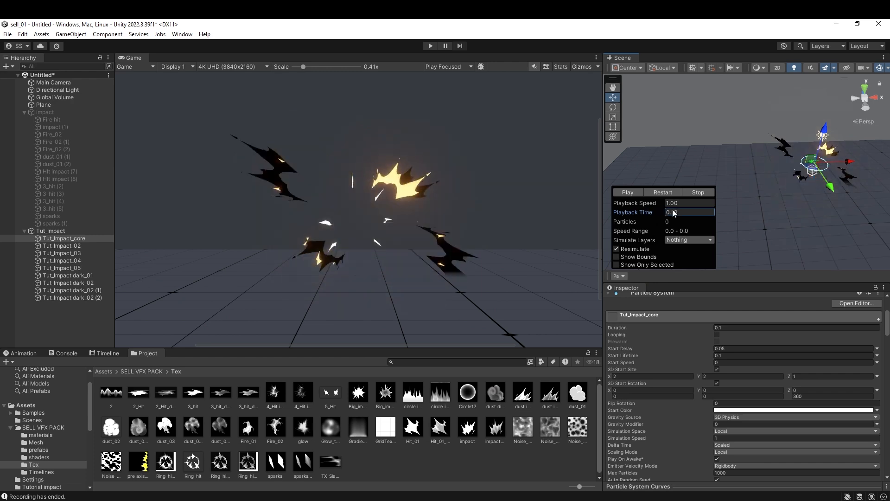
click(664, 192)
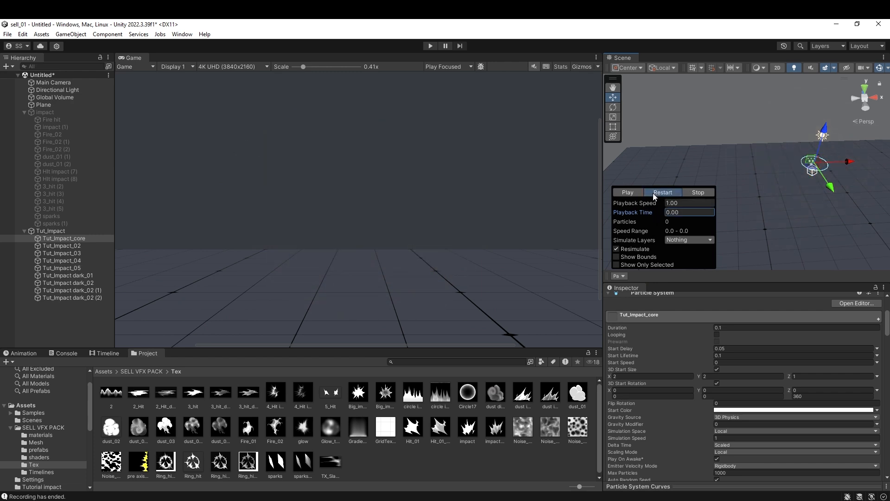
click(654, 192)
drag(648, 211, 659, 211)
click(668, 192)
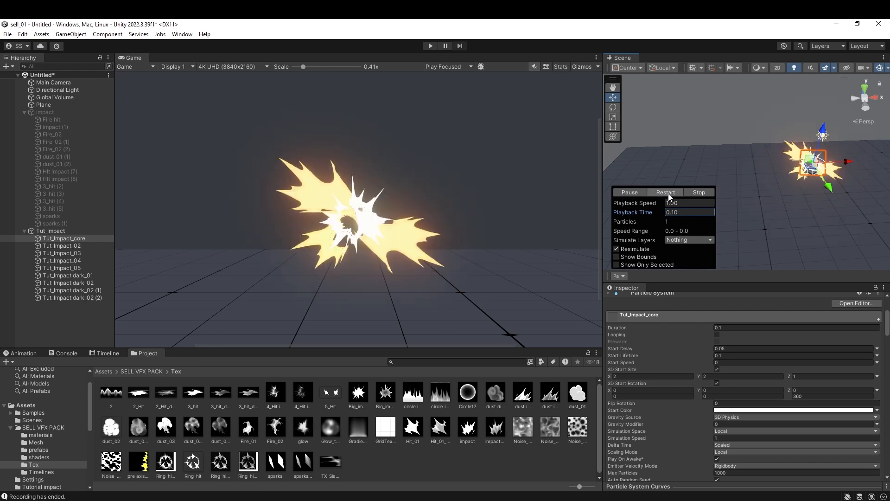
click(669, 192)
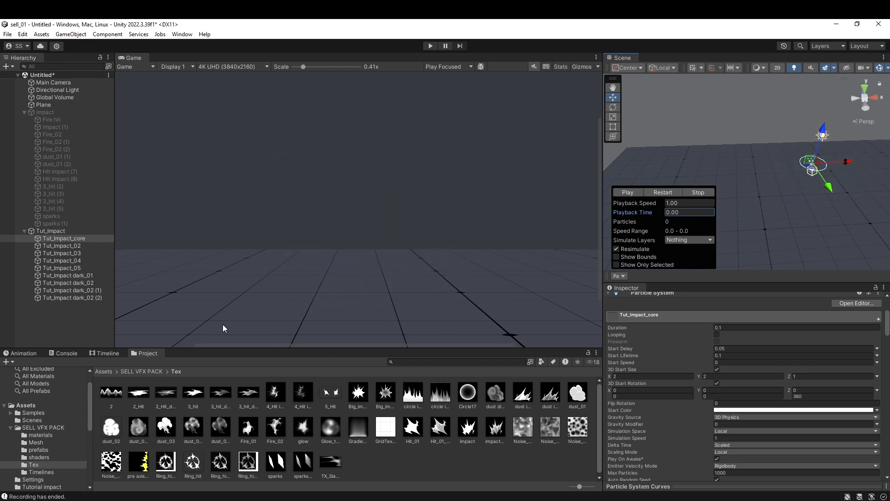
- Create a new particle system named Tut_fire and make it a child of Tut_Impact
click(73, 326)
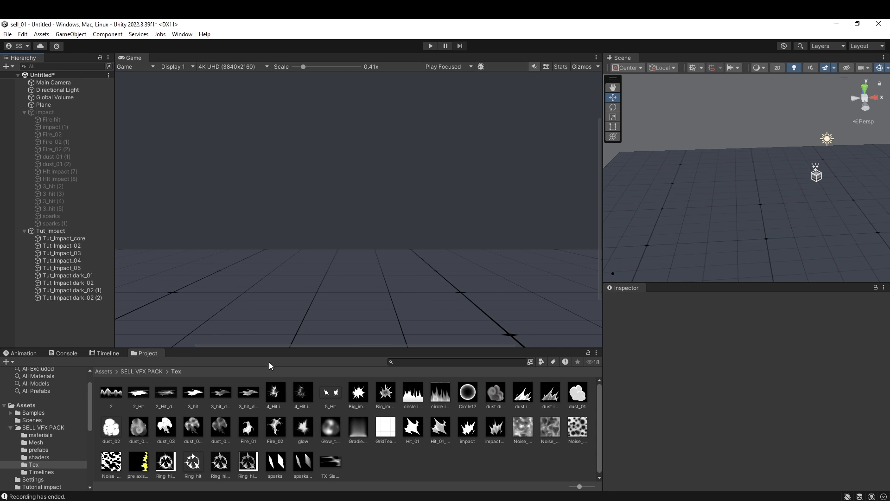
right_click(68, 310)
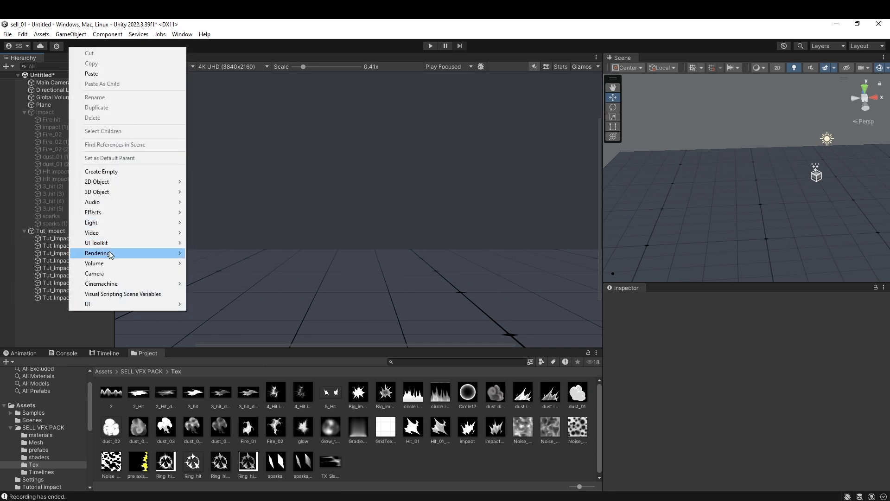
click(211, 222)
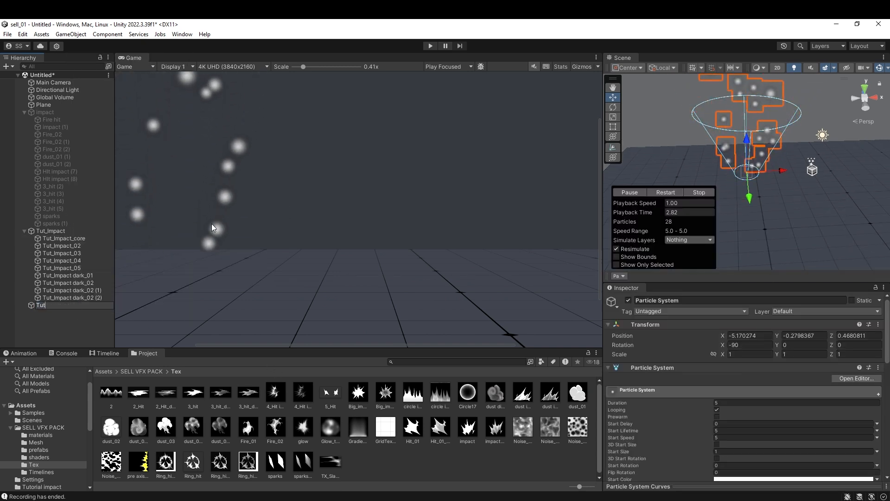
text(Tut_fire)
key(Return)
click(58, 321)
drag(53, 306, 52, 304)
key(ctrl+z)
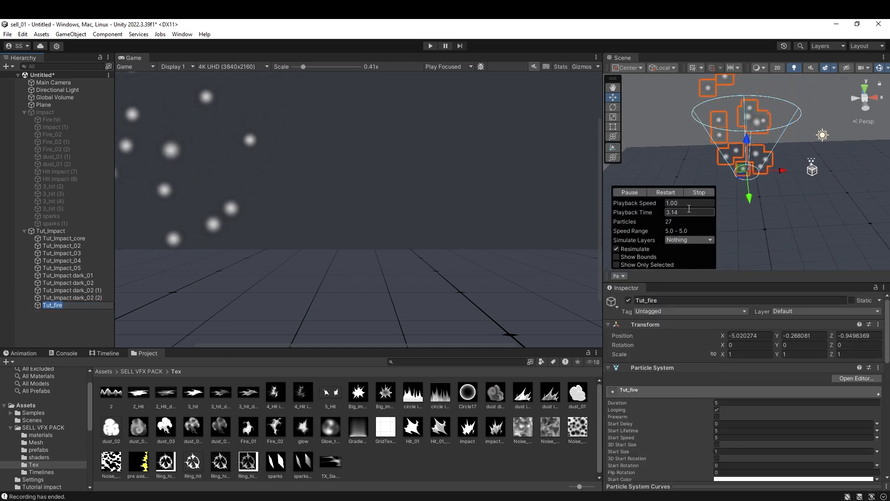
- Pause the preview, turn off looping for Tut_fire and set its duration and start lifetime to 1
click(639, 194)
scroll(764, 187, down, 5)
scroll(722, 319, down, 4)
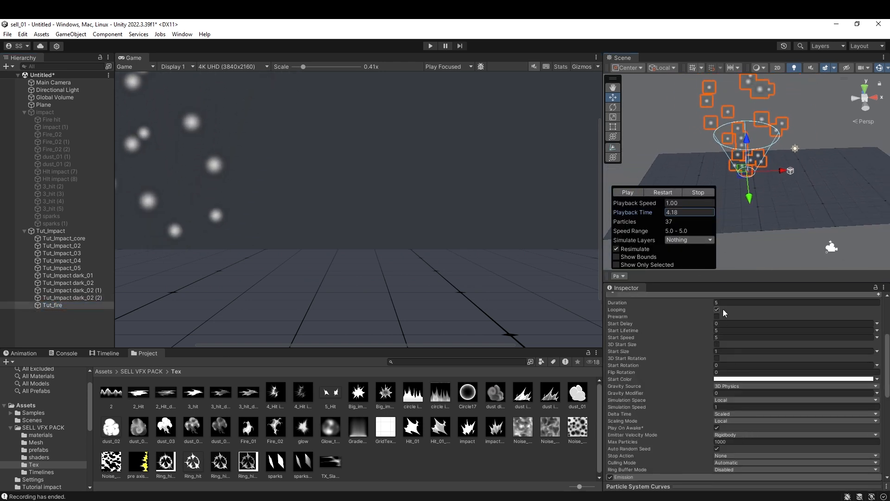
click(722, 302)
text(1)
click(716, 330)
text(1)
- Set Tut_fire's rate over time to 0, add an emission burst with a count of 1, and preview it
scroll(716, 315, down, 3)
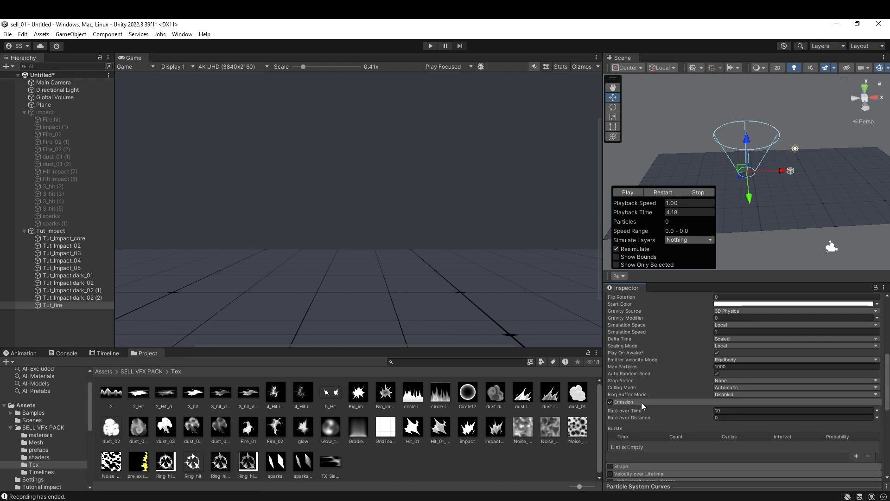
click(856, 456)
scroll(734, 453, down, 8)
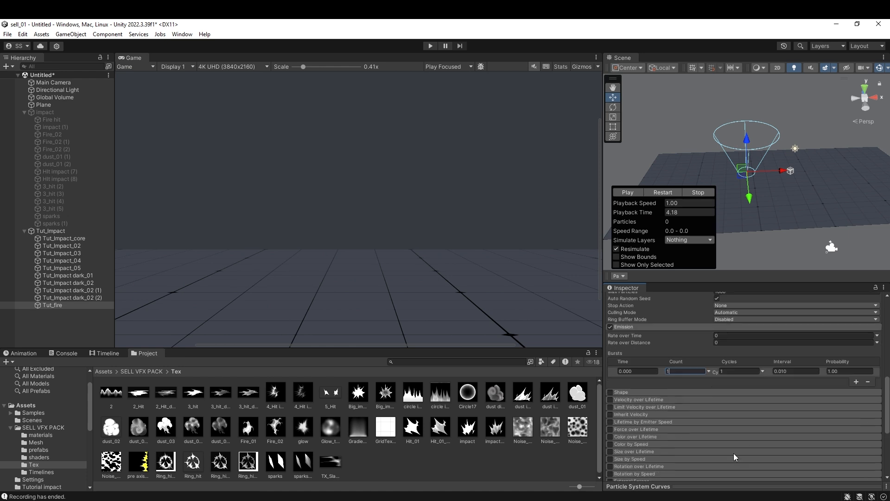
click(661, 193)
click(658, 190)
click(657, 192)
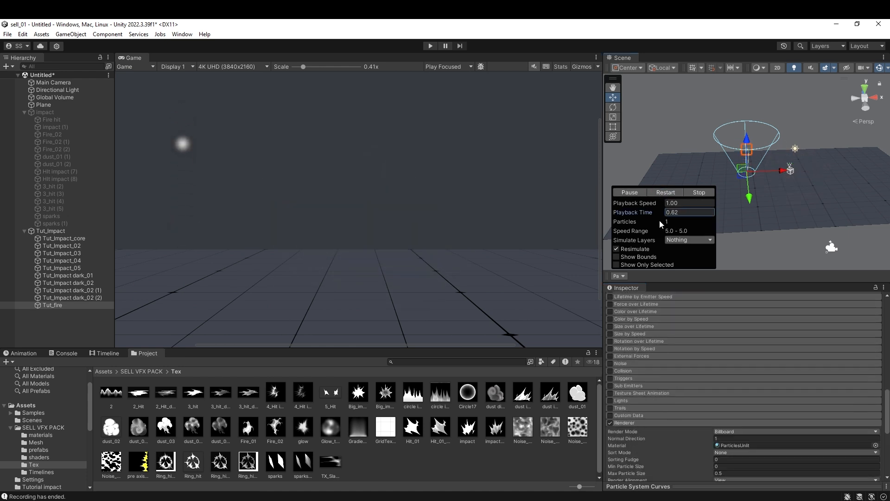
click(657, 193)
click(642, 192)
- Set Tut_fire's start speed to 0 and start size to 3, and move it beside the explosion
scroll(734, 399, up, 10)
scroll(733, 397, down, 2)
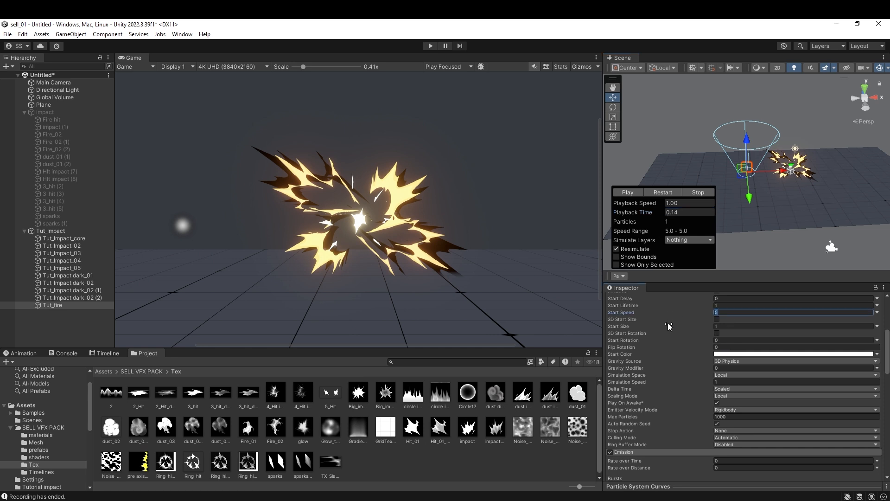
text(0)
click(730, 326)
text(2)
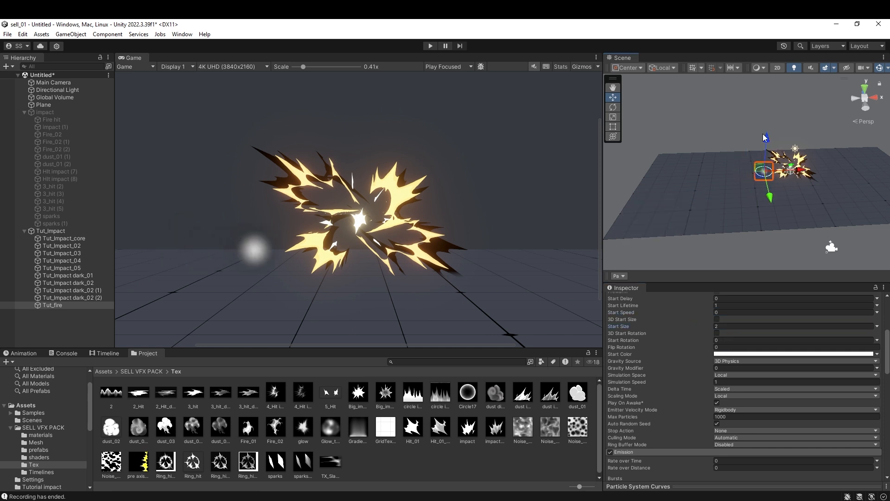
key(BackSpace)
text(3)
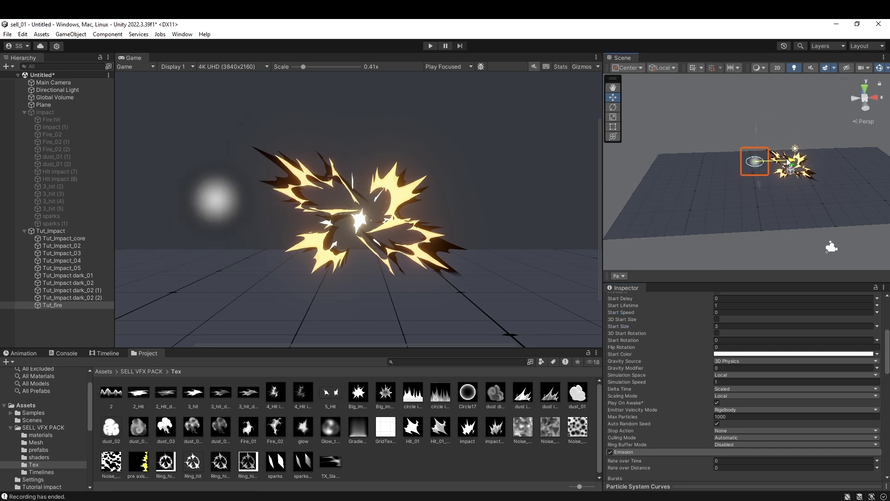
- Create a new material named Tut_fire in the Tutorial impact folder
scroll(709, 393, down, 10)
click(150, 371)
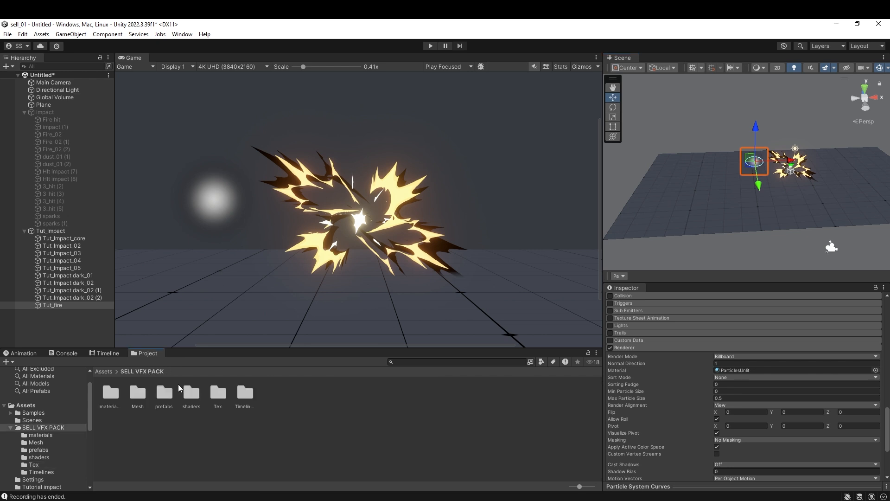
click(107, 371)
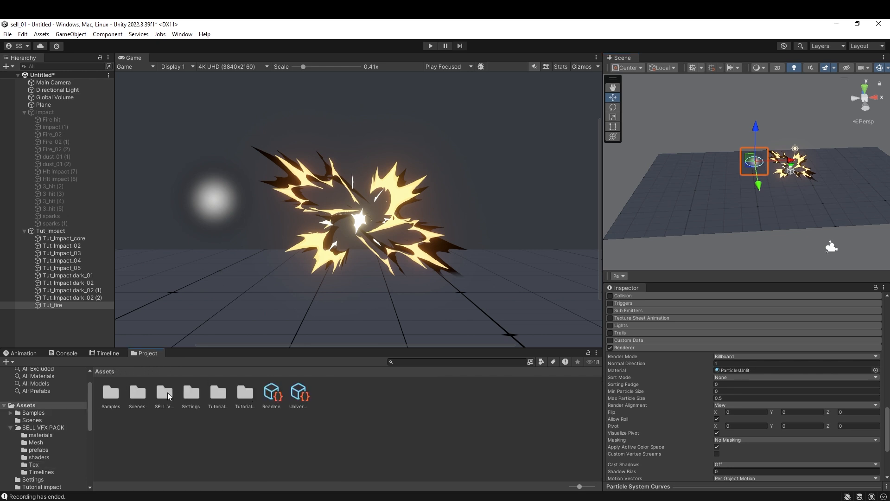
double_click(169, 395)
click(108, 372)
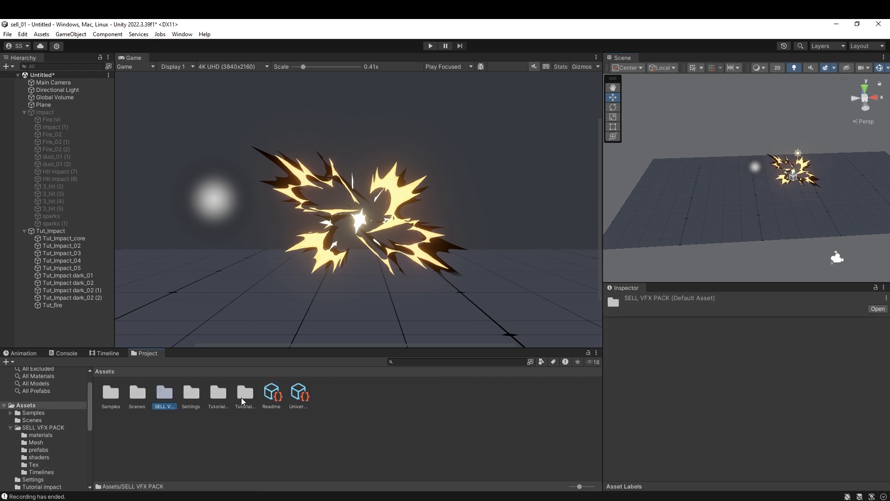
double_click(242, 400)
click(108, 372)
double_click(217, 394)
right_click(245, 403)
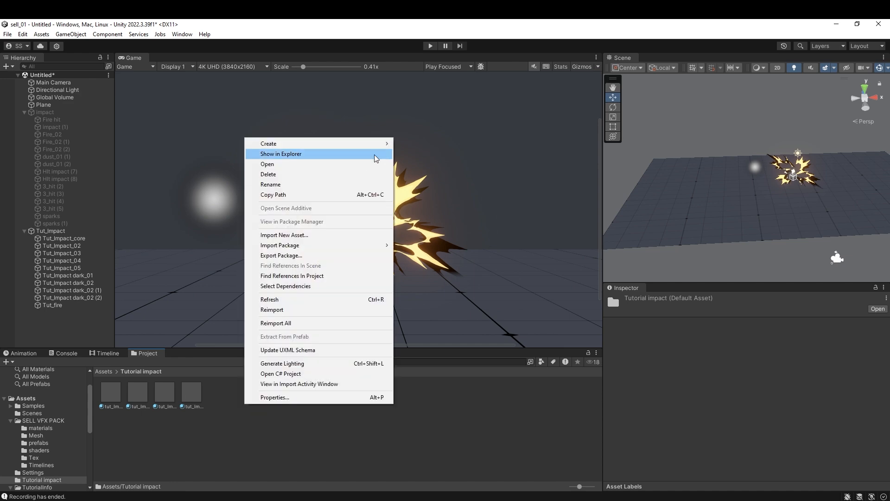
mouse_move(378, 143)
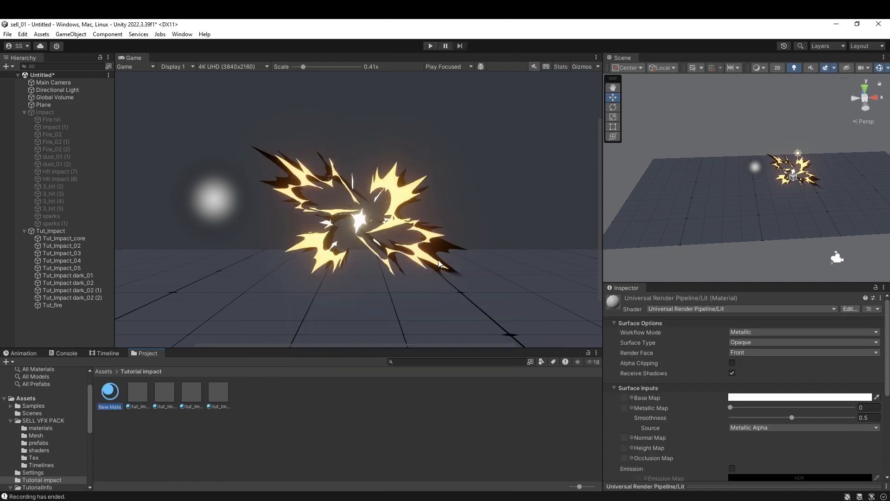
key(Return)
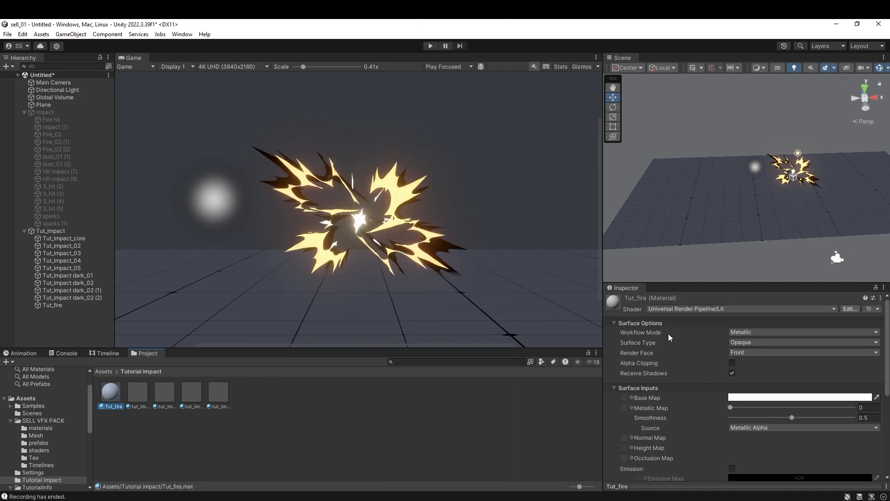
- Assign the V_Shaders/V_fireshader shader to the Tut_fire material and clear its Main tex, Noise and Distor tex textures to None
click(718, 310)
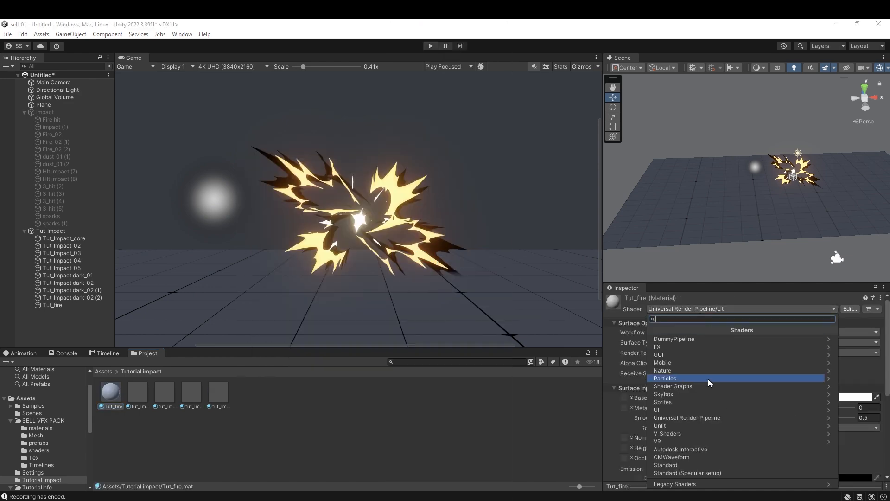
click(668, 433)
click(672, 345)
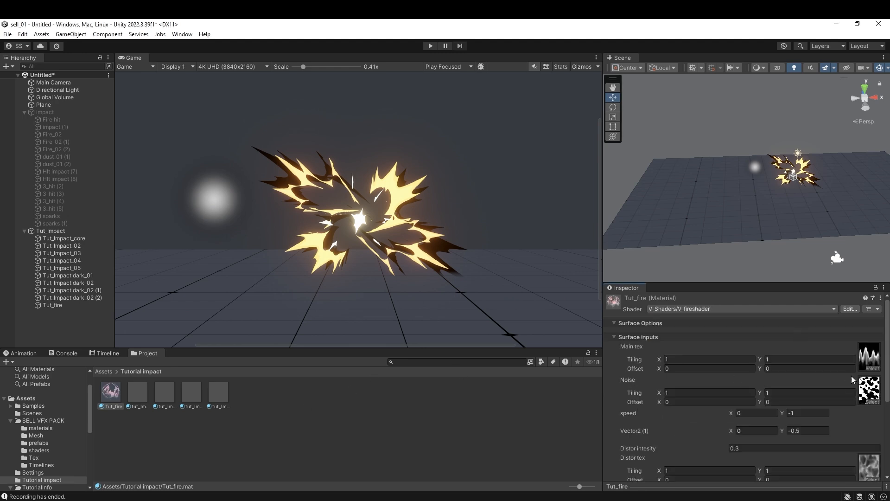
click(871, 401)
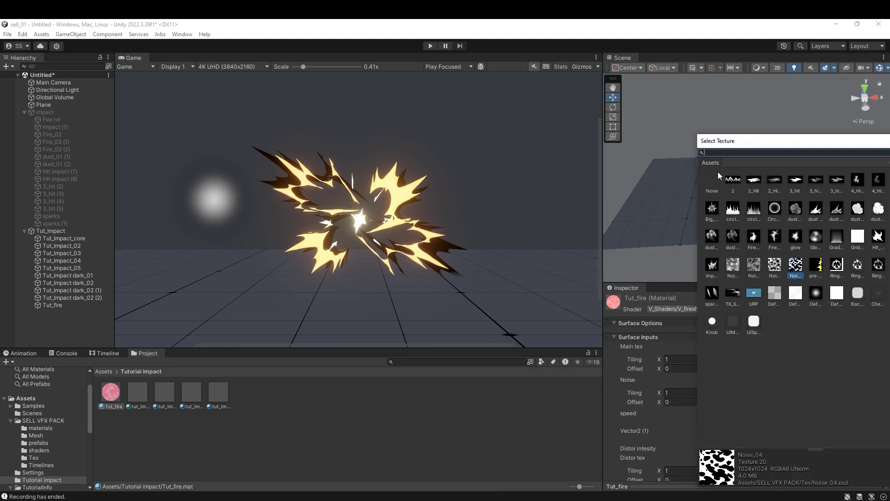
click(718, 173)
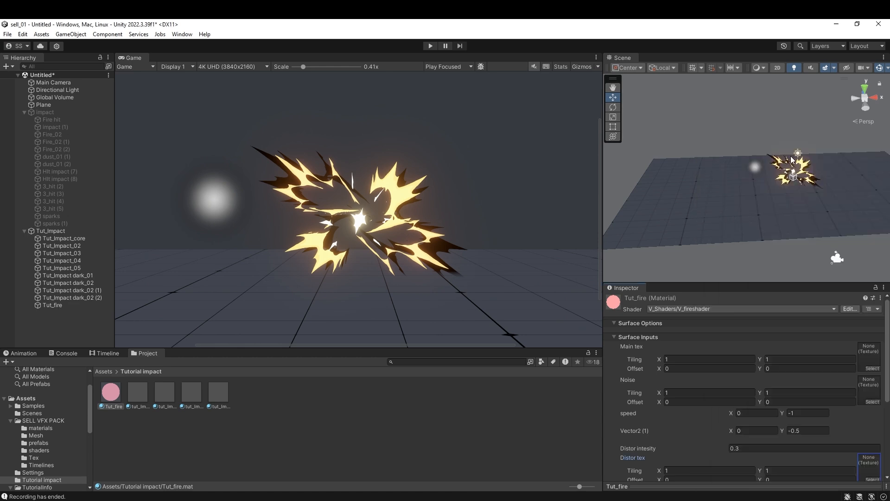
- Examine the V_fireshader graph's distortion, main texture, noise, dissolve and colour nodes at full size, and return to the Scene view
double_click(658, 56)
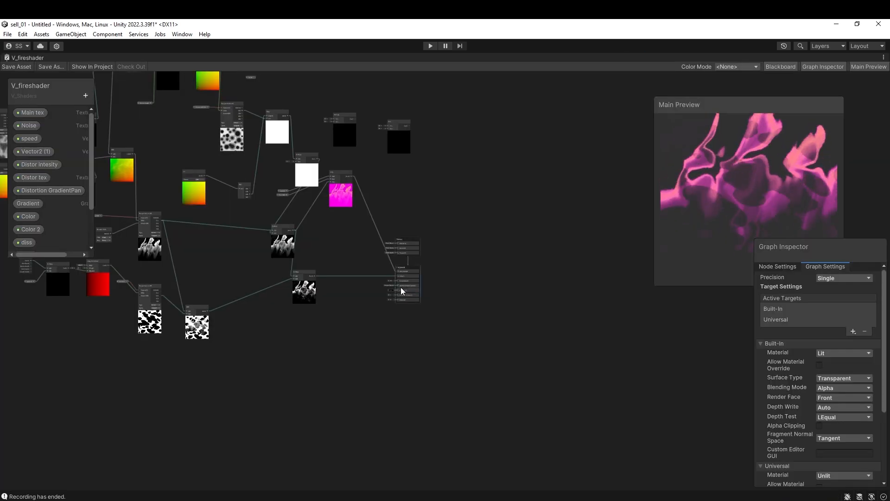
scroll(400, 289, down, 3)
middle_drag(254, 211, 393, 283)
scroll(397, 277, up, 3)
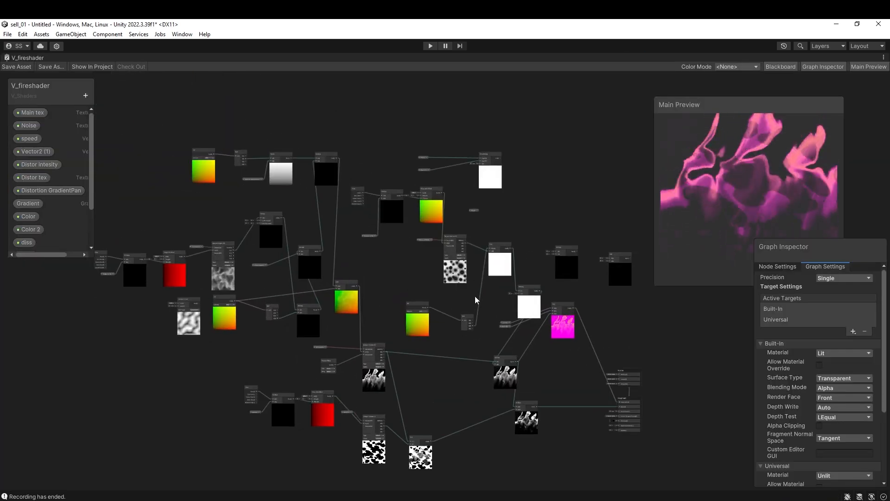
scroll(424, 260, up, 1)
middle_drag(214, 269, 457, 330)
scroll(457, 330, up, 2)
middle_drag(510, 317, 257, 263)
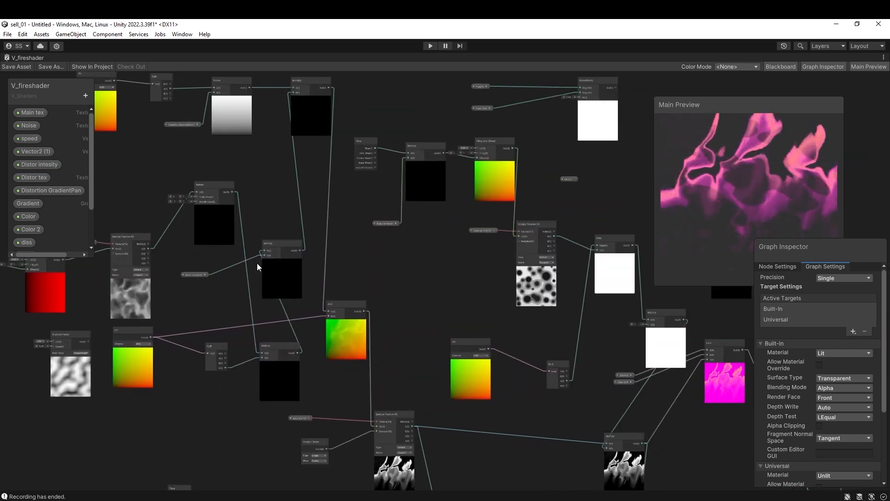
middle_drag(389, 239, 378, 260)
scroll(377, 260, up, 2)
scroll(378, 260, down, 1)
middle_drag(128, 257, 366, 260)
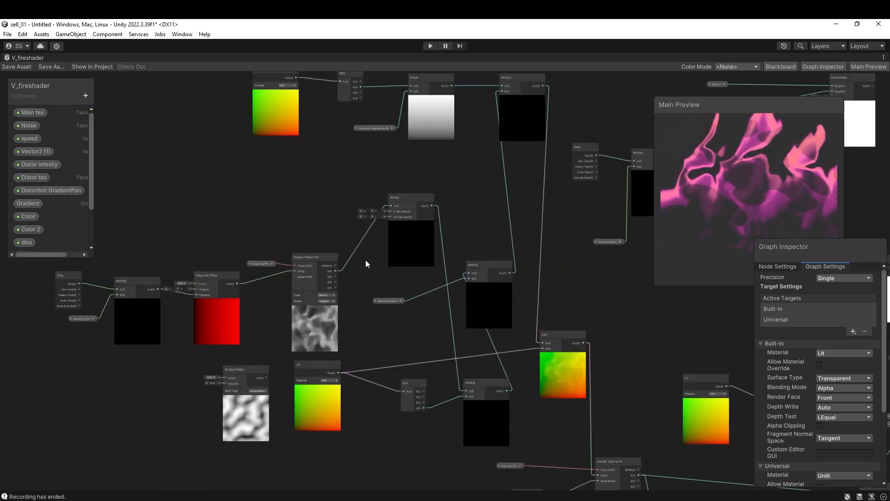
middle_drag(554, 351, 430, 182)
scroll(527, 344, up, 1)
scroll(503, 291, down, 1)
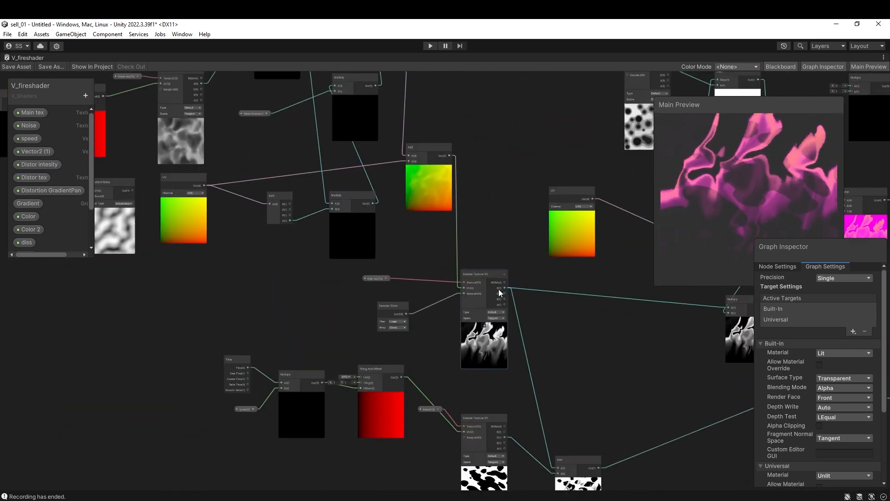
scroll(438, 313, down, 1)
middle_drag(435, 302, 520, 408)
scroll(280, 246, up, 2)
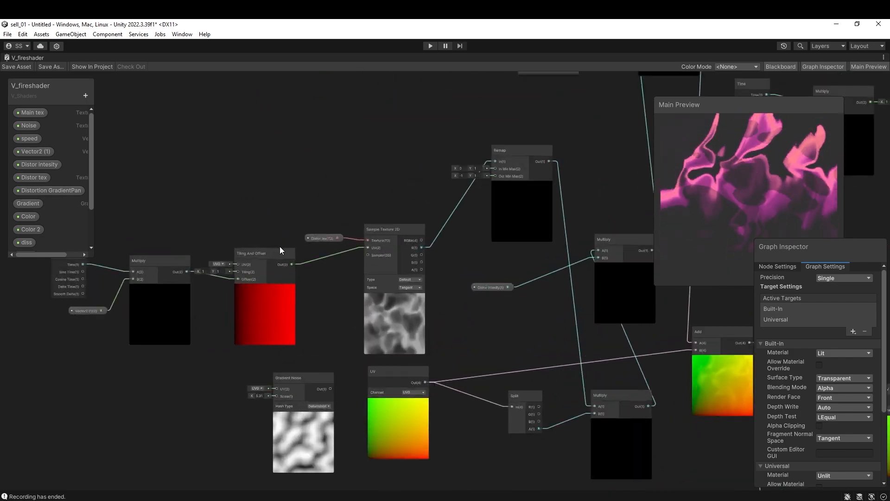
scroll(363, 258, down, 2)
middle_drag(533, 273, 225, 281)
scroll(499, 288, up, 2)
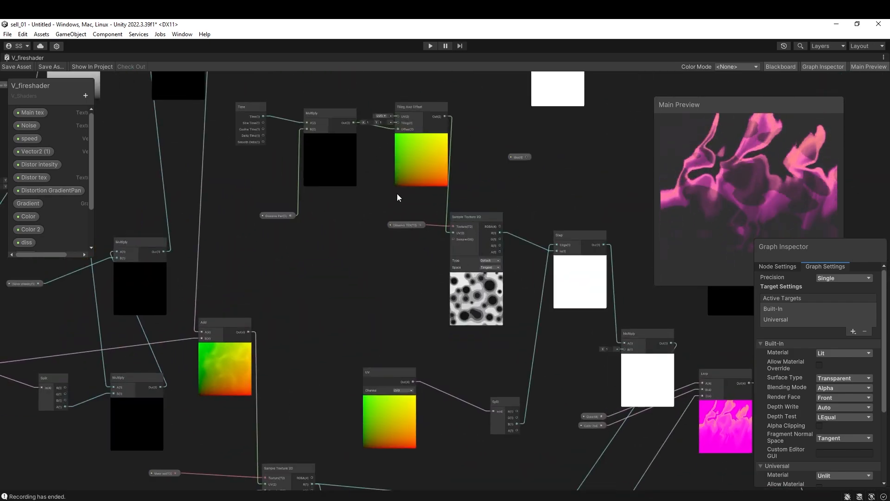
middle_drag(417, 245, 475, 332)
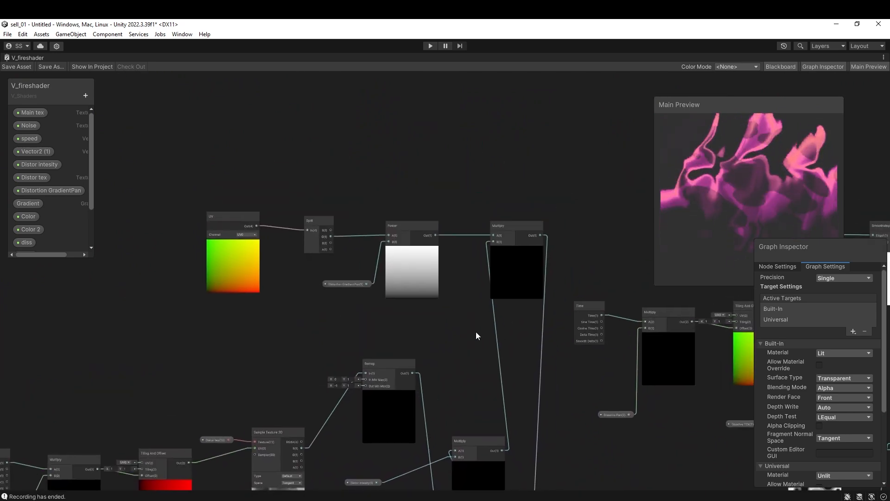
middle_drag(210, 260, 150, 245)
scroll(351, 243, down, 2)
drag(93, 257, 125, 320)
key(shift+space)
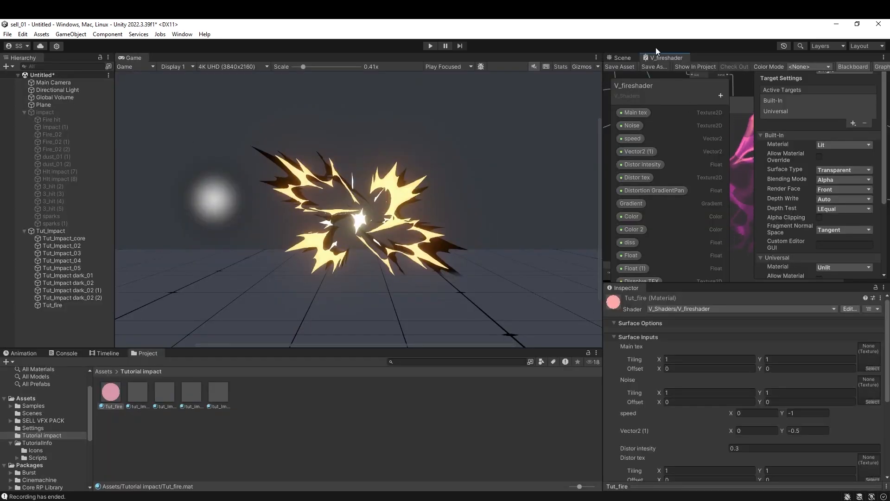
click(631, 56)
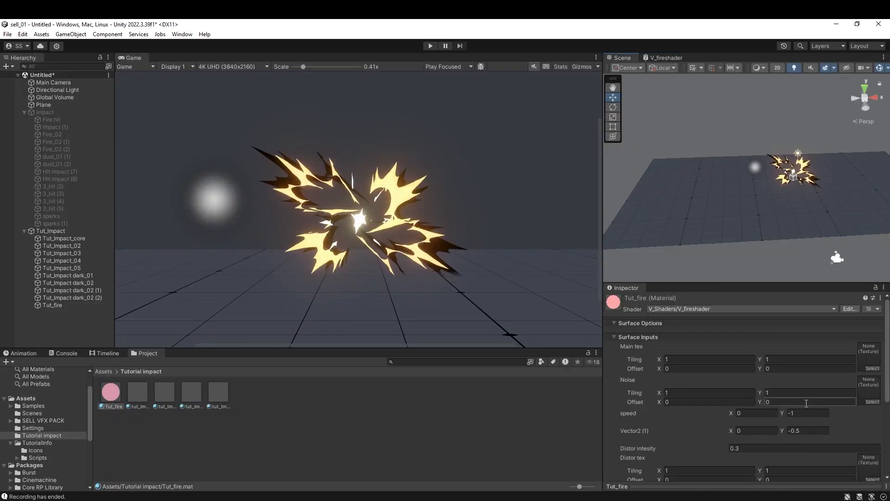
- Set the Tut_fire material's Main tex to Fire_01 and view Fire_01.png in Photoshop before returning to Unity
click(872, 368)
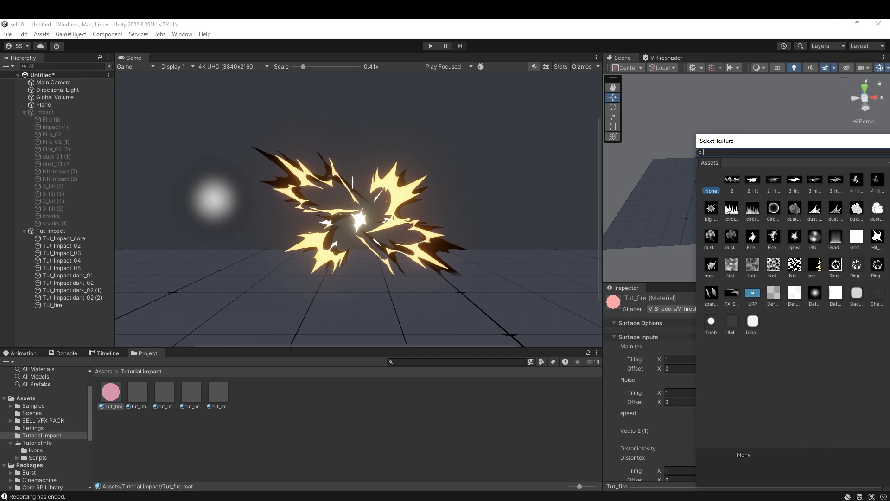
double_click(753, 237)
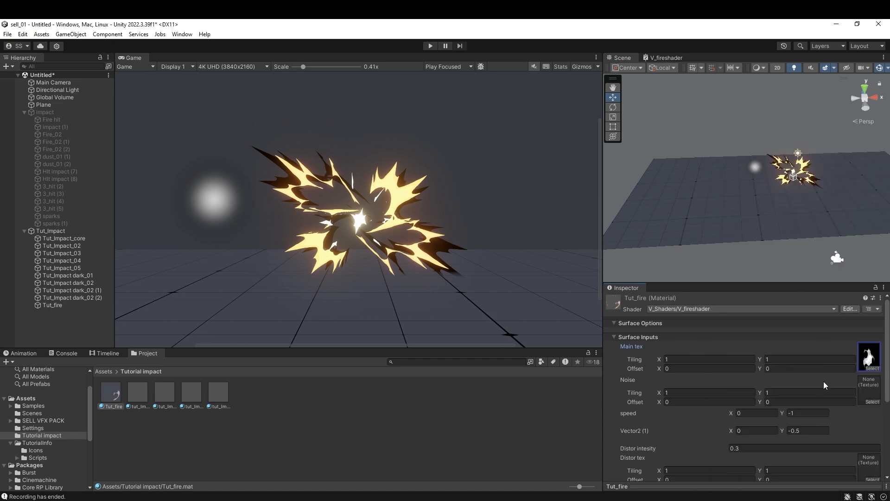
key(alt+Tab)
click(13, 90)
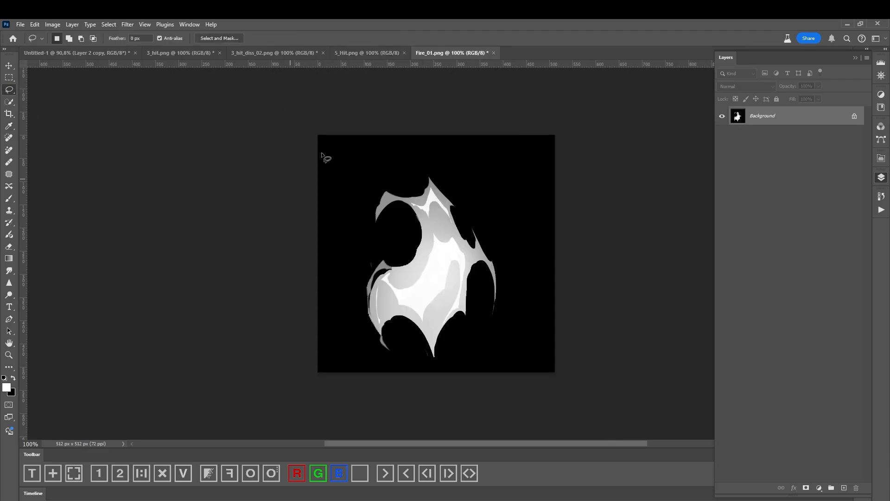
click(850, 23)
- Apply the Tut_fire material to the Tut_fire particle system and recolour its Color and Color 2 in light orange tones
scroll(750, 407, up, 5)
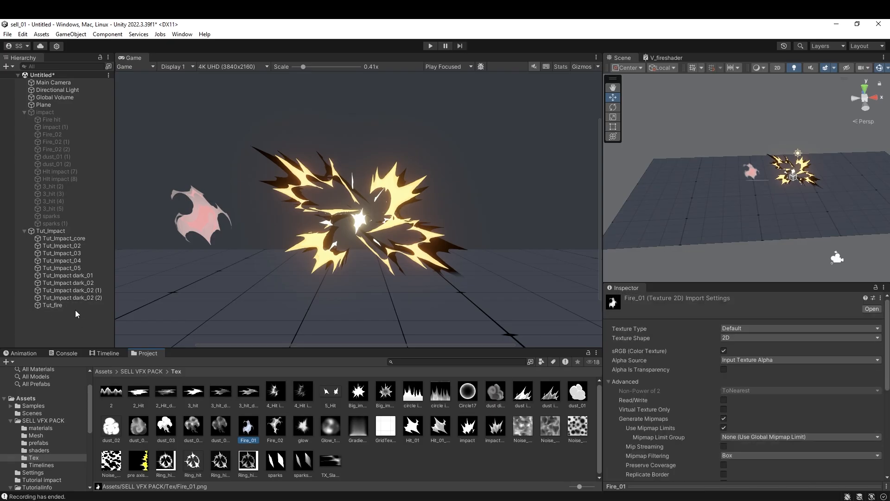
scroll(749, 407, down, 5)
scroll(794, 435, down, 15)
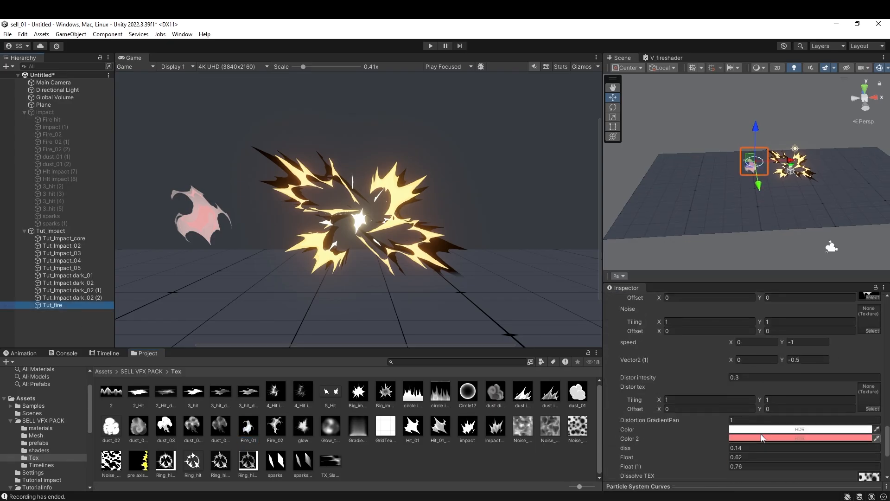
click(786, 430)
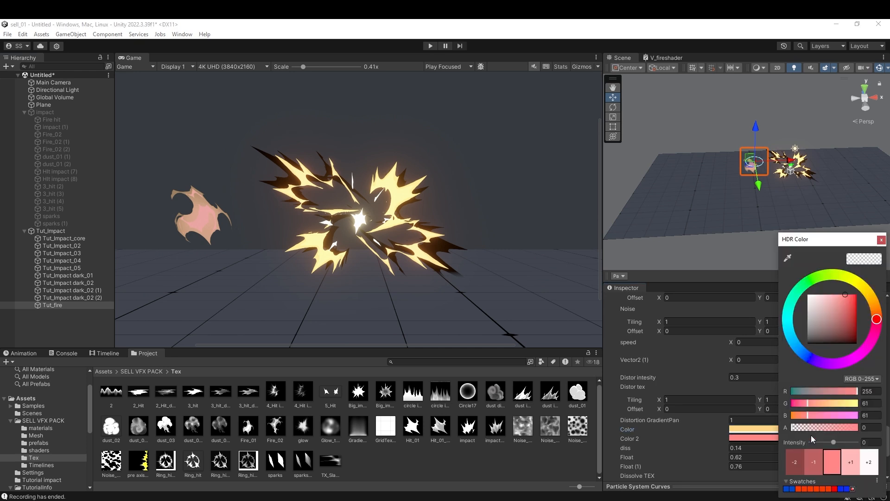
click(856, 295)
mouse_move(877, 321)
mouse_down()
mouse_move(840, 295)
mouse_move(863, 294)
mouse_up()
click(875, 304)
click(881, 240)
- Change the fire material's Color to a saturated red-orange
click(804, 430)
click(876, 316)
click(847, 307)
click(877, 324)
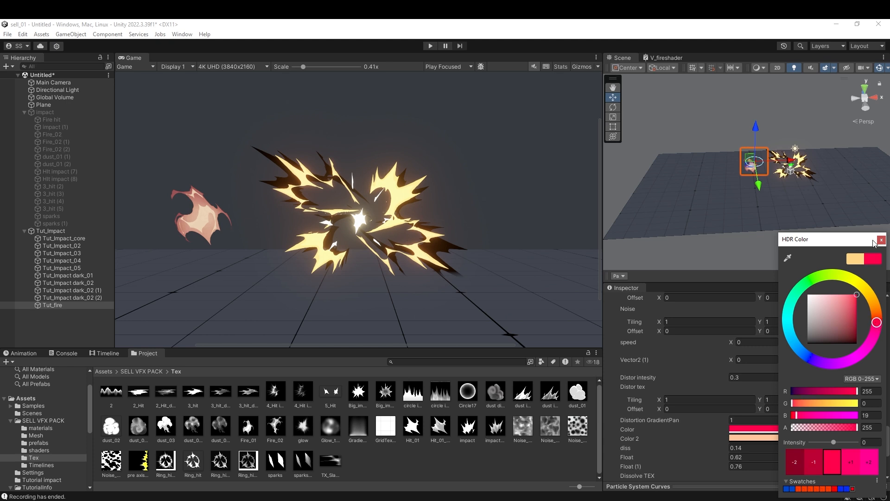
click(882, 240)
click(800, 429)
click(876, 318)
click(881, 240)
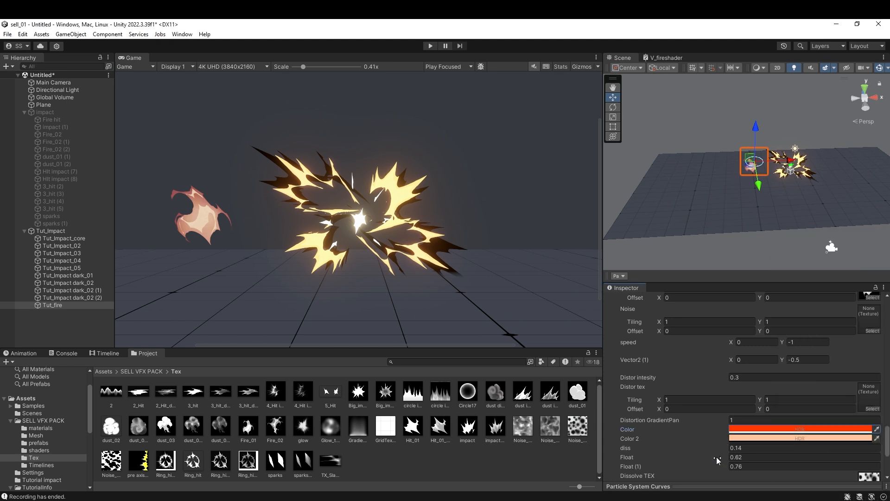
- Set the fire material's Float to 0.82 and Float (1) to 1.3
scroll(718, 445, down, 1)
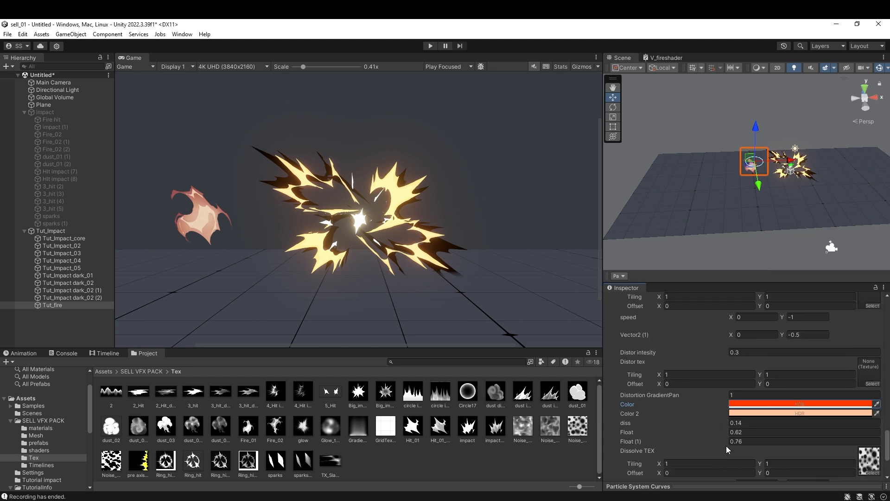
mouse_move(724, 442)
mouse_down()
mouse_move(733, 442)
mouse_move(728, 433)
mouse_up()
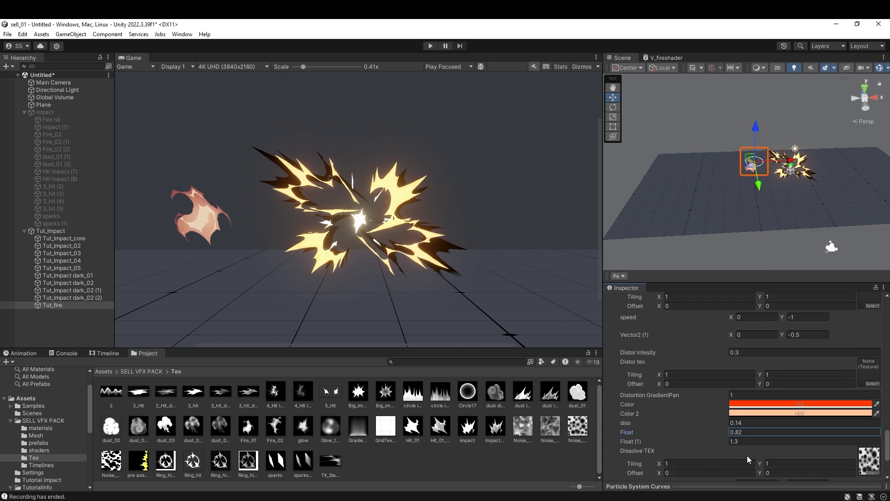
scroll(746, 457, down, 1)
scroll(745, 457, up, 1)
- Set the HDR intensity of Color 2 to 2 and of Color to 4.3, and shift Color's hue toward orange
click(802, 412)
mouse_move(834, 442)
mouse_down()
mouse_move(807, 443)
mouse_move(817, 442)
mouse_up()
click(881, 240)
click(751, 404)
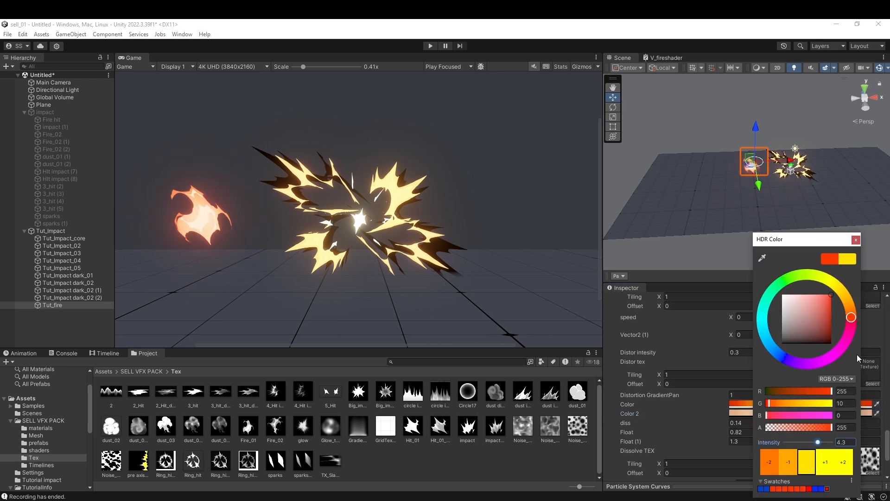
drag(852, 318, 854, 319)
click(855, 240)
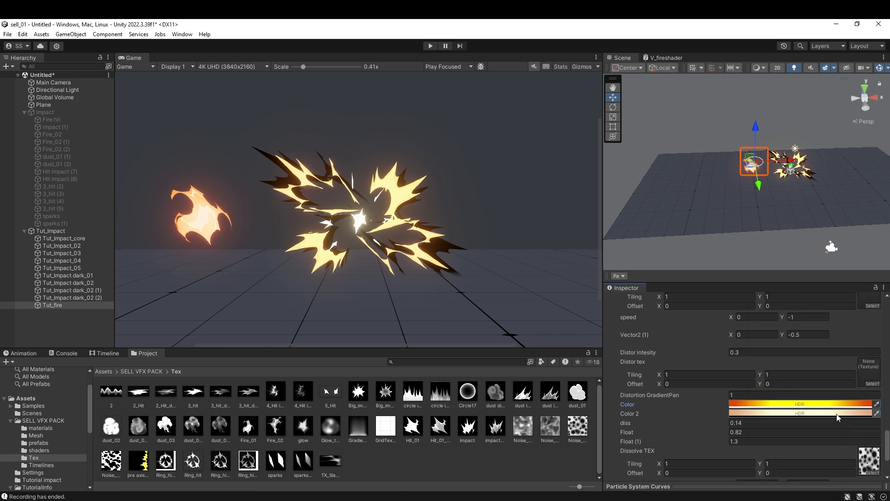
- Brighten and saturate Color 2 to an orange with RGB values 255, 62, 26
click(812, 413)
click(768, 286)
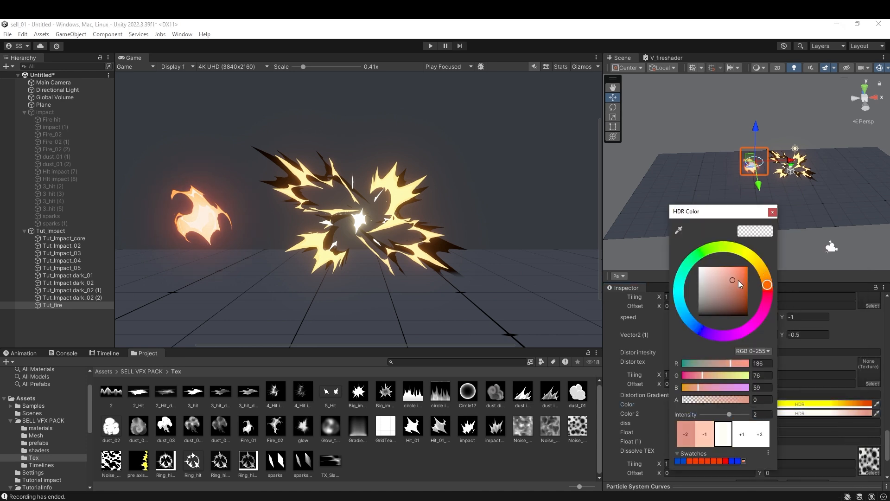
drag(740, 284, 743, 267)
click(769, 287)
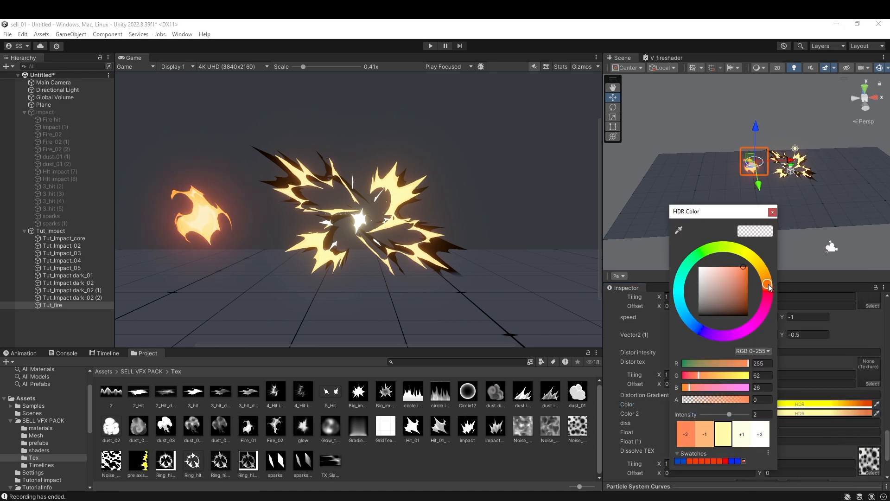
click(773, 212)
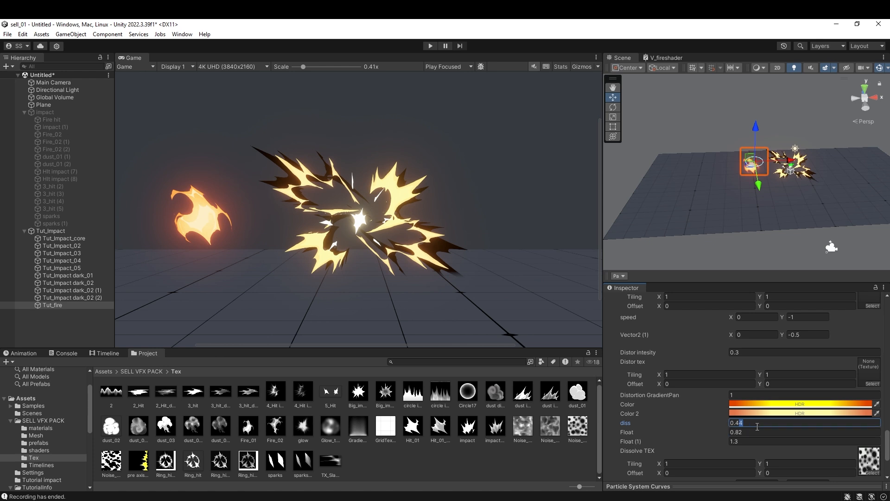
- Set the fire material's diss, Float and Float (1) values to 0
text(0)
click(737, 432)
text(0)
click(735, 441)
text(0)
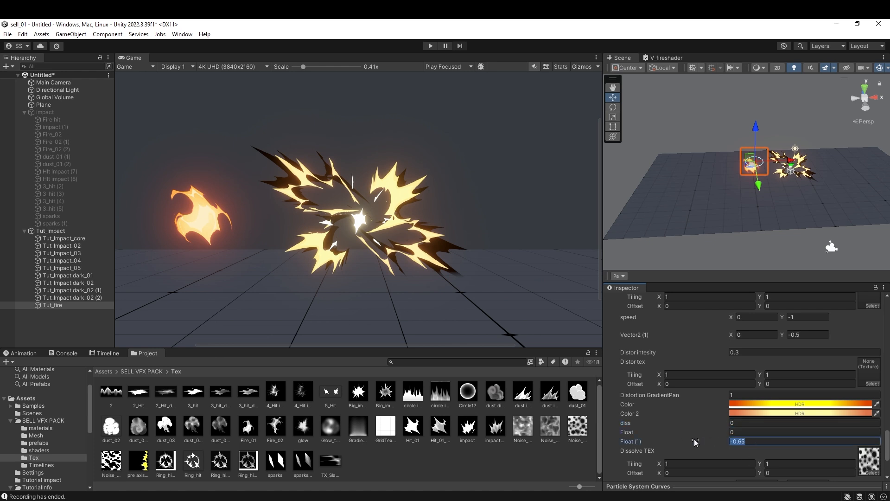
- Replace the fire material's Dissolve TEX with the soft cloudy noise texture
scroll(696, 441, up, 10)
scroll(738, 415, down, 5)
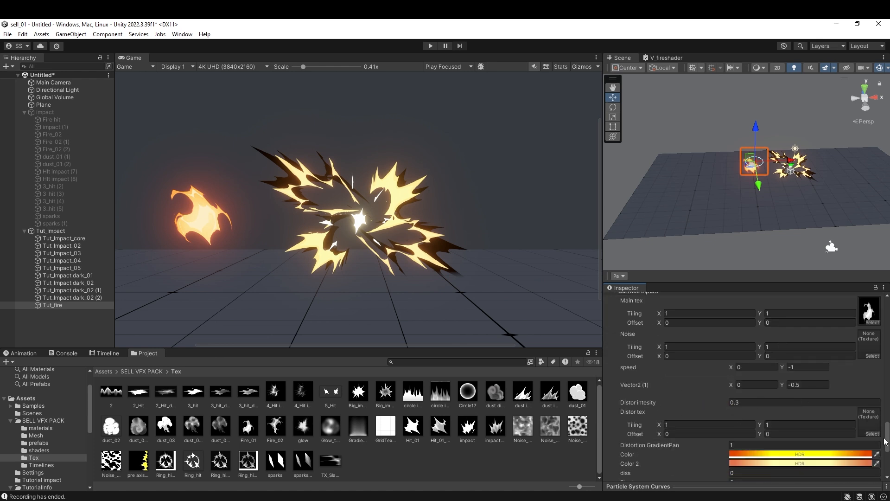
scroll(883, 442, down, 4)
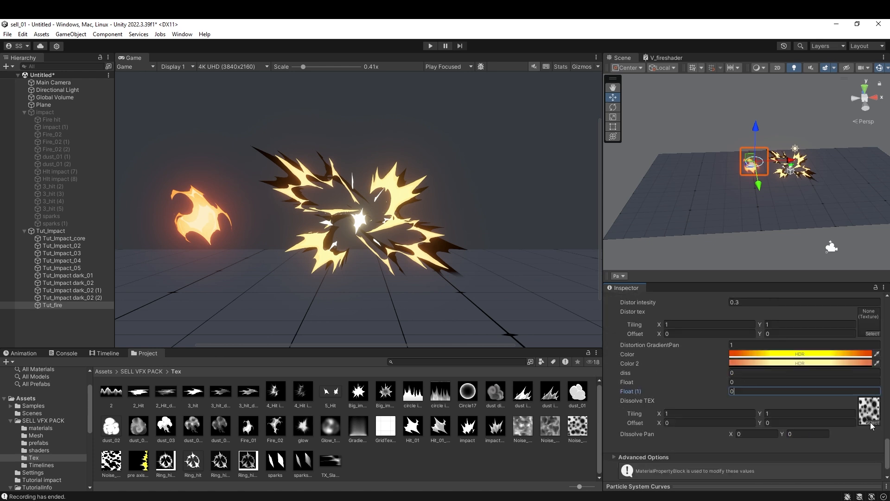
click(871, 423)
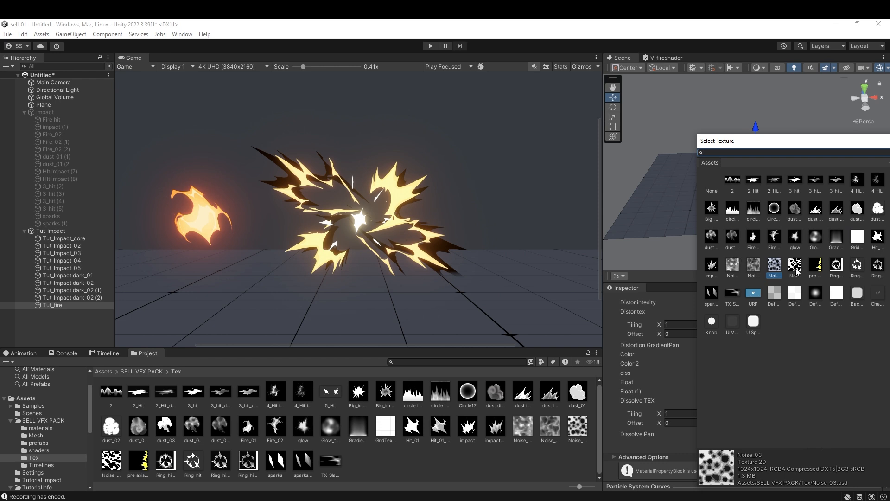
double_click(739, 264)
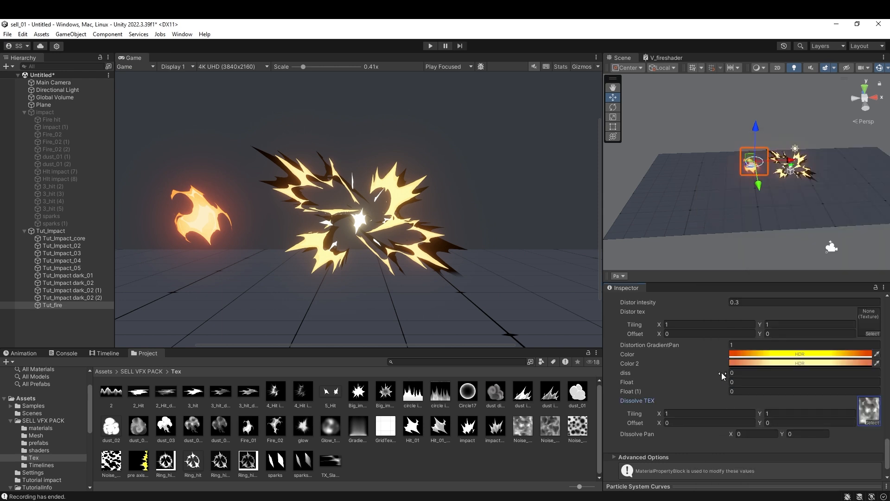
- Zero the Y values of speed and Vector2 (1), and return diss, Float and Float (1) to 0 after trying other amounts
scroll(844, 436, down, 2)
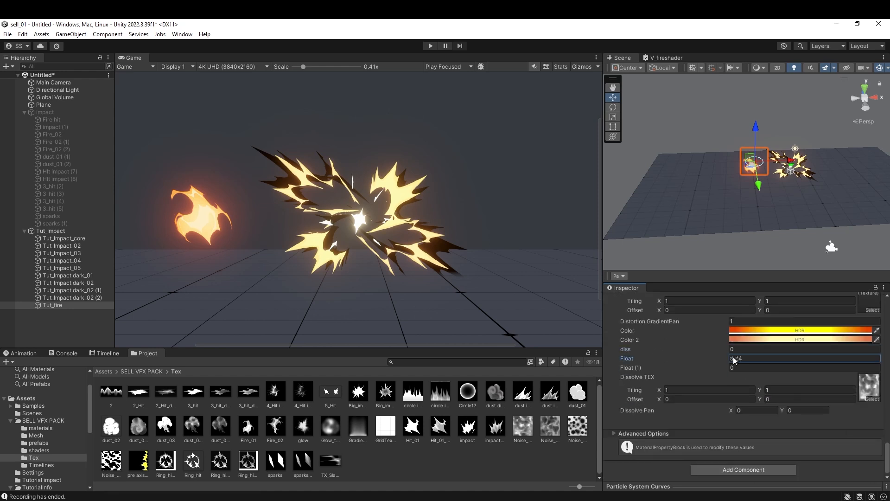
click(739, 365)
scroll(733, 412, up, 4)
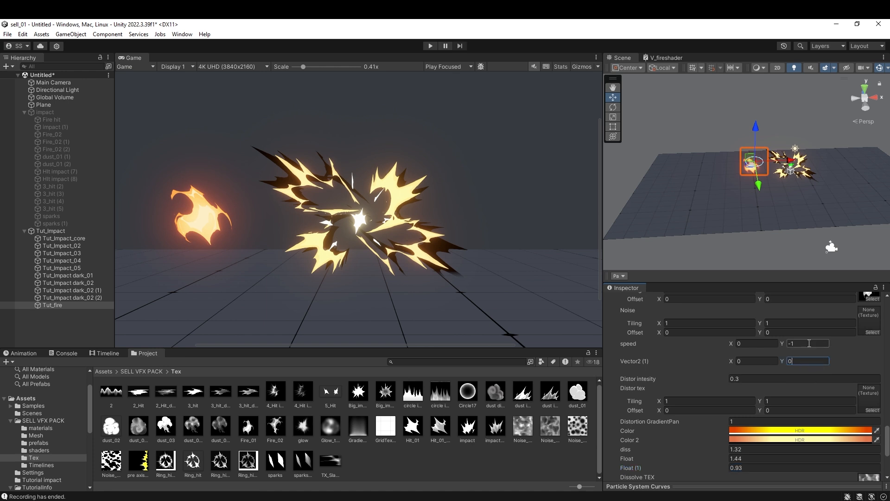
scroll(805, 403, down, 3)
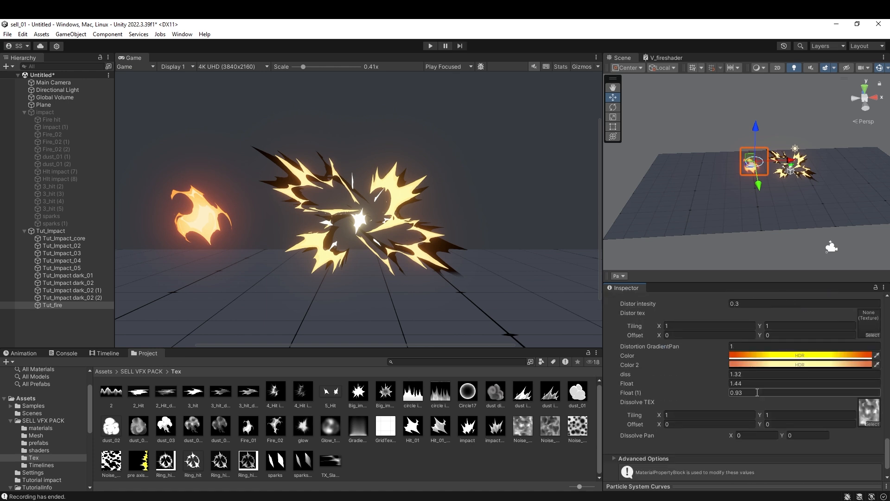
click(717, 377)
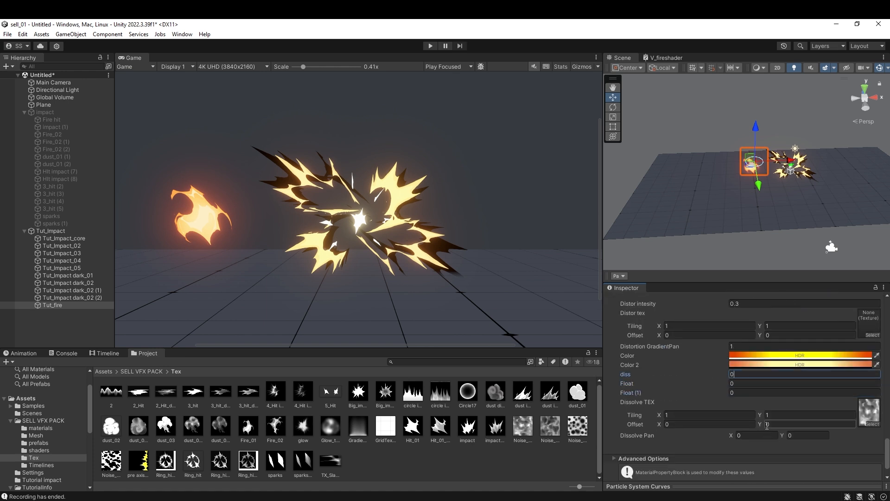
- Enable Custom Vertex Streams in Tut_fire's Renderer and add the Custom1.xyzw stream
scroll(767, 425, up, 10)
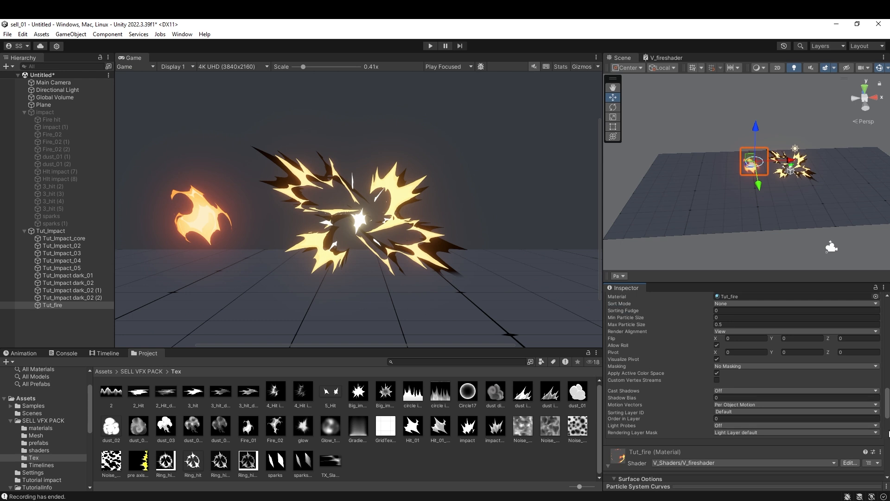
click(716, 380)
click(856, 432)
mouse_move(835, 367)
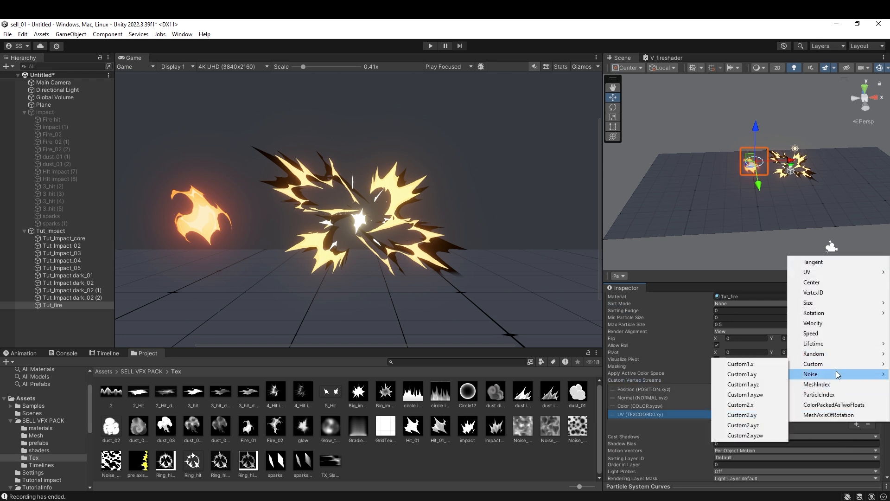
click(765, 395)
- Enable Tut_fire's Custom Data module, set Custom1 to Vector mode and its X value to 0.19
scroll(765, 398, up, 5)
click(641, 416)
scroll(766, 411, down, 2)
click(762, 385)
click(752, 404)
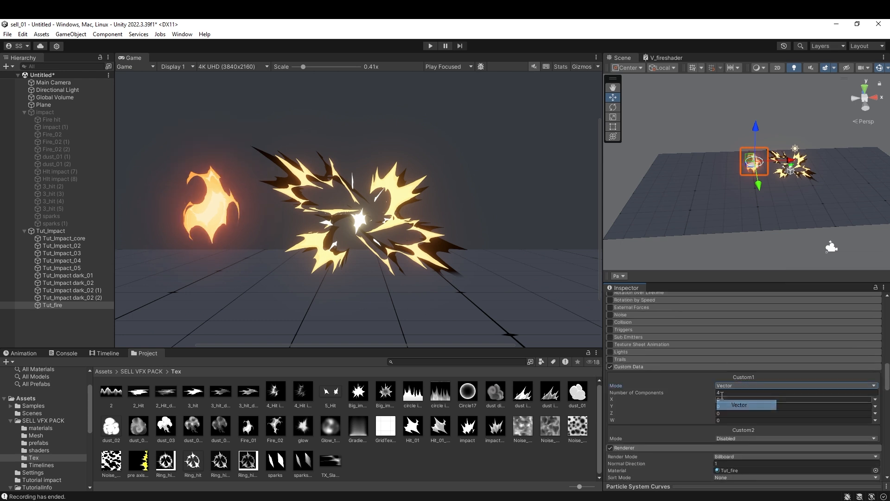
drag(698, 399, 710, 400)
- Set the Dissolve TEX tiling to 1 on both axes and the Dissolve Pan Y value to -0.05
scroll(711, 399, down, 10)
click(749, 392)
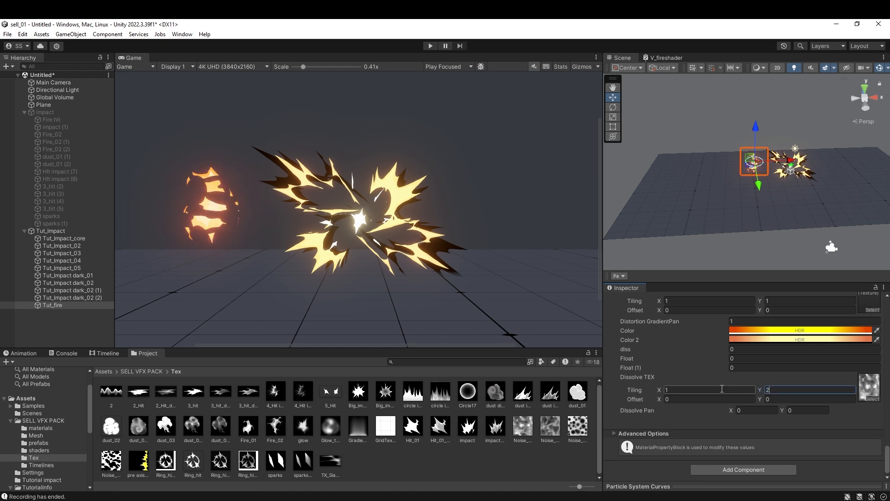
text(1)
key(Tab)
text(1)
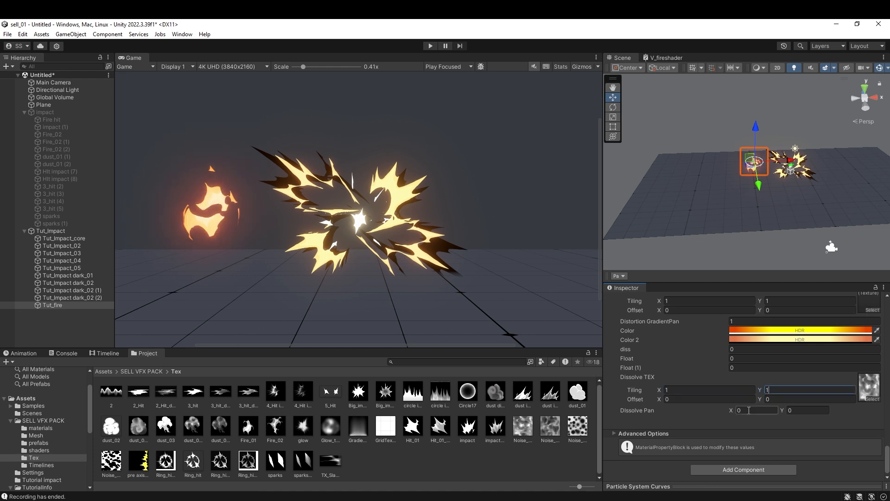
text(0,1)
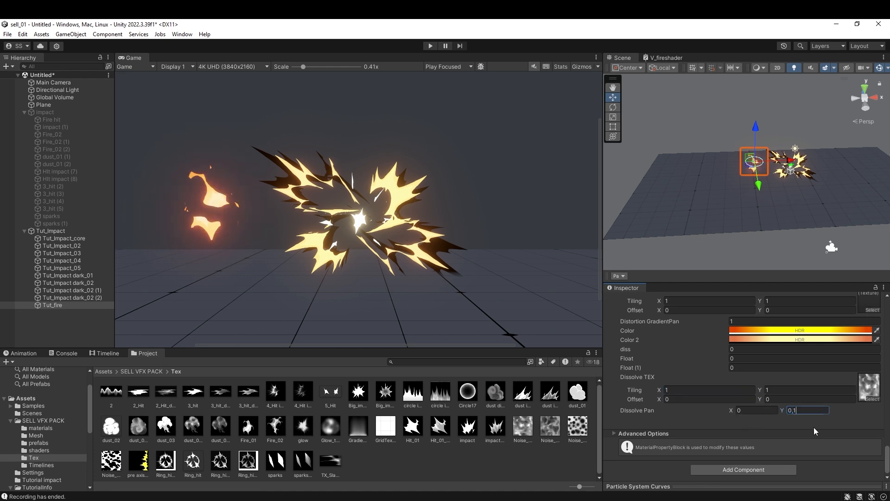
key(Home)
text(-)
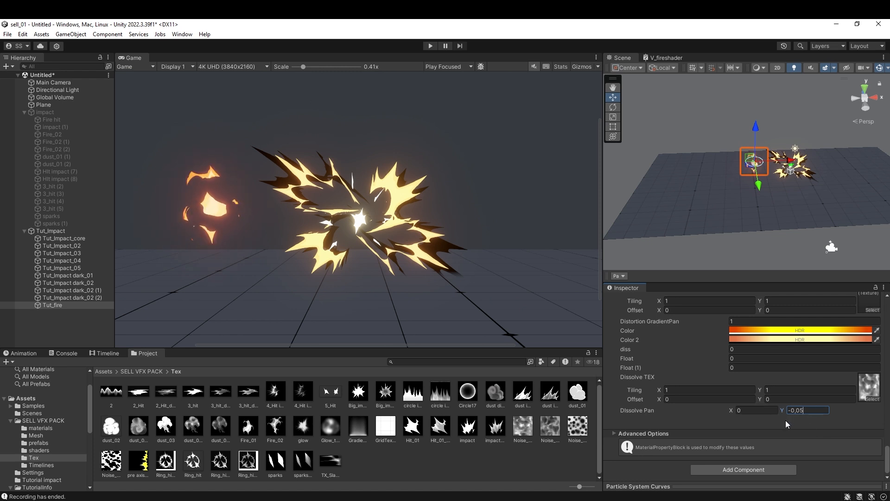
- Assign the soft cloudy noise texture to Distor tex and set Distor intesity to 1.11
scroll(782, 426, up, 4)
scroll(720, 384, down, 2)
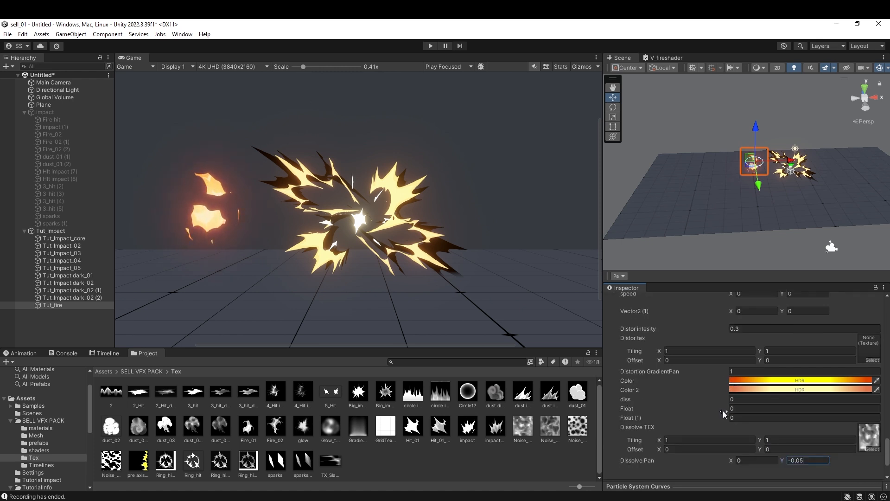
double_click(735, 271)
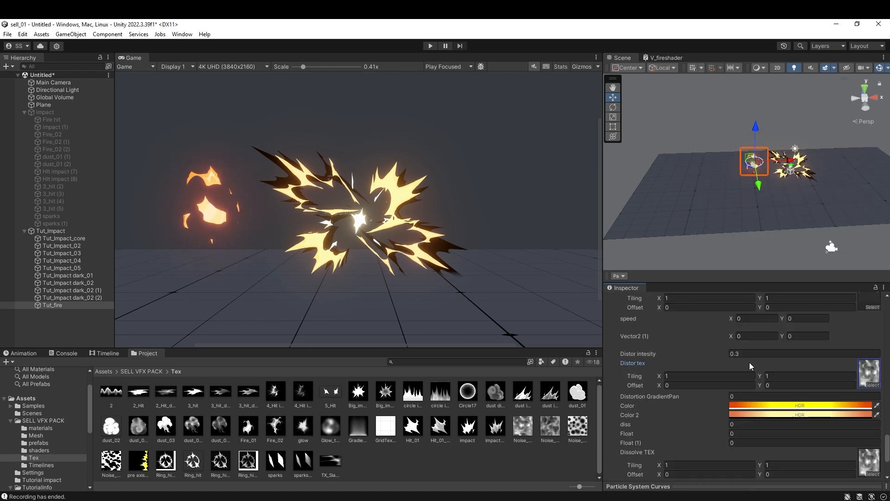
click(738, 353)
text(1.11)
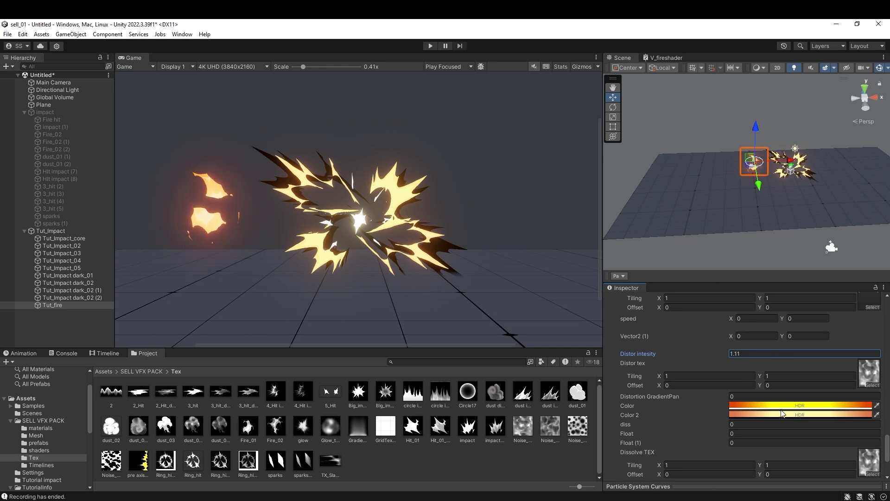
- Set the material's Distortion GradientPan to 0.58 and the Custom1 Y value to 0.13
scroll(782, 411, down, 3)
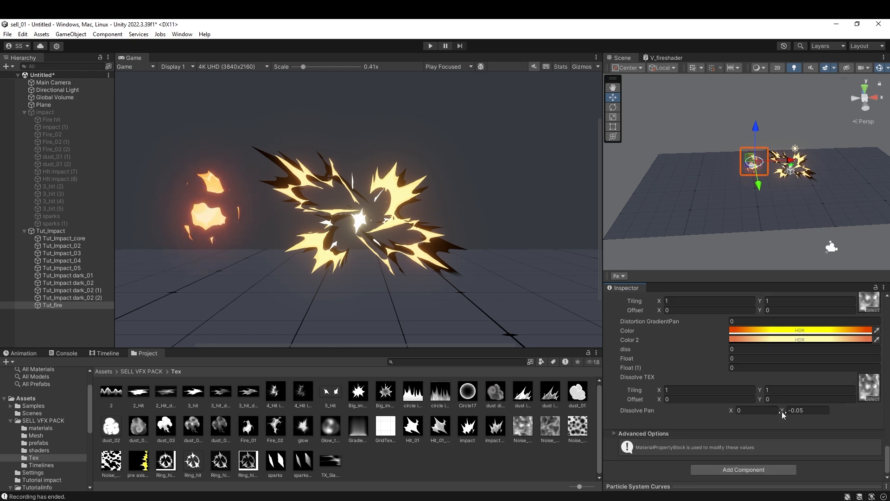
scroll(782, 414, up, 2)
click(731, 371)
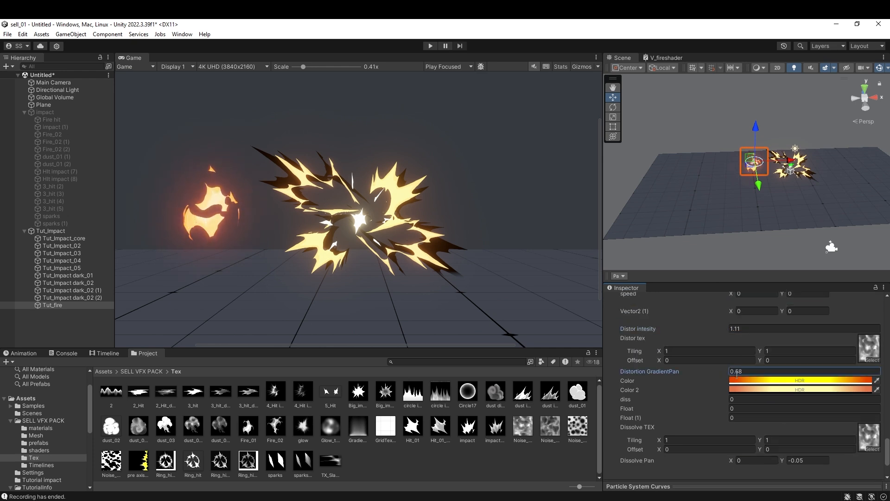
scroll(726, 367, up, 10)
click(724, 353)
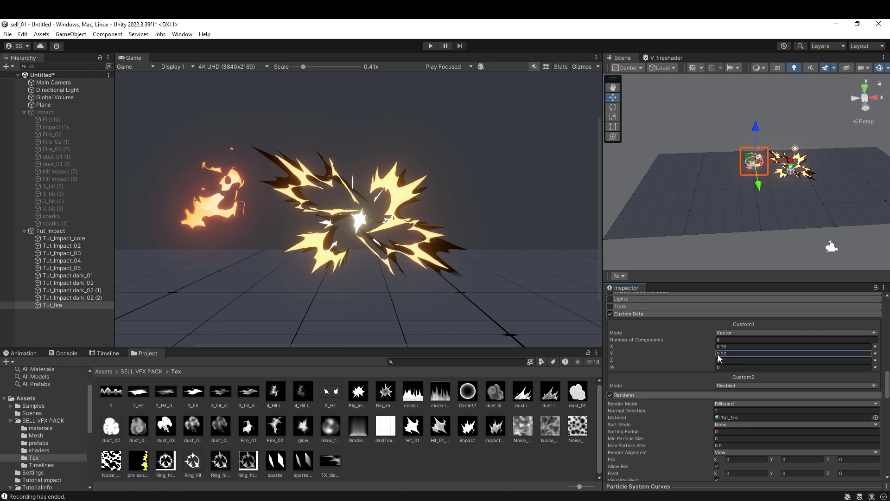
text(0.19)
- Set the Y value of the fire material's Vector2 (1) to -0.12, leaving speed at 0
scroll(775, 434, down, 6)
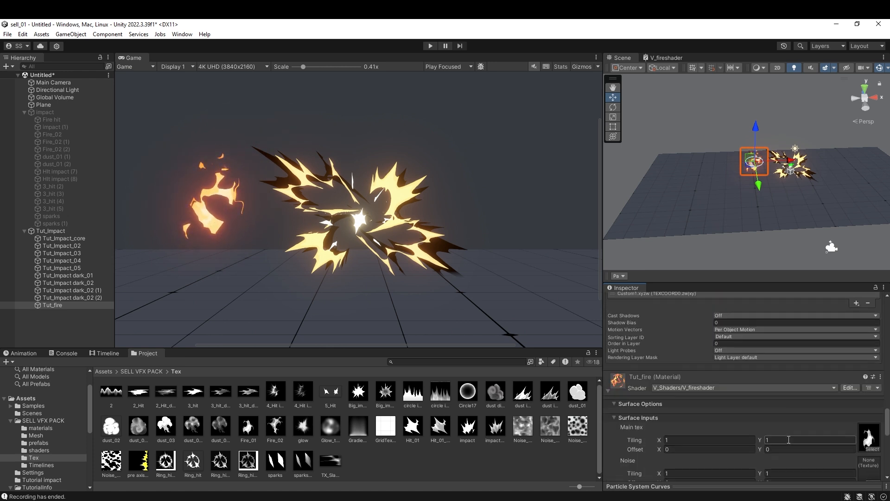
scroll(790, 440, down, 1)
drag(782, 393, 773, 394)
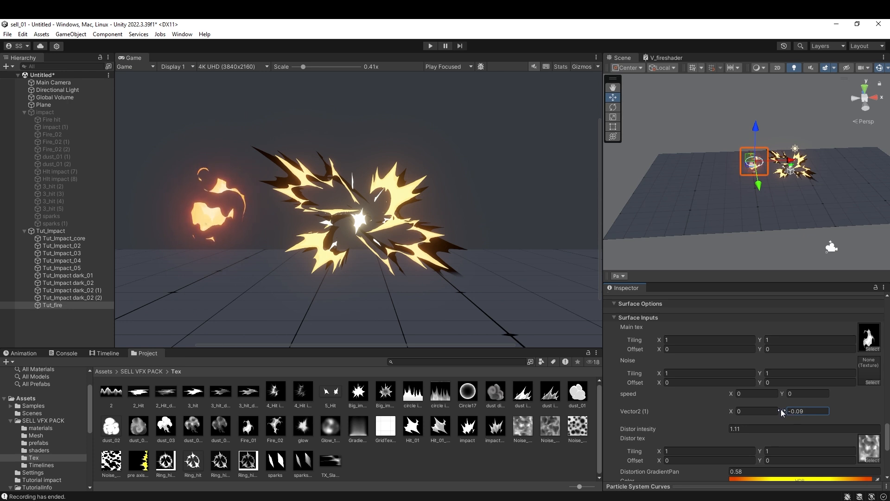
drag(779, 409, 744, 411)
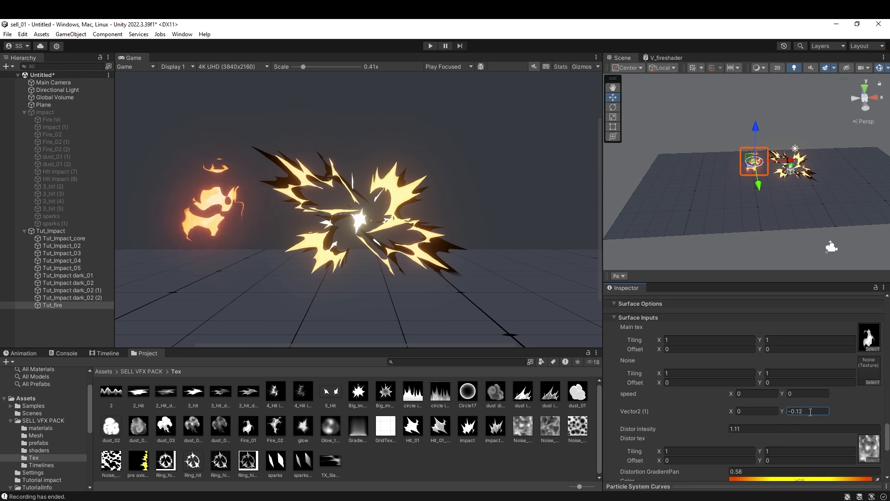
- Raise the fire material's Distortion GradientPan to 1.16
scroll(787, 432, down, 5)
scroll(787, 432, up, 3)
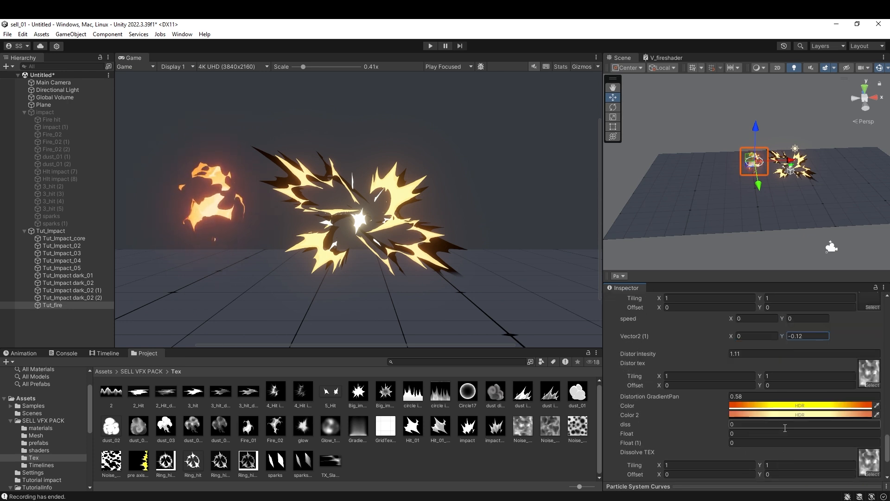
scroll(786, 433, down, 3)
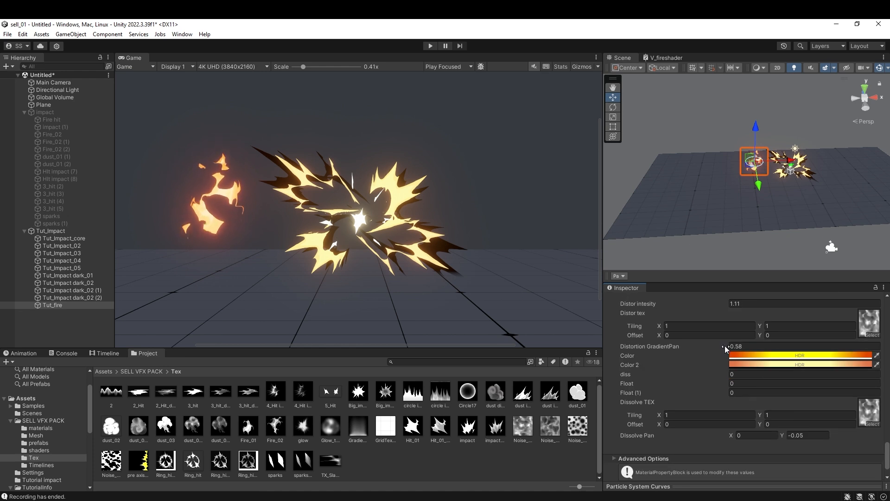
drag(733, 346, 735, 346)
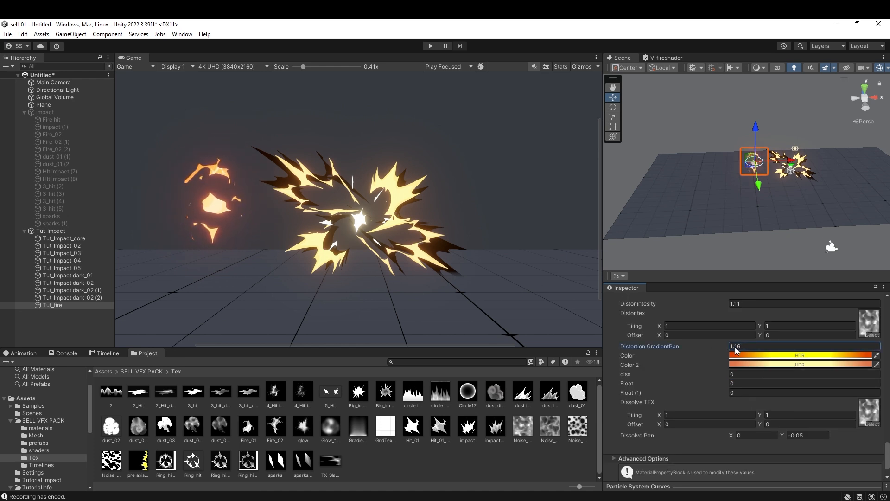
scroll(801, 422, down, 1)
- Test higher Custom1 X values up to 0.88, and drive X with an ease-in curve rising from 0 to about 0.9
scroll(797, 399, up, 15)
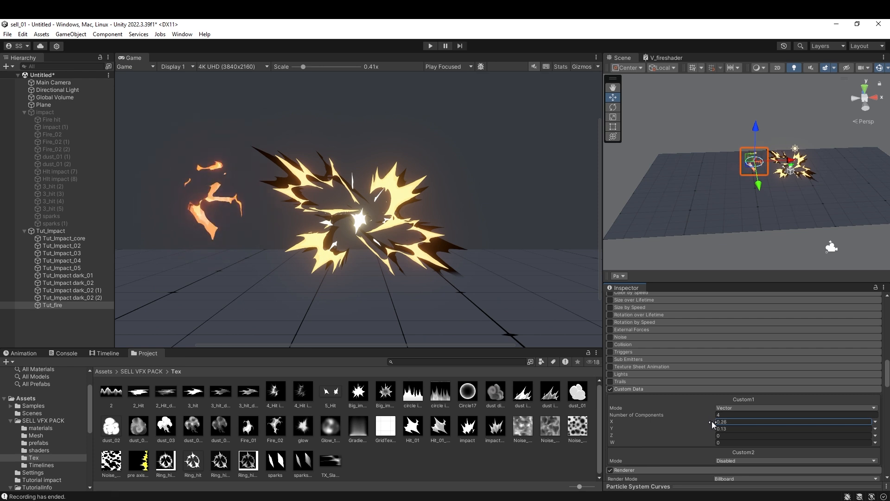
drag(707, 420, 738, 422)
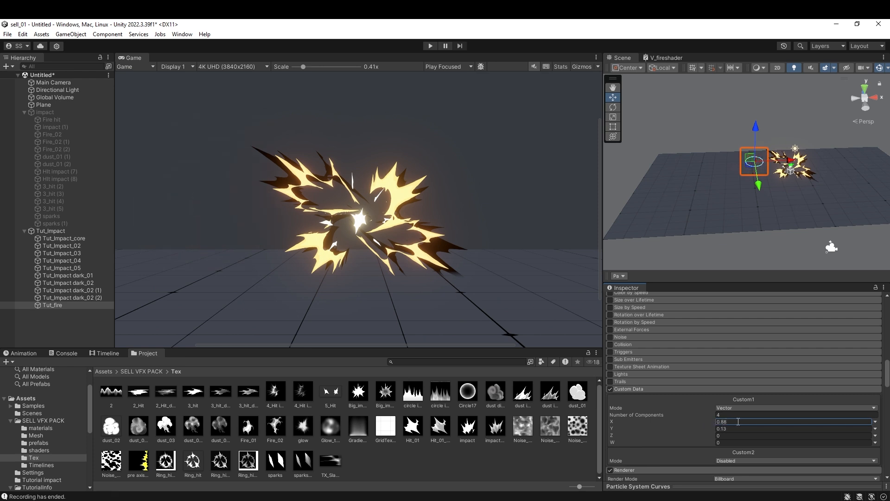
click(875, 422)
click(815, 441)
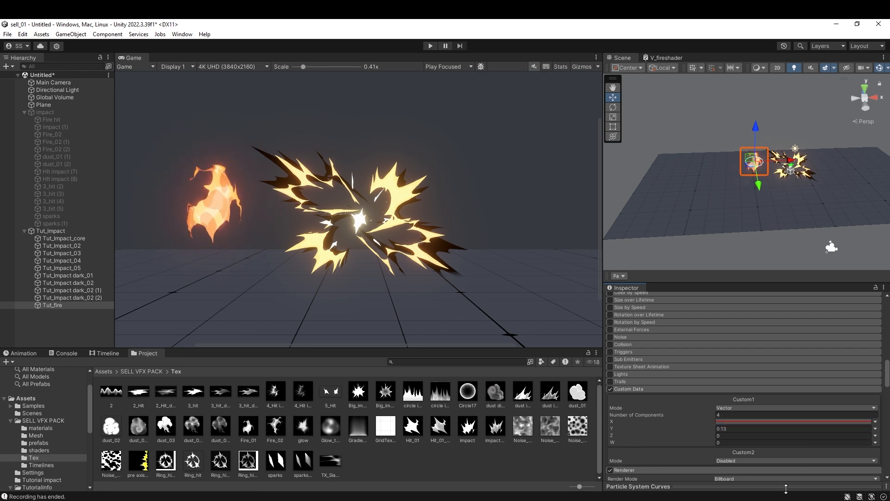
click(785, 486)
drag(880, 414, 884, 373)
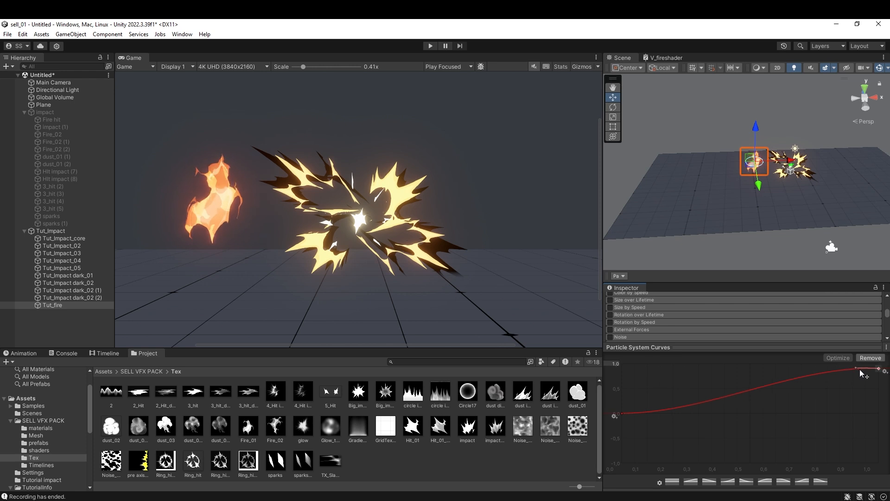
- Replay the particle effect and examine the fire's dissolve in a zoomed-out Game view
click(624, 276)
click(663, 190)
click(663, 190)
scroll(326, 218, down, 4)
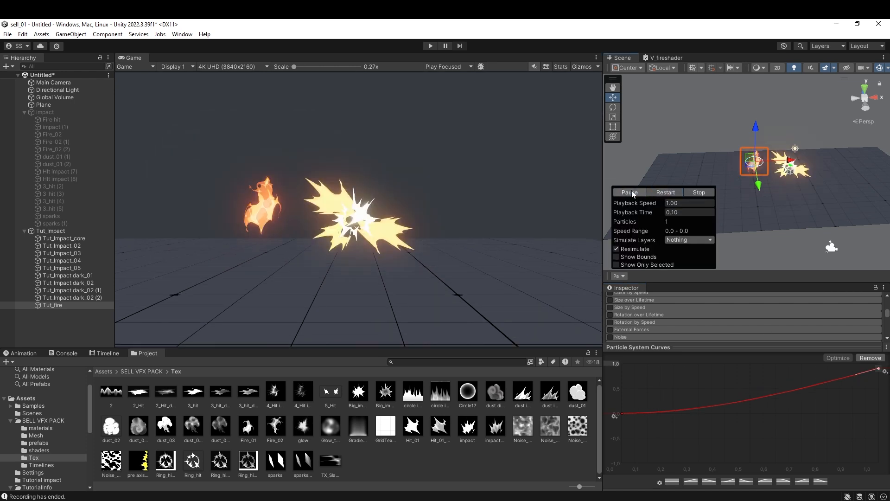
- Set Tut_fire's Start Lifetime and Duration to 0.7, and bring up the particle playback controls
click(725, 345)
scroll(730, 378, up, 3)
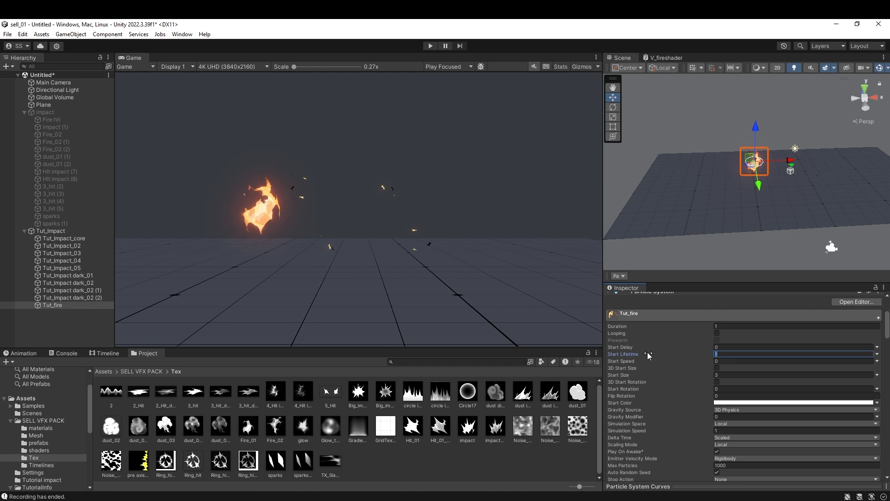
text(0.7)
click(657, 327)
text(0.7)
click(619, 276)
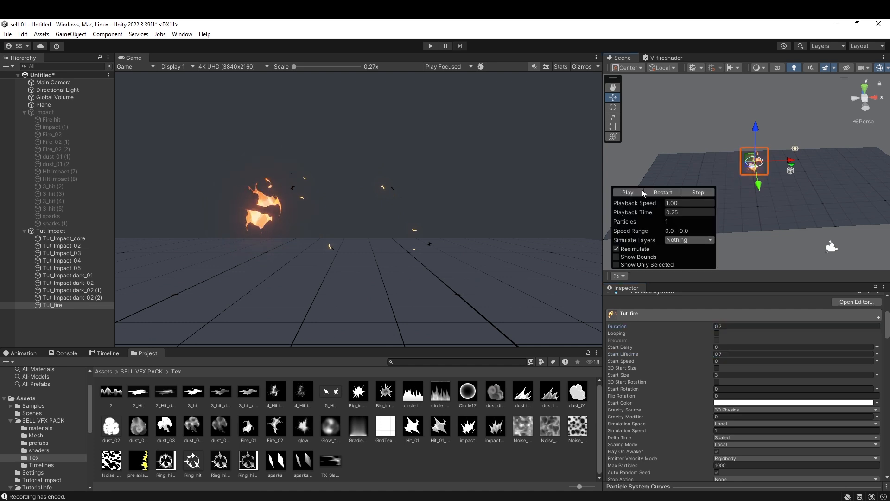
- Freeze the effect mid-playback and test Custom1 Y values up to 0.46 on Tut_fire
click(665, 191)
click(630, 188)
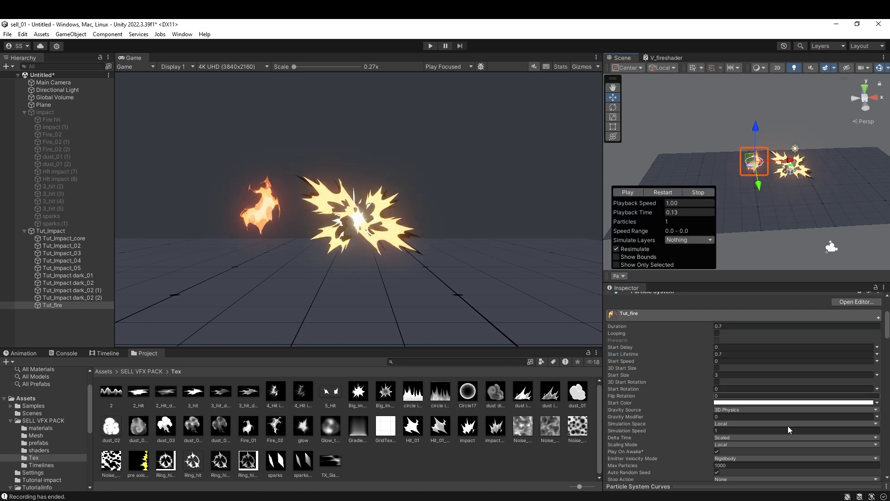
scroll(765, 427, down, 15)
click(716, 354)
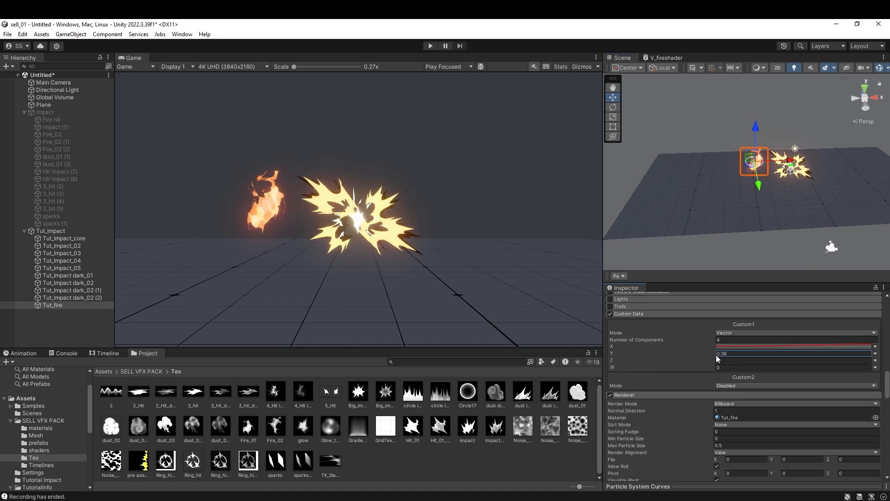
text(-0.25)
drag(713, 355, 790, 357)
- Drive Tut_fire's Custom1 Y with an ease-in curve rising from 0 to about 0.27, and replay the effect
right_click(769, 353)
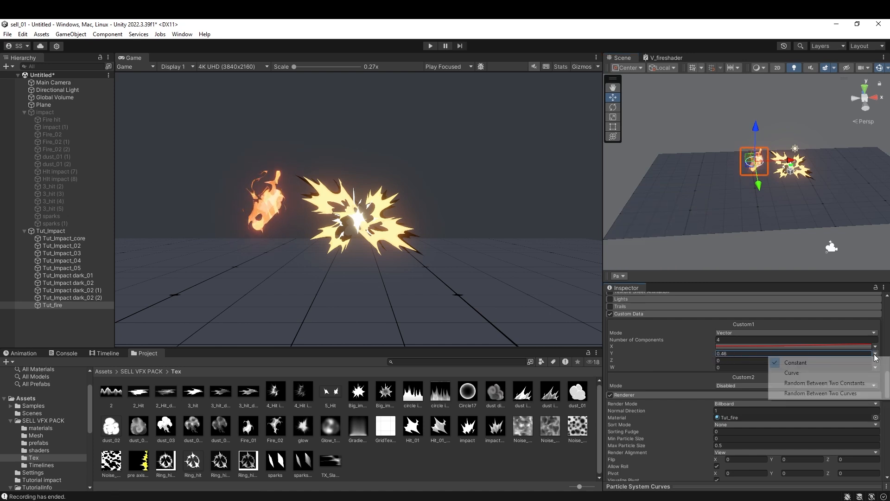
click(807, 374)
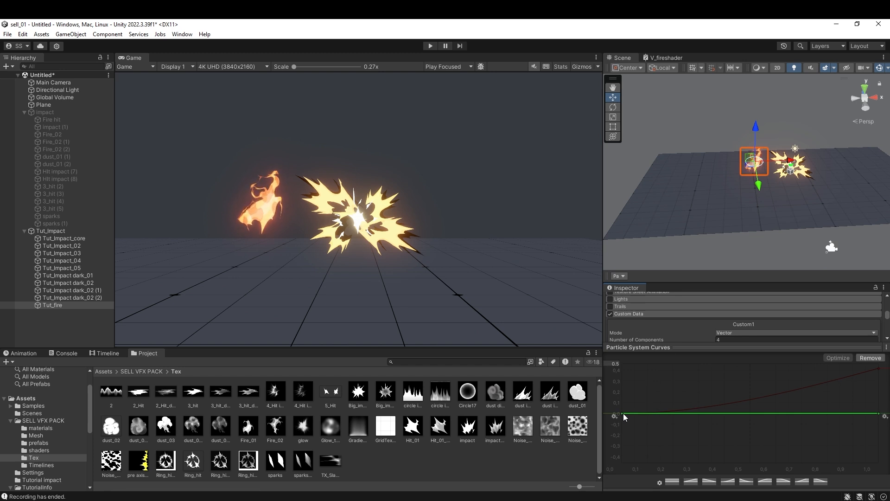
drag(878, 413, 858, 391)
click(618, 276)
click(655, 191)
click(658, 191)
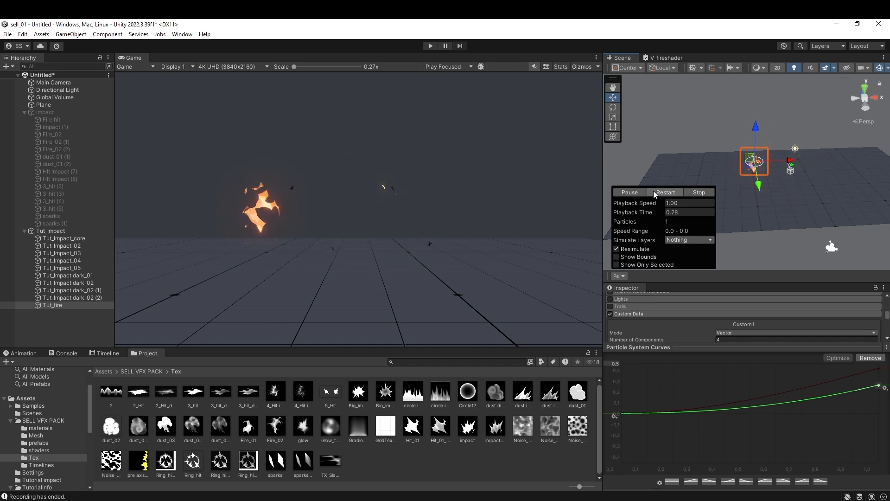
- Pause the replayed effect at its start and set Tut_fire's emission burst Count to 5
click(724, 347)
scroll(750, 352, up, 10)
click(615, 275)
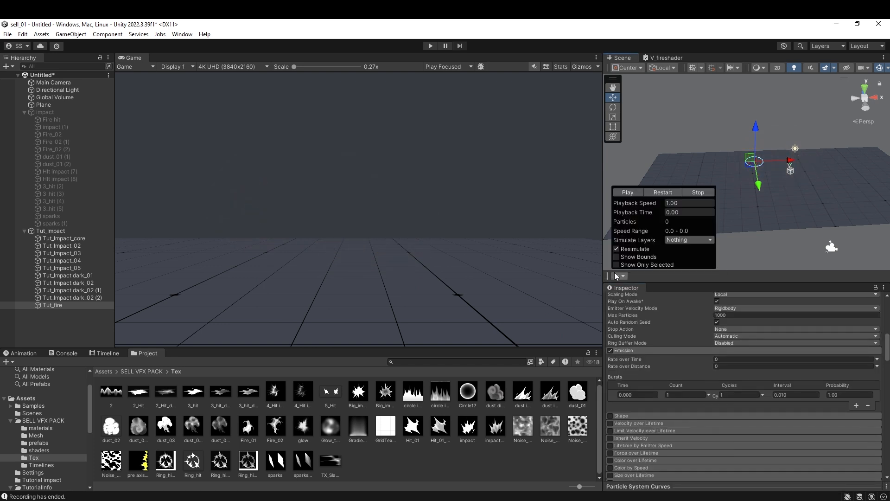
click(650, 188)
click(633, 192)
scroll(741, 425, up, 3)
scroll(741, 424, up, 3)
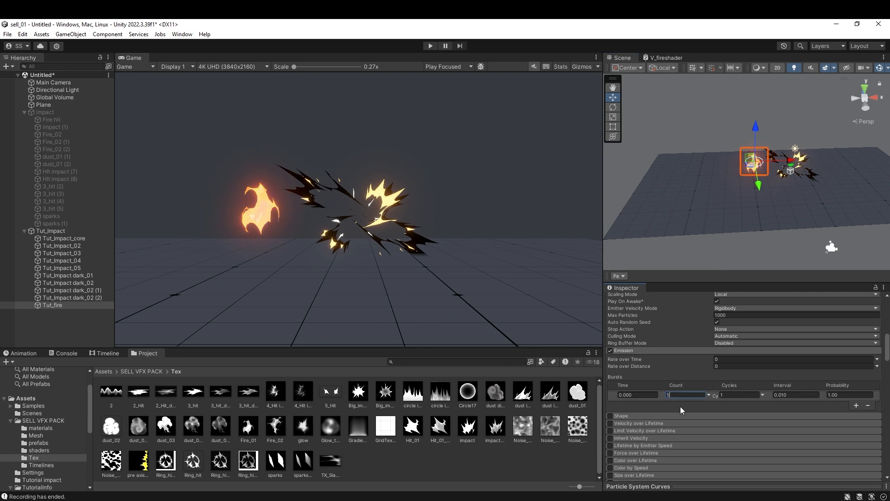
click(717, 342)
drag(622, 350, 607, 349)
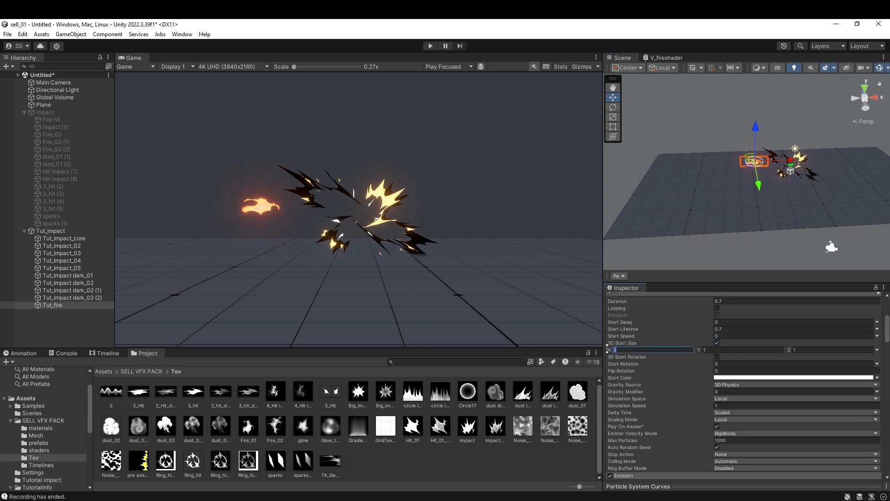
text(1)
click(717, 343)
- Randomize Tut_fire's Start Size between the constants 0.5 and 2
click(877, 350)
click(815, 380)
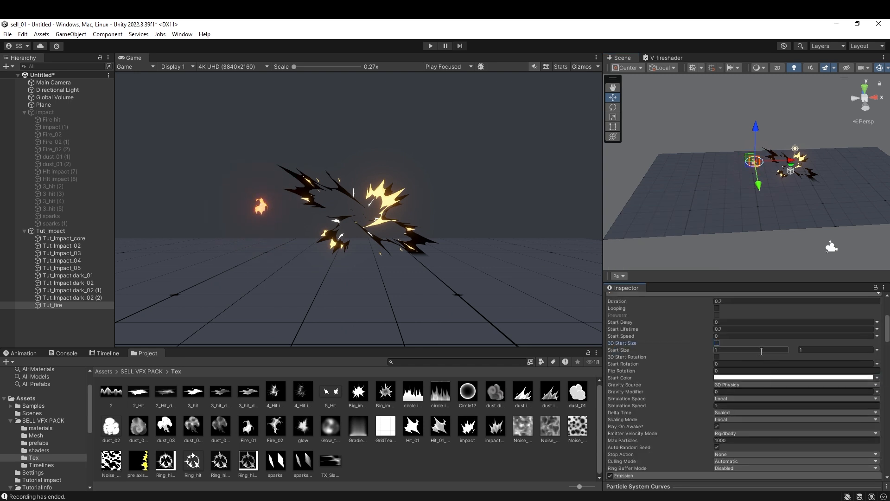
text(0.5)
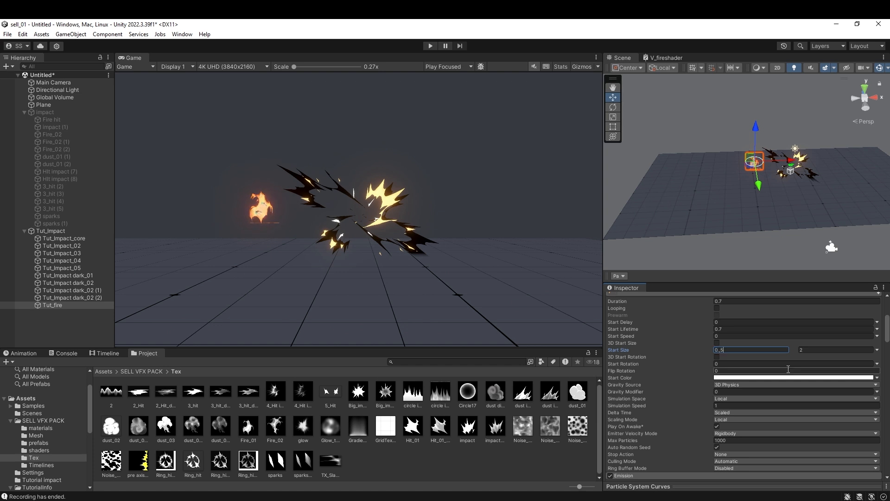
- Enable Tut_fire's cone-shaped emission, and switch Start Speed to Random Between Two Constants with both values 5
scroll(781, 402, down, 8)
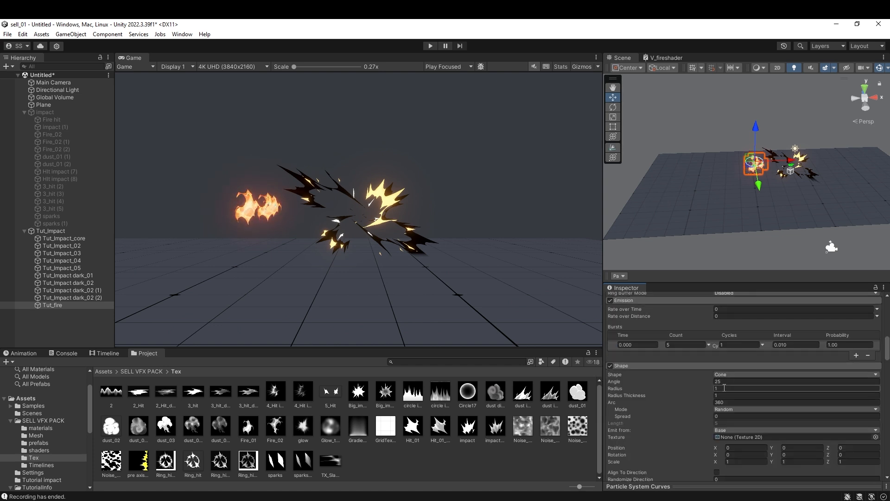
scroll(742, 393, up, 8)
click(708, 336)
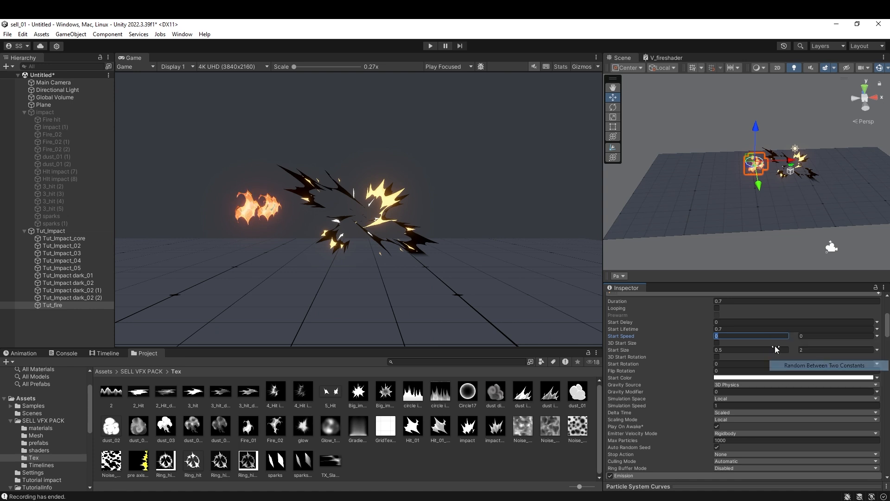
- Adjust Tut_fire's emission cone to an Angle of 27.22 and a Radius of 0.3
scroll(765, 390, down, 8)
drag(710, 409, 703, 414)
scroll(788, 417, up, 10)
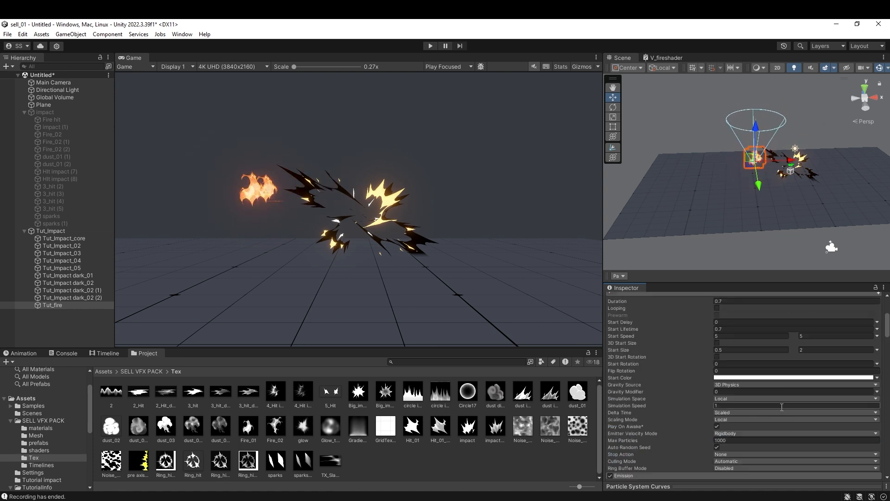
- Enable 3D Start Rotation on Tut_fire with a random Z between 360 and 0, and replay the effect
click(717, 431)
click(877, 439)
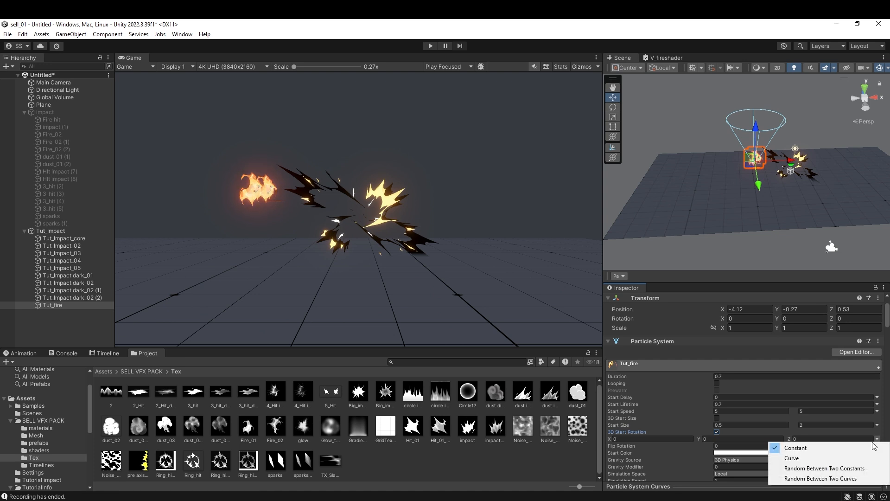
click(825, 469)
click(830, 439)
text(36)
scroll(759, 436, down, 10)
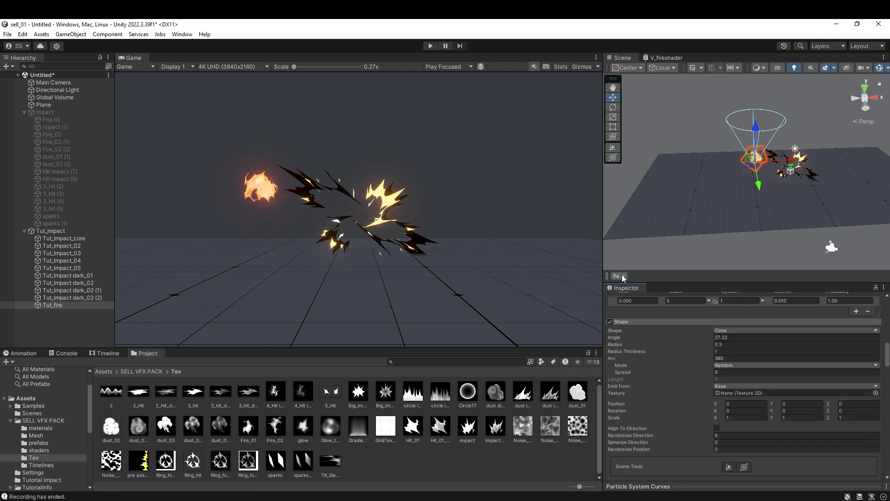
click(660, 192)
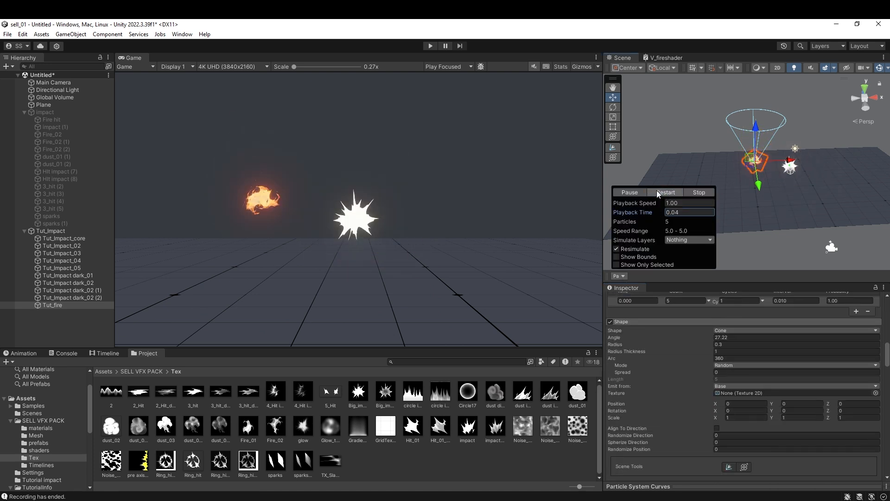
- Enable Limit Velocity over Lifetime on Tut_fire with Dampen 0.1 and a curve-driven Speed, and replay the effect
scroll(612, 347, down, 5)
click(611, 341)
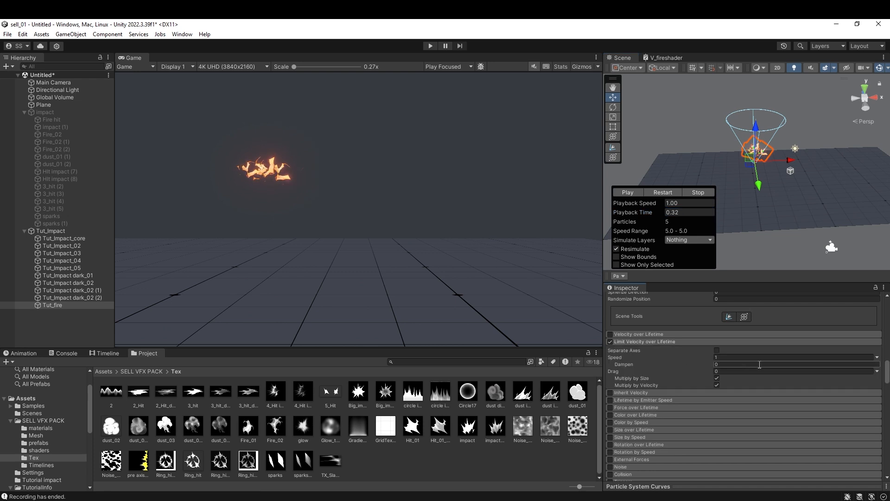
text(0,1)
click(665, 193)
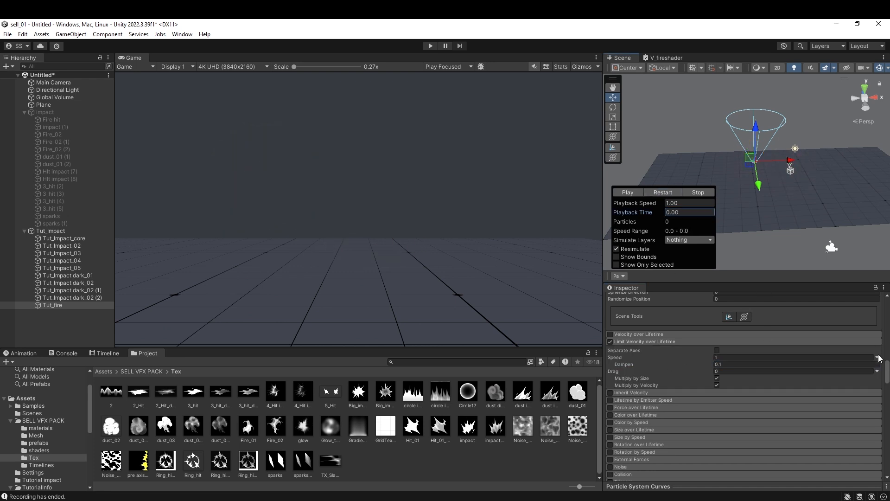
click(878, 357)
click(820, 376)
click(662, 192)
- Randomize Tut_fire's Start Lifetime between 0.3 and 0.7, then replay and pause the effect
scroll(723, 383, up, 15)
click(877, 354)
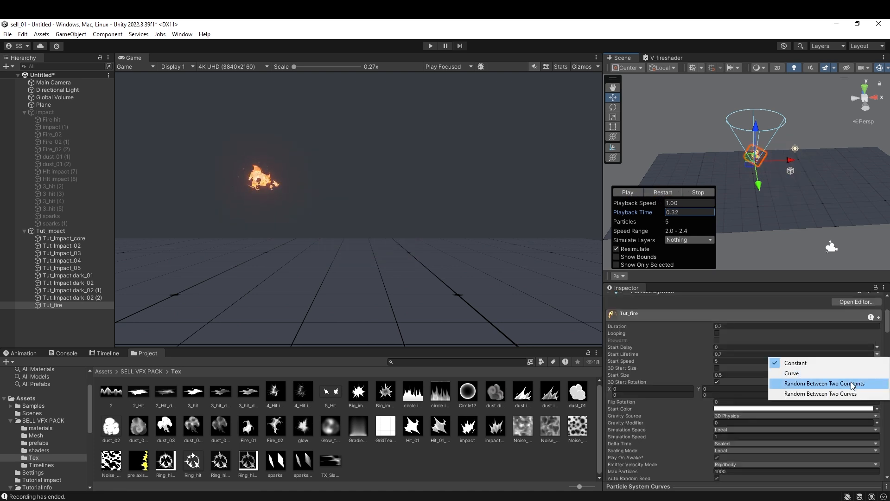
click(816, 383)
text(0,3)
click(660, 192)
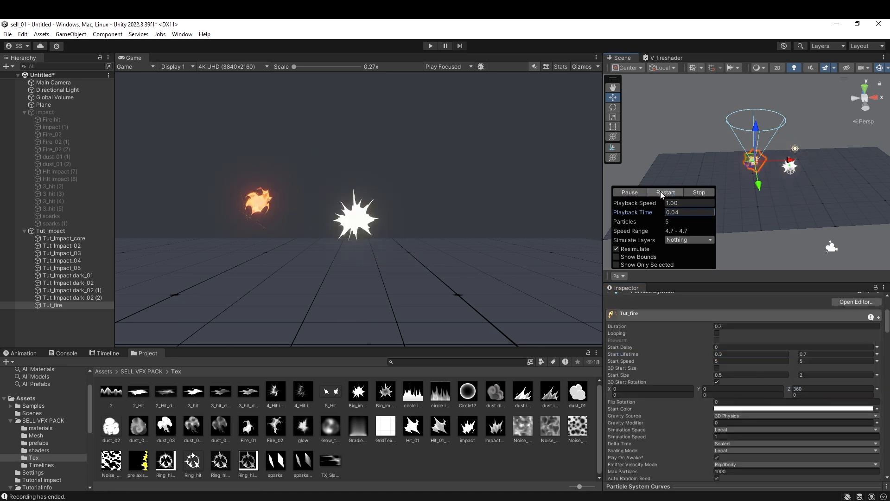
click(630, 191)
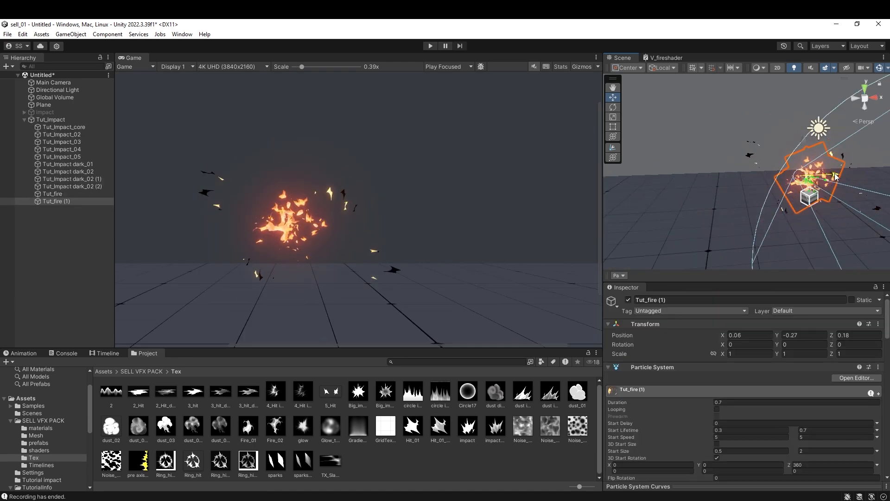
- Replace the bursts of Tut_fire (1) with a Rate over Time of 15, and set its Duration to 2
scroll(774, 393, down, 10)
click(673, 368)
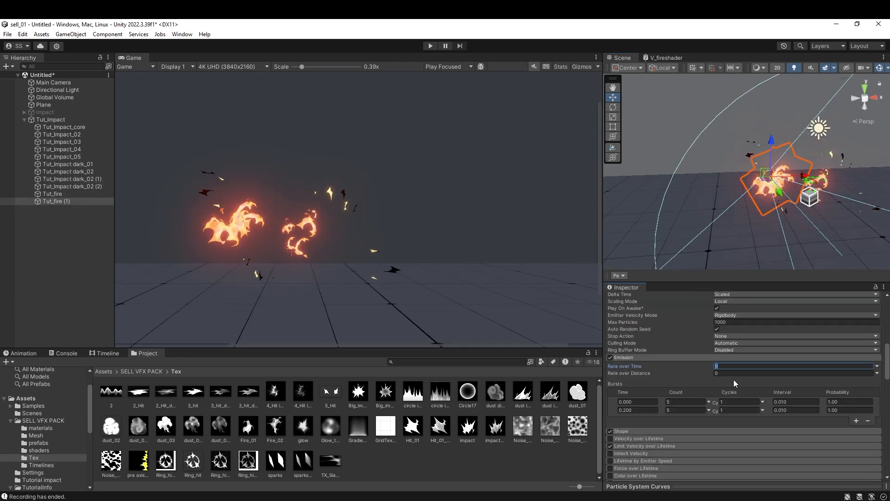
scroll(733, 379, up, 10)
click(723, 402)
text(2)
key(Return)
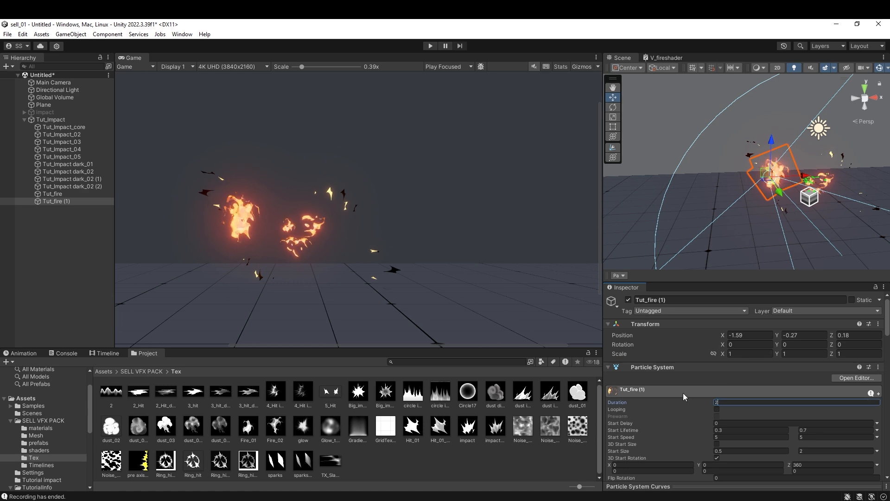
- Enable Size over Lifetime on Tut_fire (1) and replay the effect
click(672, 190)
scroll(764, 392, down, 1)
scroll(764, 392, down, 10)
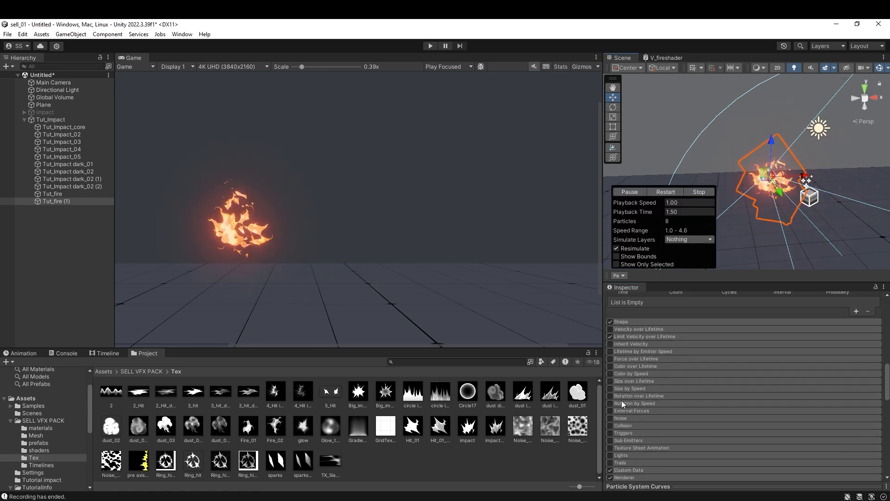
click(623, 276)
click(661, 190)
click(660, 189)
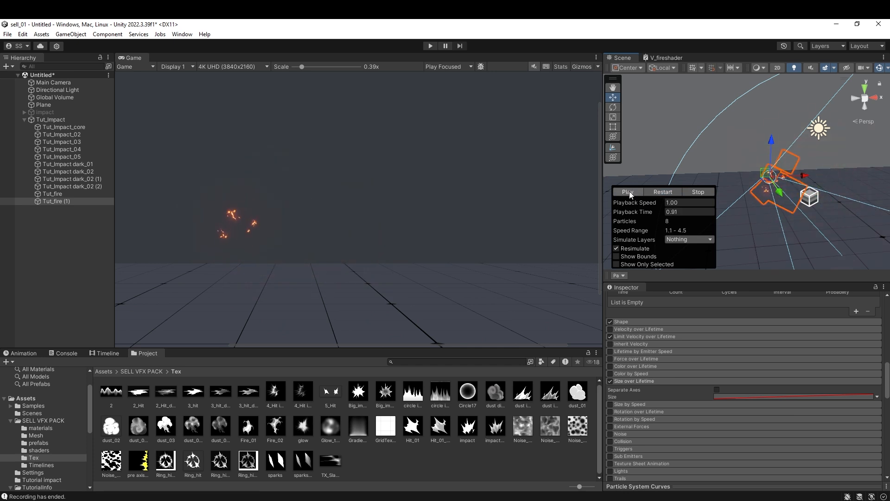
- Shrink the emission cone Radius of Tut_fire (1) to 0.0001, then replay and pause the effect
scroll(639, 422, up, 5)
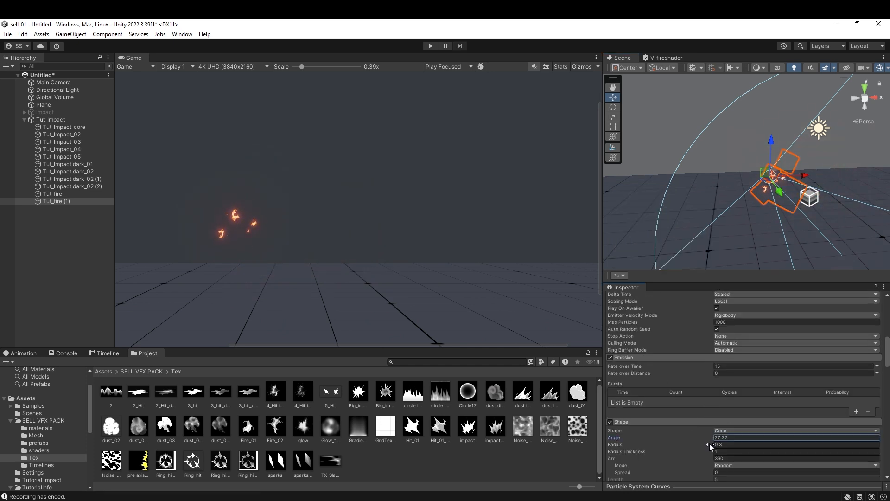
drag(709, 443, 703, 443)
click(618, 275)
click(661, 190)
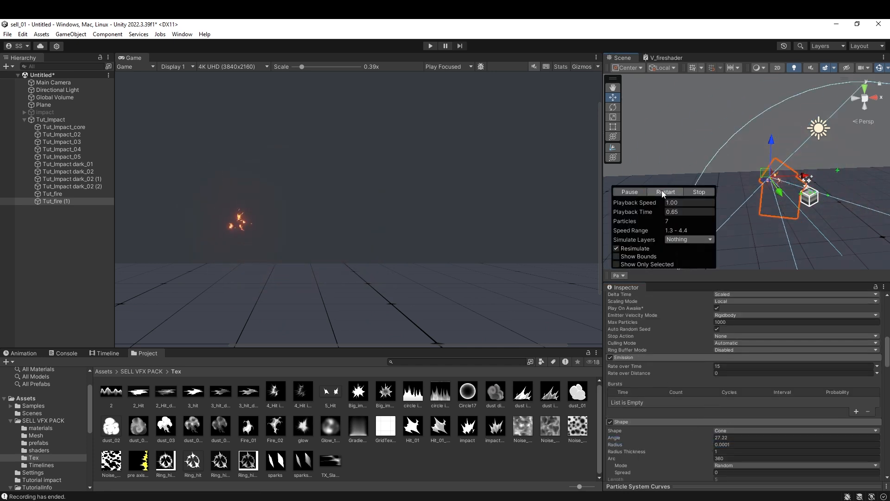
click(661, 190)
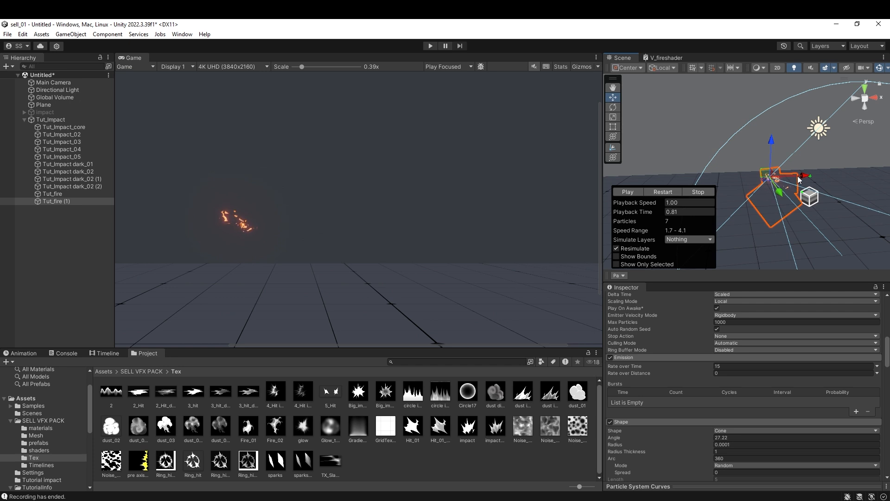
- Move Tut_fire (1) onto the impact at X 0.4, and raise its size curve's starting point to about 0.4
drag(798, 180, 847, 176)
scroll(708, 419, down, 5)
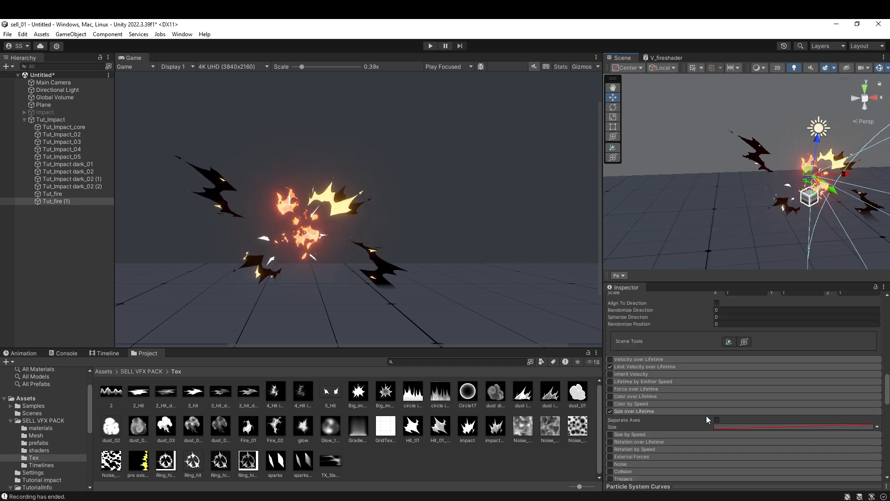
click(741, 425)
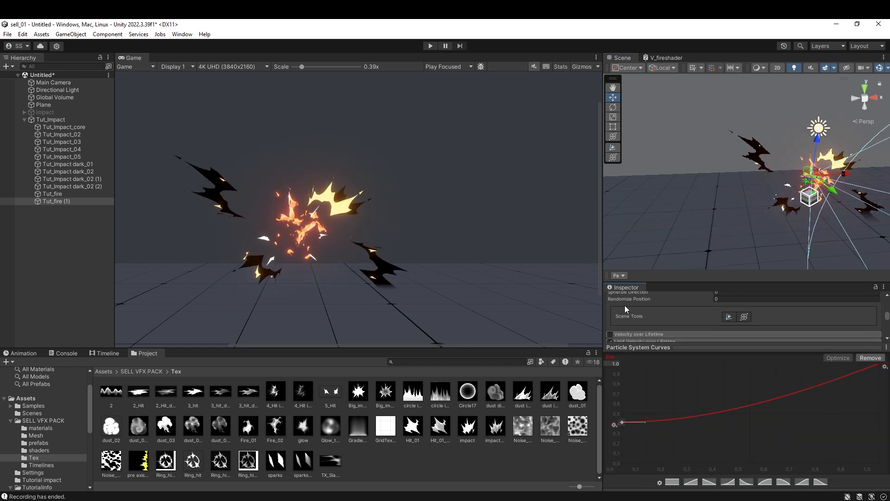
click(668, 192)
click(650, 192)
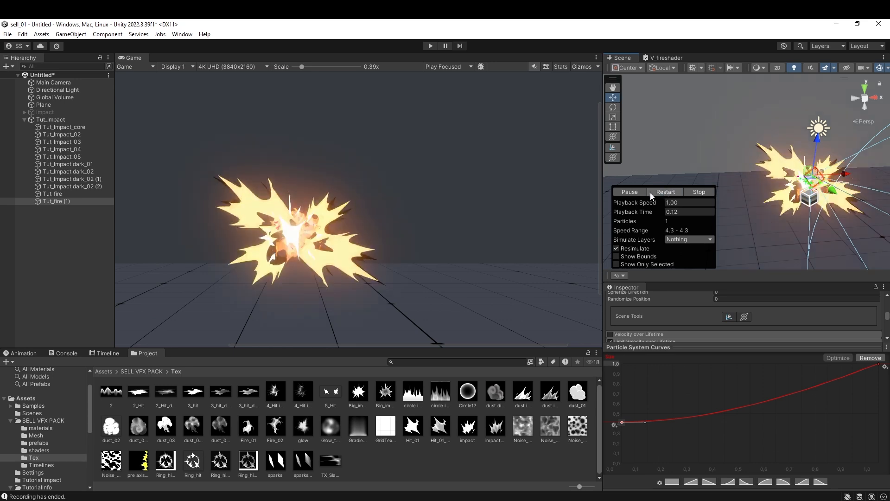
- Set the Duration of Tut_fire (1) to 1 and replay the combined explosion several times
click(733, 348)
scroll(737, 355, up, 10)
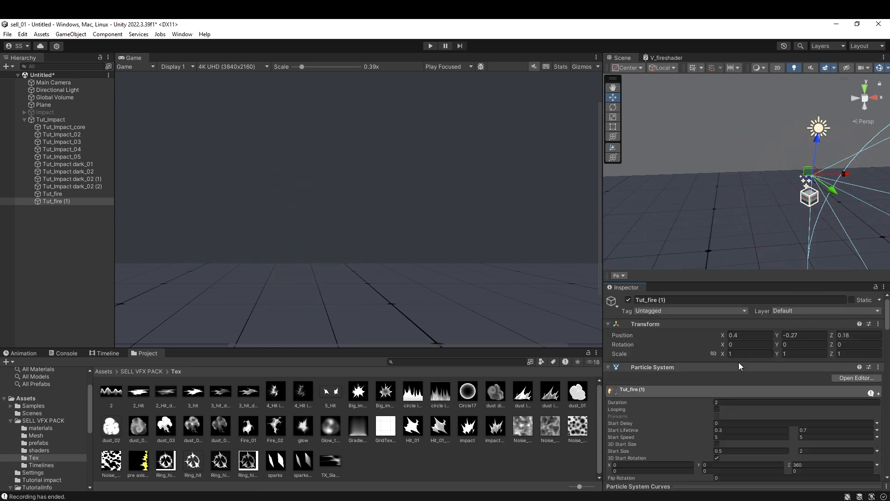
click(621, 275)
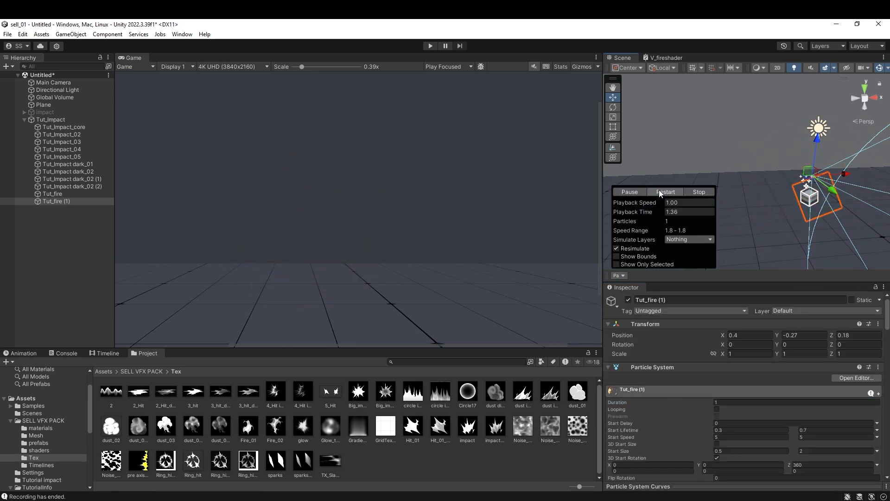
click(659, 189)
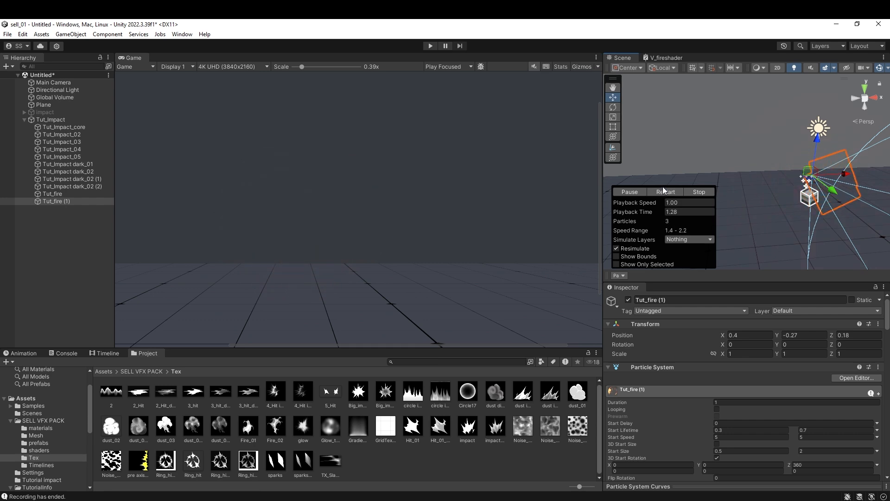
click(664, 190)
click(663, 190)
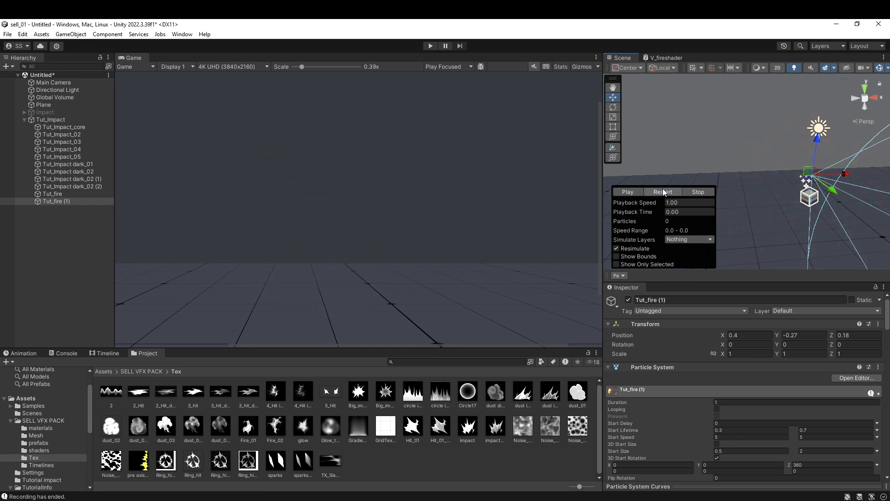
- Replay the combined explosion several times and, with playback paused, shift Tut_fire (1) to X 0.2 before resuming
click(664, 190)
click(666, 189)
click(666, 191)
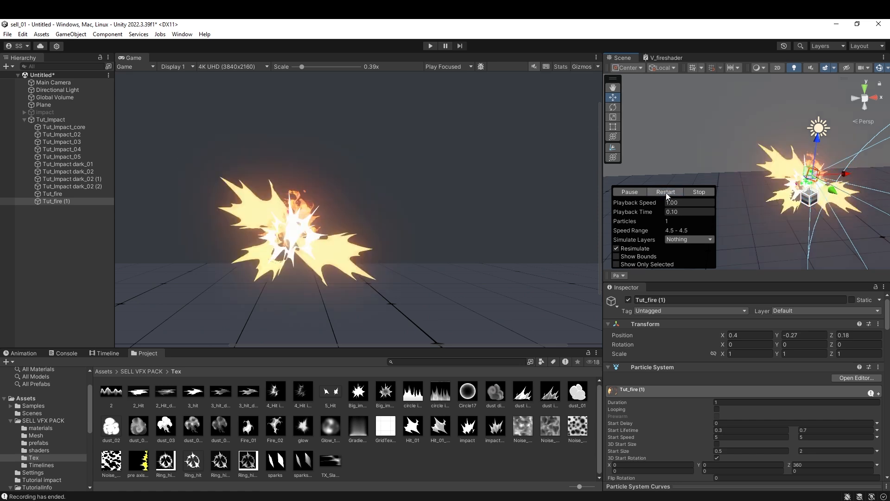
click(665, 191)
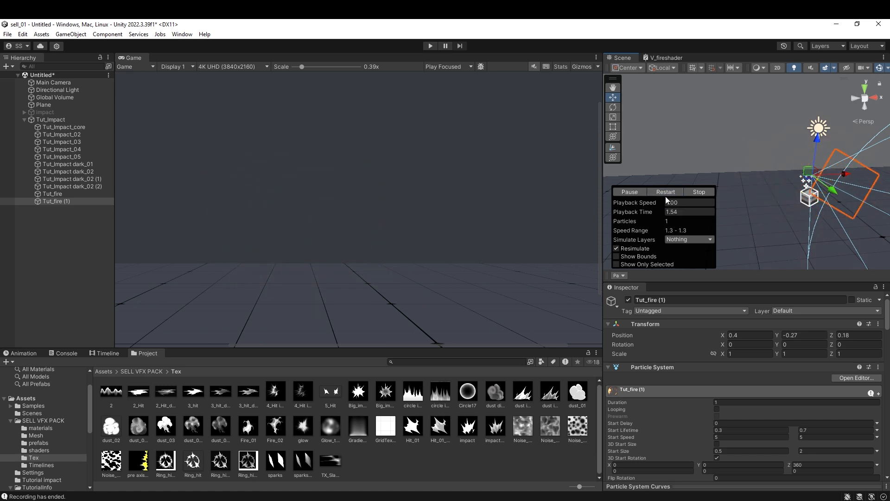
click(667, 191)
click(667, 191)
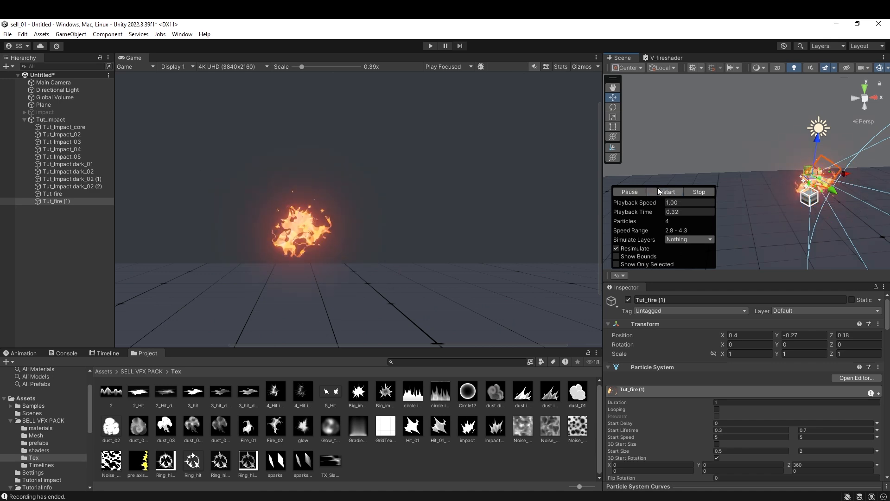
click(662, 191)
click(633, 191)
drag(846, 174, 842, 174)
click(641, 190)
- Move Tut_fire aside from the impact to X -2.44 and enable Size over Lifetime on it
click(52, 193)
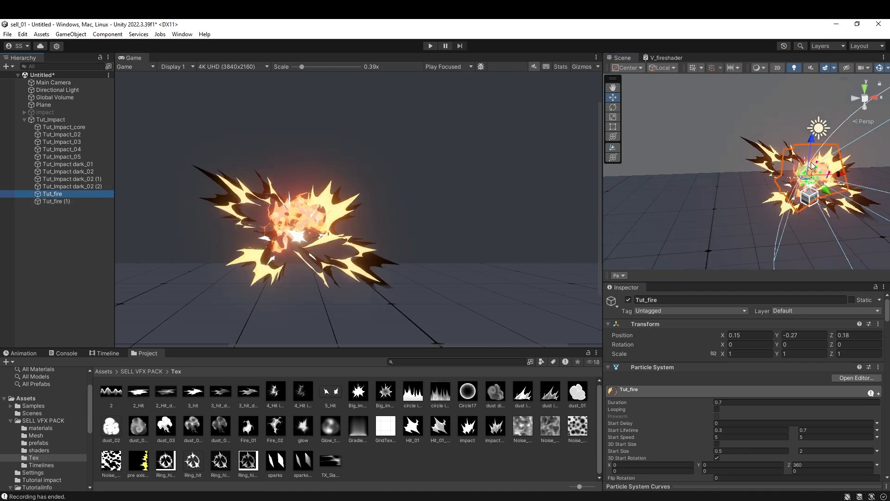
click(663, 190)
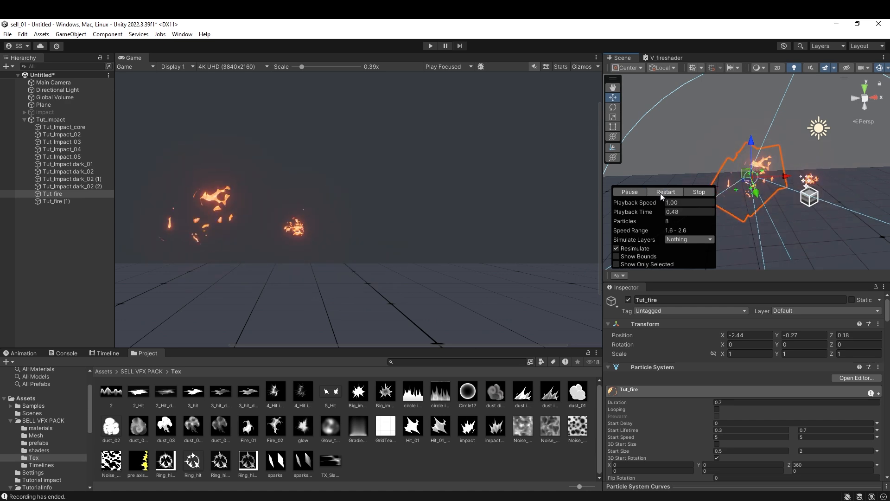
scroll(653, 441, down, 10)
scroll(653, 440, down, 15)
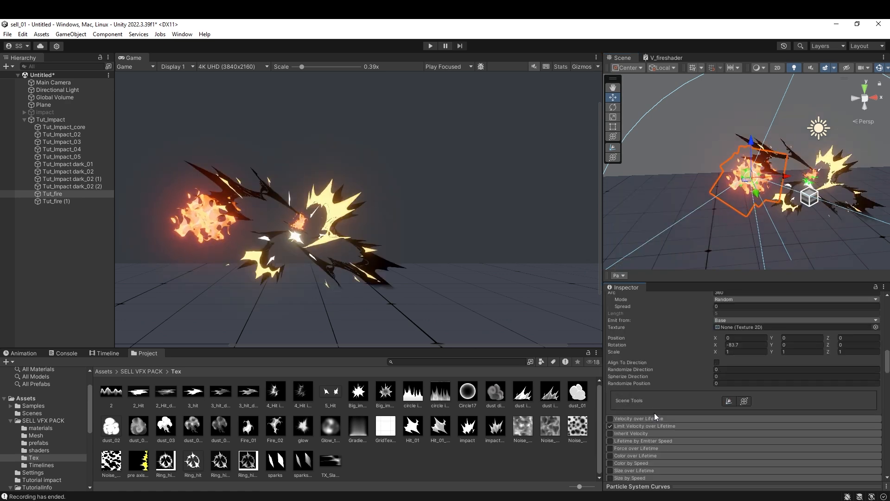
click(610, 396)
click(633, 396)
click(732, 413)
click(711, 487)
- Shape Tut_fire's size curve to rise steeply to about 0.85 early in the lifetime and ease up to 1.0, and replay
double_click(656, 406)
drag(657, 405, 655, 368)
drag(678, 365, 677, 368)
click(878, 363)
drag(856, 366, 857, 363)
drag(656, 367, 656, 370)
click(619, 275)
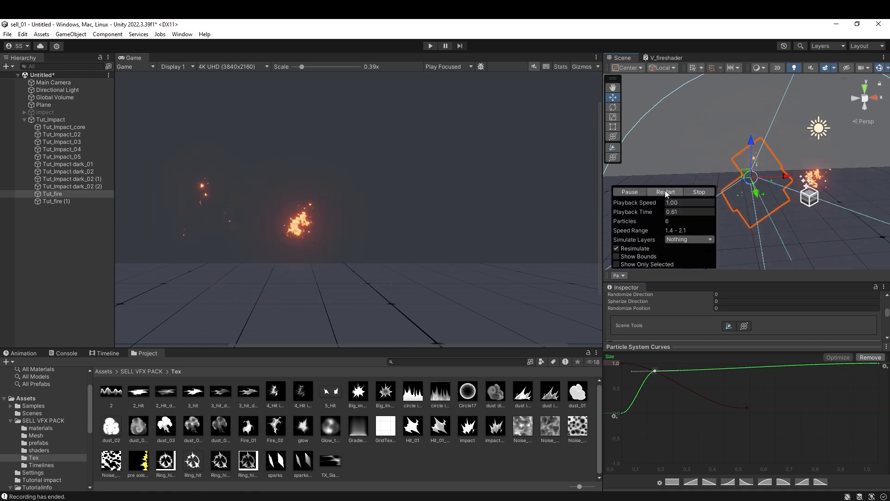
click(686, 348)
- Set the Time of Tut_fire's second emission burst to 0.1 and replay the effect
scroll(700, 393, up, 9)
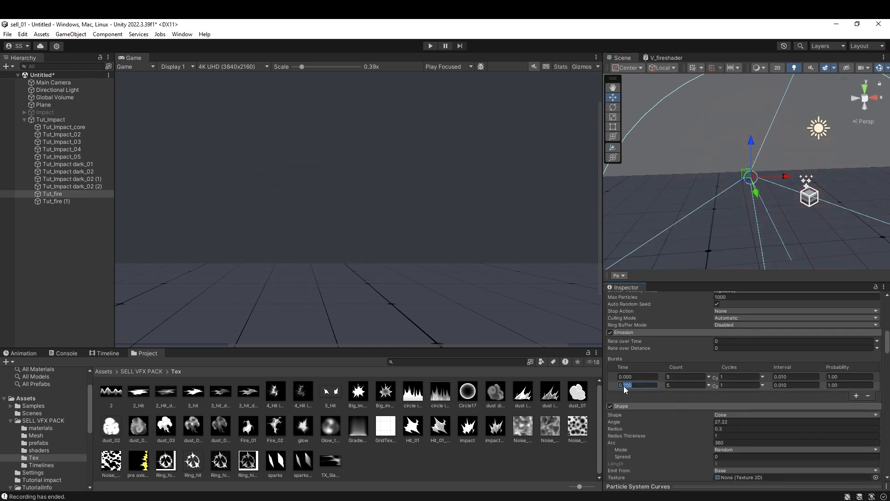
text(0.1)
key(Return)
click(661, 188)
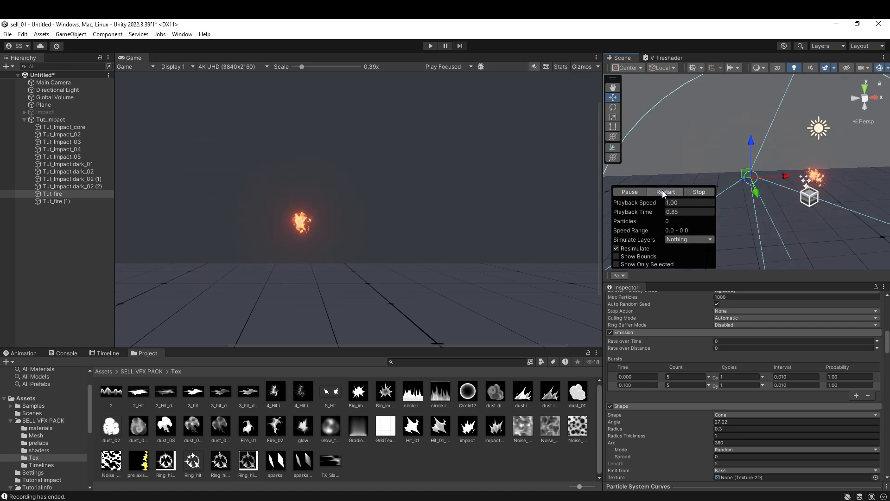
- Set Tut_fire's maximum Start Speed to 15 and return it to the impact at X 0.51, replaying the effect
scroll(727, 408, up, 7)
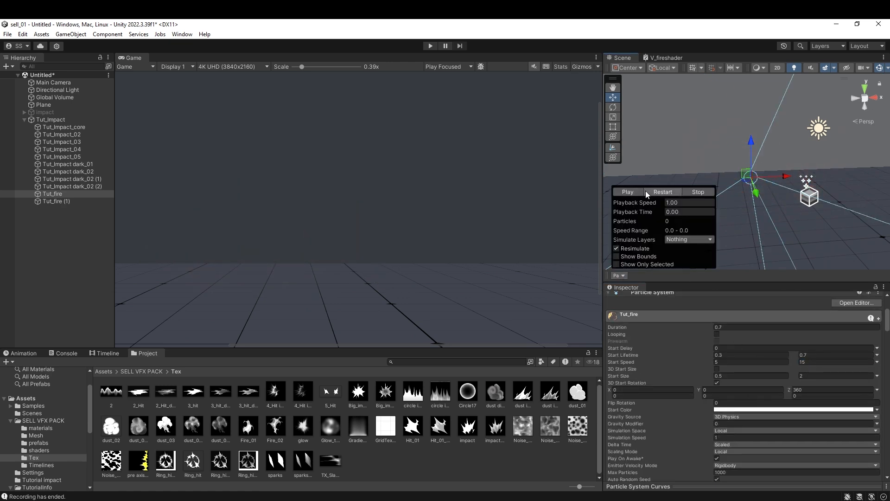
click(659, 191)
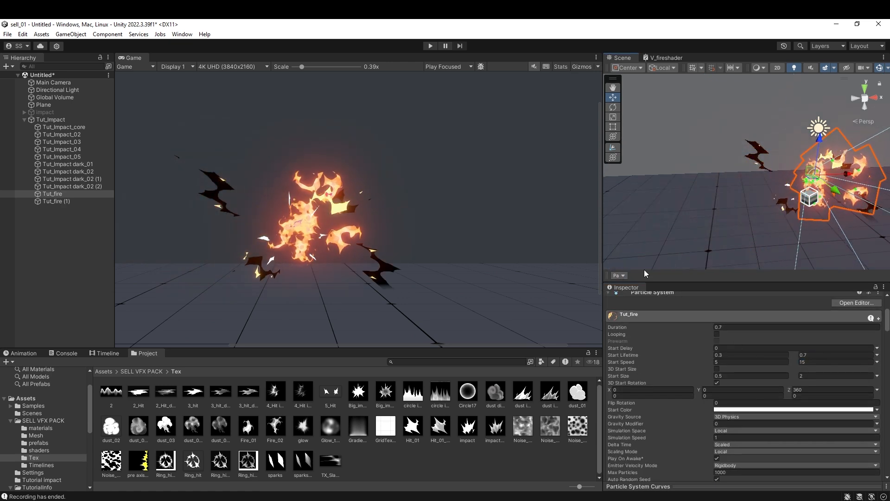
click(669, 190)
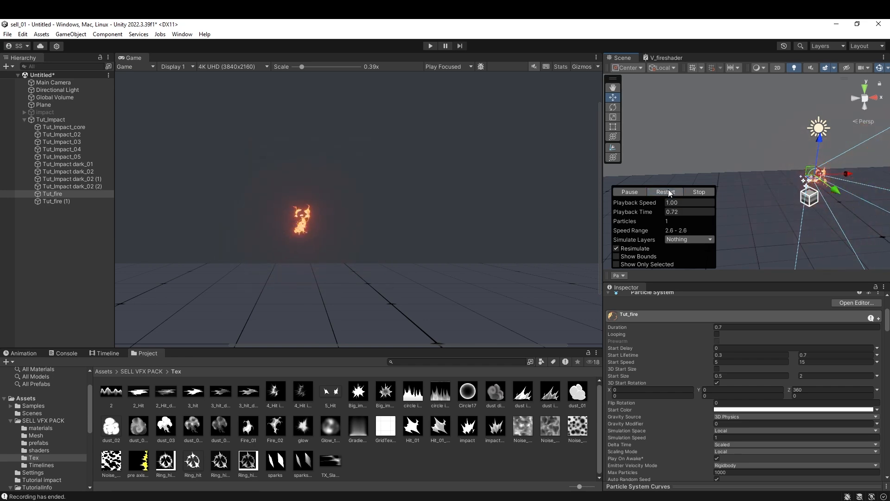
- Set the Duration of Tut_fire (1) to 0.7 and replay the explosion
click(56, 201)
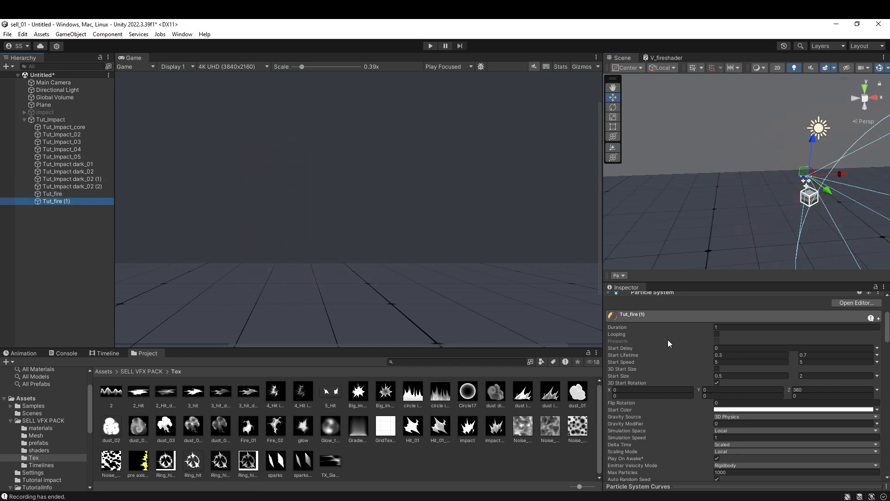
scroll(667, 340, up, 3)
click(716, 402)
text(0.7)
key(Return)
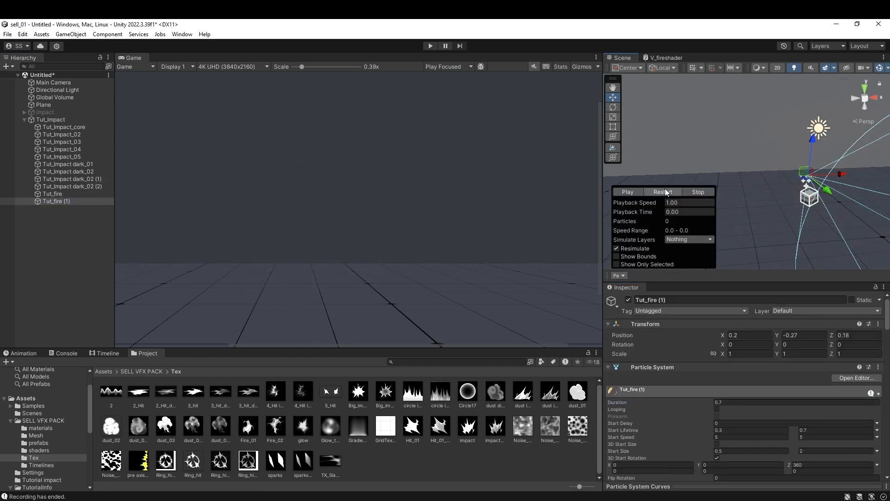
click(666, 190)
click(663, 191)
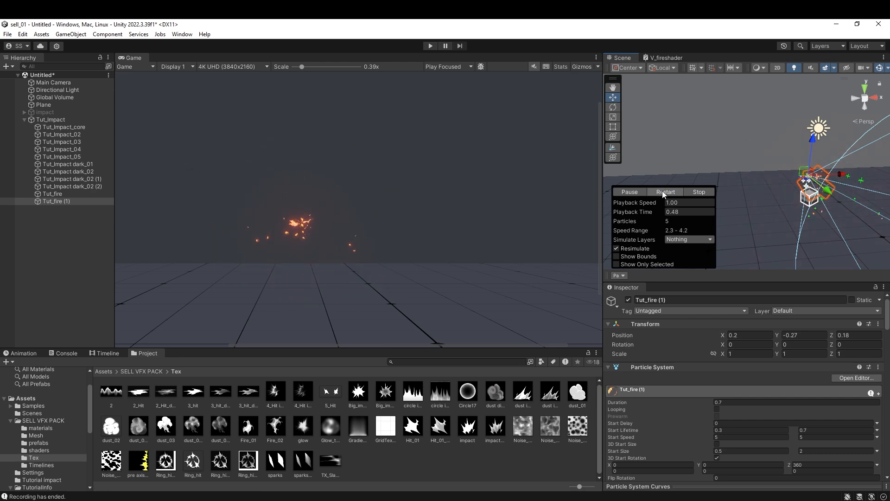
click(666, 190)
- Pause the effect at a playback time of 0.15 and assign Noise_01 as the fire material's Noise texture
click(638, 193)
drag(638, 210, 661, 209)
scroll(757, 329, down, 15)
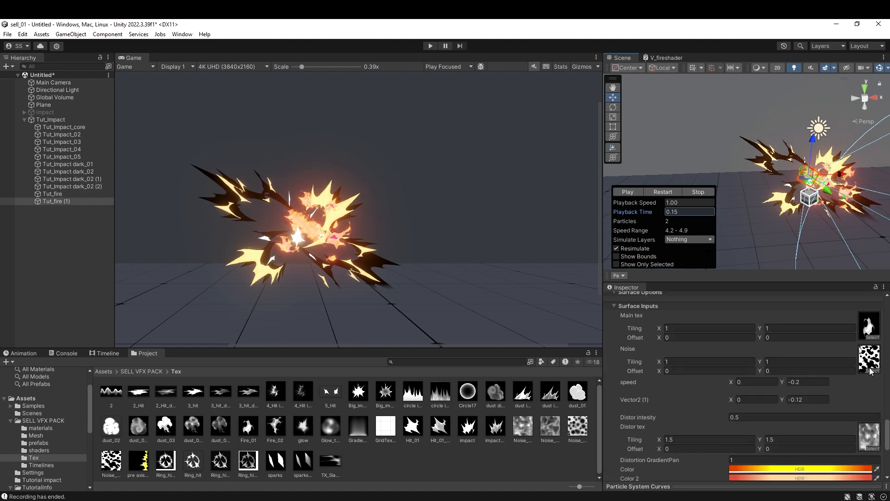
click(869, 372)
click(754, 265)
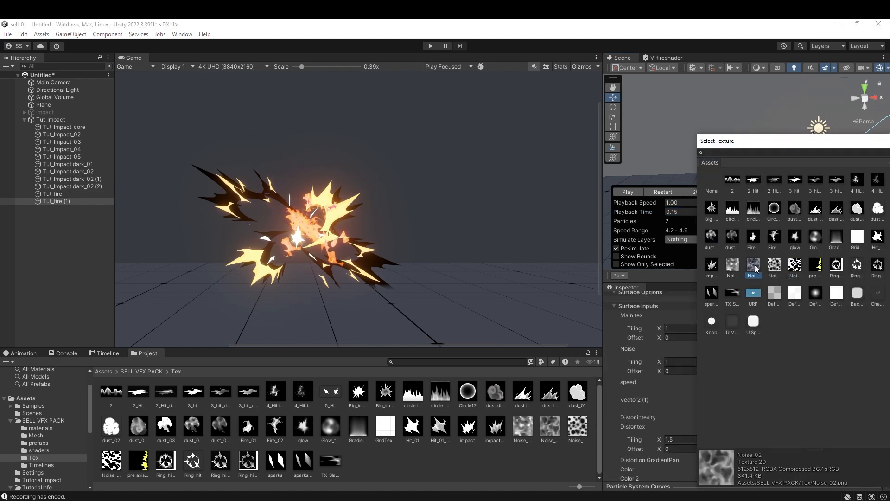
click(731, 265)
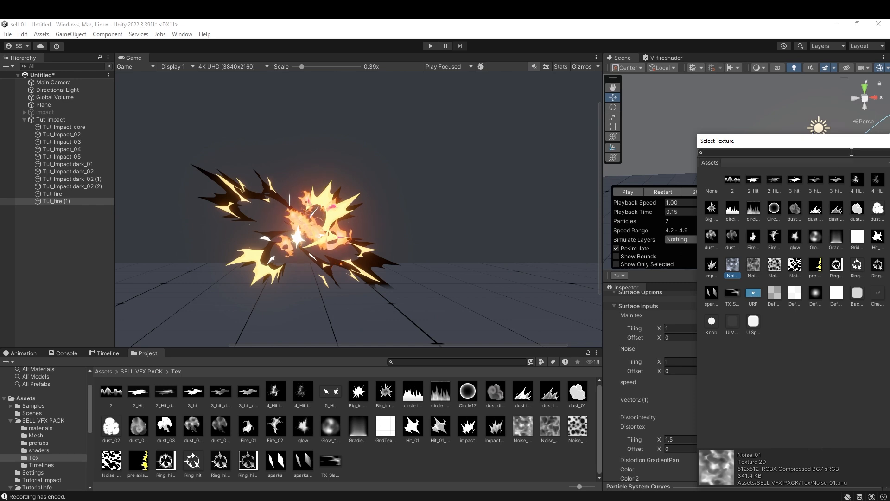
drag(851, 141, 727, 135)
click(807, 135)
- Set the HDR Intensity of the fire material's Color 2 to about 4.2 and replay the explosion several times
scroll(788, 395, down, 3)
click(807, 403)
mouse_move(875, 312)
mouse_down()
mouse_move(863, 288)
mouse_move(868, 318)
mouse_up()
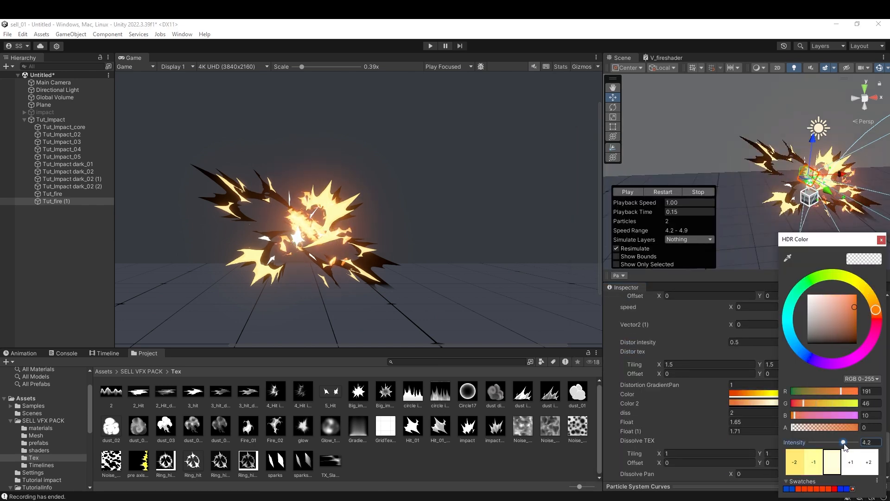
click(667, 190)
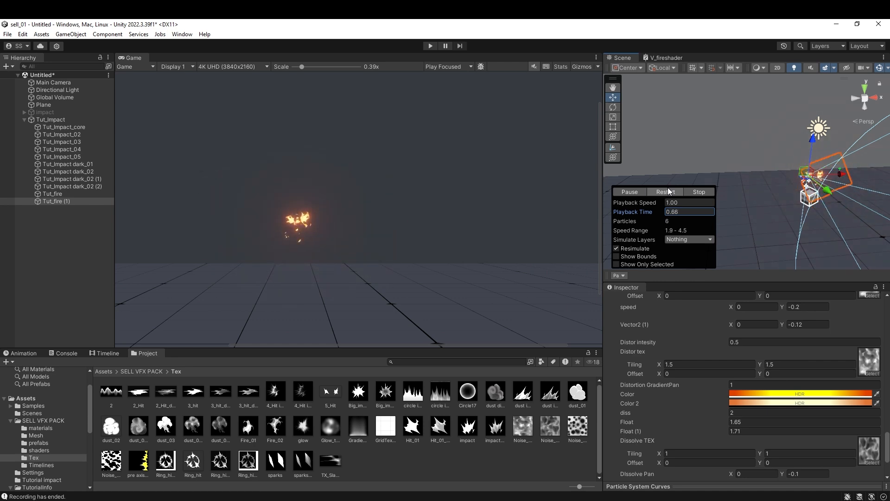
click(665, 191)
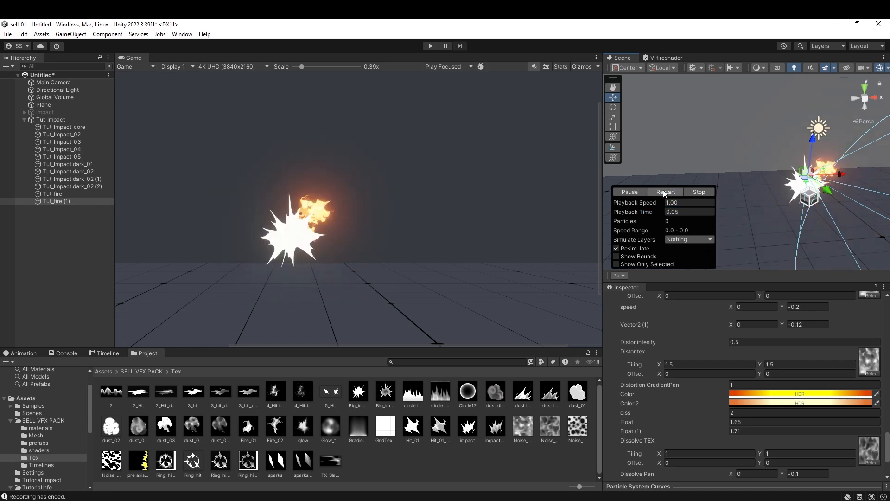
click(663, 191)
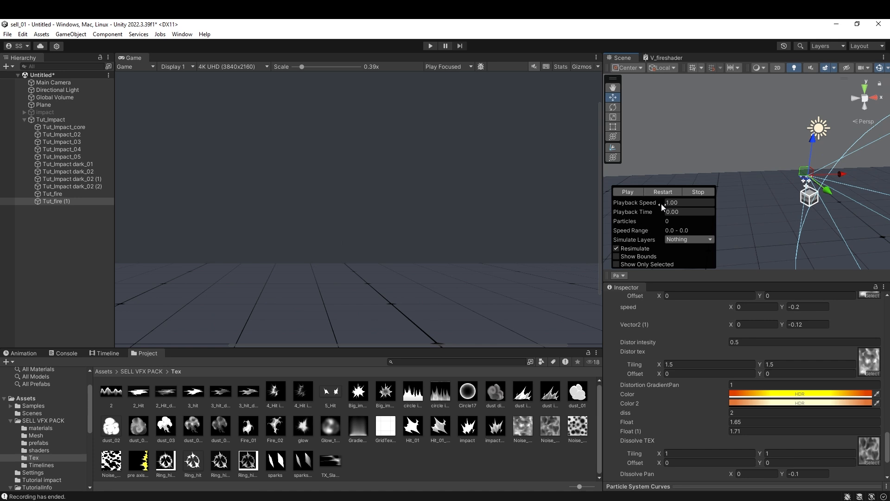
click(663, 193)
- Rename Tut_fire (1) as Tut_fire 2
click(86, 231)
click(68, 201)
key(F2)
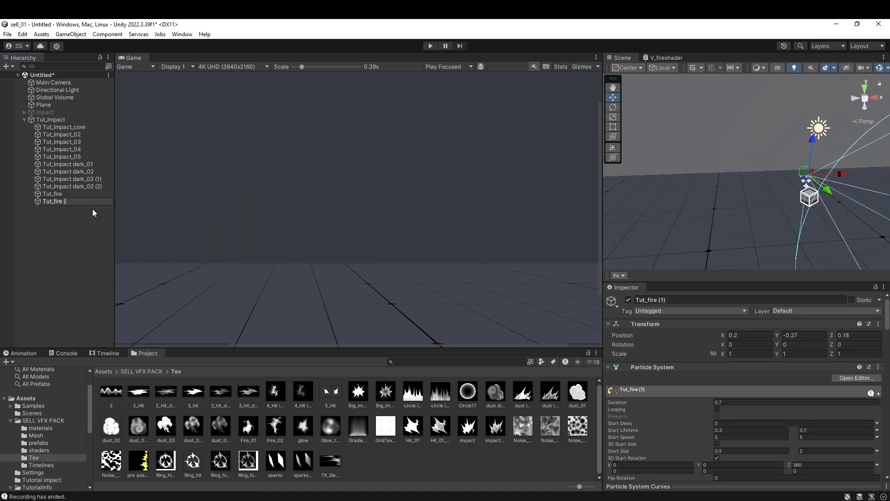
key(BackSpace)
text(2)
key(Return)
- Duplicate Tut_fire, place the copy below Tut_fire 2, and name it Tut_flame
click(86, 195)
key(ctrl+d)
drag(70, 202, 60, 214)
key(F2)
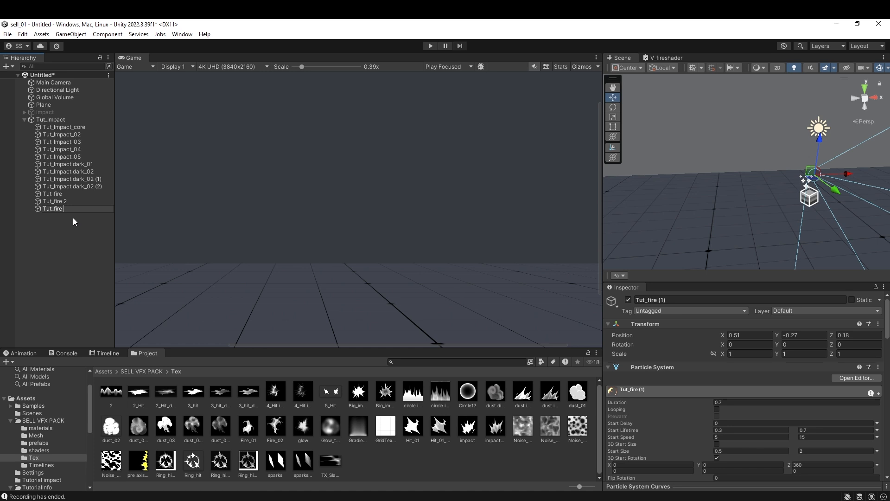
text(Tut_flame)
key(Return)
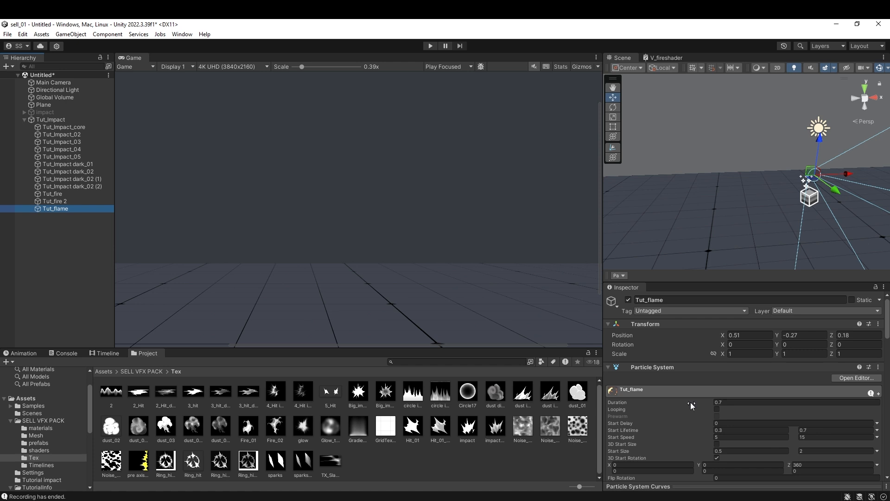
- Locate the Tut_fire material in the Tutorial impact folder and duplicate it as Tut_flame
scroll(696, 410, down, 10)
click(737, 371)
click(755, 392)
click(106, 401)
key(ctrl+d)
key(F2)
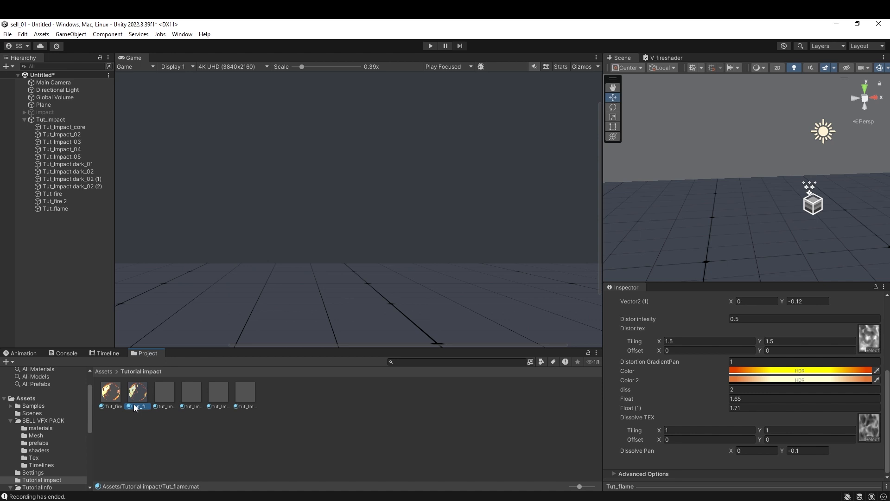
- Assign the Tut_flame material to the Renderer of the Tut_flame particle system
scroll(778, 429, up, 5)
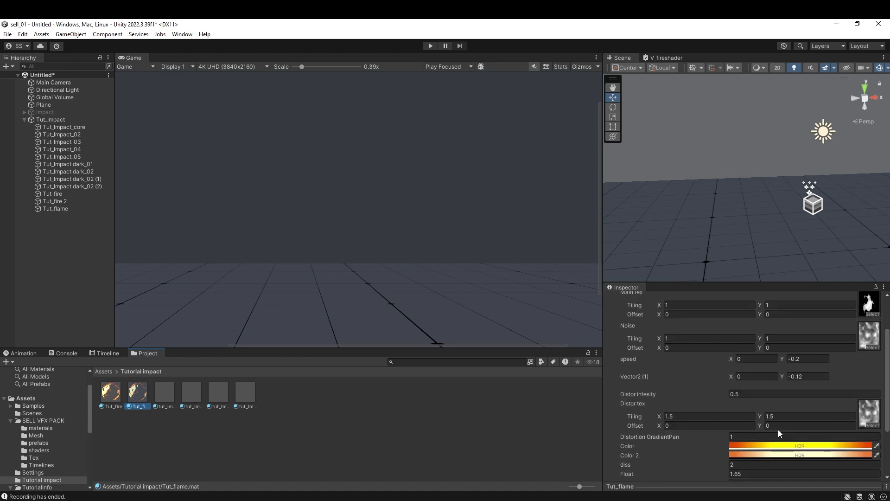
click(74, 209)
scroll(803, 415, down, 13)
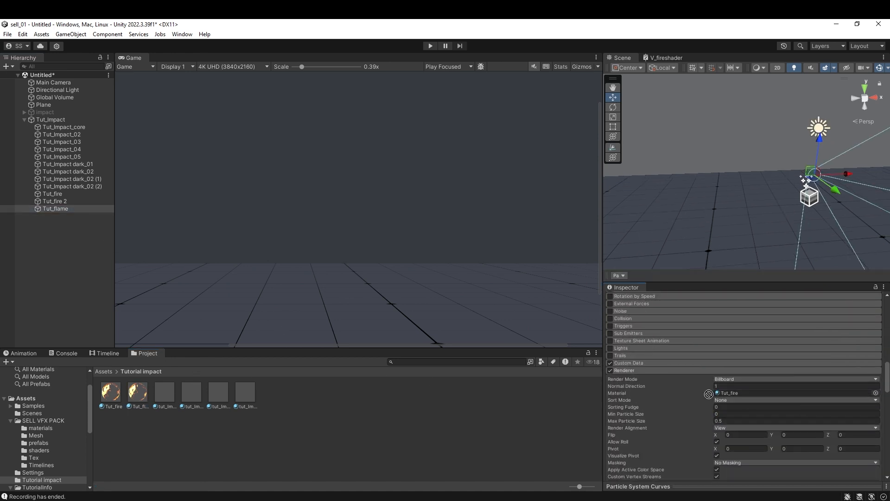
scroll(658, 334, down, 5)
- Set both Start Speed values of Tut_flame to 0 and make its Start Size a constant 2
scroll(713, 394, up, 8)
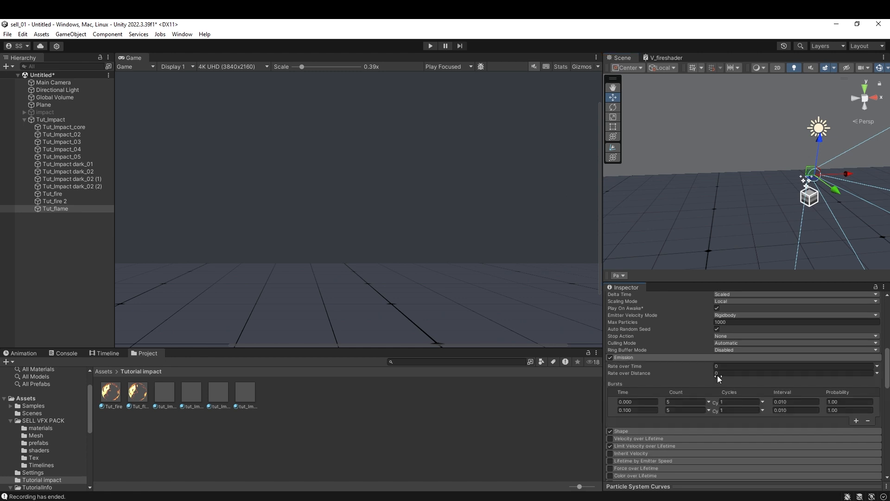
scroll(671, 355, up, 3)
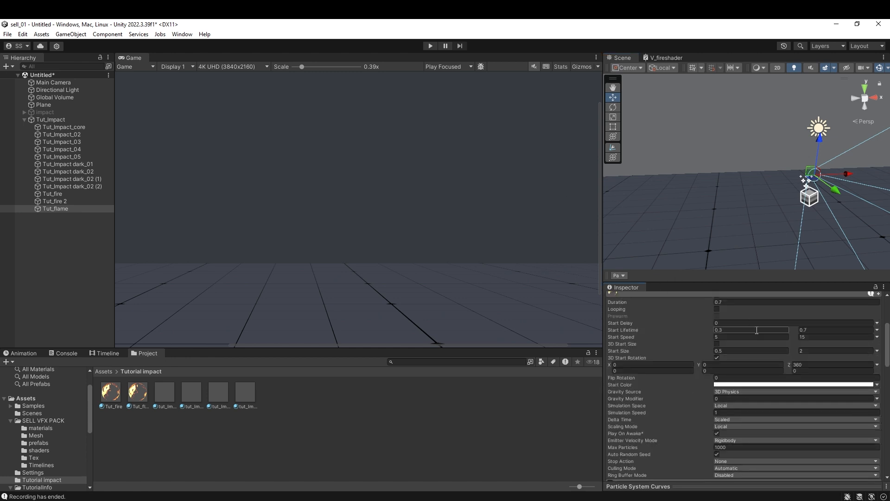
text(0)
key(Tab)
text(0)
click(877, 351)
click(788, 355)
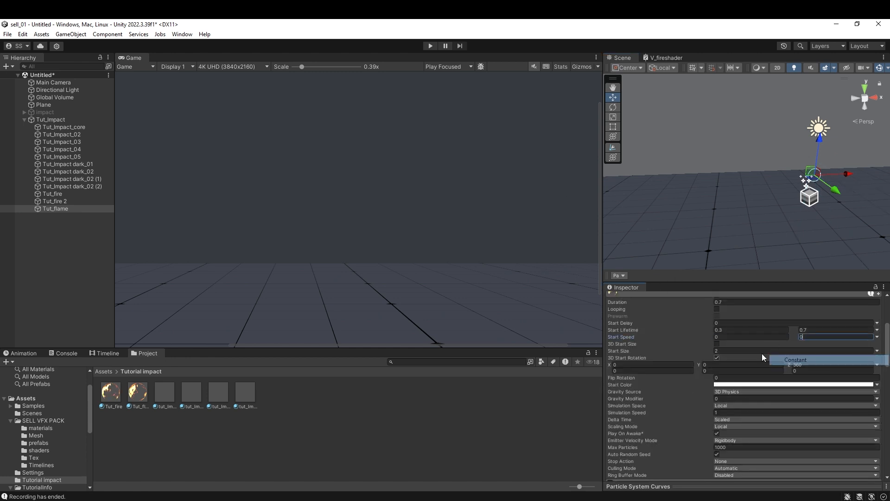
- Replay the effect, raise Tut_flame above the impact, and set the Main tex of its material to Fire_02
click(658, 190)
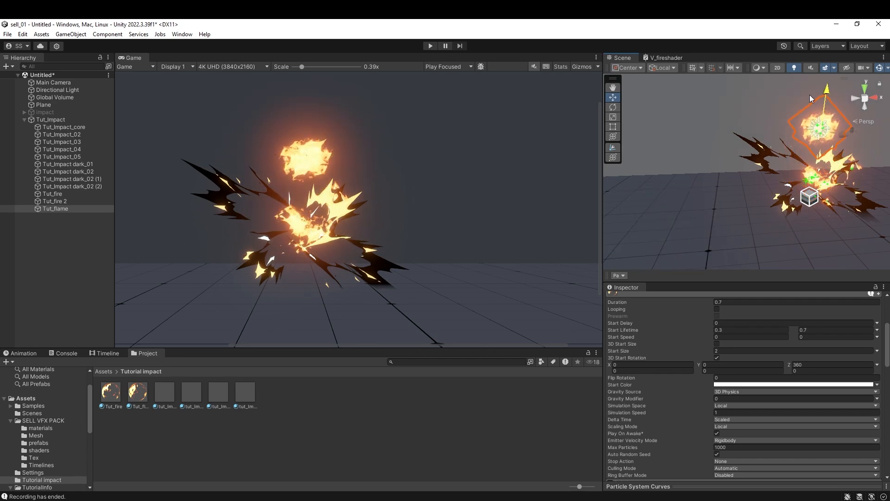
scroll(775, 427, down, 10)
scroll(726, 436, down, 3)
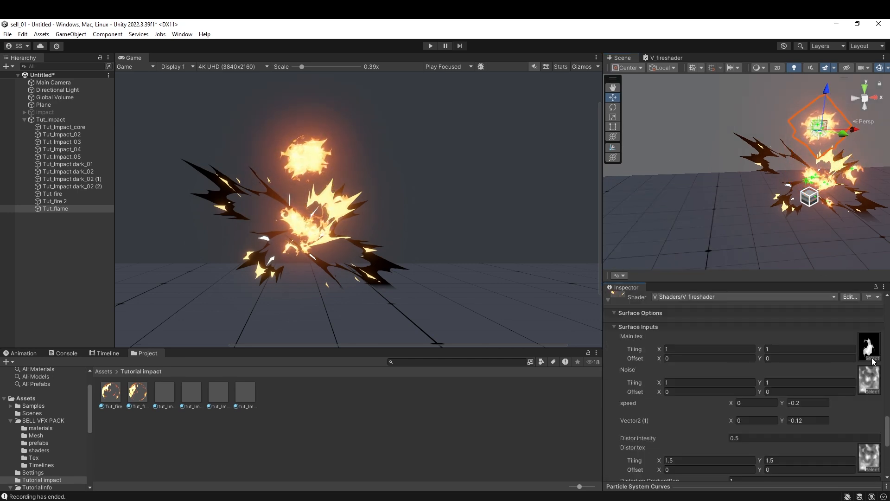
click(872, 357)
drag(888, 145, 849, 146)
click(861, 146)
- Make the Custom1 Y value in Tut_flame's Custom Data a constant and adjust it
scroll(777, 407, up, 12)
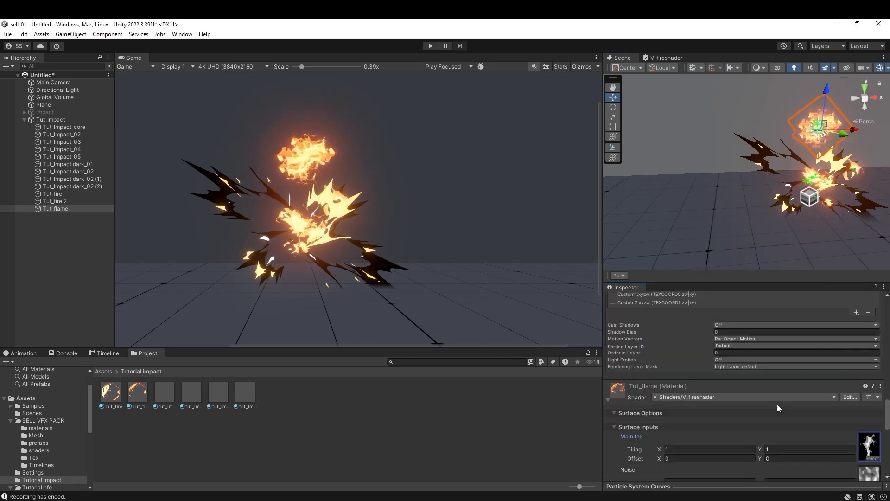
click(875, 378)
click(855, 386)
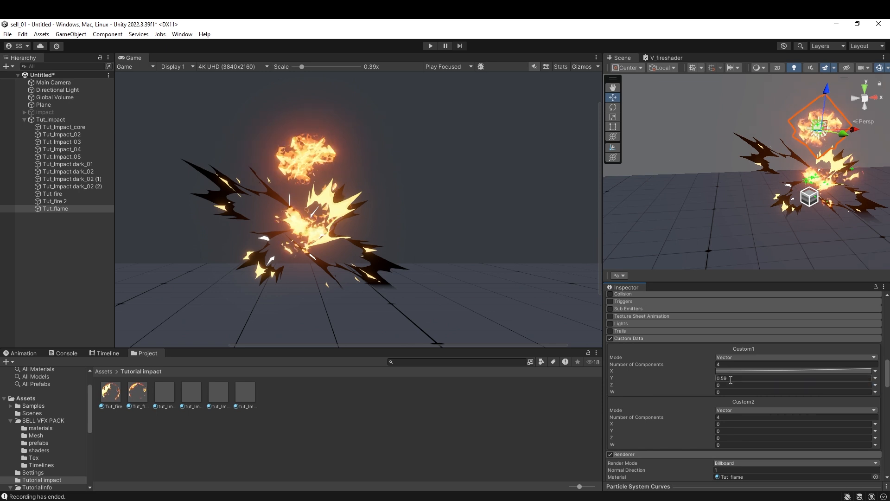
drag(725, 378, 683, 379)
- Set the burst Count of Tut_flame to 1 and make its Z start rotation a constant 368.32
scroll(672, 367, up, 6)
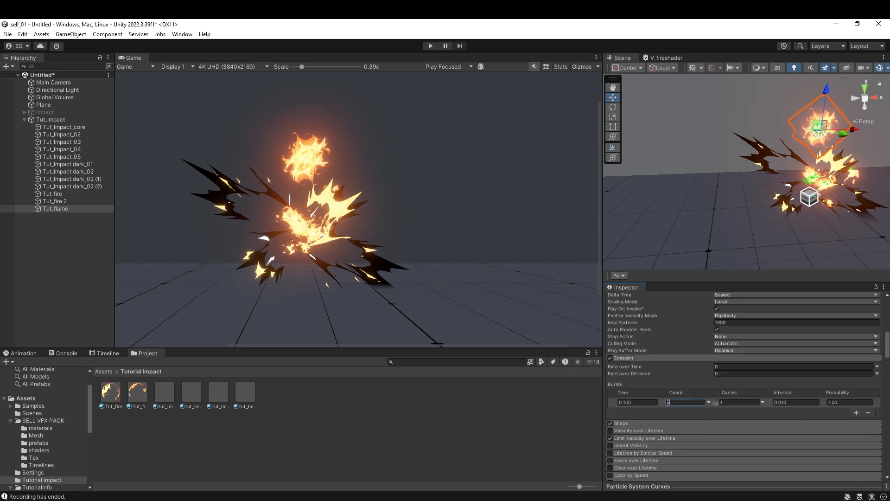
scroll(822, 391, up, 5)
click(876, 365)
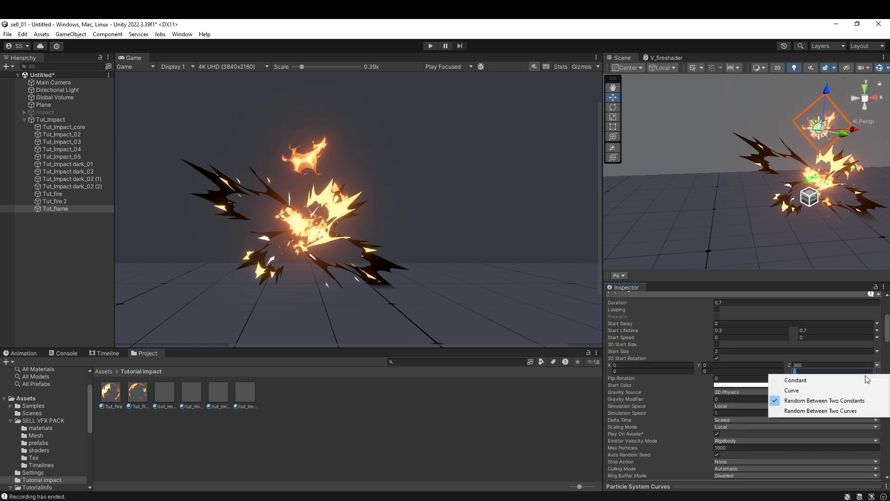
click(807, 378)
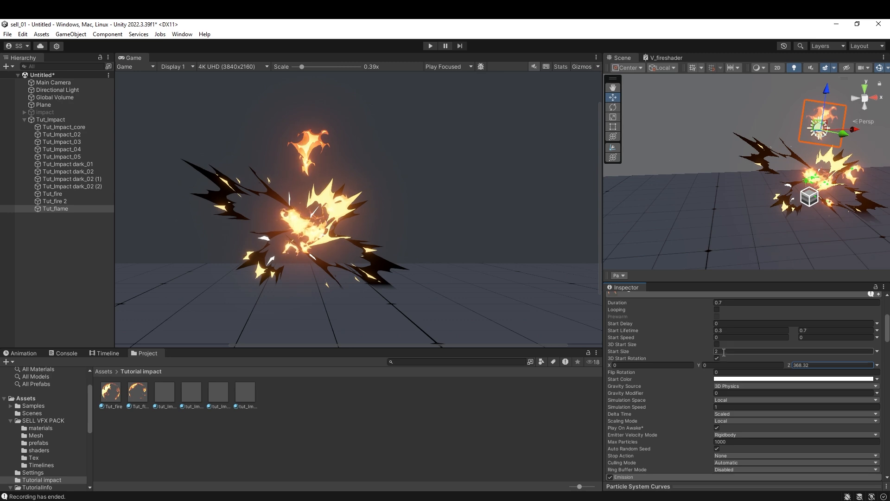
- Set the Start Size of Tut_flame to 4.3 and lower the flame onto the impact
click(723, 351)
text(4.3)
click(834, 87)
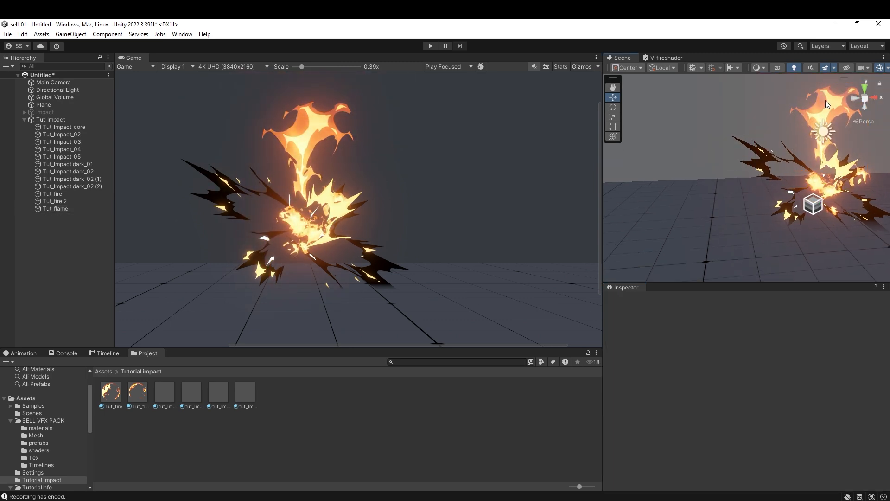
click(56, 209)
drag(826, 89, 823, 113)
- Locate the Fire_02 texture used as Tut_flame's Main tex in the project's Tex folder
scroll(742, 394, down, 10)
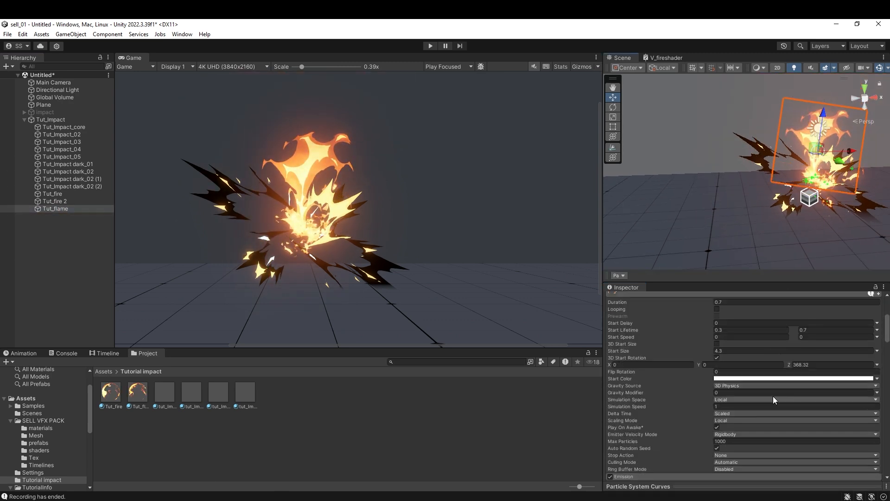
click(869, 301)
click(275, 427)
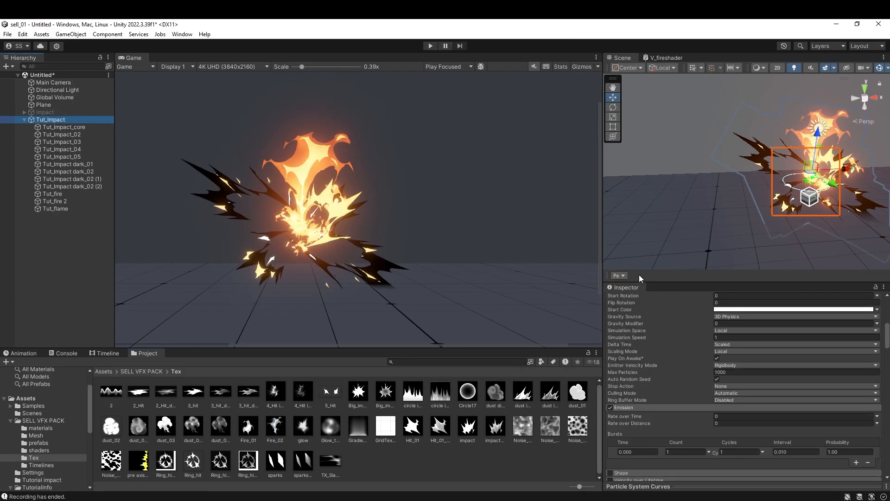
- Replay the effect from Tut_Impact and set its Renderer Pivot Y to 0.47
click(664, 192)
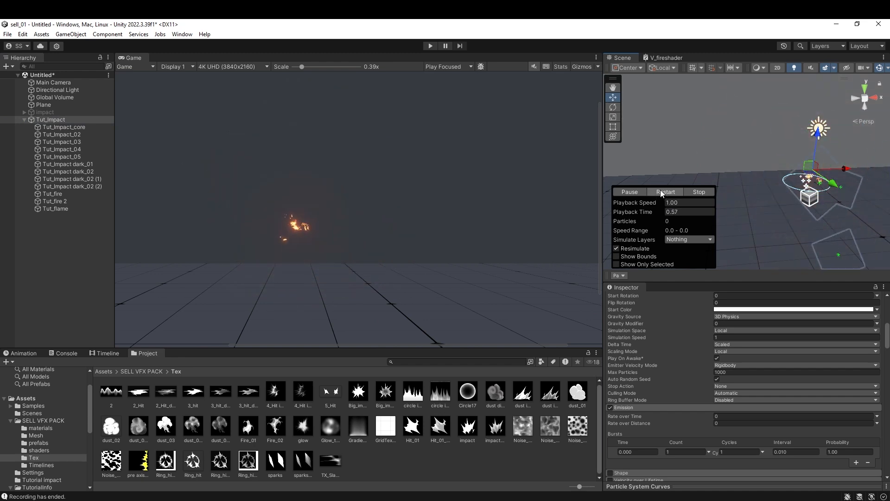
click(661, 192)
scroll(803, 355, down, 10)
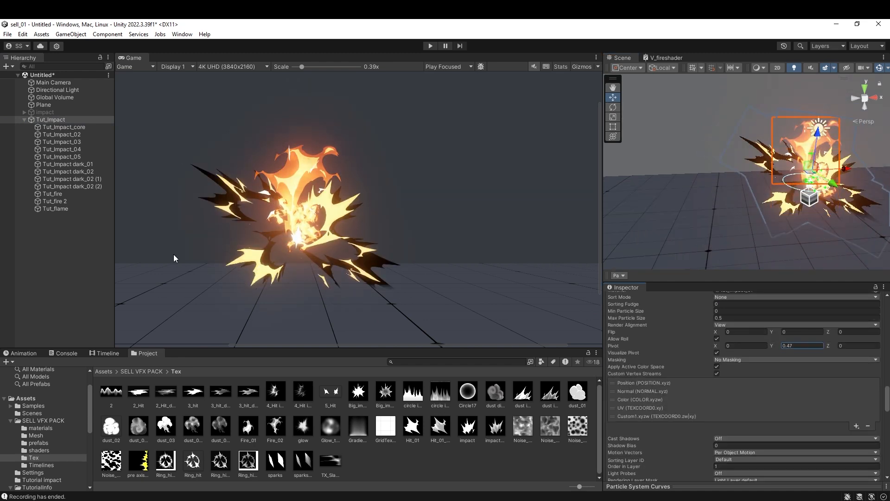
- Set the Renderer Pivot Y of Tut_flame to 0.3
click(61, 209)
scroll(787, 349, up, 5)
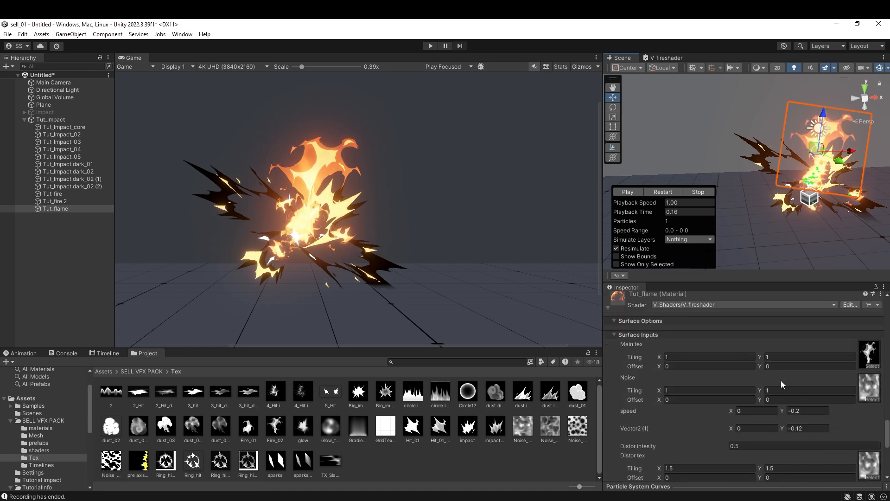
scroll(781, 380, down, 5)
scroll(738, 387, up, 3)
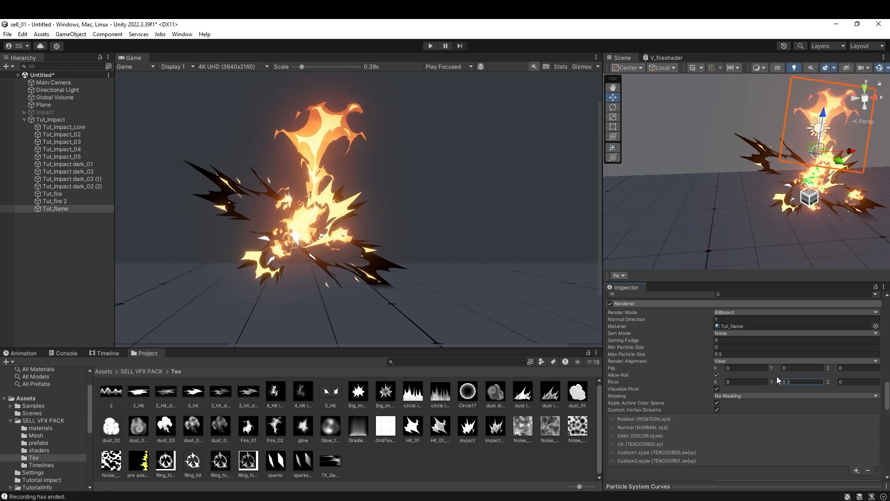
- Enable Separate Axes for Tut_flame's Size over Lifetime and shape the Y curve to rise quickly to about 0.85 near 0.15 of the lifetime
scroll(777, 377, up, 6)
click(660, 383)
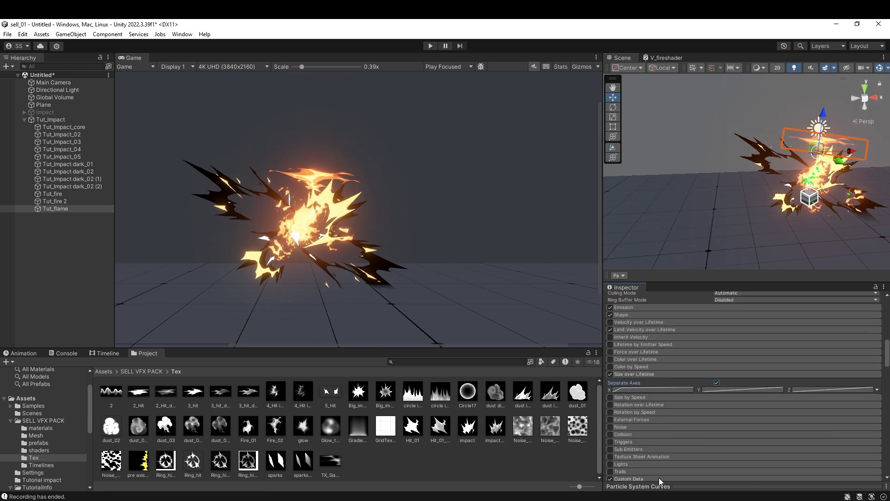
click(621, 276)
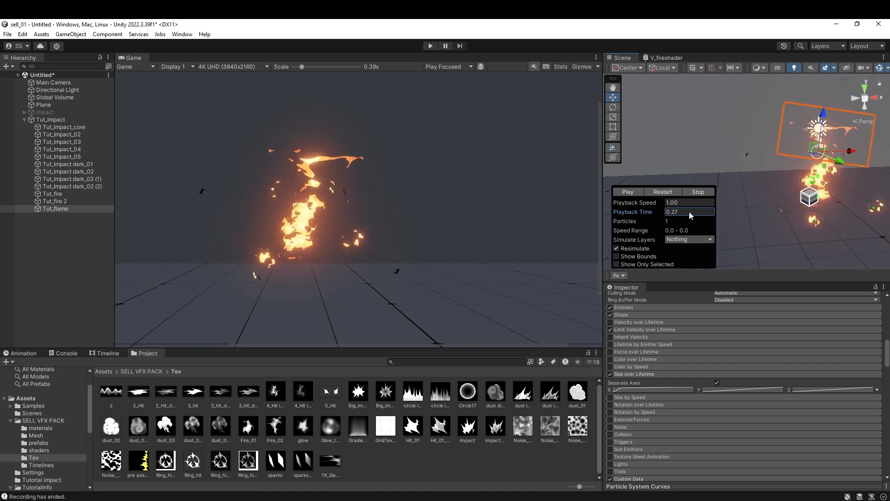
click(720, 389)
click(651, 379)
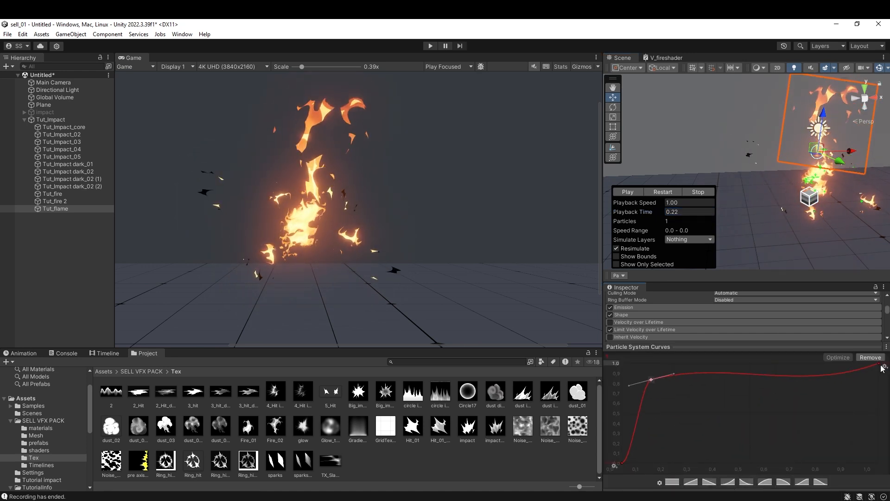
- Reshape the X curve of Size over Lifetime so it grows more slowly than Y
click(651, 348)
click(677, 485)
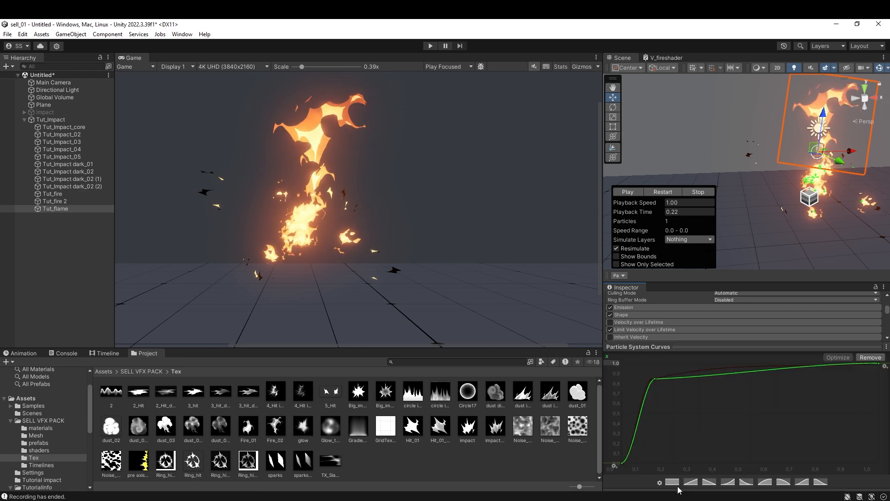
click(651, 346)
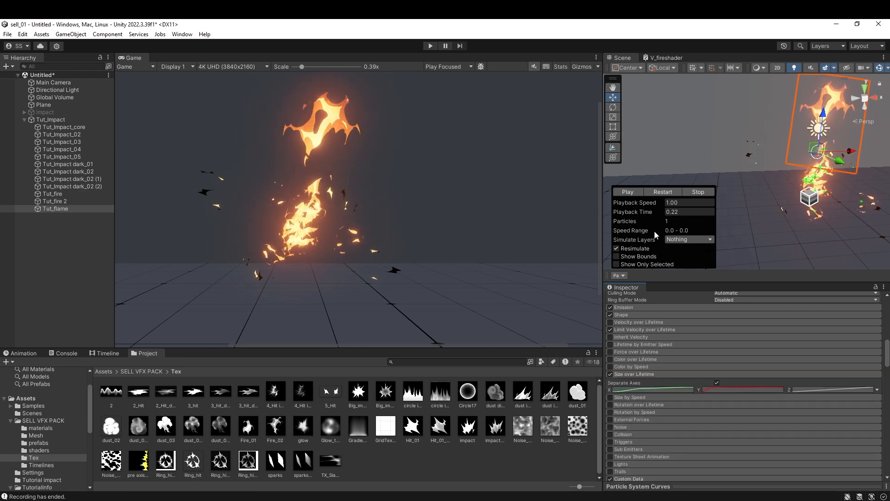
- Preview the flame's growth from Playback Time 0.15 and refine its size curves, with the X key at about 0.75 near 0.45 of the lifetime
click(663, 191)
click(660, 192)
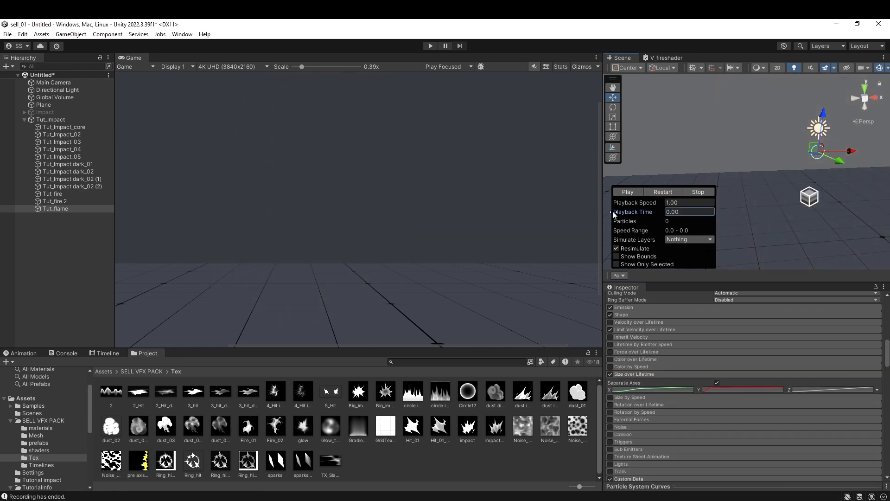
drag(638, 211, 652, 212)
click(649, 486)
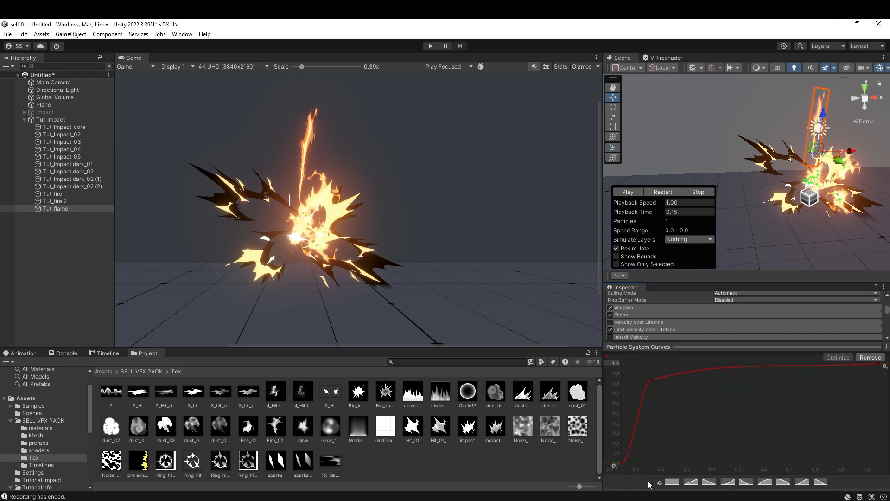
click(667, 347)
click(685, 485)
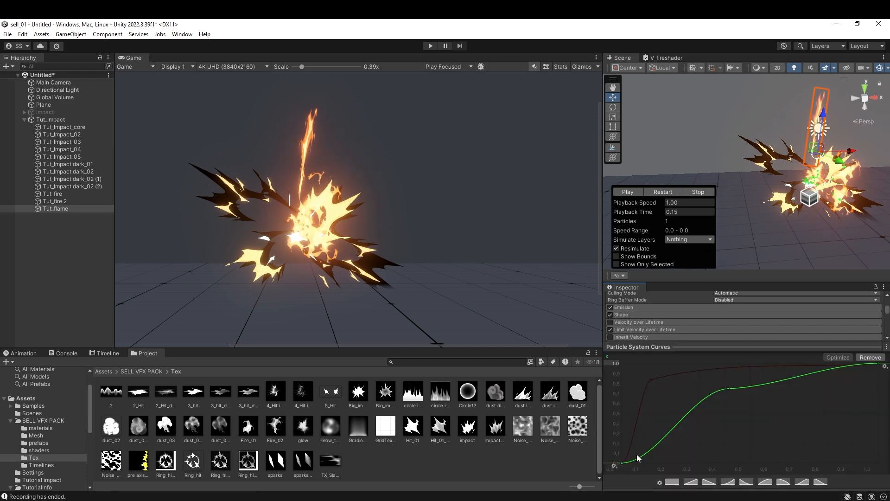
click(723, 345)
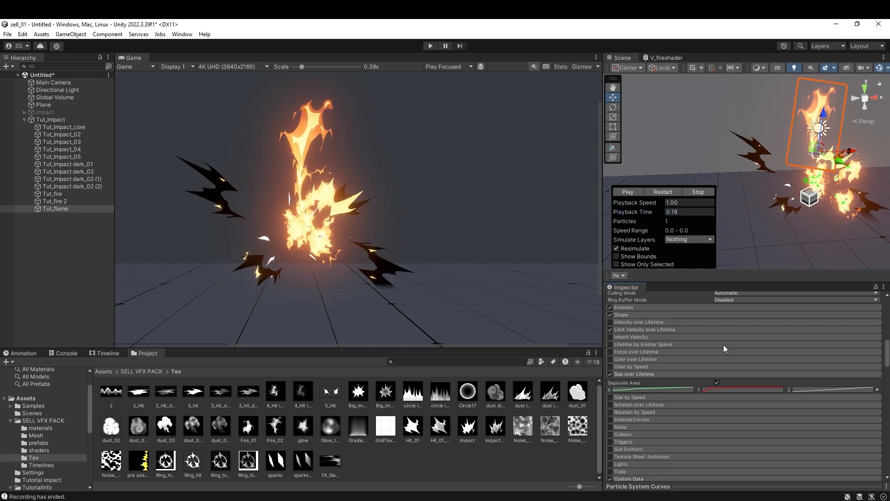
- Preview the flame at Playback Time 0.19 and set its Custom1 Y value to 0.19
scroll(782, 399, down, 15)
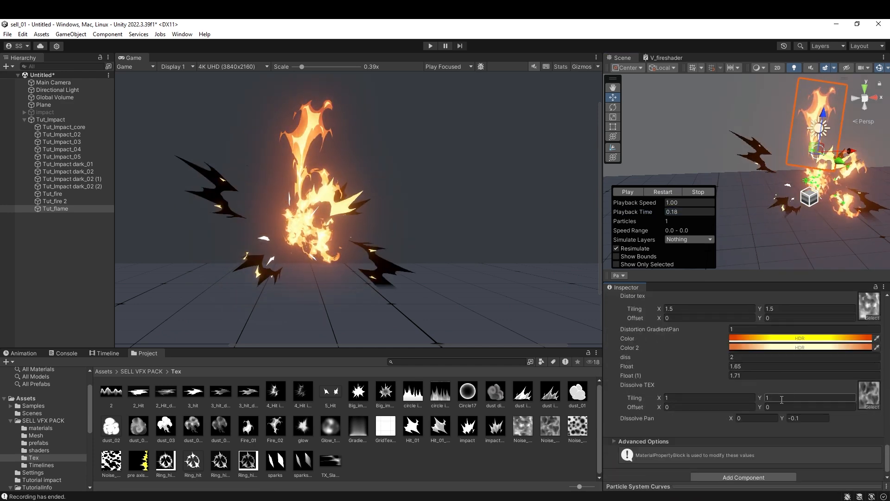
scroll(781, 399, up, 5)
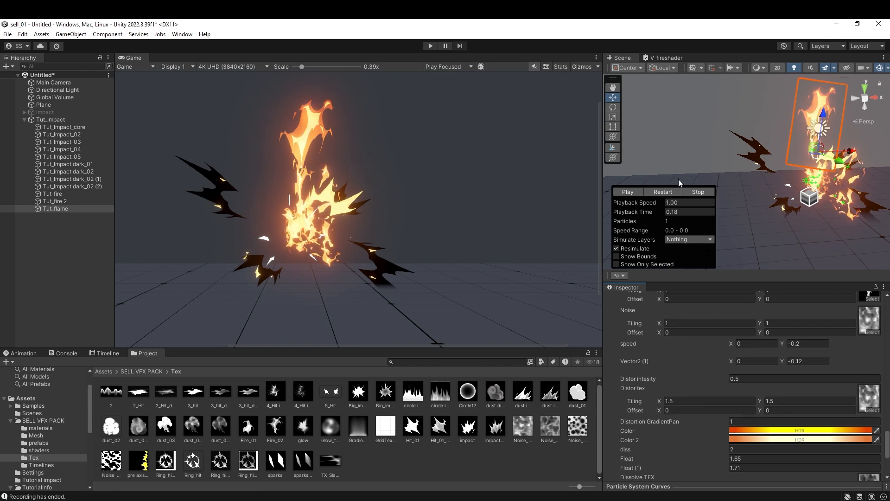
drag(677, 210, 659, 208)
scroll(767, 361, up, 5)
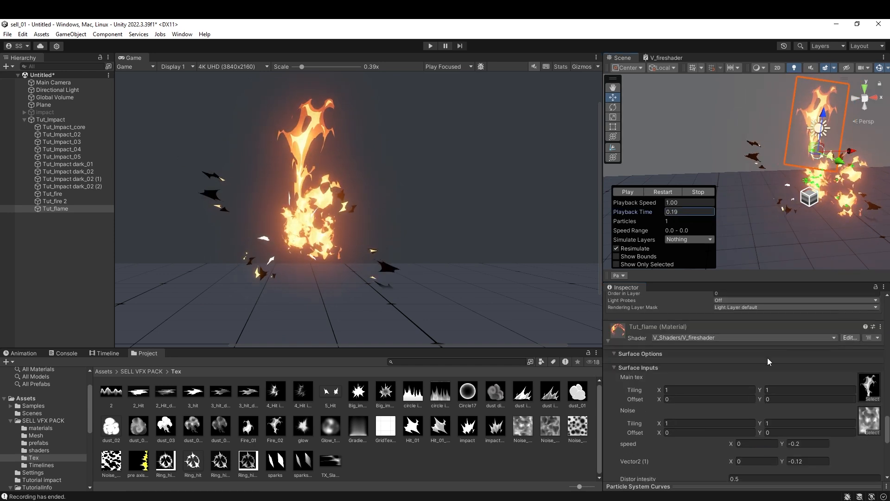
scroll(760, 363, up, 5)
click(711, 336)
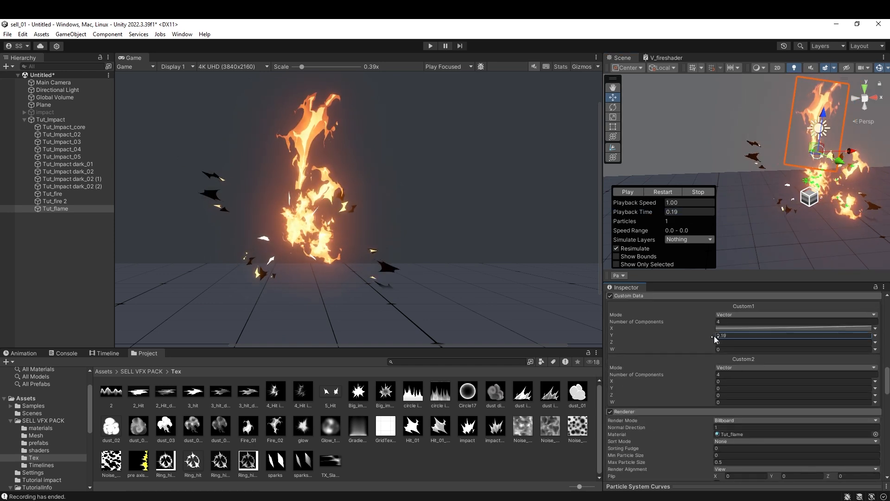
drag(714, 336, 714, 335)
- Replay the effect, scrub to Playback Time 0.31 and lower Tut_flame closer to the impact centre
click(662, 190)
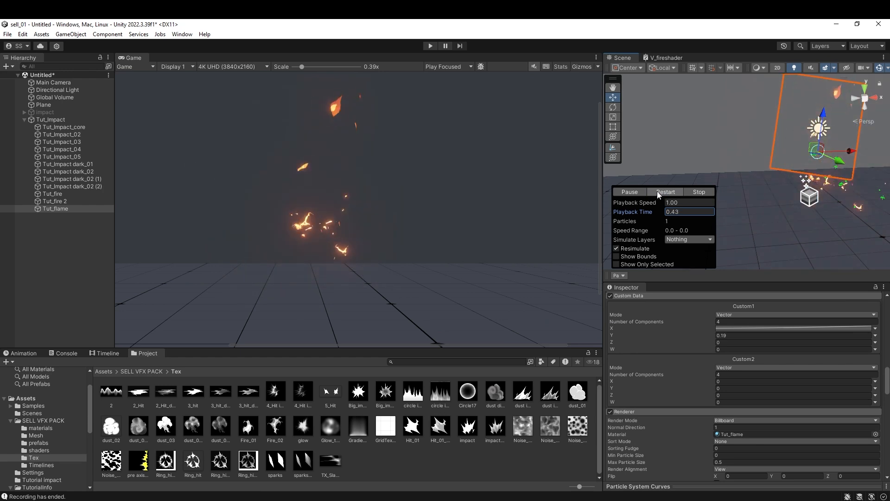
click(651, 191)
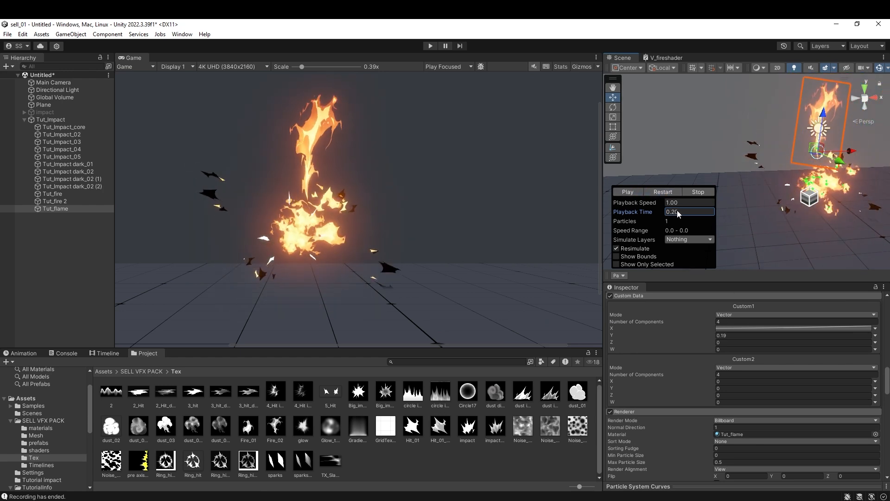
drag(677, 210, 710, 215)
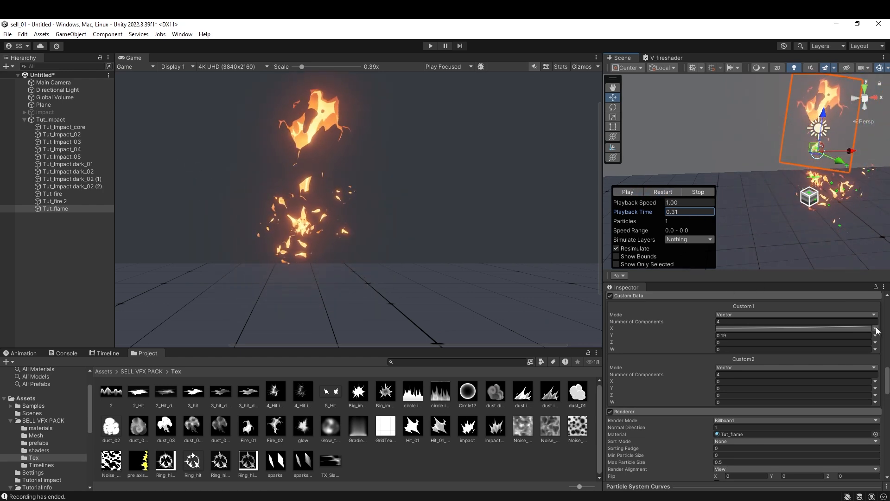
click(819, 136)
click(838, 178)
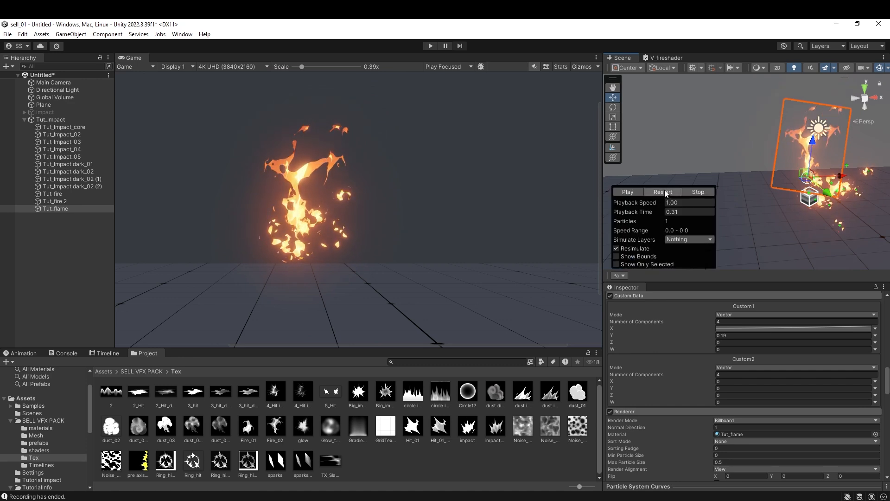
- Set the Start Size of Tut_flame to 3 and replay the effect to check it
click(656, 191)
scroll(756, 357, up, 15)
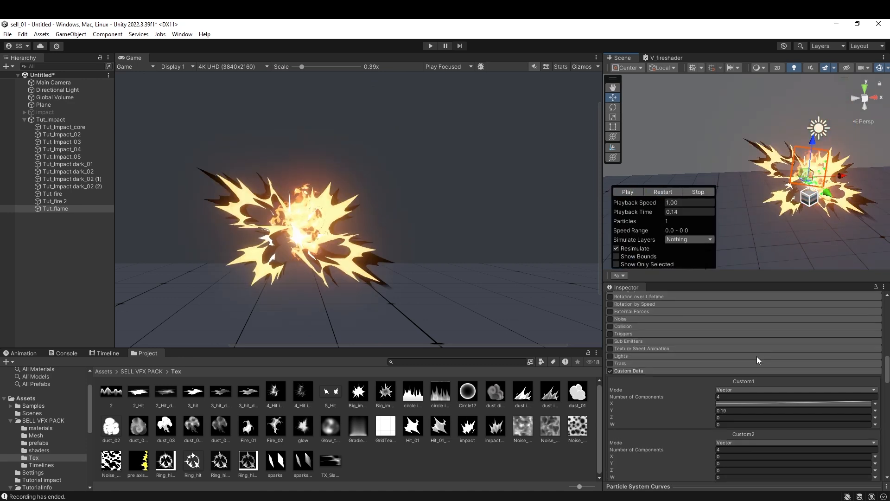
drag(705, 394, 709, 399)
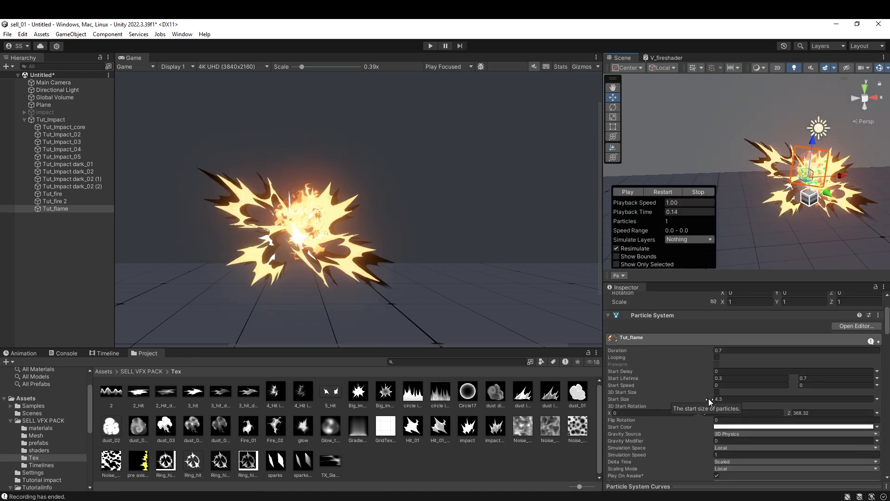
click(662, 191)
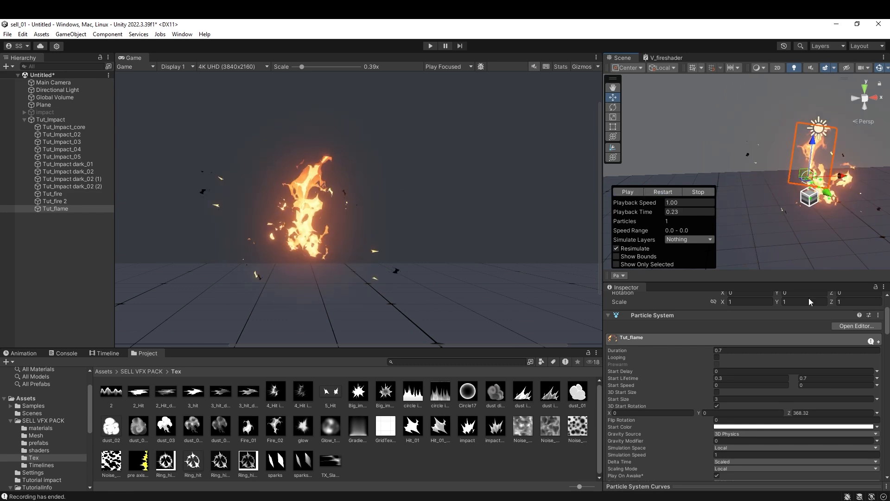
- Tilt Tut_flame by setting its 3D Start Rotation Z to about 320.79 and replay the effect to check it
drag(817, 414, 821, 414)
click(811, 156)
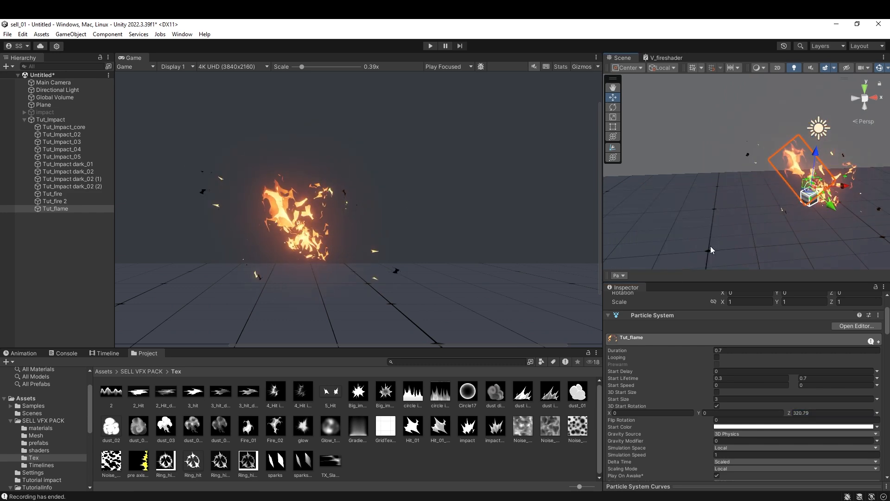
click(661, 191)
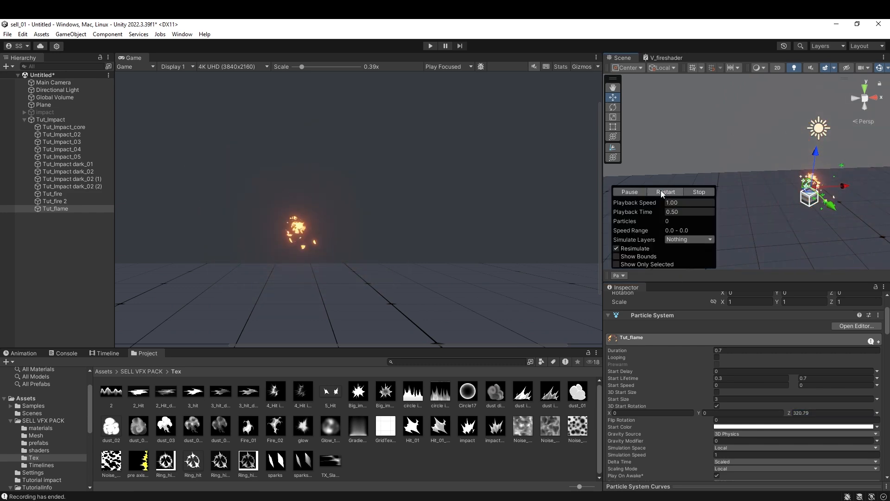
click(815, 148)
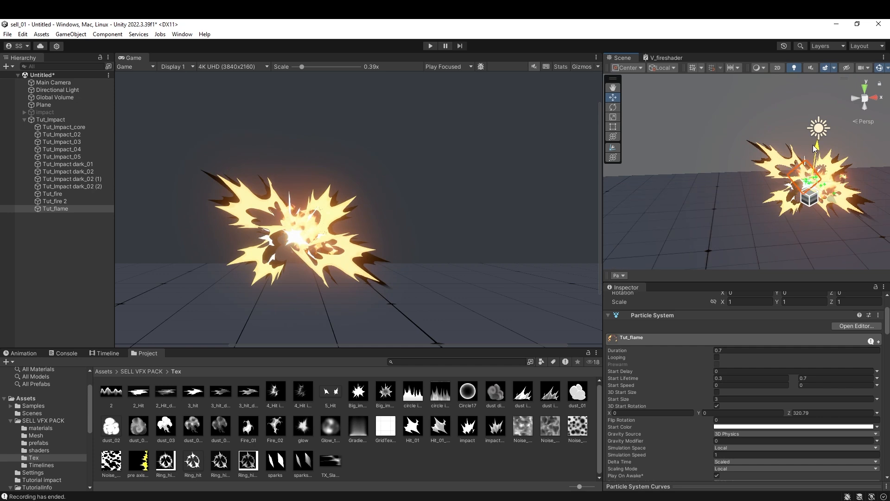
- Preview the flame at Playback Time 0.17, then set its Start Rotation Z to about 338.92 and Start Size to 3.5
click(615, 275)
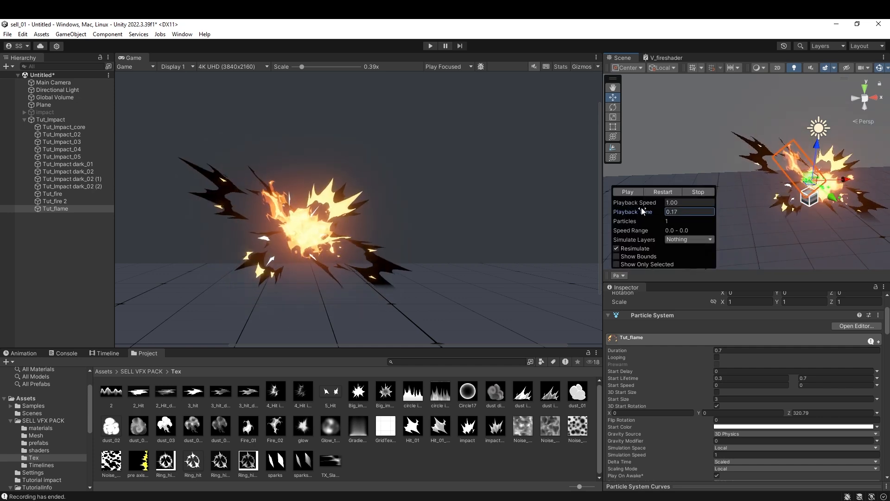
click(817, 146)
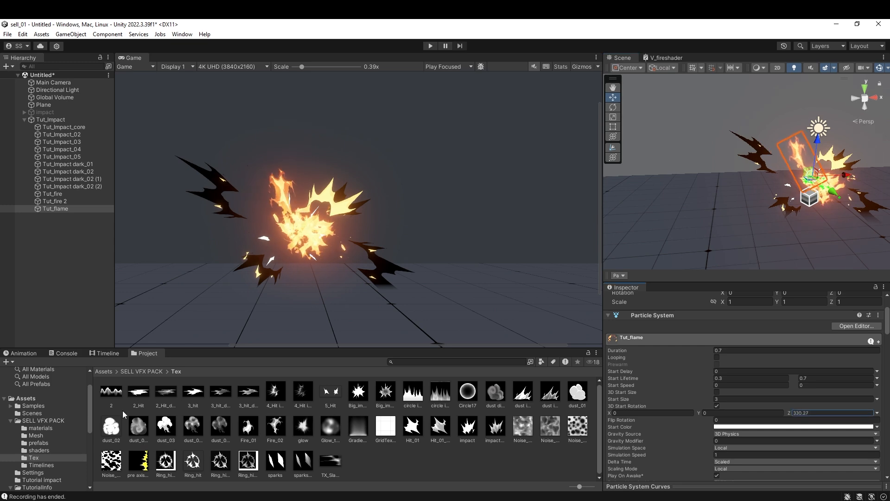
text(3.5)
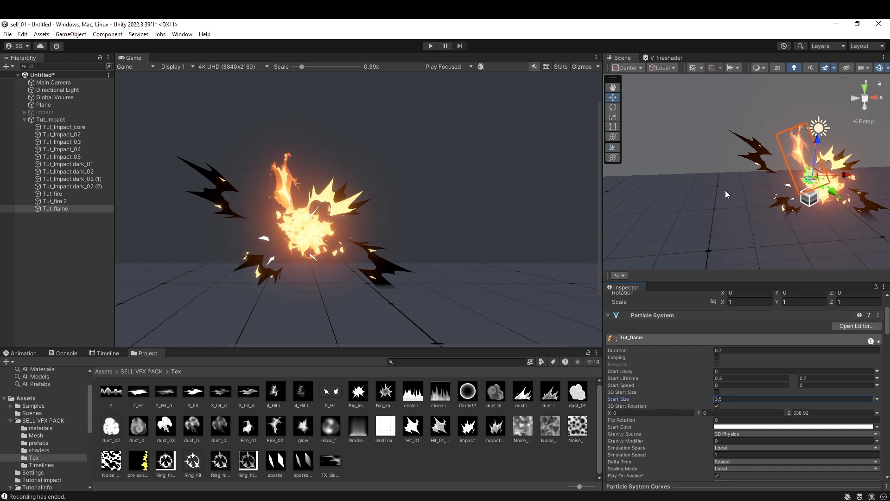
click(663, 200)
click(664, 191)
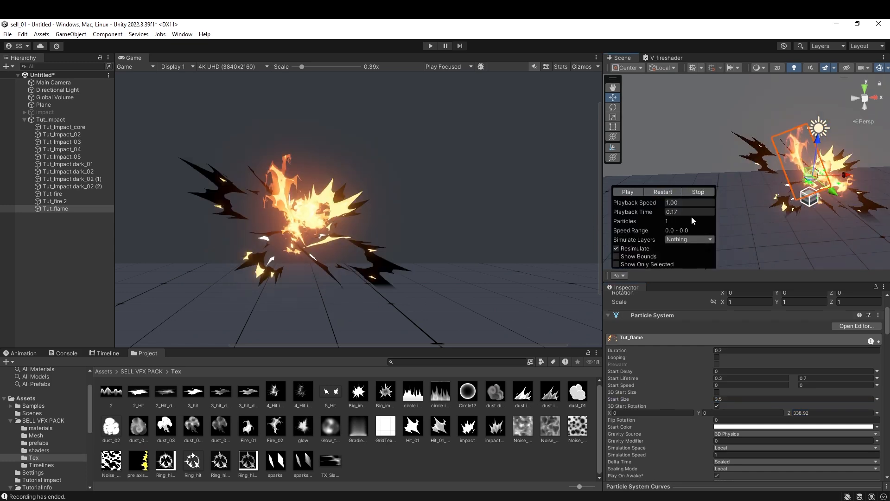
- Preview the effect at Playback Time 0.15, set the Dissolve TEX Tiling to 2 on both axes and replay
mouse_move(661, 207)
mouse_down()
mouse_move(626, 205)
mouse_move(660, 190)
mouse_move(646, 209)
mouse_move(654, 209)
mouse_up()
scroll(761, 405, down, 15)
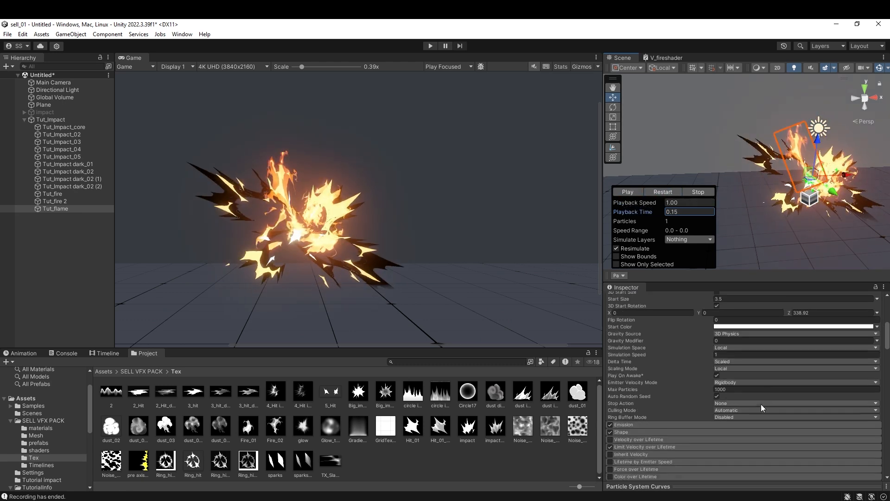
scroll(834, 434, down, 3)
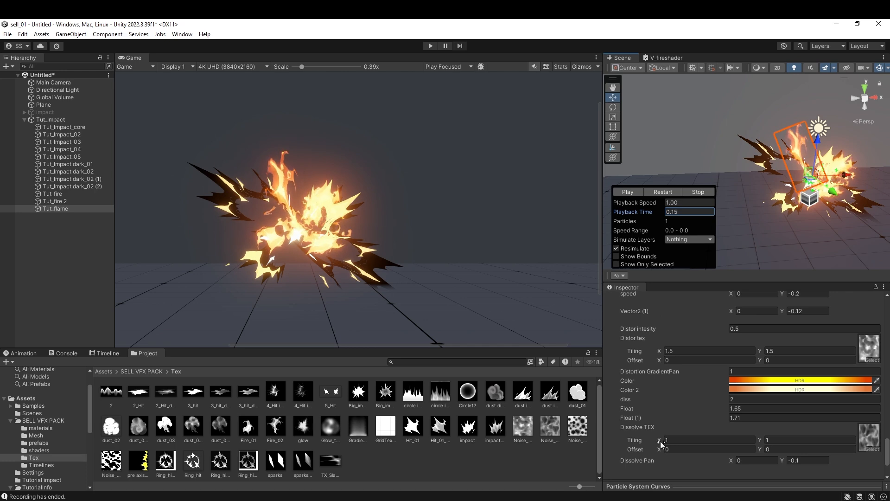
text(2)
click(663, 192)
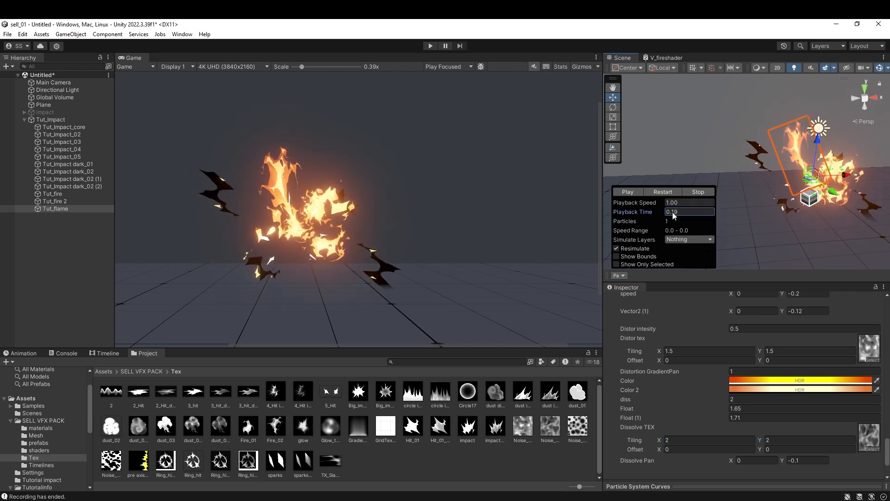
click(654, 190)
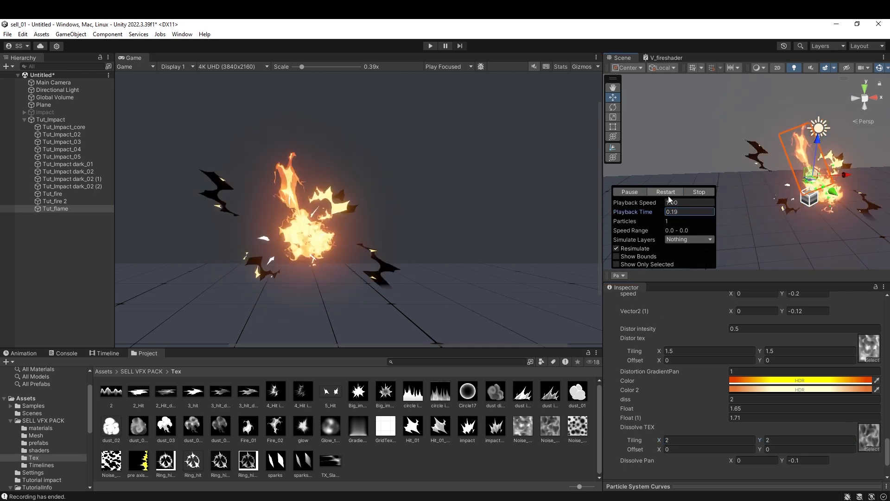
- Set the flame's Duration to 0.3 and its Start Lifetime to a constant 0.3, replaying the effect to check the timing
scroll(811, 413, up, 20)
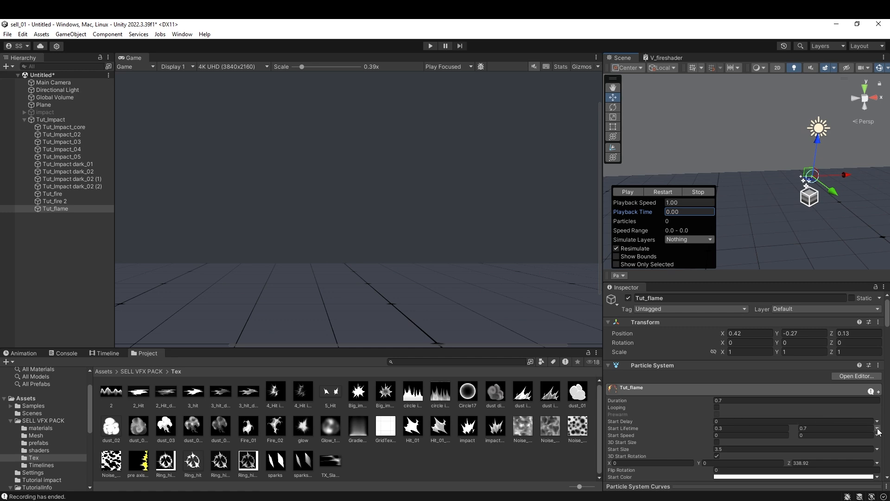
click(878, 431)
click(816, 437)
click(663, 191)
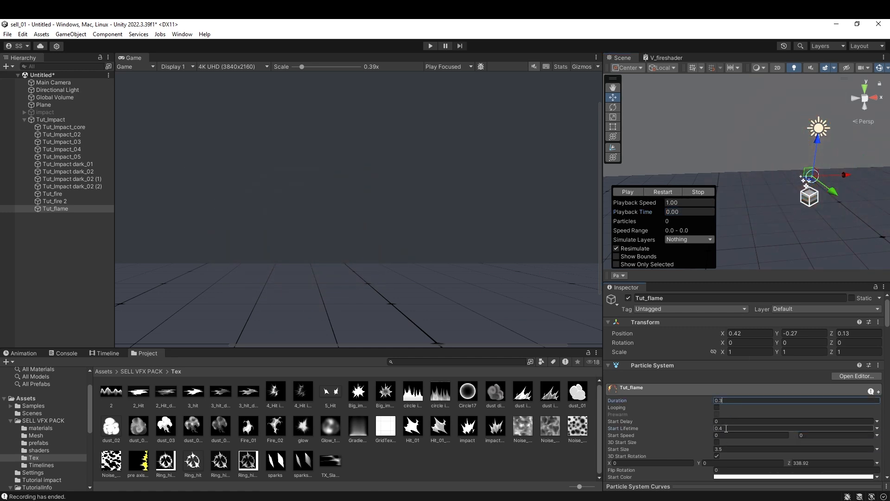
click(663, 189)
click(652, 189)
click(654, 191)
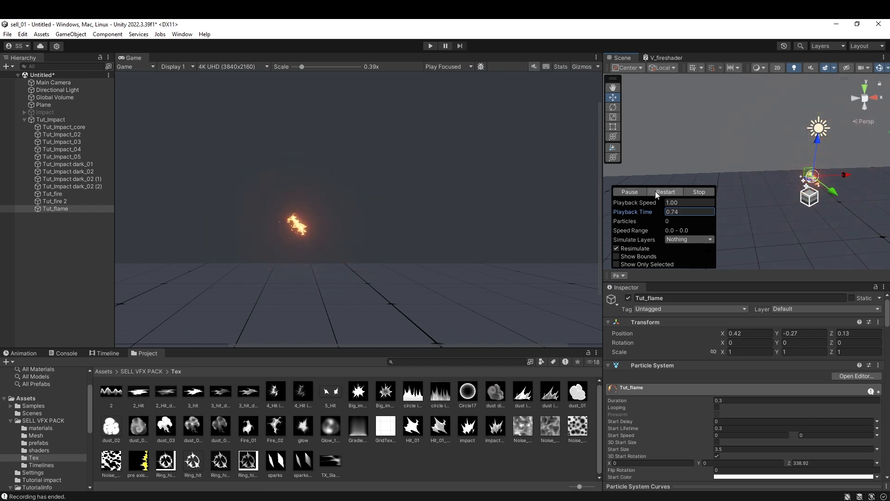
- At Playback Time 0.13, set the flame's Start Rotation Z to about 320.33 and raise its material's Color intensity to about 7.6
drag(649, 212, 644, 212)
scroll(780, 458, down, 20)
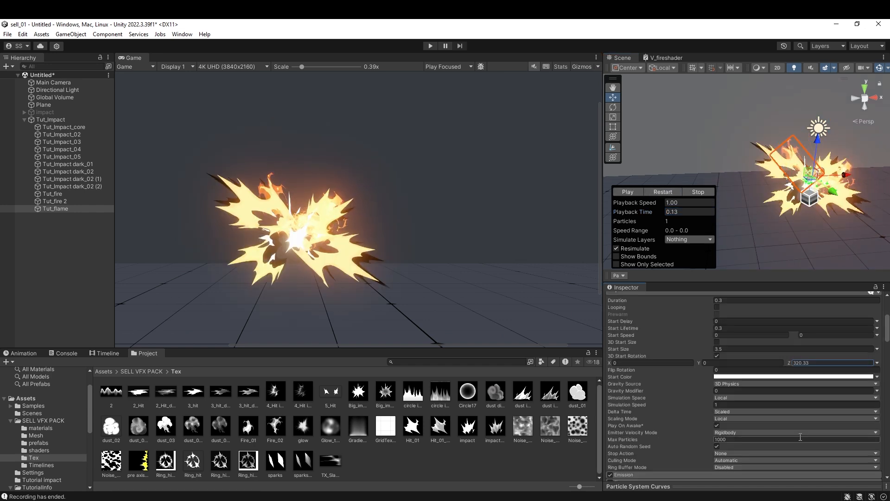
click(765, 330)
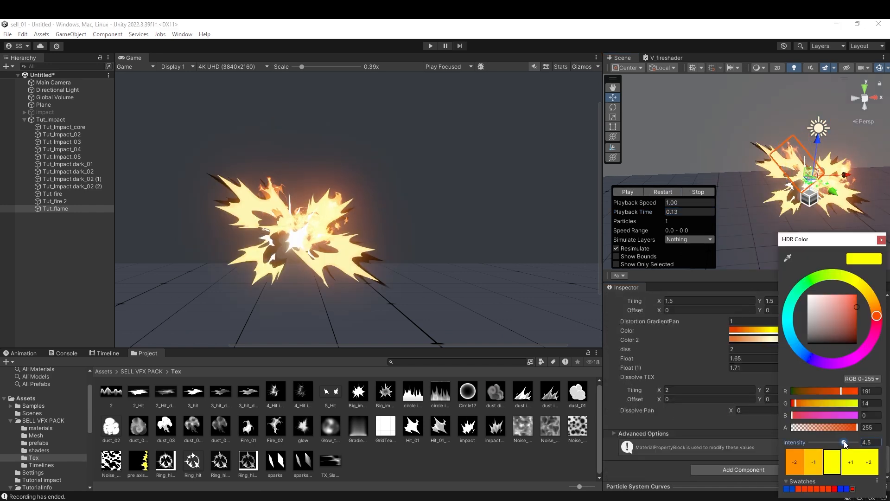
drag(844, 443, 851, 441)
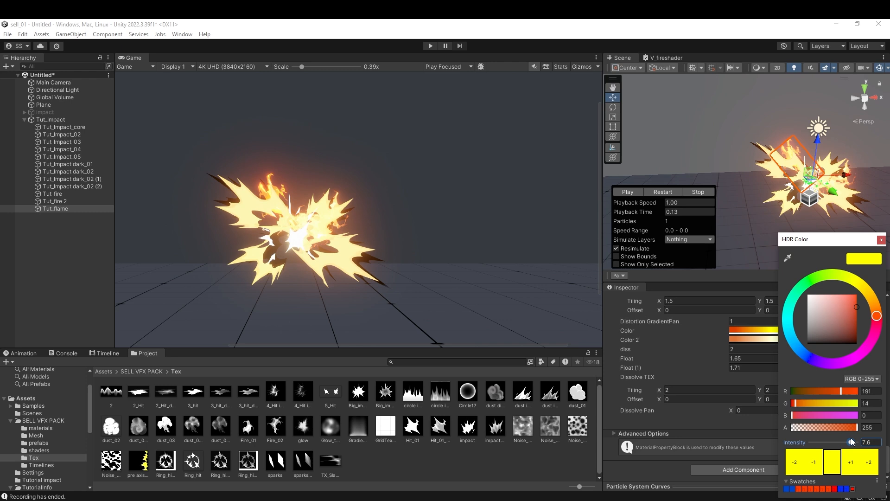
click(882, 240)
click(799, 340)
click(881, 239)
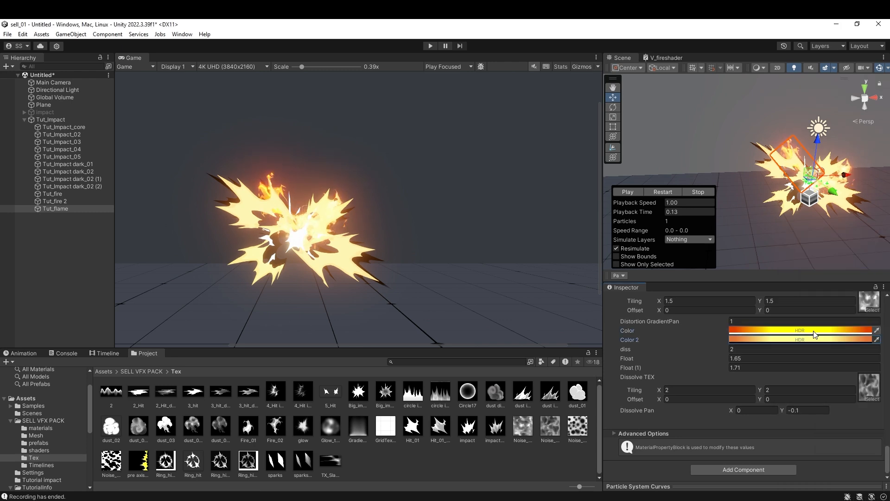
- Shift the flame material's Color to a slightly less saturated orange, check it at Playback Time 0.14 and replay the effect
click(751, 330)
drag(852, 304, 855, 303)
click(882, 239)
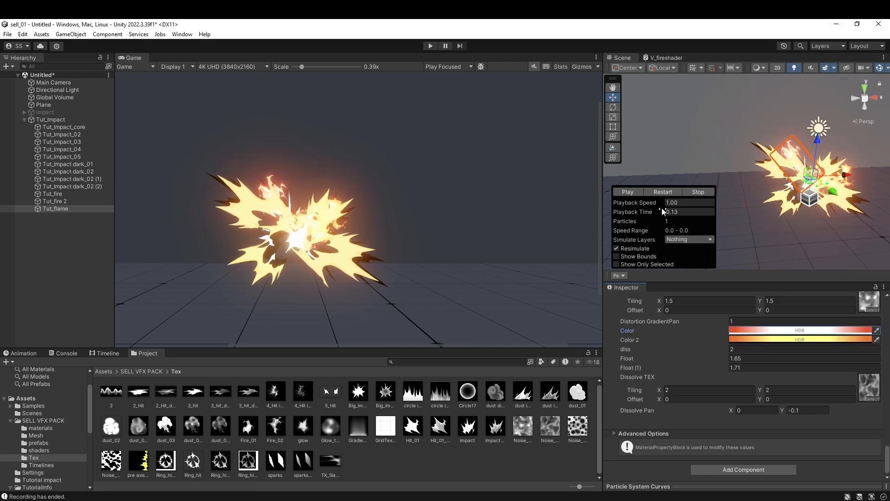
drag(661, 208, 661, 210)
click(811, 329)
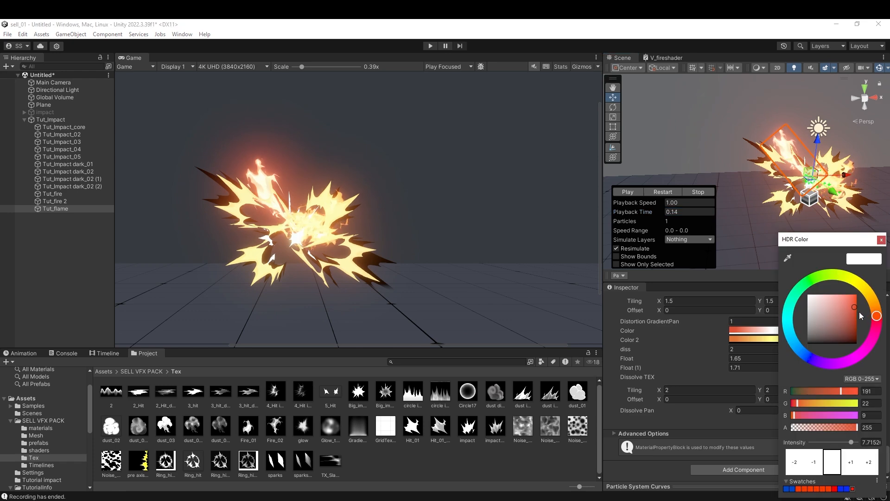
drag(875, 311, 856, 309)
click(662, 192)
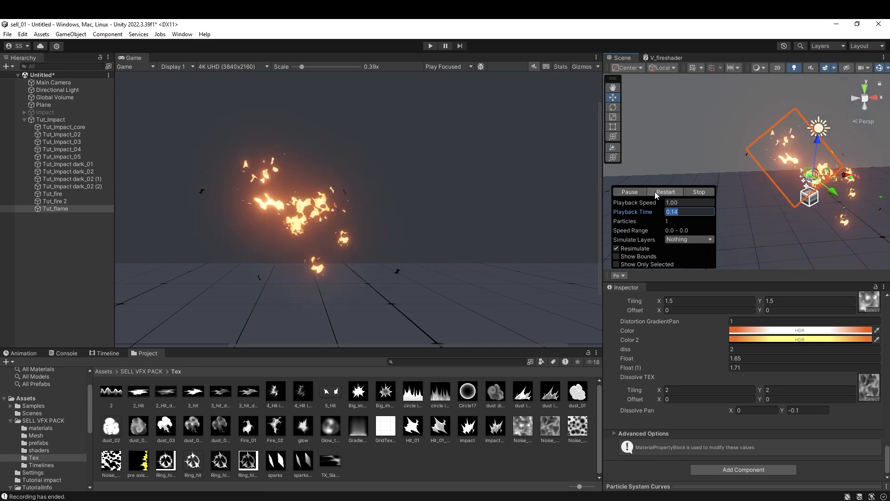
- Try Noise_04, Noise_02 and Noise_03 as the flame material's Dissolve TEX at Playback Time 0.23
click(871, 398)
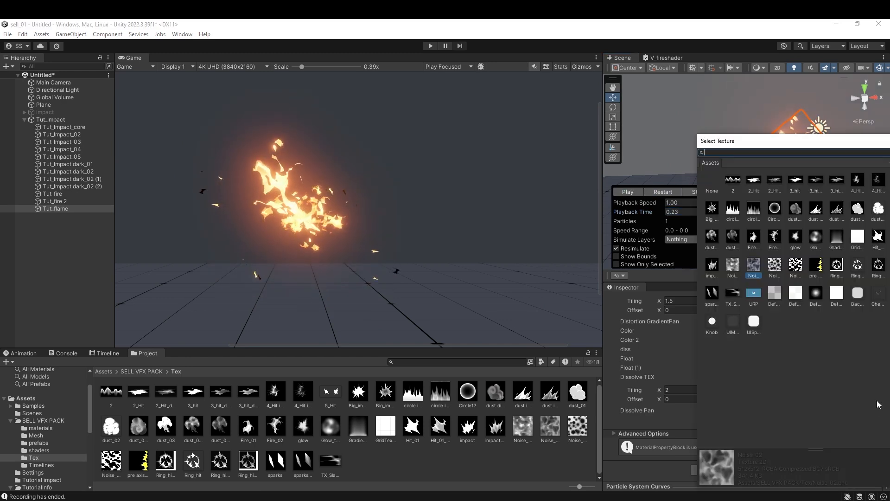
click(733, 273)
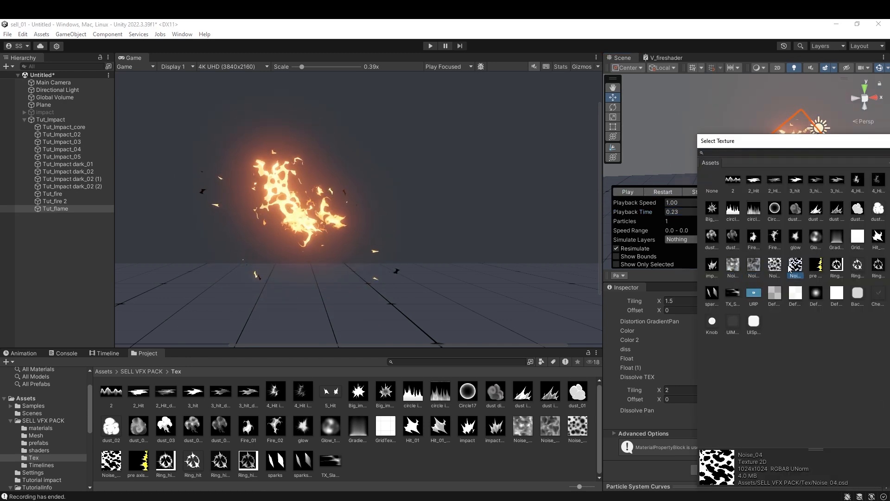
click(751, 268)
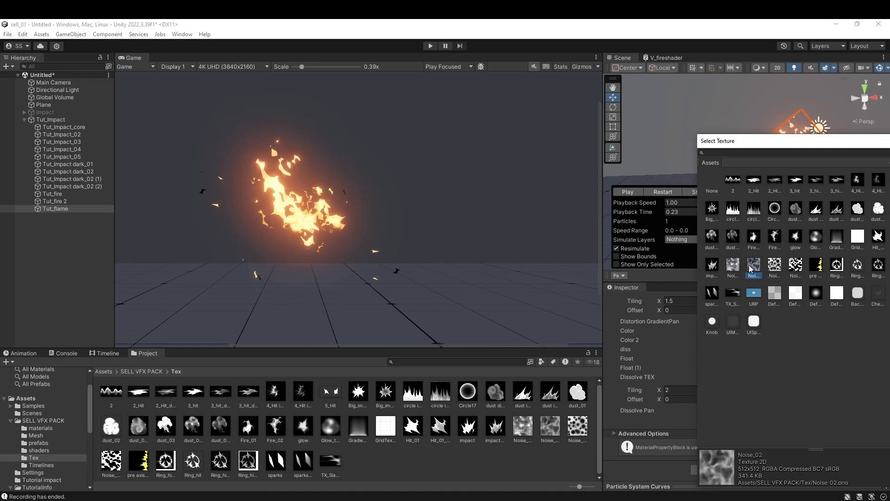
click(773, 268)
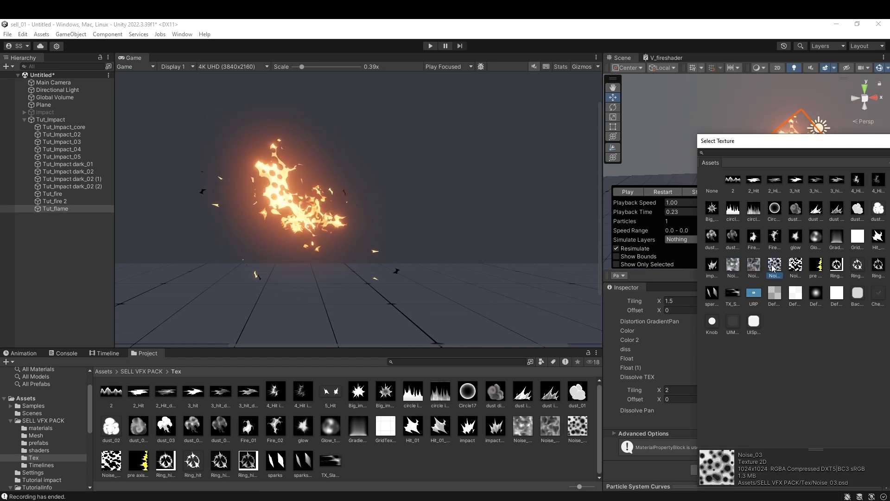
click(871, 145)
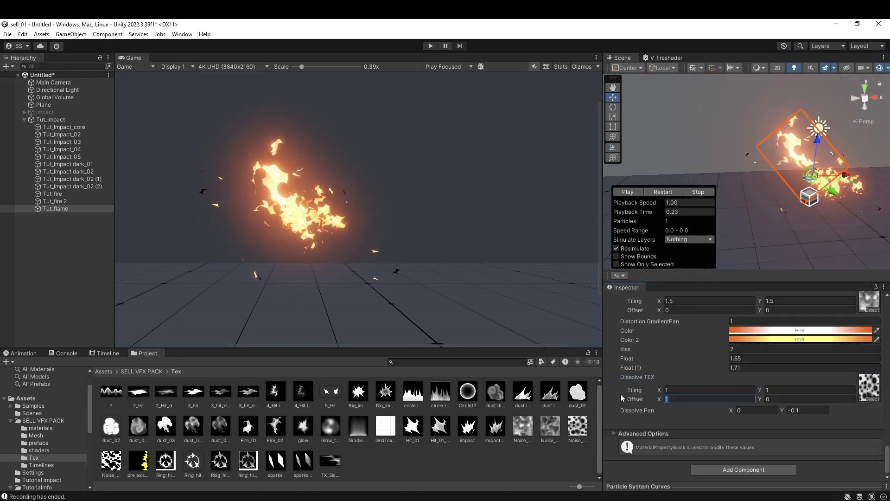
click(869, 398)
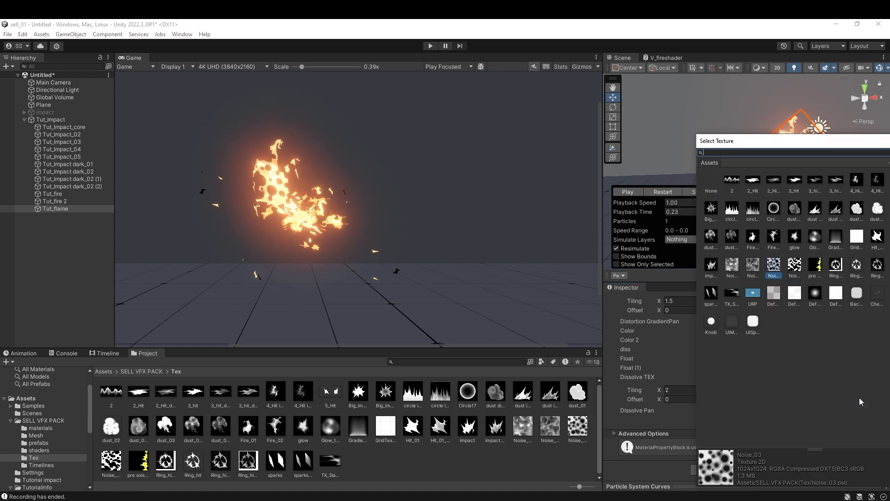
click(774, 268)
- Set the Dissolve TEX Tiling to about 2.52 in X and 0.79 in Y and assign the Noise_01 texture
click(772, 389)
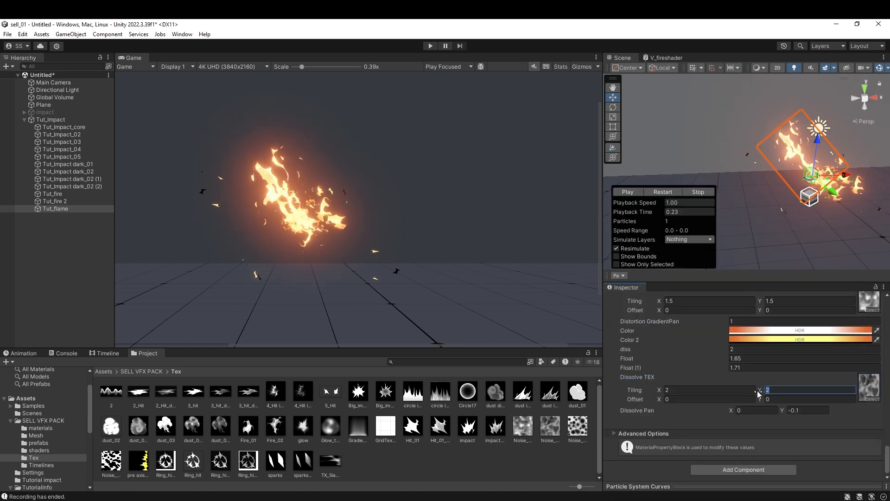
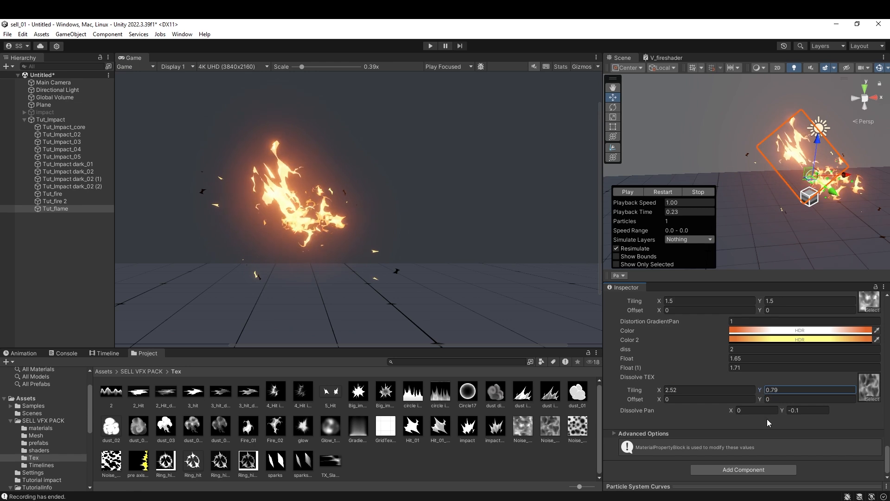
click(871, 398)
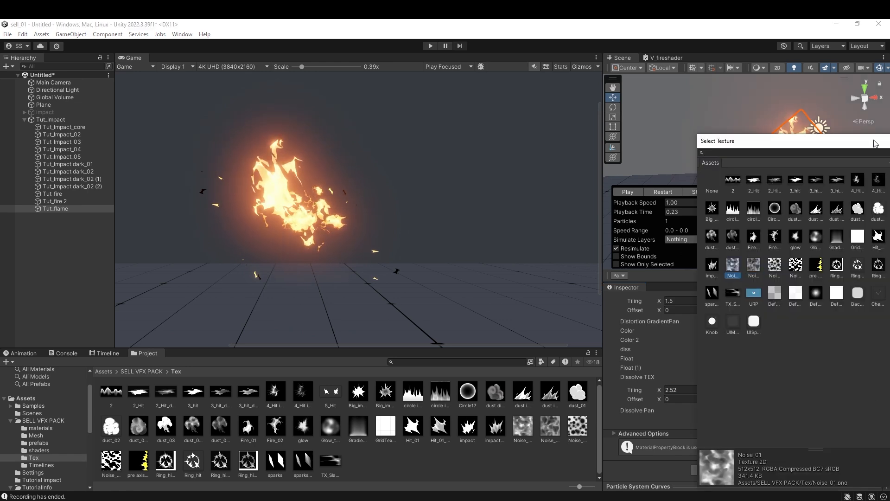
click(875, 142)
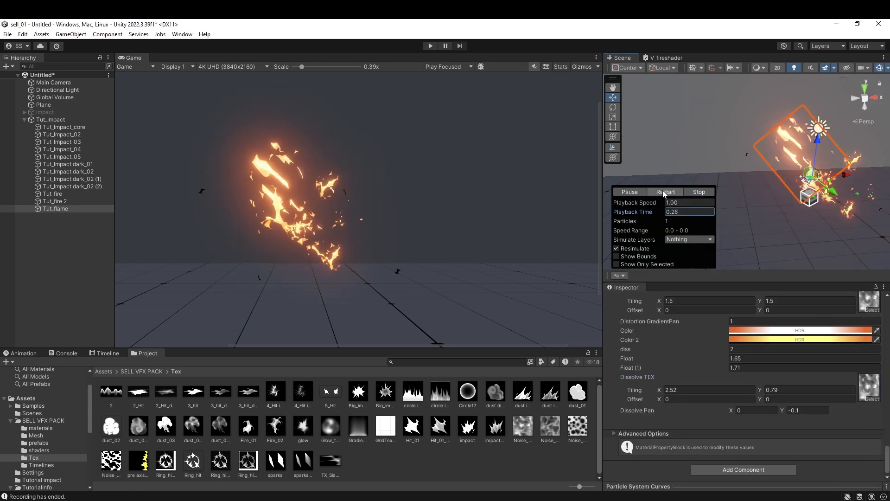
- Replay the effect, scrub through to Playback Time 0.27 and set the Dissolve Pan Y to -0.3
click(663, 192)
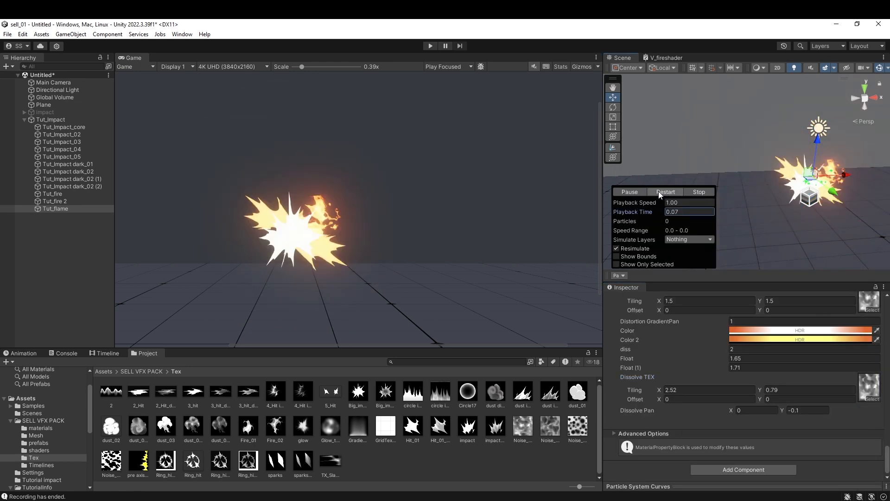
click(655, 192)
click(633, 191)
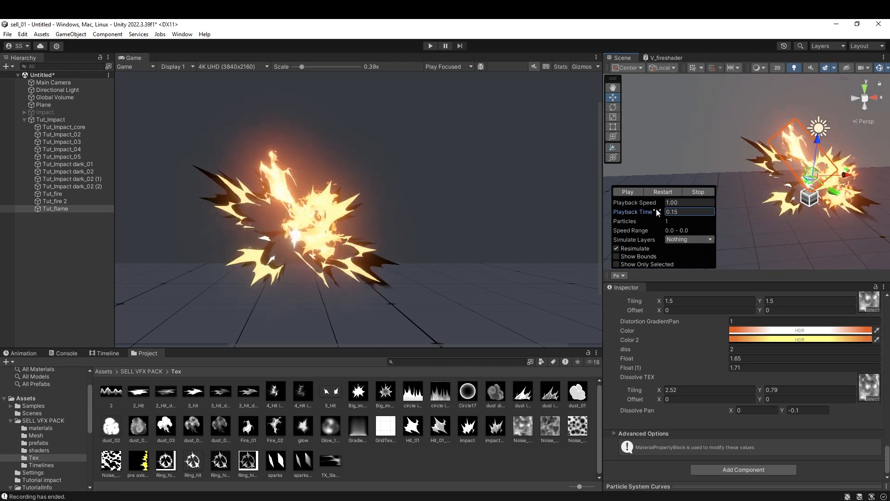
drag(655, 212, 682, 212)
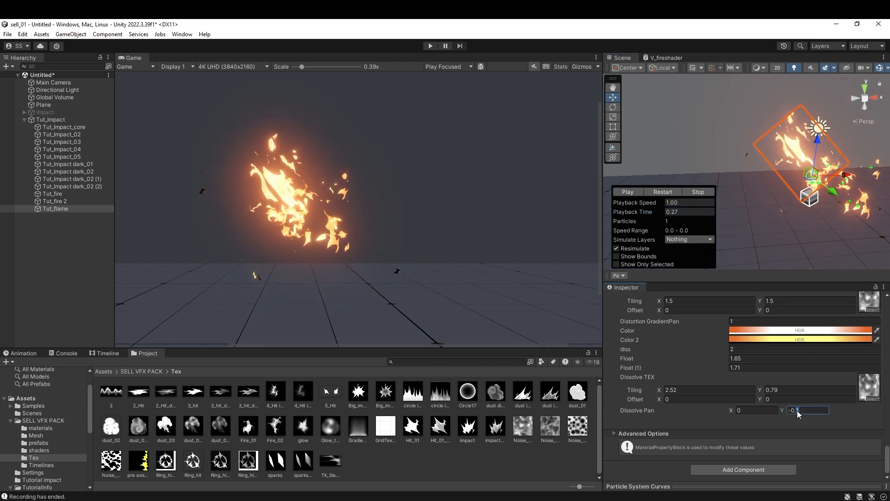
click(665, 191)
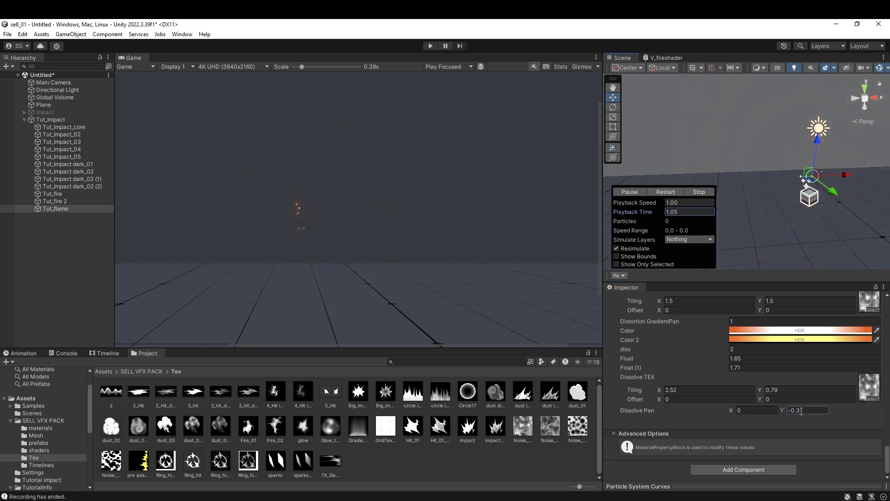
- Try a Dissolve Pan Y of -1, replaying the effect and scrubbing it to Playback Time 0.27
click(801, 411)
text(-1)
click(657, 191)
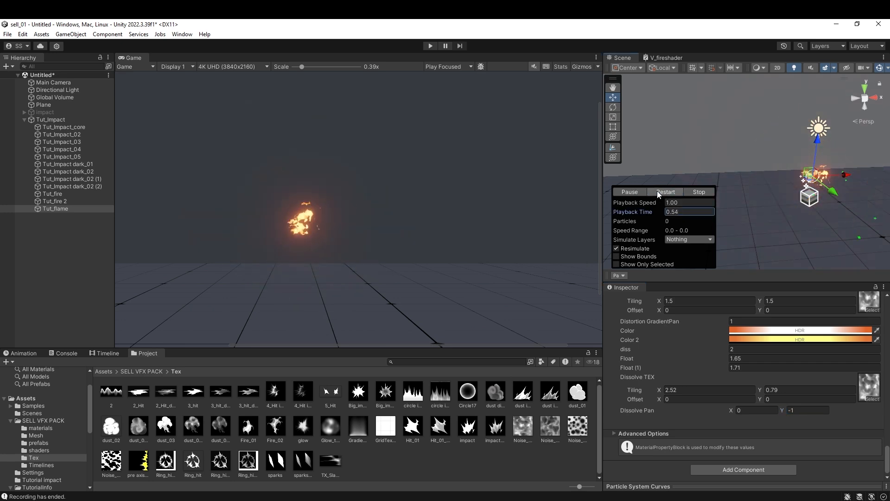
click(650, 190)
click(637, 191)
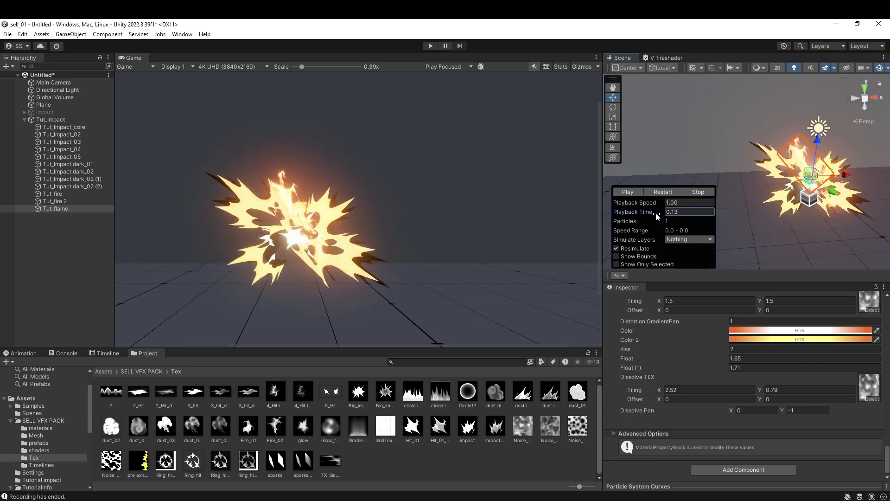
drag(656, 212, 702, 207)
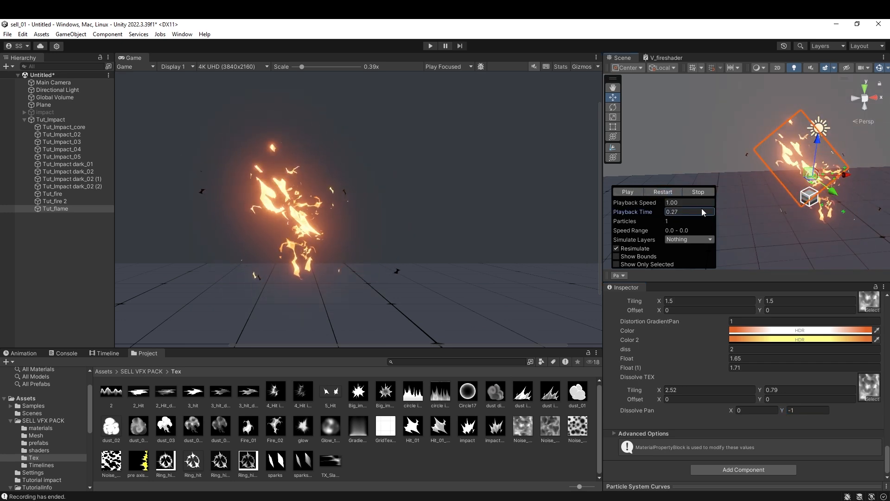
- Set the Dissolve Pan Y to -2, replay the effect and scrub it to Playback Time 0.19
click(804, 410)
text(-2)
click(664, 191)
click(664, 191)
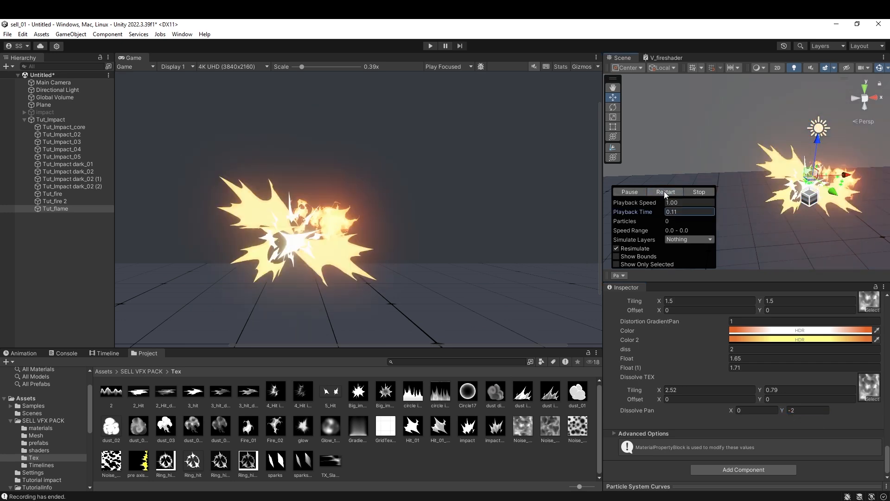
click(664, 191)
drag(655, 213, 680, 208)
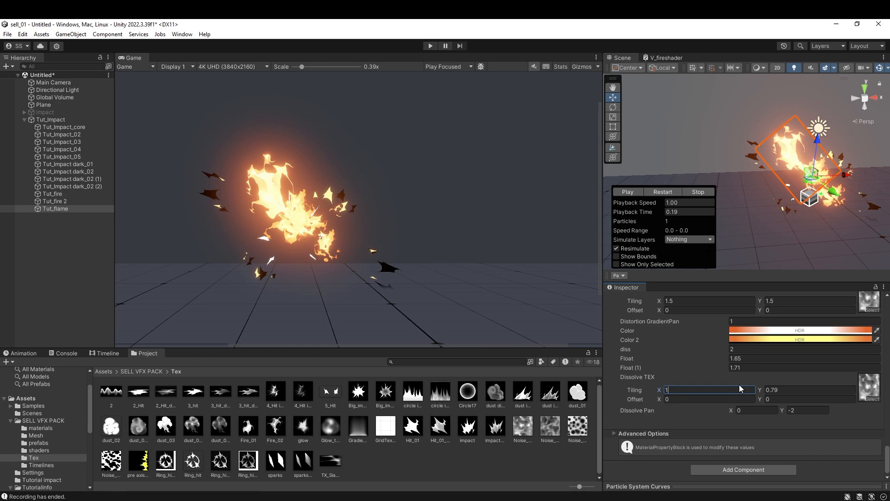
- Try a Dissolve TEX Tiling of 1 in both X and Y and replay the effect
key(Tab)
text(1)
click(665, 192)
click(653, 191)
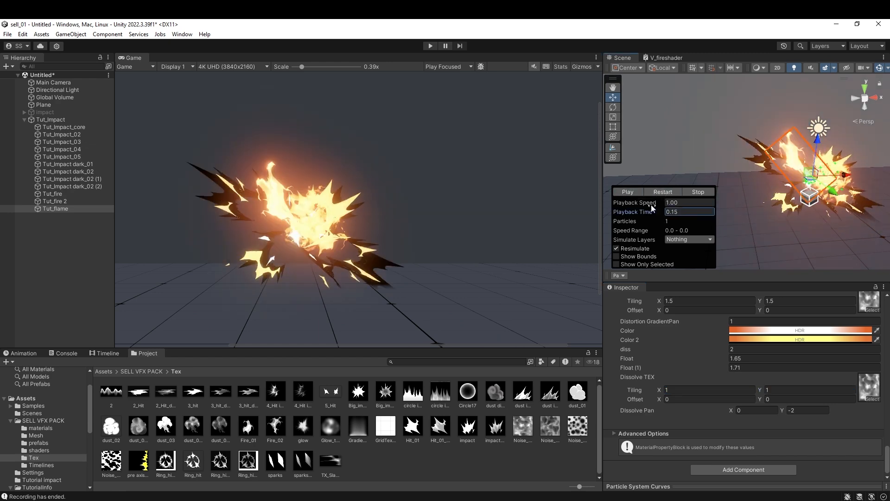
- Set the Dissolve TEX Tiling to about 3.62 in X and 1.12 in Y and replay the effect
drag(659, 391, 707, 390)
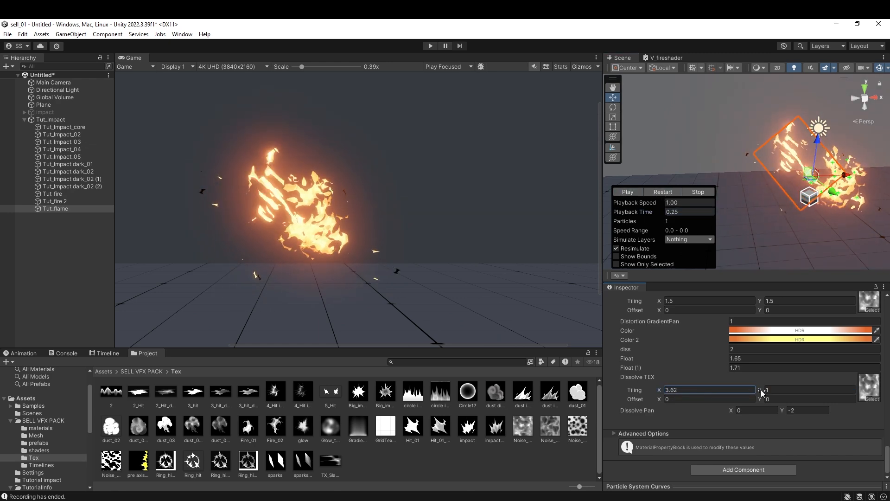
mouse_move(761, 389)
mouse_down()
mouse_move(773, 388)
mouse_move(758, 387)
mouse_up()
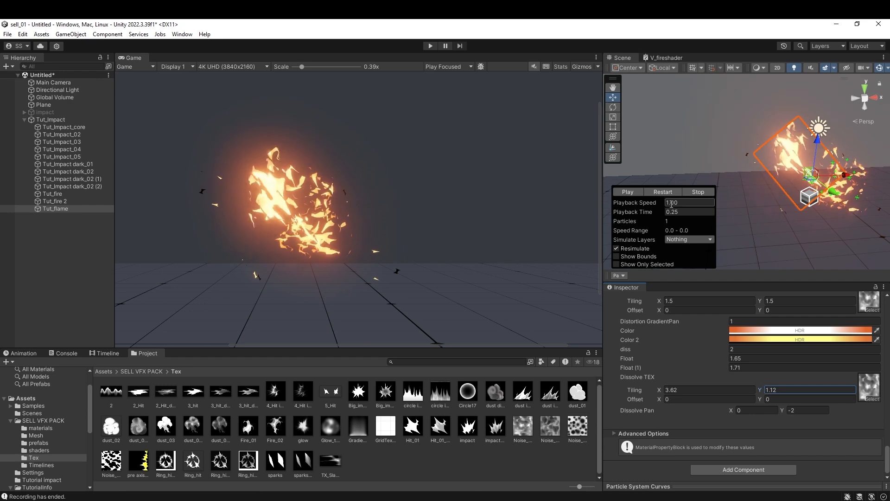
click(662, 192)
click(661, 192)
click(662, 192)
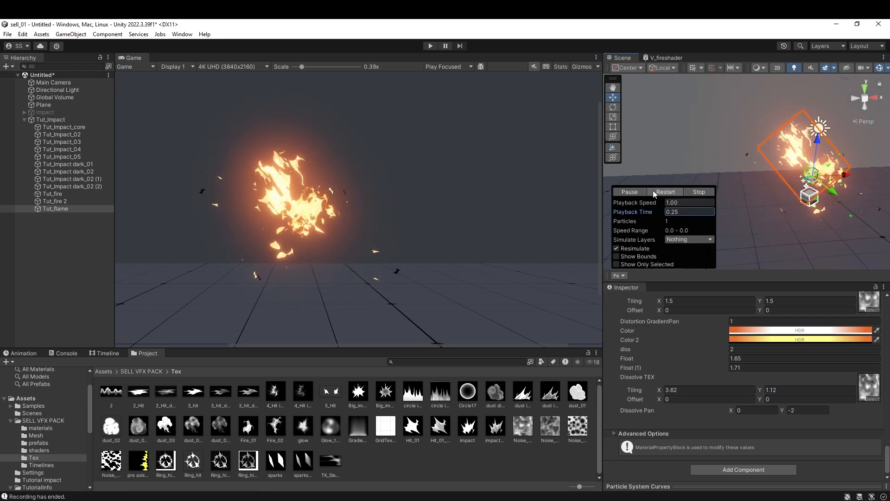
- Assign Noise_02 as the Dissolve TEX texture and replay the effect
click(872, 398)
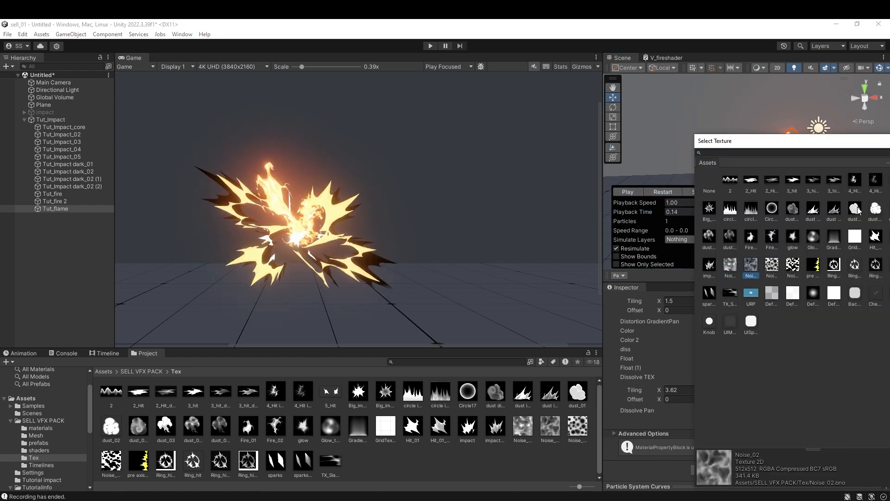
click(656, 189)
click(655, 189)
click(655, 189)
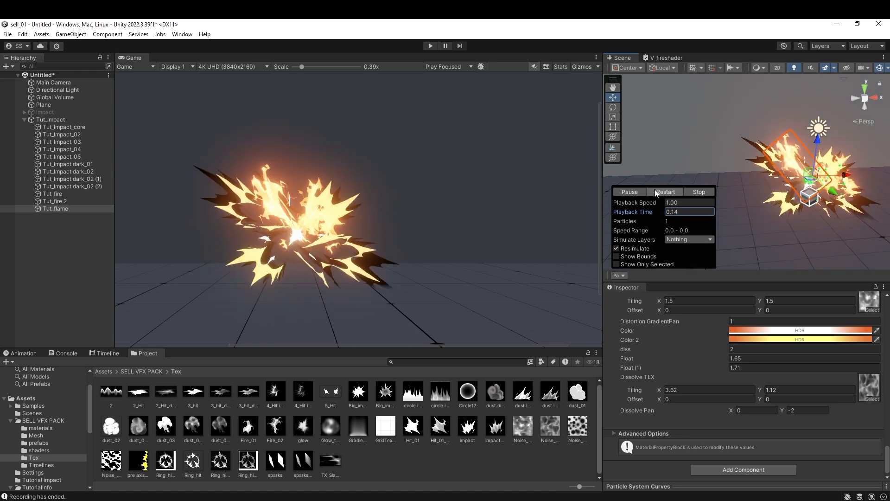
- Set the Dissolve TEX Tiling X to about 2.07 and replay the effect, pausing at Playback Time 0.13
drag(661, 211, 701, 211)
drag(660, 389, 639, 390)
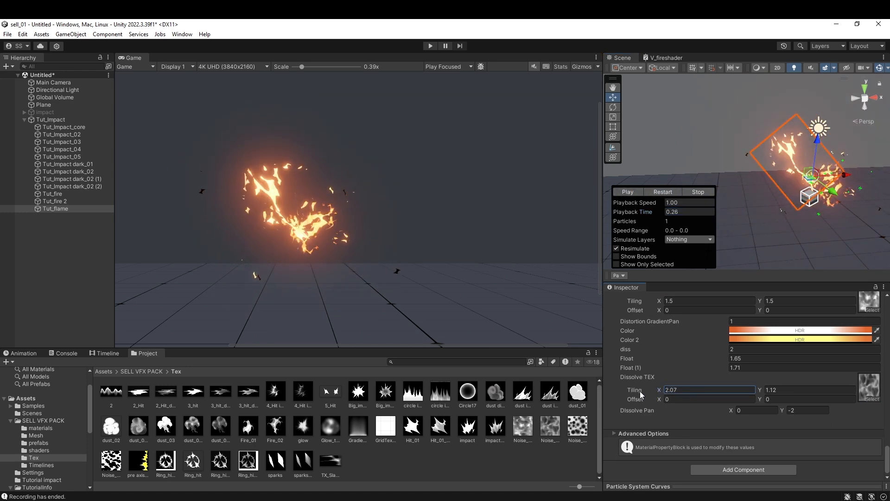
click(659, 192)
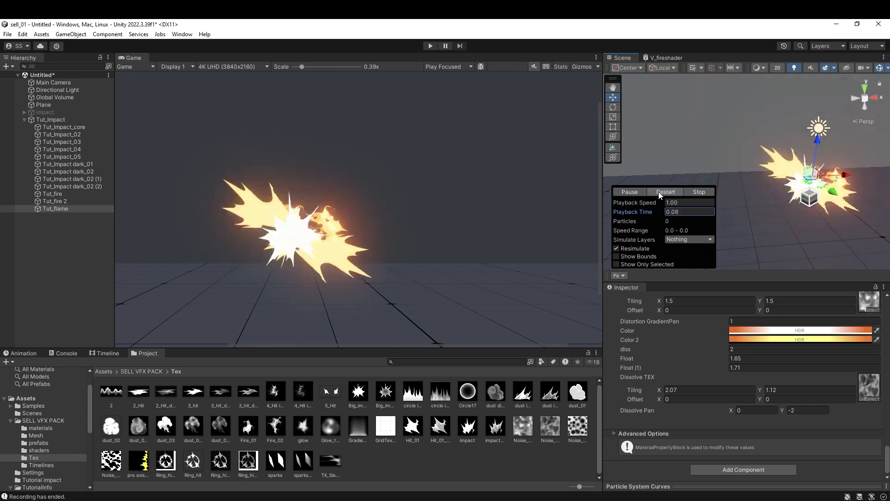
click(632, 191)
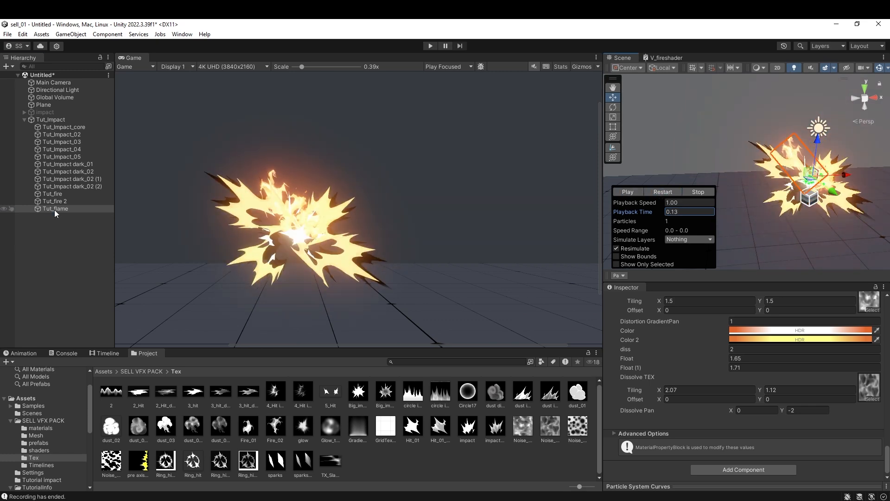
- Duplicate Tut_flame and, at Playback Time 0.21, set the copy's 3D Start Rotation Z to about 506.95 and shift its position
key(ctrl+d)
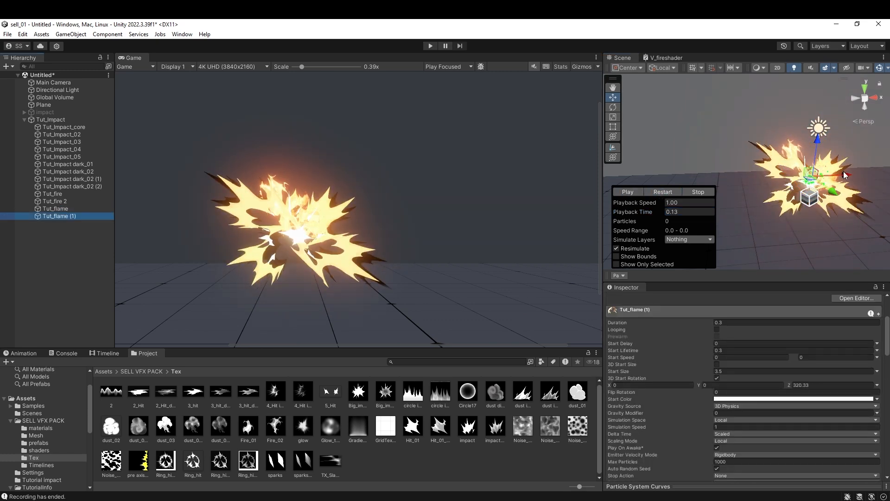
click(619, 273)
click(619, 274)
double_click(634, 191)
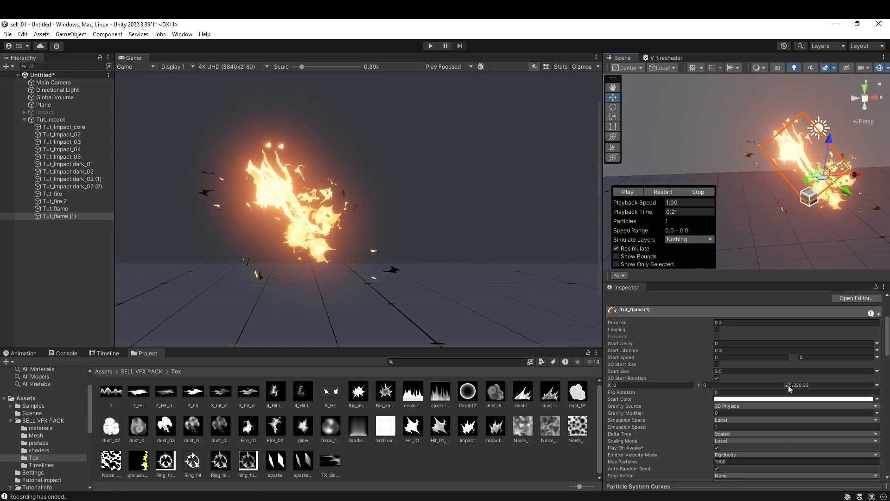
drag(789, 385, 533, 436)
drag(820, 141, 818, 139)
click(619, 275)
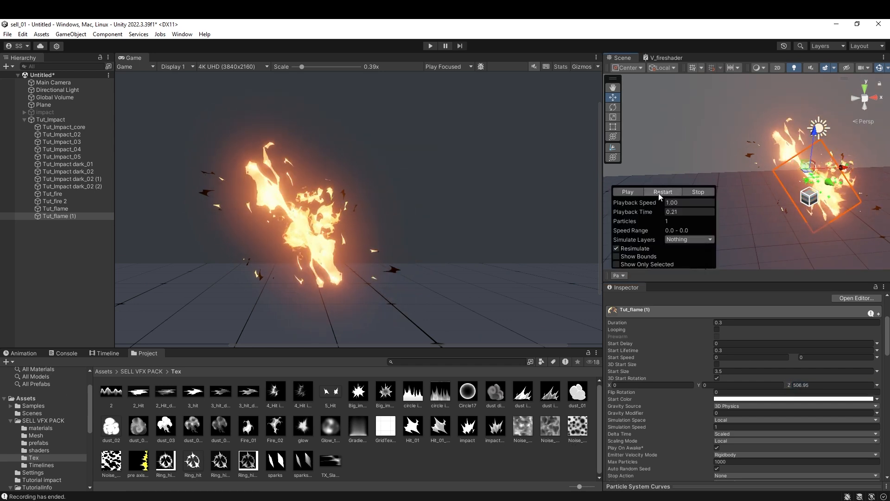
- Move Tut_flame (1) in toward the impact center and slightly up, and replay the effect several times
click(655, 192)
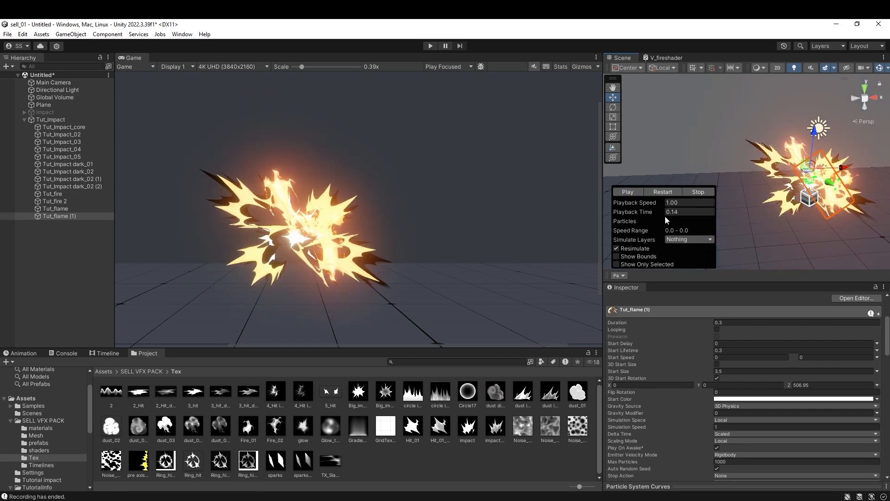
drag(650, 210, 637, 209)
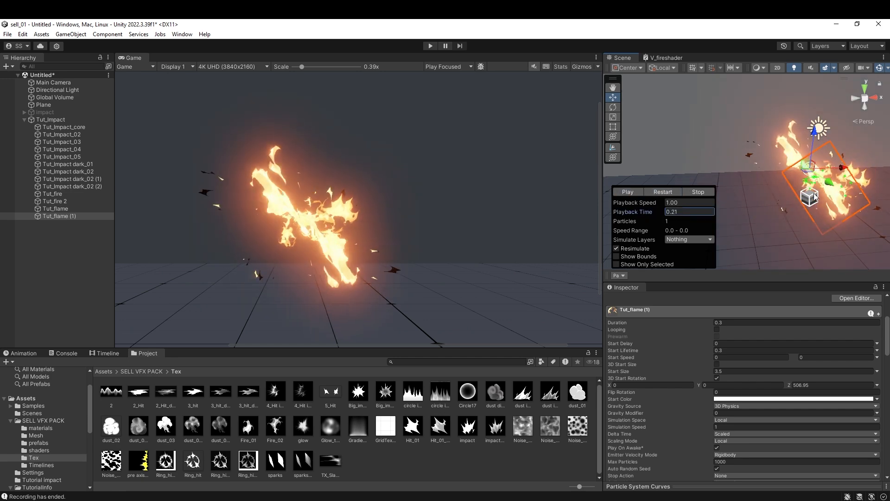
drag(842, 168, 822, 170)
drag(793, 132, 794, 119)
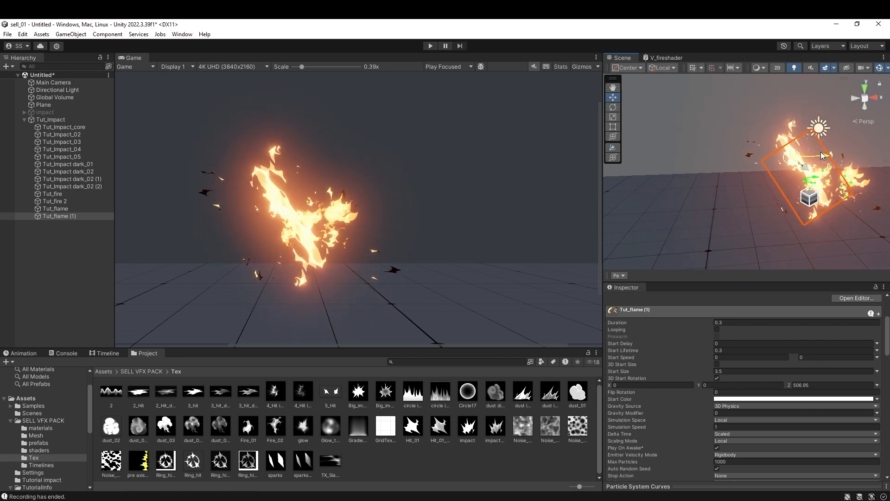
click(621, 278)
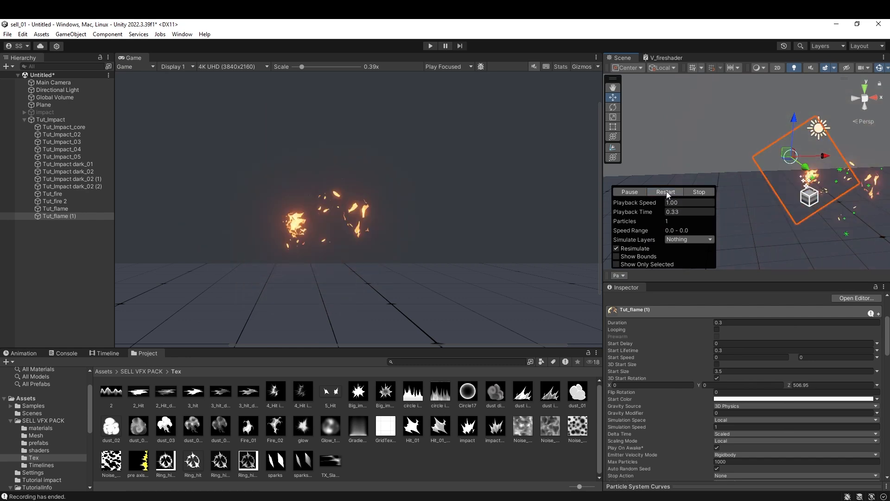
click(666, 191)
click(665, 191)
click(664, 191)
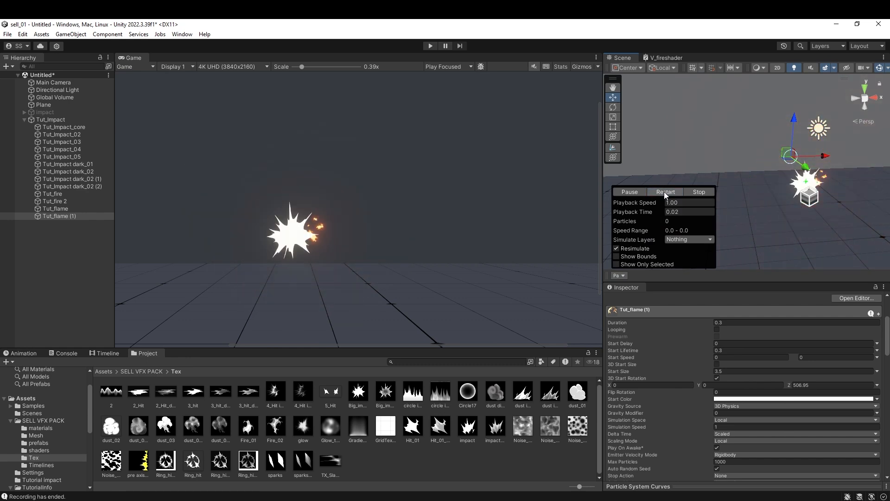
click(661, 194)
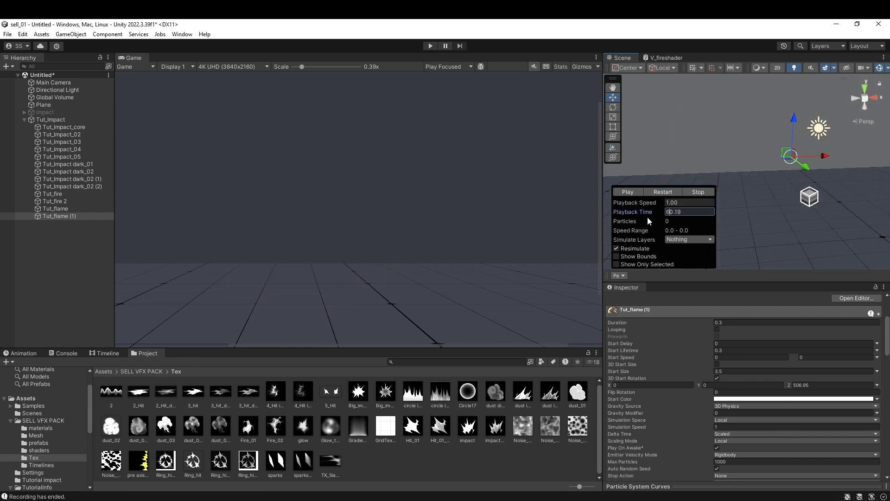
- Duplicate Tut_flame (1) and set the copy's 3D Start Rotation Z to about 416.58 at Playback Time 0.23
click(47, 231)
click(55, 216)
key(ctrl+d)
click(627, 191)
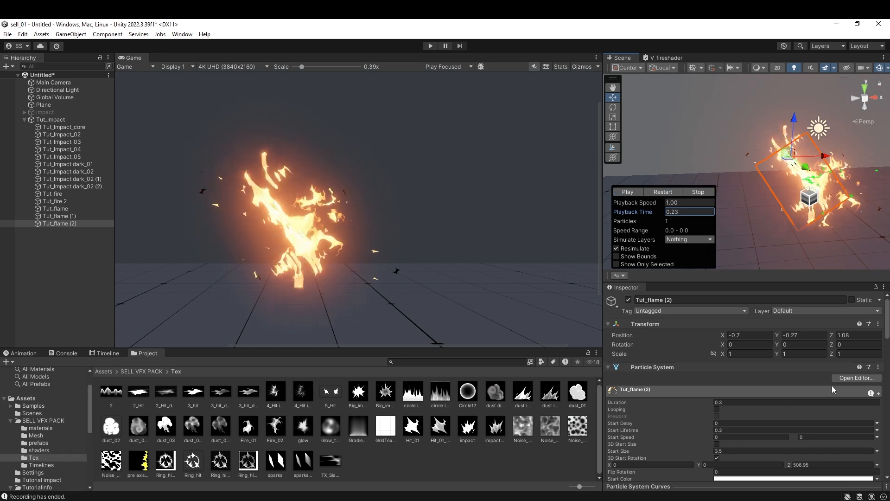
scroll(802, 429, down, 3)
drag(796, 388, 827, 159)
click(827, 159)
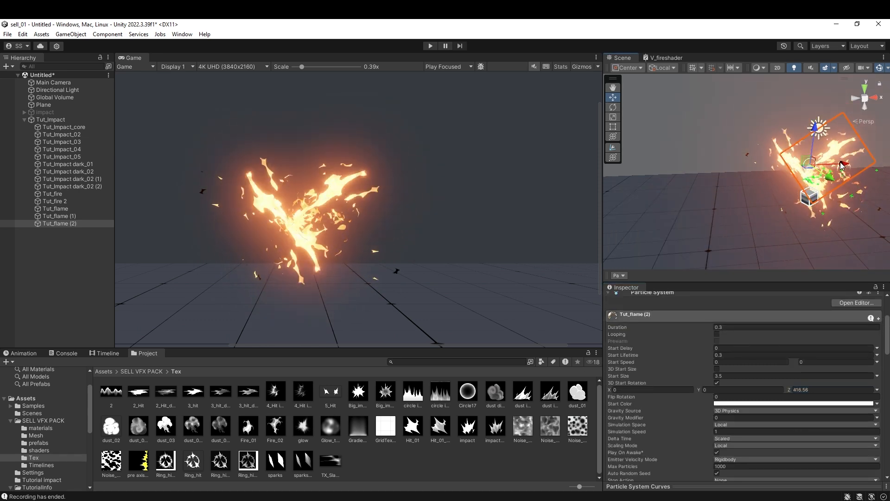
- Reposition Tut_flame (2) so its flame rises up and right from the impact, and replay the effect to Playback Time 0.16
click(836, 170)
click(663, 191)
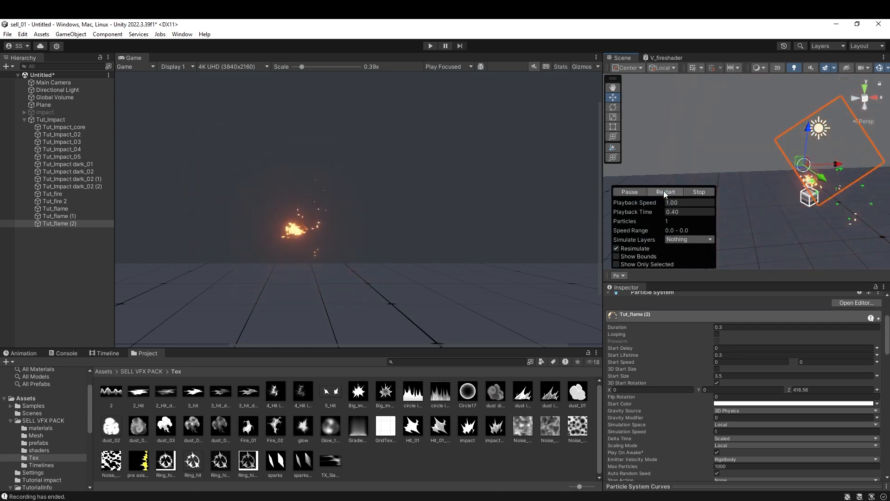
click(663, 191)
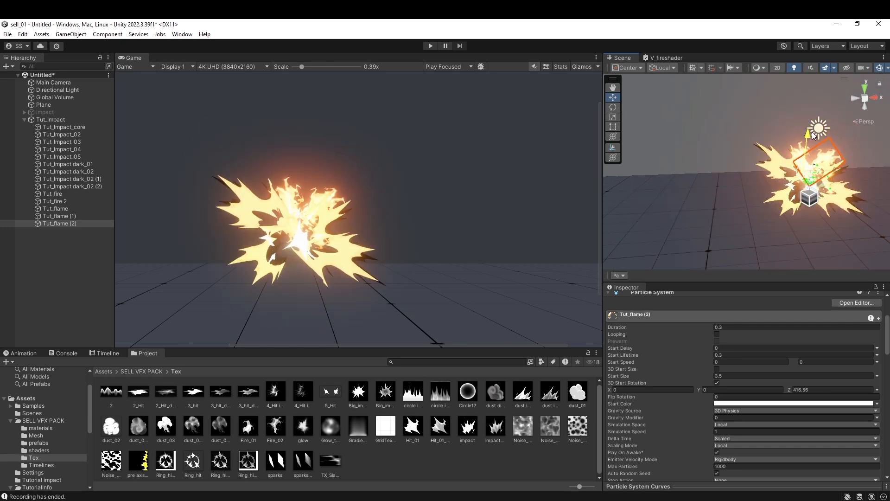
click(656, 190)
click(649, 191)
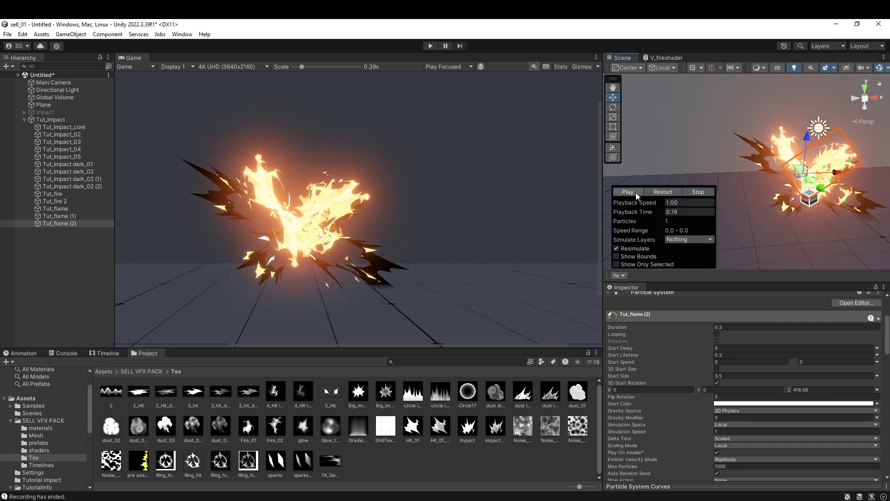
- Set Tut_flame (1)'s 3D Start Rotation Z to about 490.2 and move it down and right from the impact center
click(55, 208)
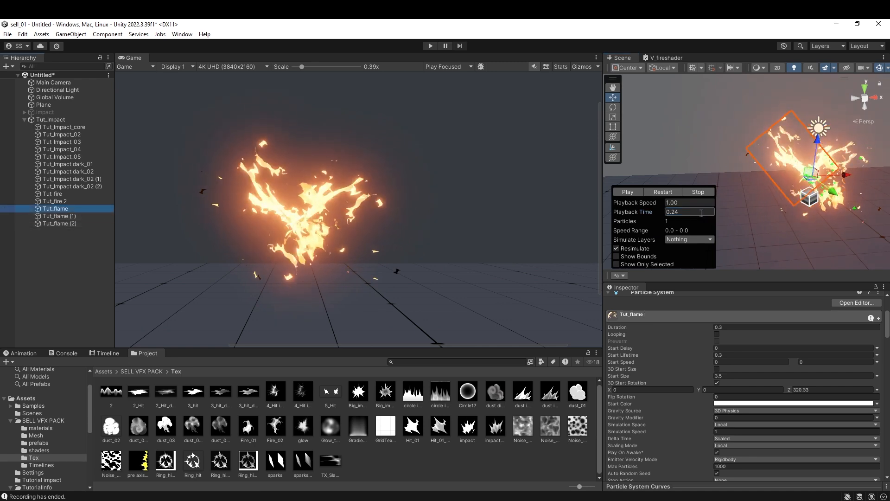
click(69, 216)
drag(790, 390, 770, 378)
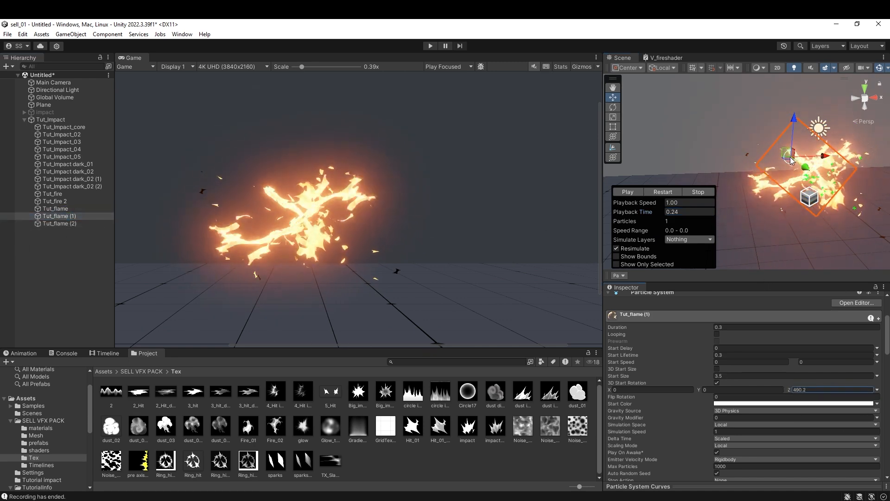
mouse_move(789, 157)
mouse_down()
mouse_move(804, 167)
mouse_move(789, 159)
mouse_up()
click(657, 193)
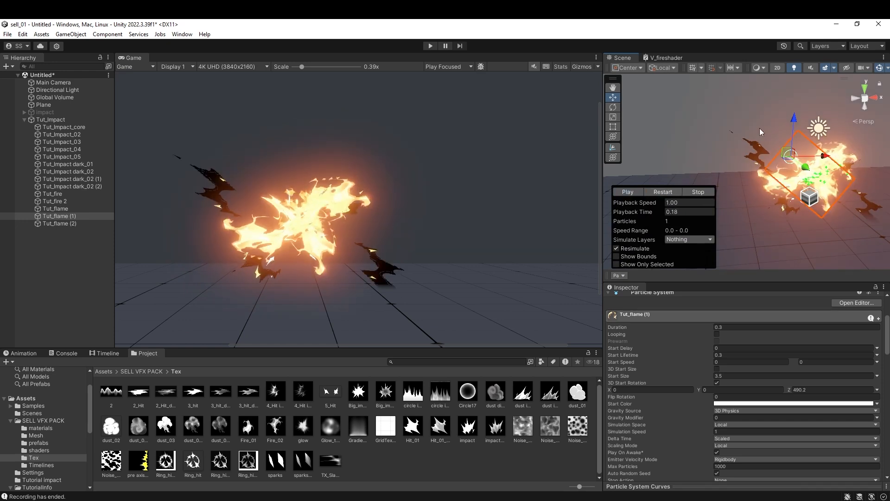
drag(792, 122, 802, 138)
drag(822, 174, 842, 178)
- Set Tut_flame (2)'s 3D Start Rotation Z to about 369.3, move it right to point upward, and replay the effect
click(59, 223)
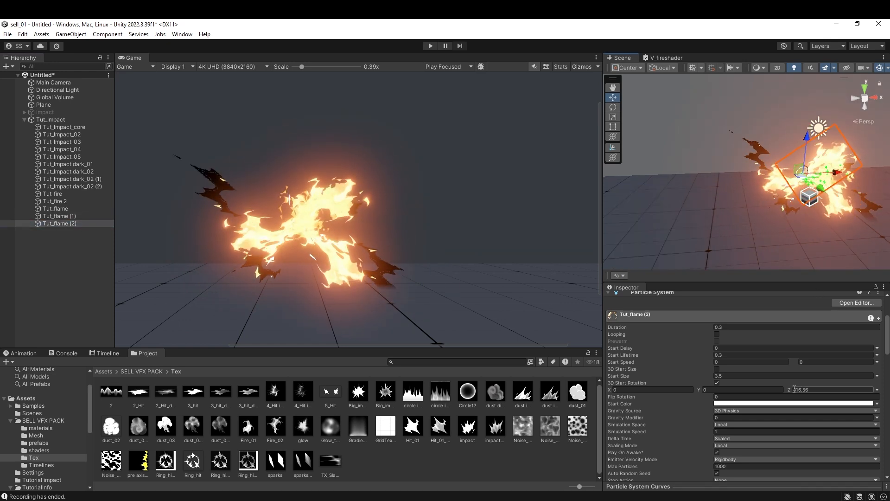
drag(789, 389, 761, 339)
drag(834, 172, 849, 171)
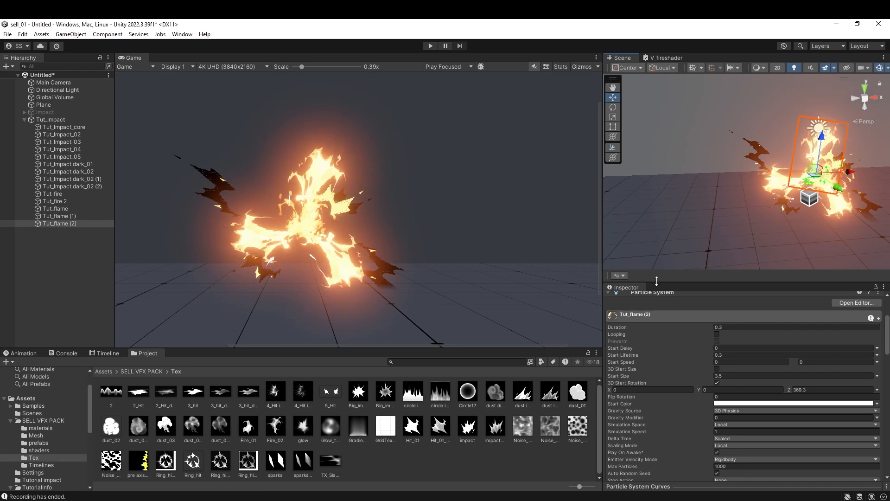
click(666, 191)
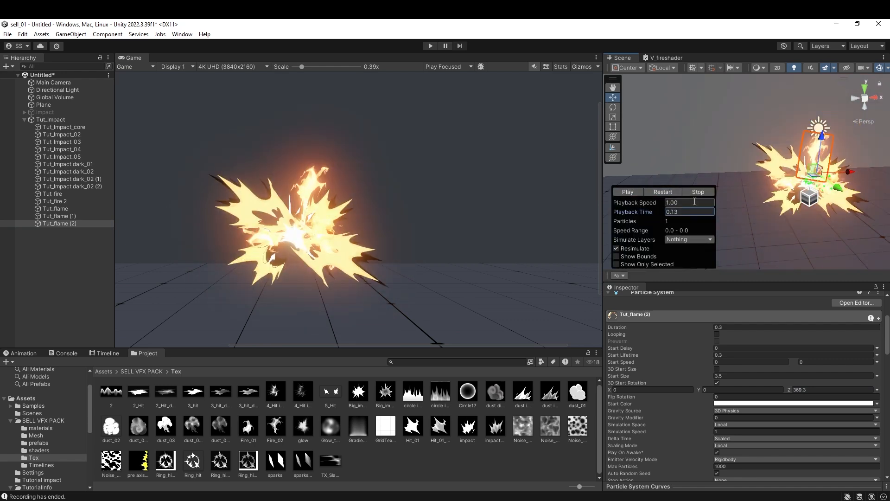
- Enable 3D Start Size on Tut_flame (2), set its Y to about 3.44 and replay the effect
click(717, 369)
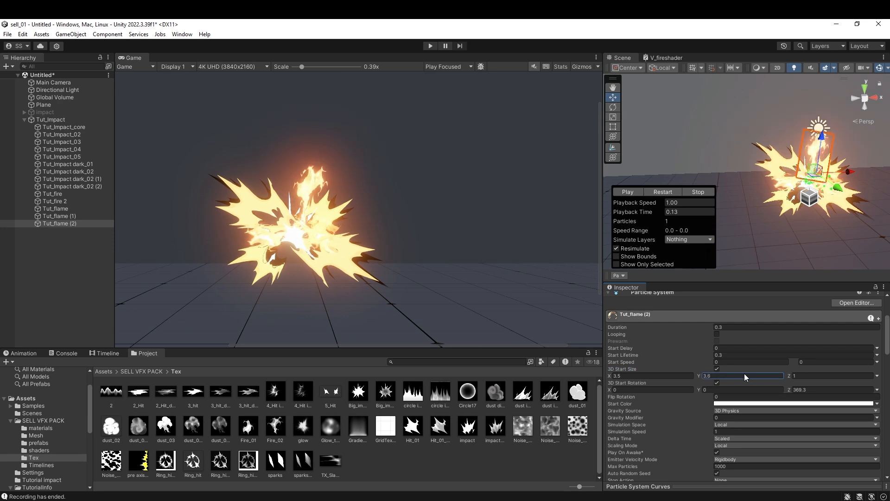
click(664, 191)
click(663, 191)
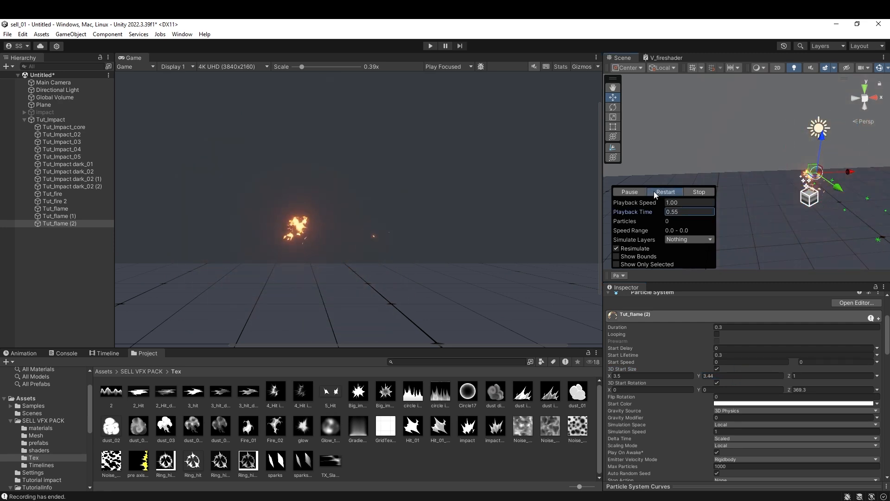
- Set the 3D Start Size Y value to 2.44 on Tut_flame (2) and 3.4 on Tut_flame (1)
click(733, 376)
text(2.44)
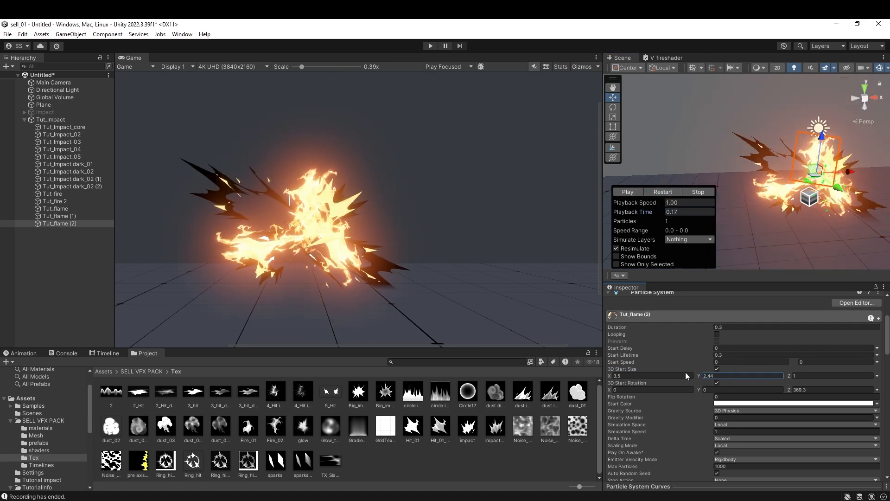
click(86, 216)
click(719, 375)
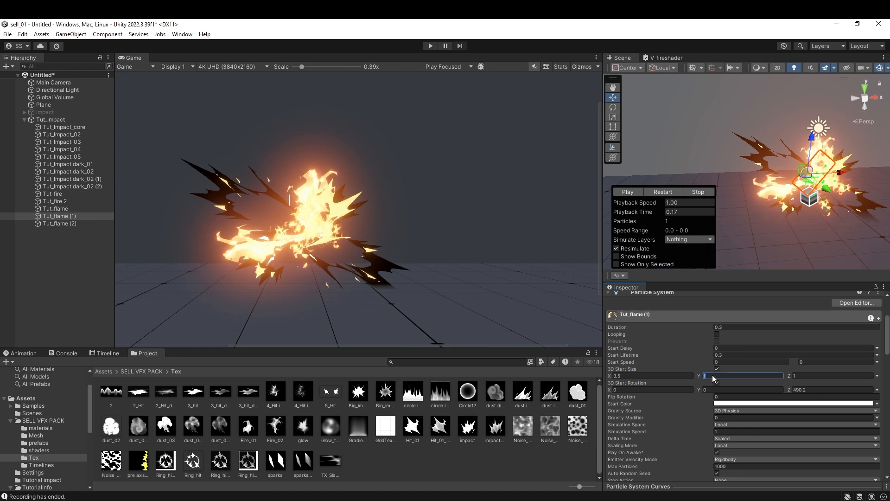
text(3.4)
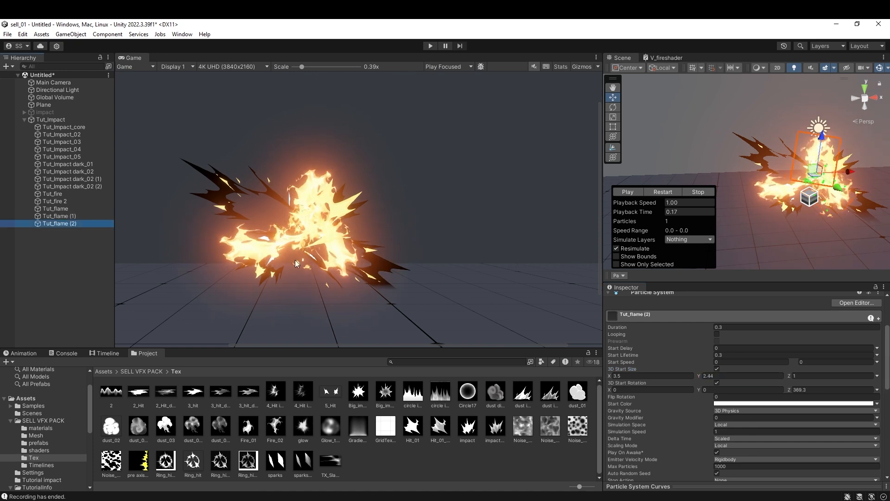
- Enable 3D Start Size on Tut_flame and set its Y size to 2.49
click(61, 209)
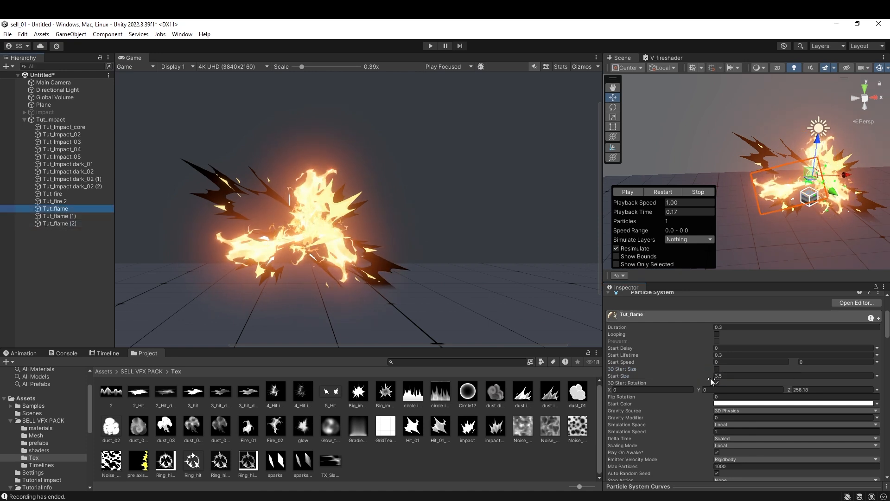
click(717, 369)
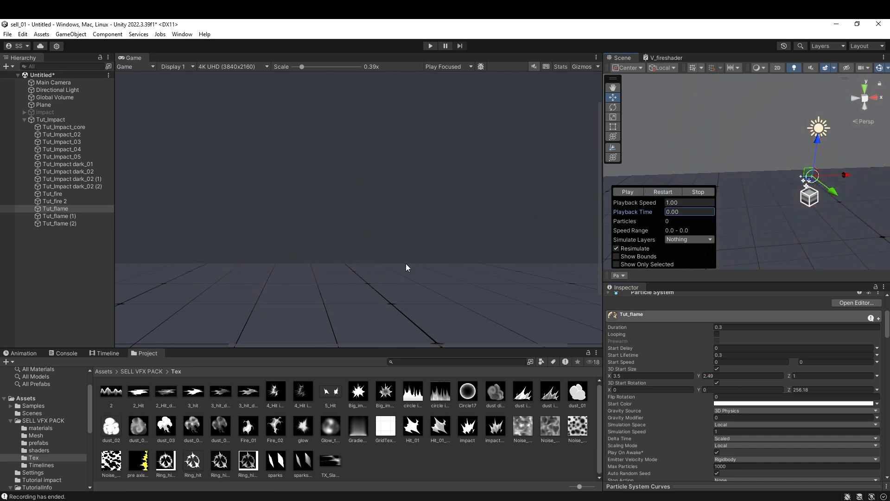
- Replay the impact effect repeatedly to examine how the three resized flames look
click(665, 192)
click(665, 192)
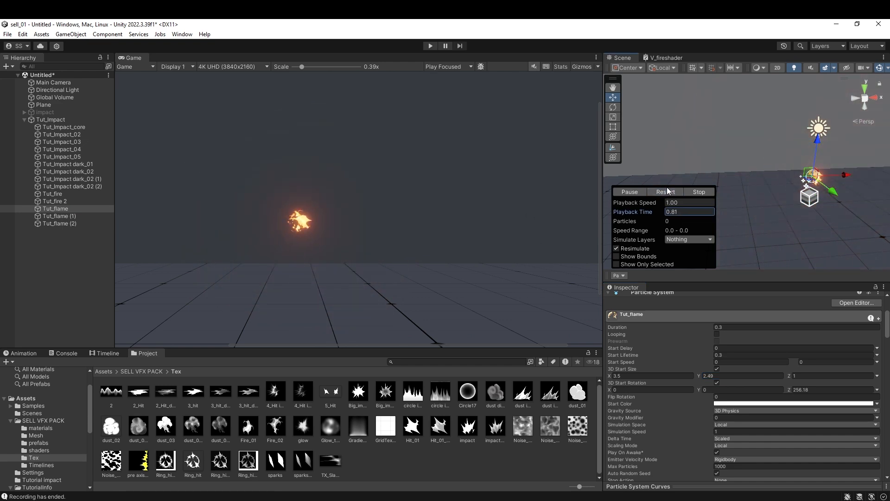
click(665, 192)
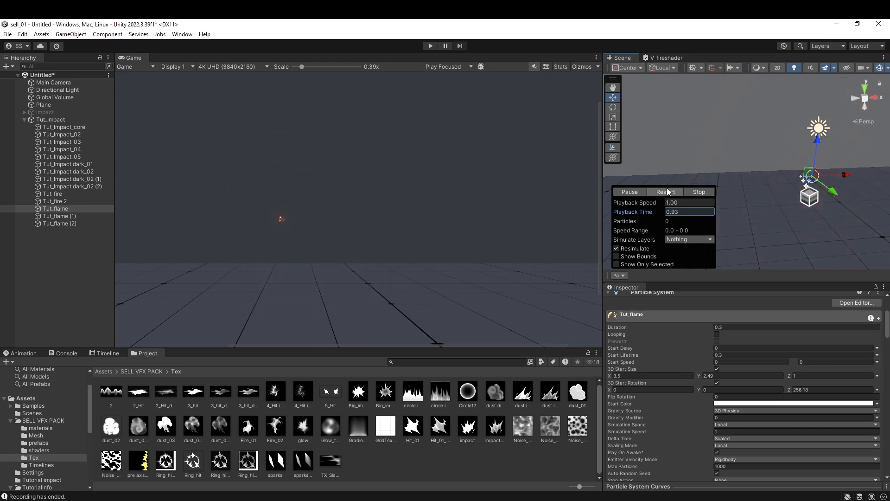
click(665, 192)
click(666, 192)
click(666, 192)
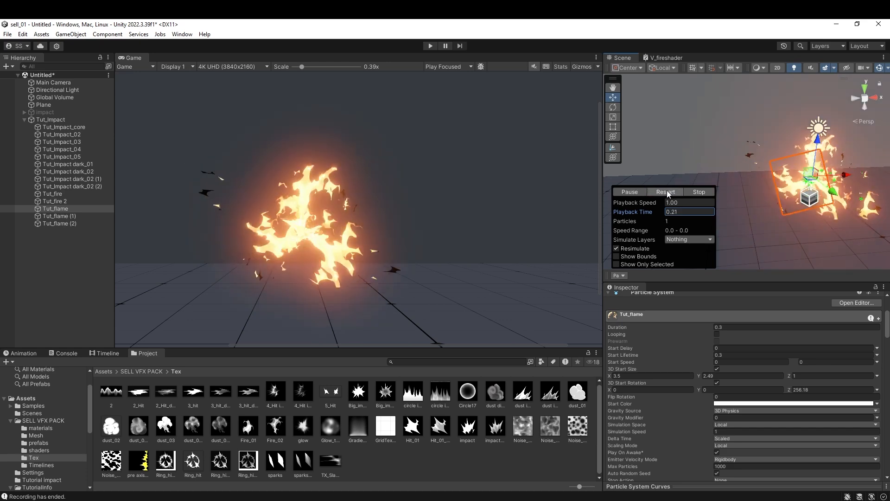
click(666, 192)
click(666, 192)
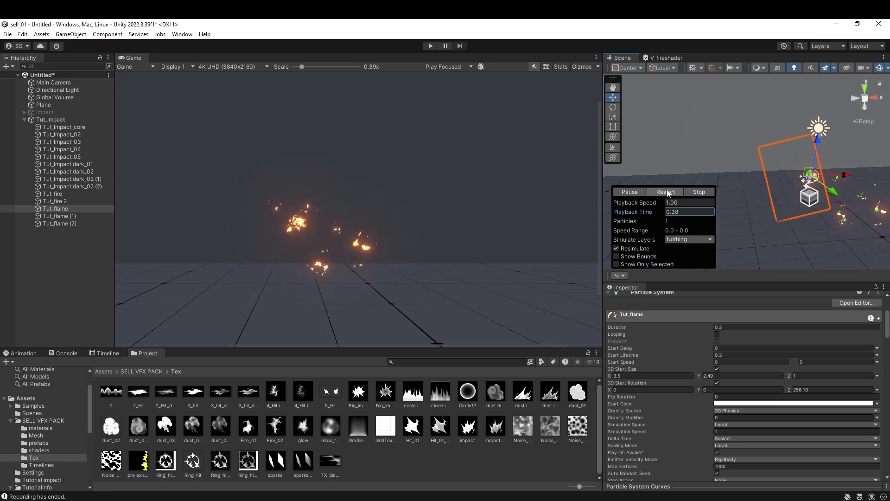
- Create a particle system named smoke_01 and parent it under Tut_Impact
right_click(63, 237)
click(209, 414)
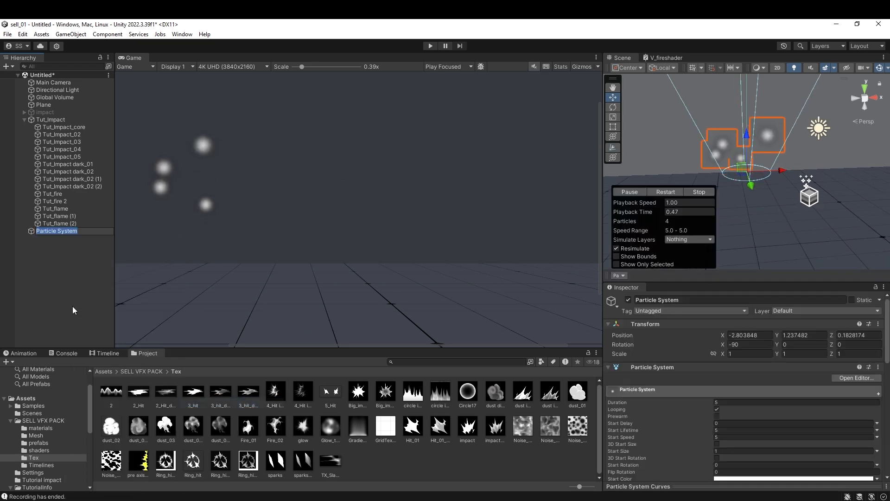
text(smoke_01)
key(Return)
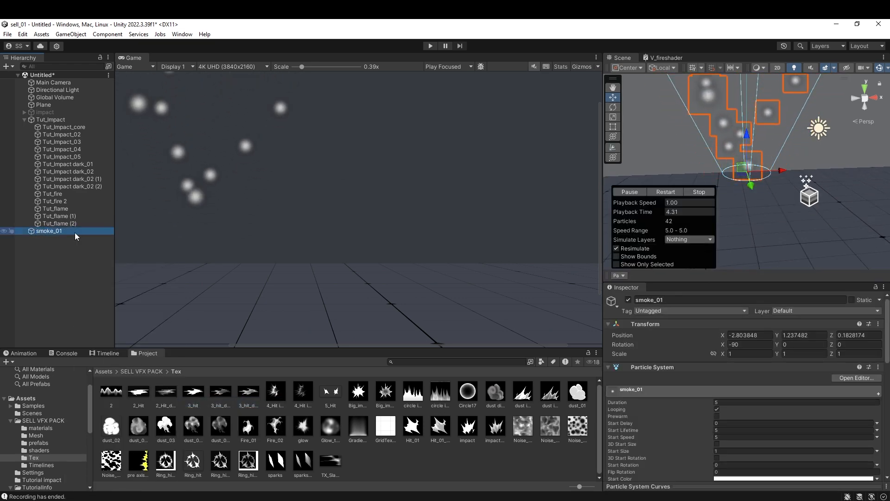
- Create a new material named smoke_01 in the Tutorial impact folder
scroll(662, 425, down, 10)
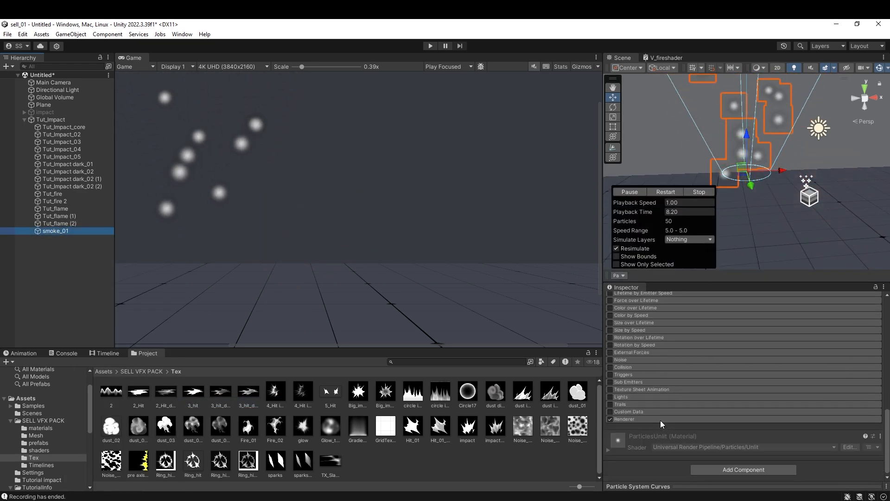
click(104, 370)
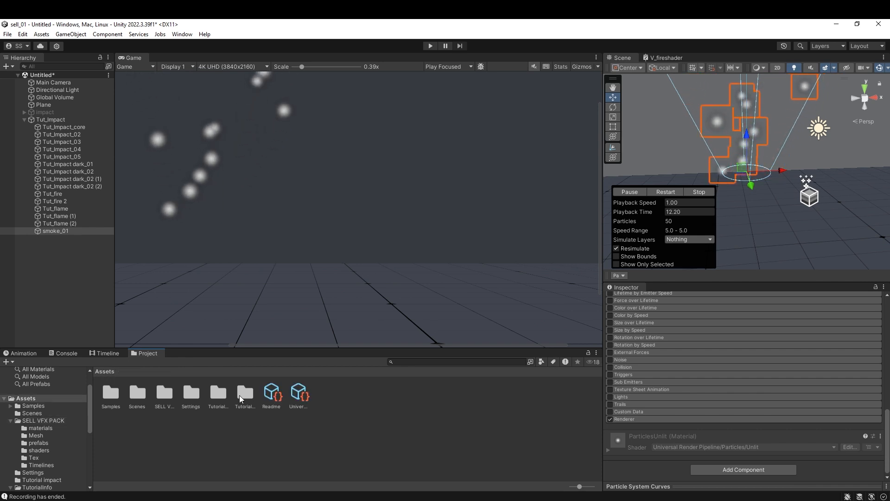
double_click(240, 395)
right_click(248, 429)
mouse_move(383, 170)
click(421, 256)
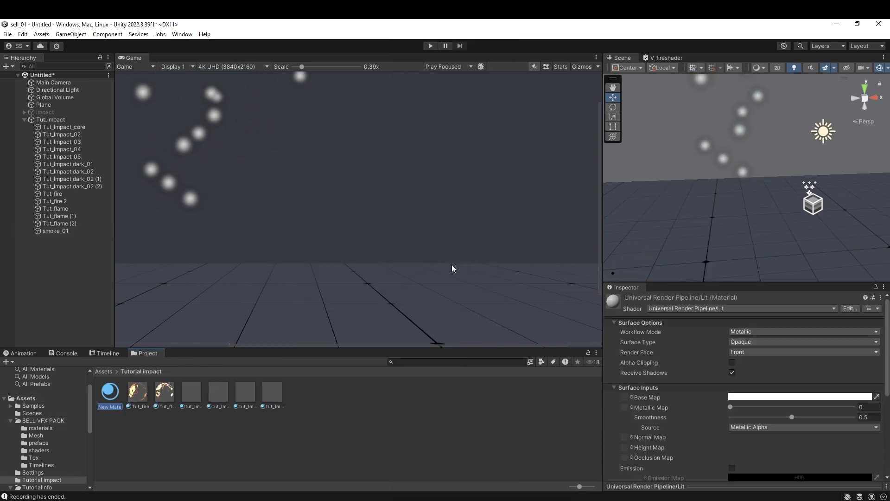
- Assign the V_Shaders/V_Dissolve shader to the smoke_01 material and set its Surface Type to Transparent
click(685, 308)
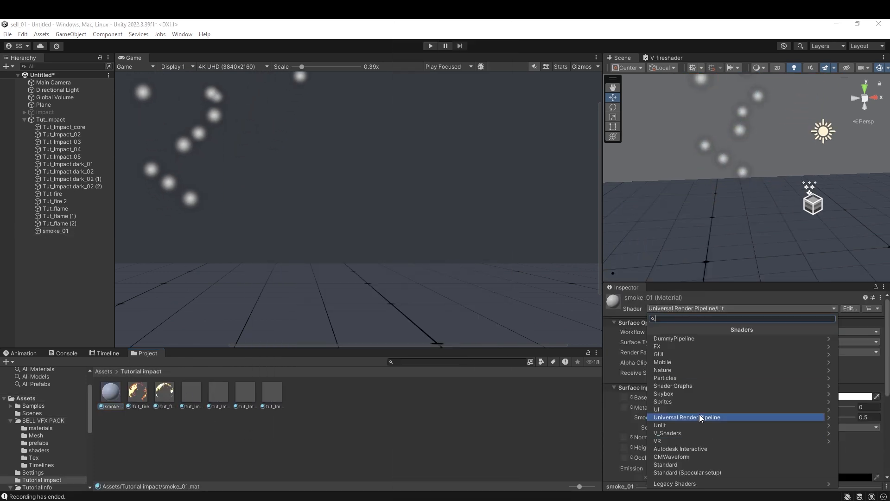
click(675, 438)
click(651, 329)
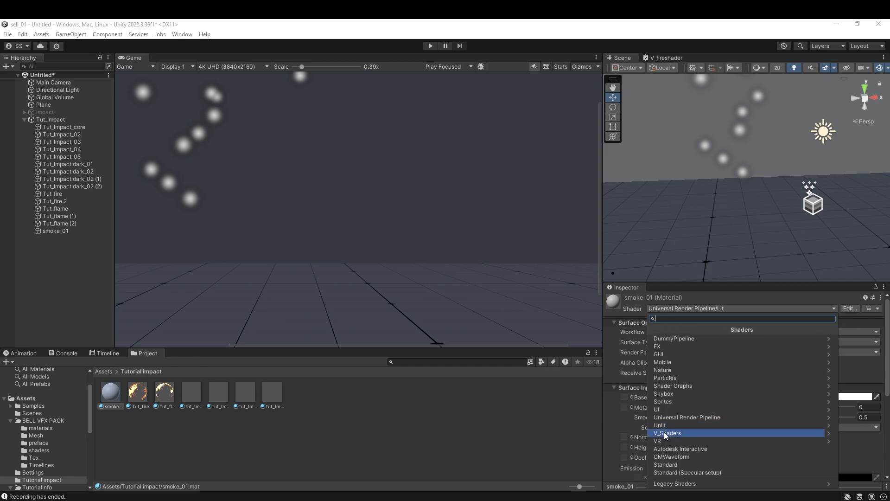
click(667, 433)
click(674, 346)
scroll(809, 452, up, 3)
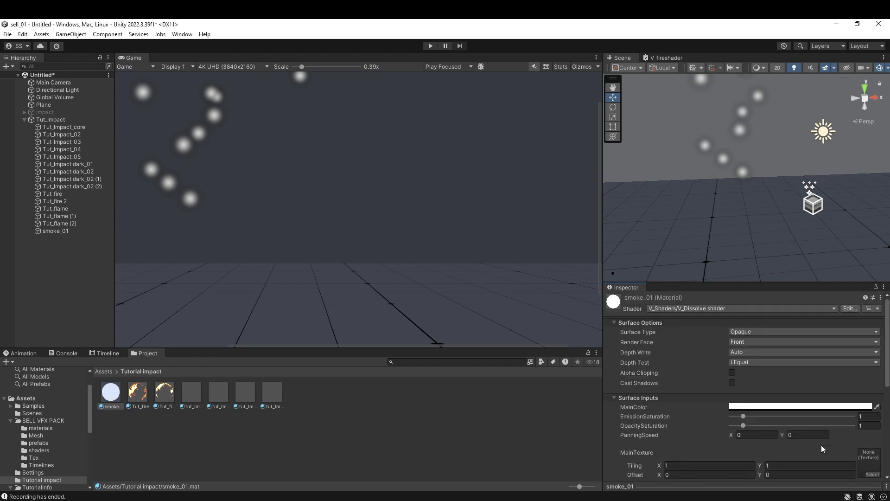
click(750, 334)
click(745, 344)
- Set the smoke_01 particle system's cone emitter Shape to an angle of 25.12 and a radius of 0.4
click(46, 230)
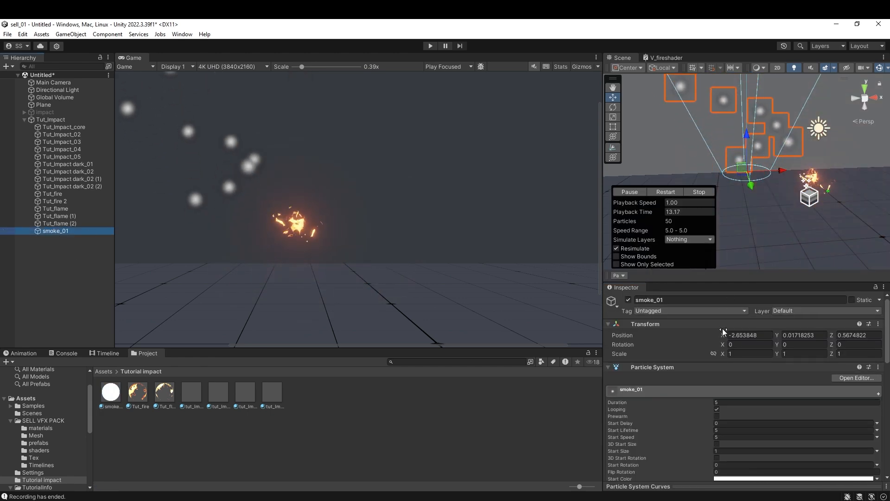
click(655, 192)
scroll(725, 436, down, 5)
scroll(725, 435, down, 5)
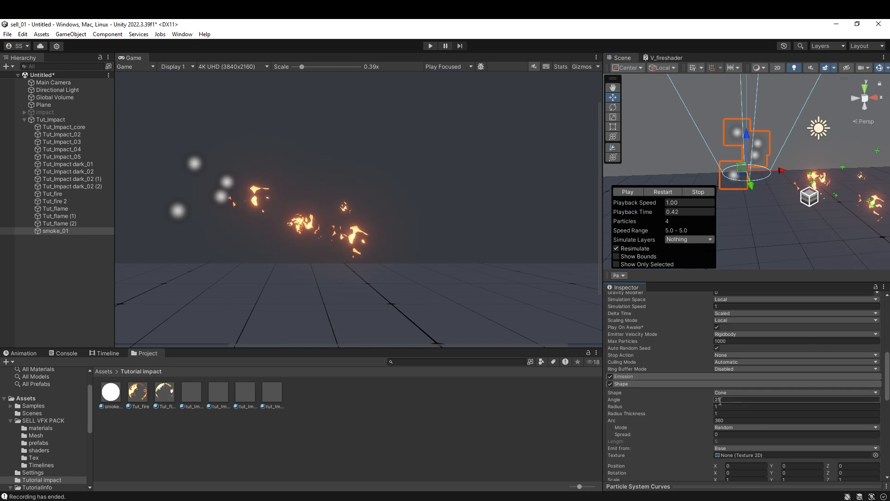
click(649, 384)
scroll(646, 457, down, 2)
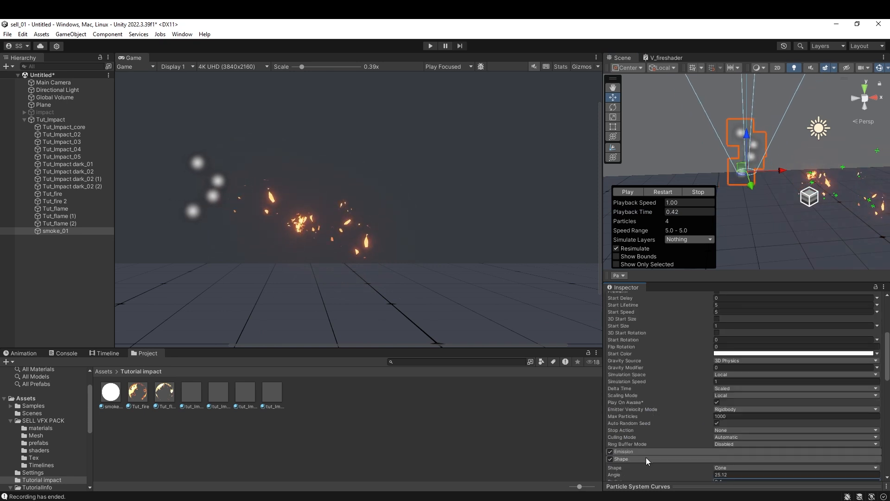
- Enable Limit Velocity over Lifetime on smoke_01 with Dampen 0.1 and Speed random between two constants
click(639, 374)
click(682, 396)
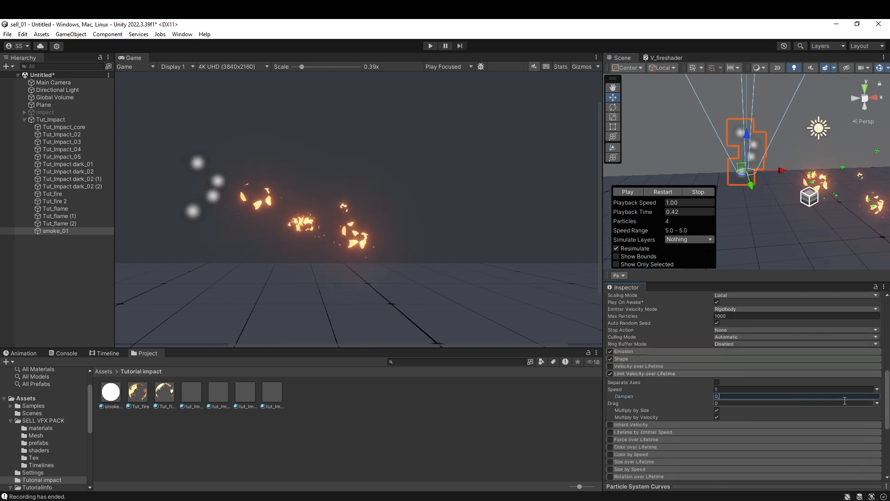
text(1)
click(877, 389)
click(785, 399)
click(877, 389)
click(788, 418)
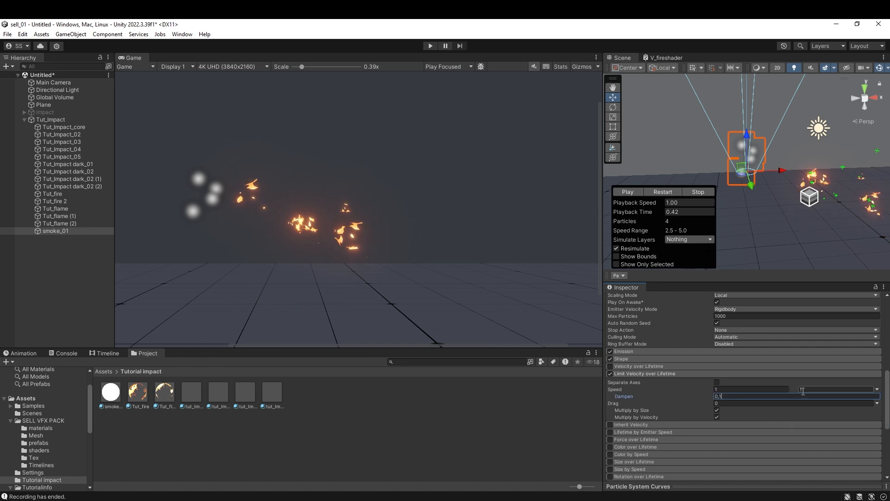
- Set smoke_01 to a non-looping Duration of 1 with Start Lifetime random between 0.1 and 5
scroll(747, 354, up, 5)
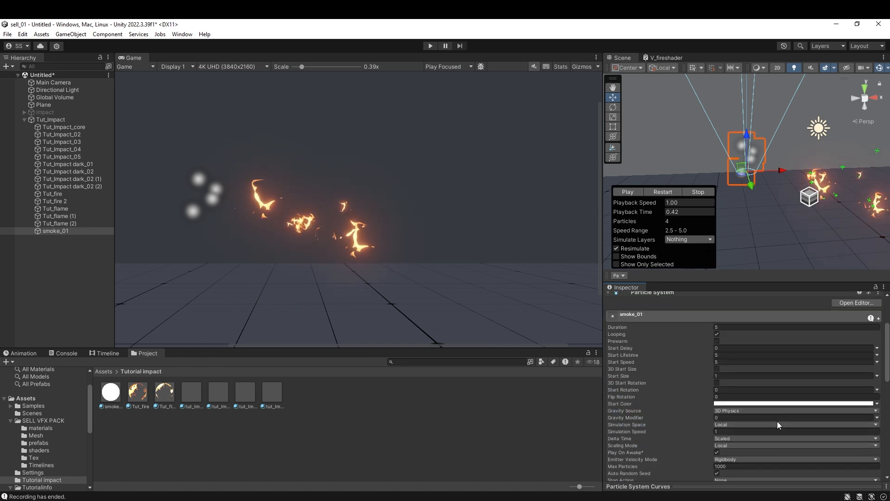
click(877, 355)
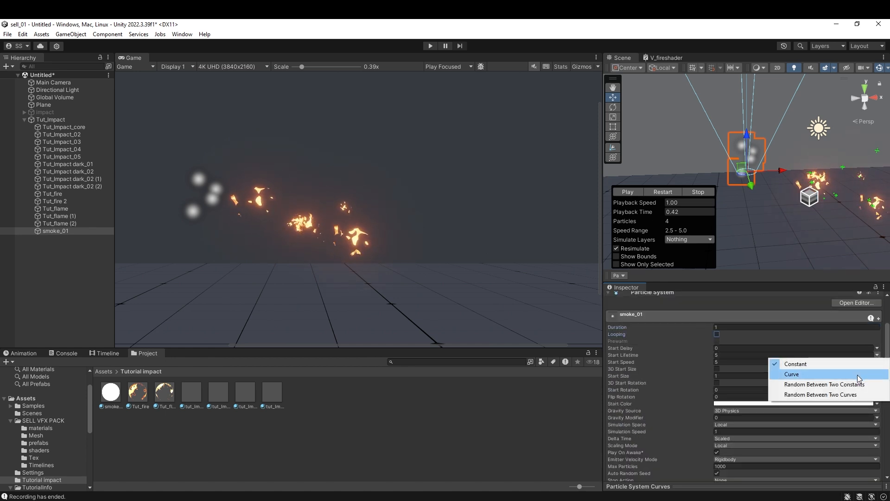
click(788, 385)
click(746, 354)
text(0.1)
key(Tab)
- Set smoke_01's Start Size to random between two constants, 1 and 2
scroll(758, 391, down, 2)
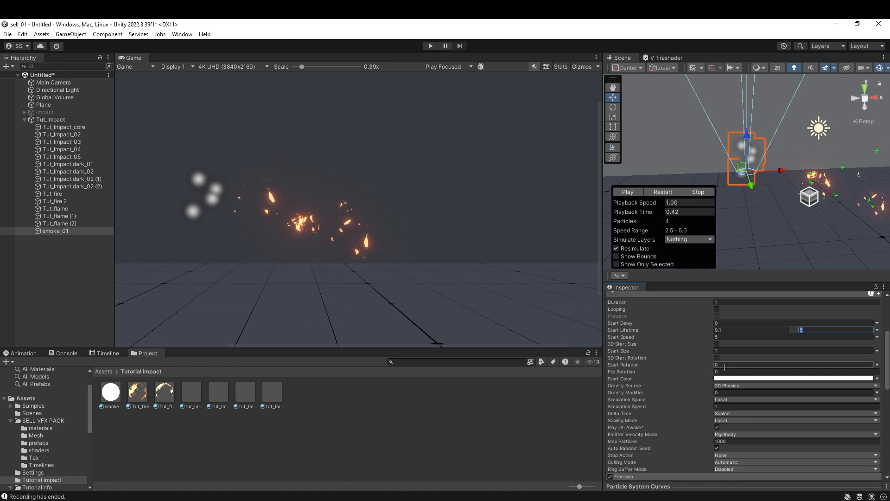
click(877, 351)
click(788, 379)
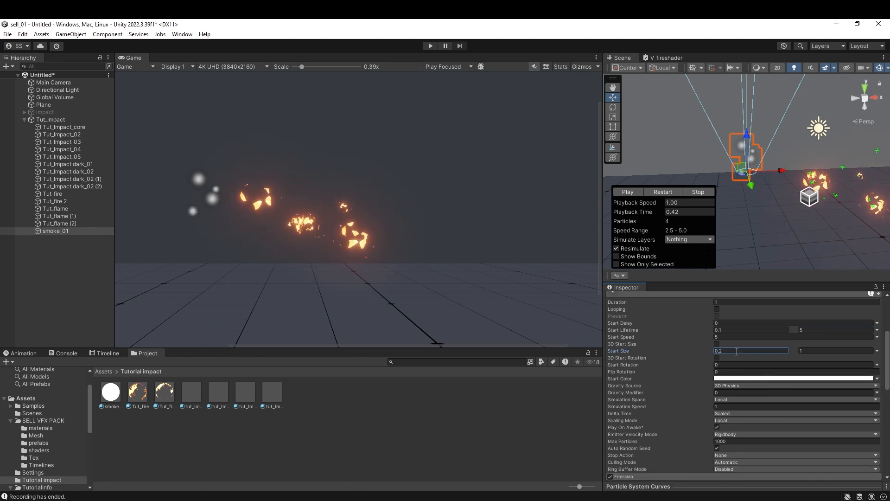
click(806, 351)
text(2)
- Set smoke_01's emission Rate over Time to 0, add a burst of 5 particles and replay the effect
scroll(633, 429, down, 2)
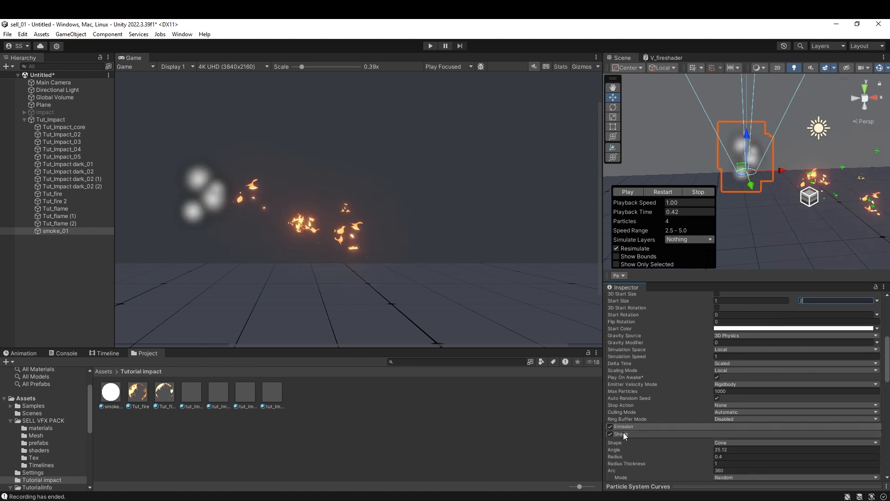
click(617, 435)
text(0)
scroll(742, 417, down, 2)
click(856, 404)
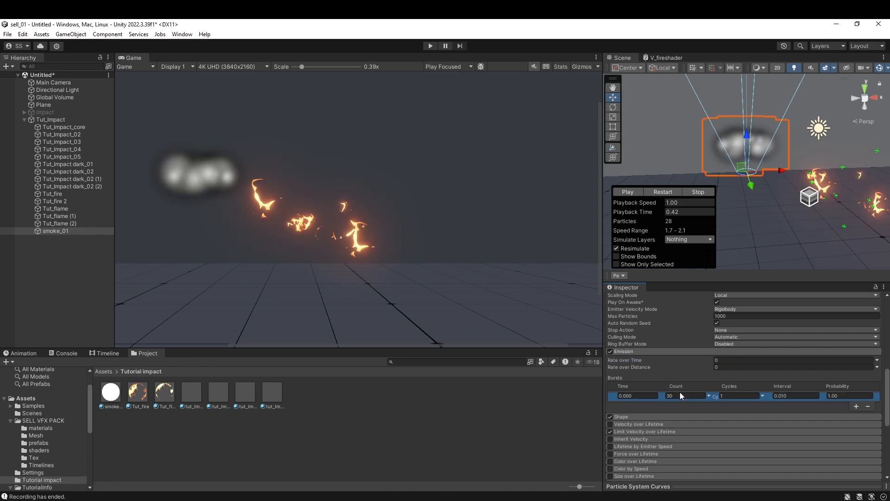
click(663, 191)
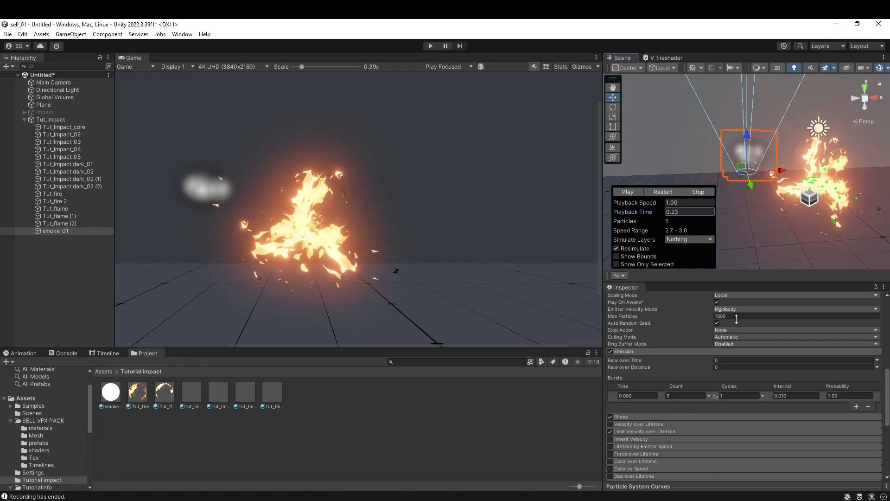
- Assign the smoke_01 material to the smoke_01 particle system's Renderer
scroll(624, 458, down, 5)
click(624, 418)
scroll(723, 429, down, 1)
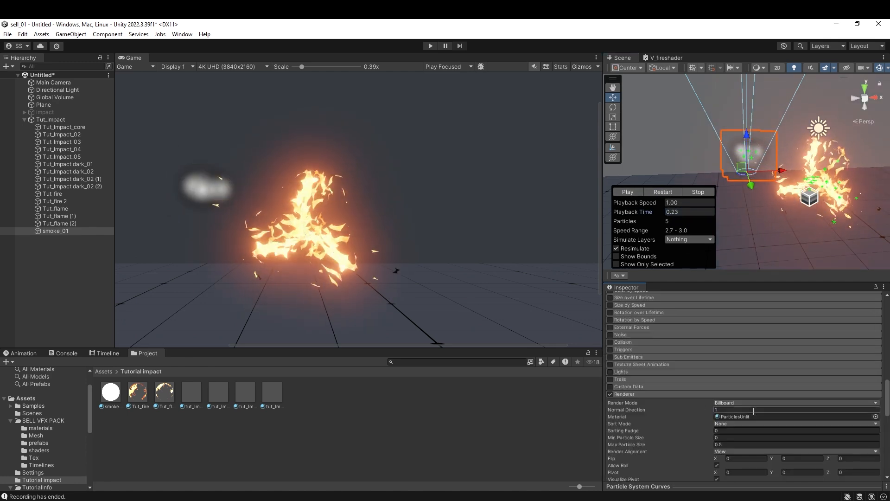
drag(131, 398, 788, 416)
- Set the smoke_01 material's MainTexture to dust_02 and choose a dust texture for MainTexture_Dissolve
scroll(834, 427, down, 5)
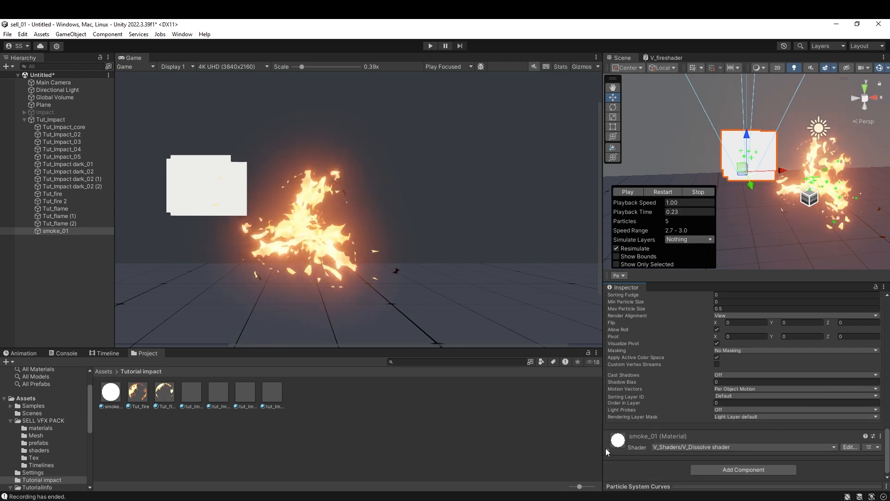
click(871, 433)
drag(820, 143, 767, 145)
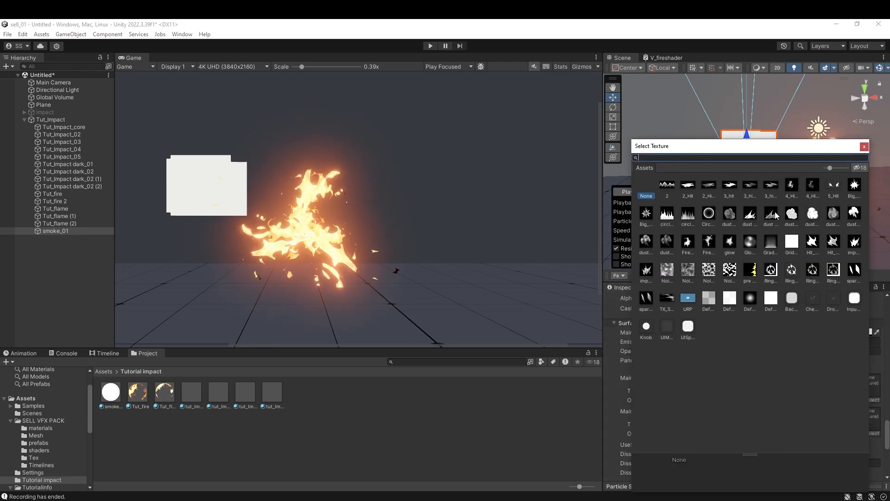
double_click(812, 213)
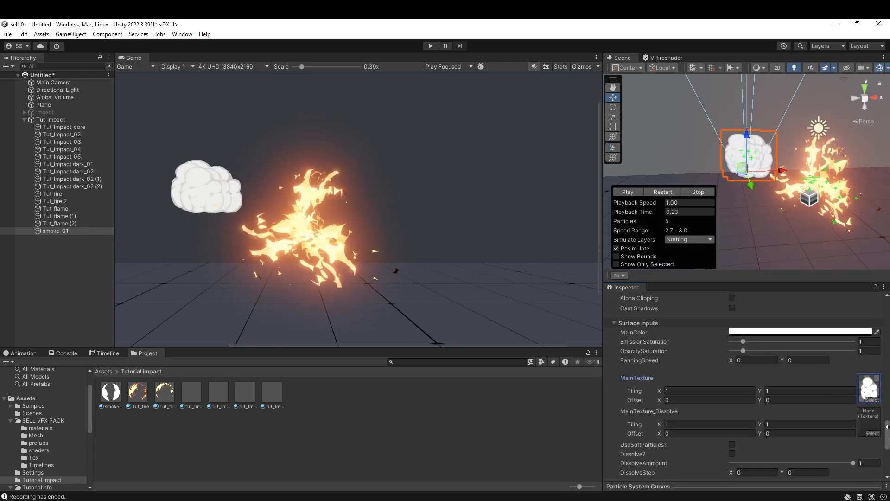
click(872, 433)
double_click(796, 209)
- Set smoke_01's Start Rotation to random between two constants, 0 and 360
scroll(786, 418, up, 15)
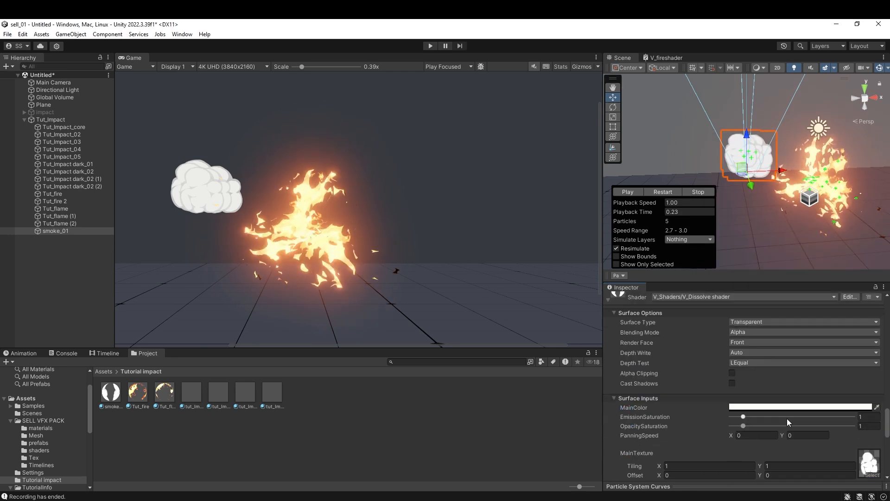
scroll(776, 429, up, 10)
click(877, 426)
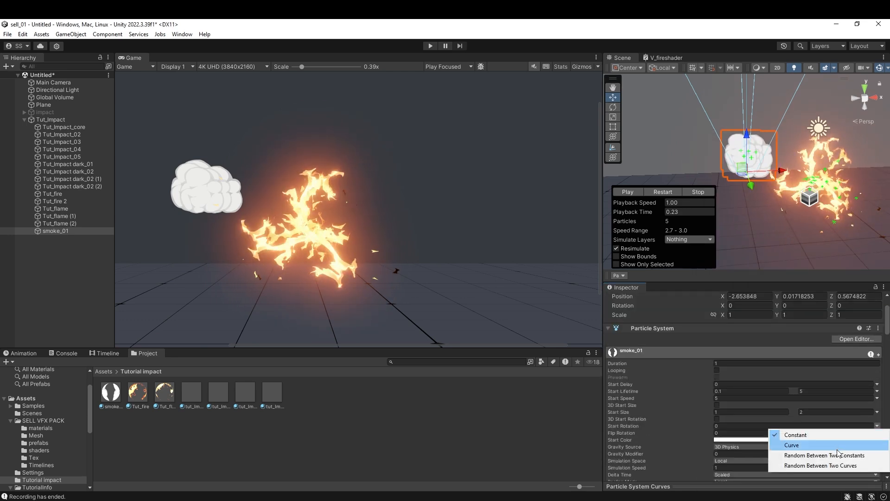
click(797, 456)
- Preview the smoke_01 material's MainTexture and MainTexture_Dissolve images to compare the two dust shapes
scroll(788, 422, down, 20)
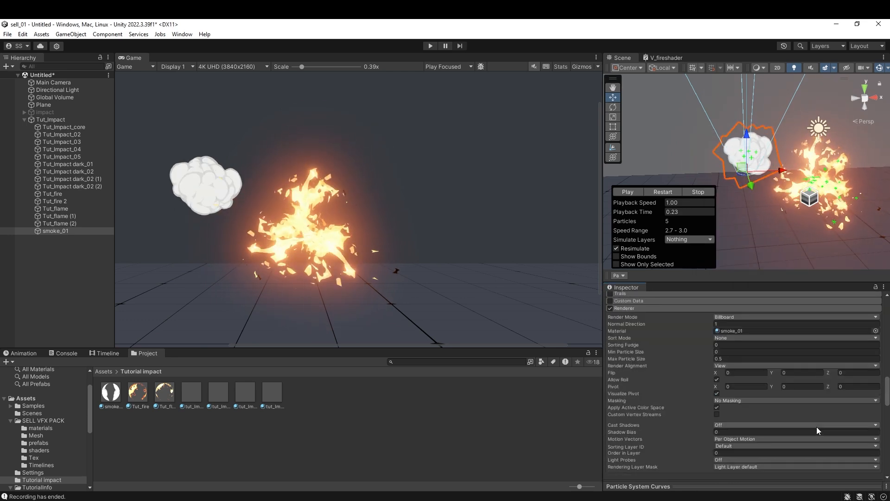
click(870, 389)
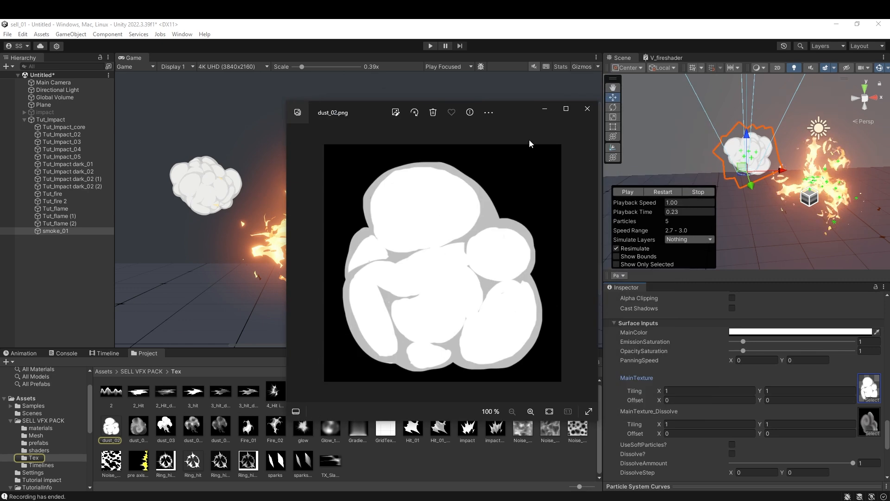
double_click(869, 421)
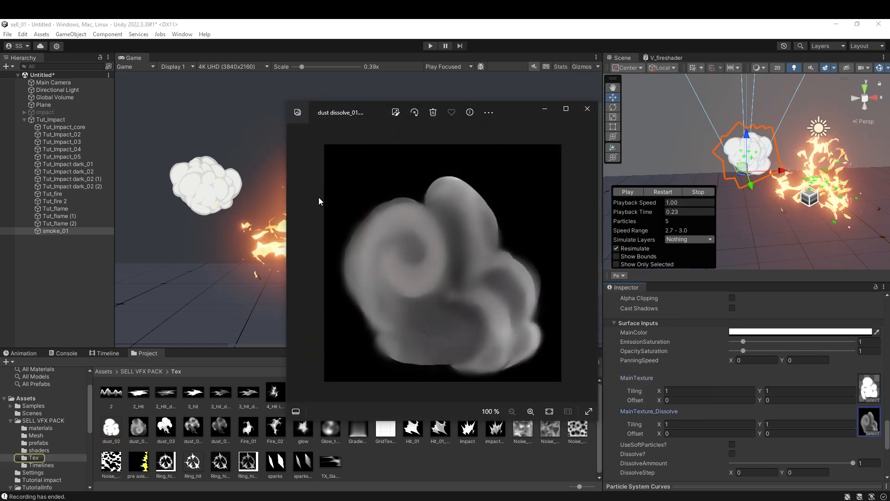
click(765, 374)
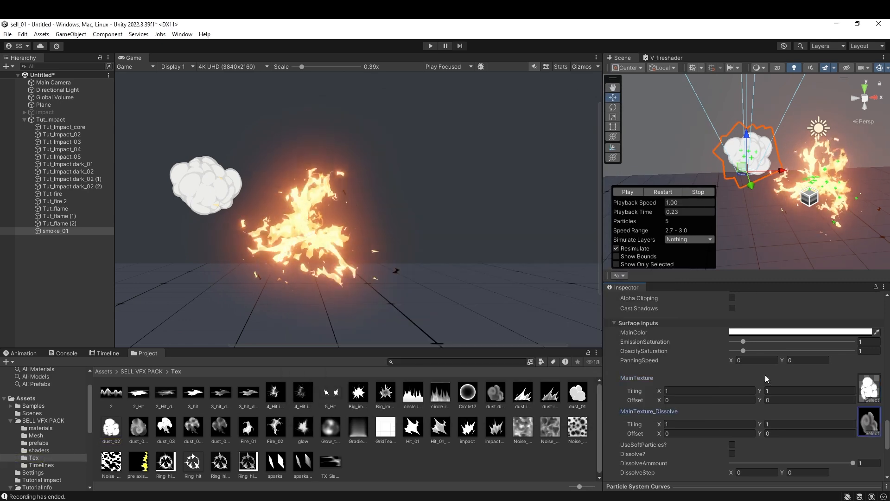
- Change the smoke_01 material's MainColor to a very dark brown
scroll(752, 380, up, 2)
click(788, 357)
drag(837, 316, 818, 336)
click(880, 240)
- Enable Custom Vertex Streams in smoke_01's Renderer and add a custom data stream
scroll(680, 370, up, 10)
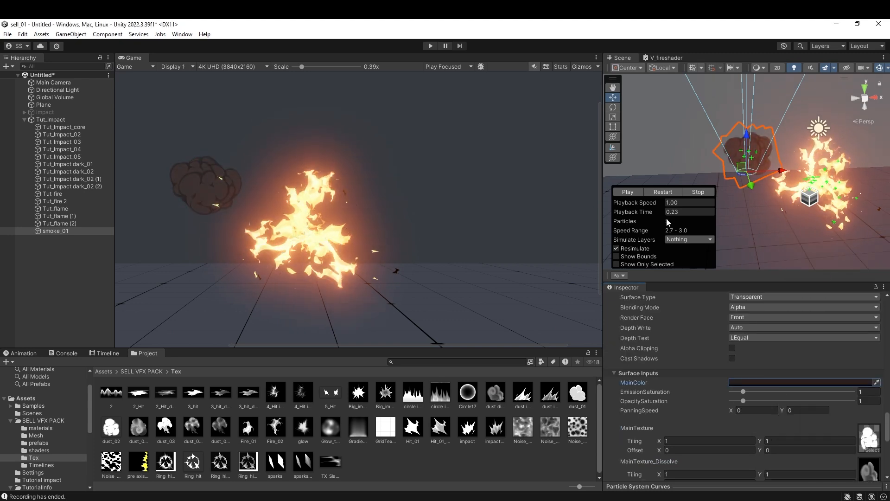
click(717, 389)
scroll(788, 403, down, 2)
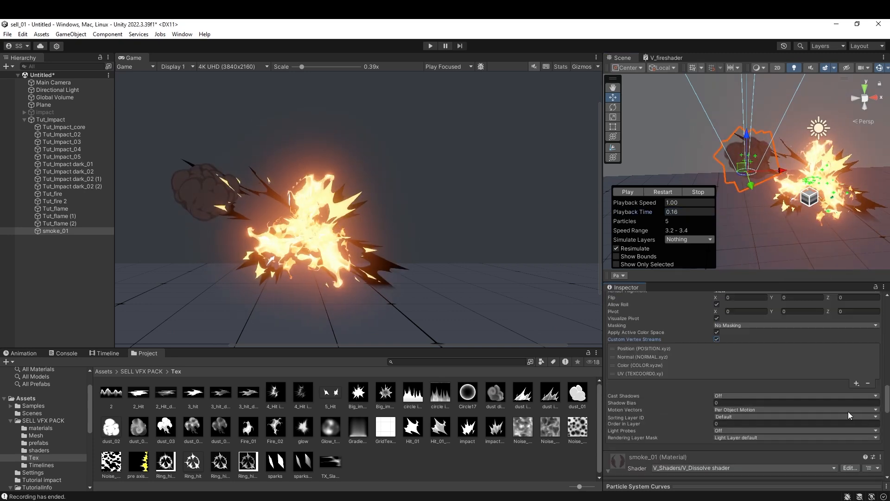
click(856, 383)
mouse_move(819, 327)
click(757, 355)
- Enable Custom Data on smoke_01, set Custom1's mode to Vector and try different X values
scroll(760, 374, up, 8)
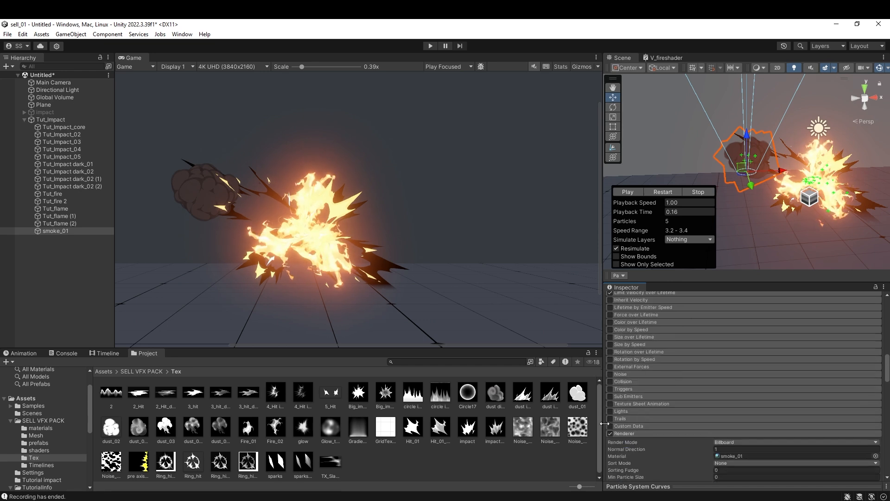
click(609, 425)
scroll(742, 409, down, 2)
click(758, 395)
click(749, 415)
click(726, 409)
text(0.87)
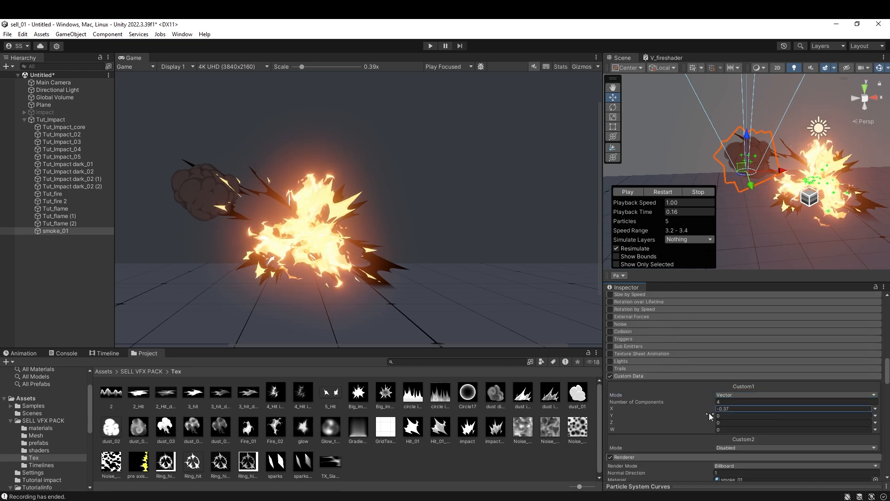
drag(714, 416, 760, 416)
- Turn on UseSoftParticles and Dissolve in the smoke_01 material and set DissolveAmount to 0.795
scroll(760, 417, down, 2)
scroll(713, 412, down, 10)
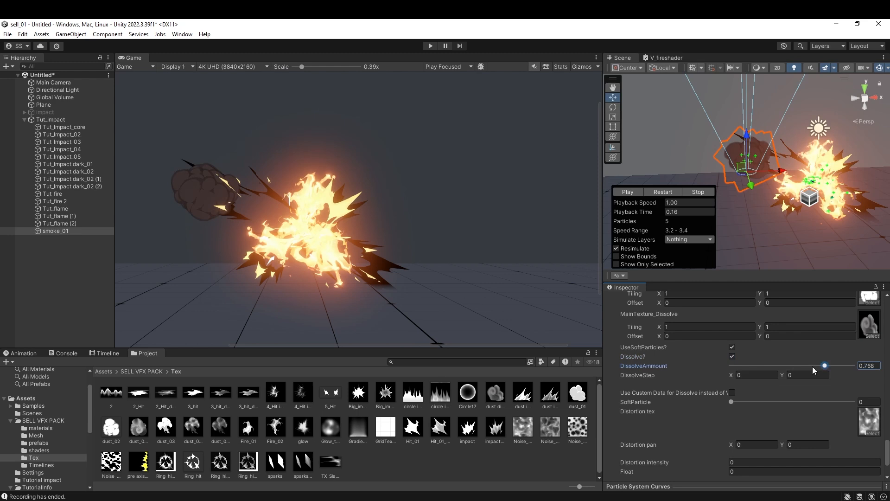
drag(812, 367, 786, 367)
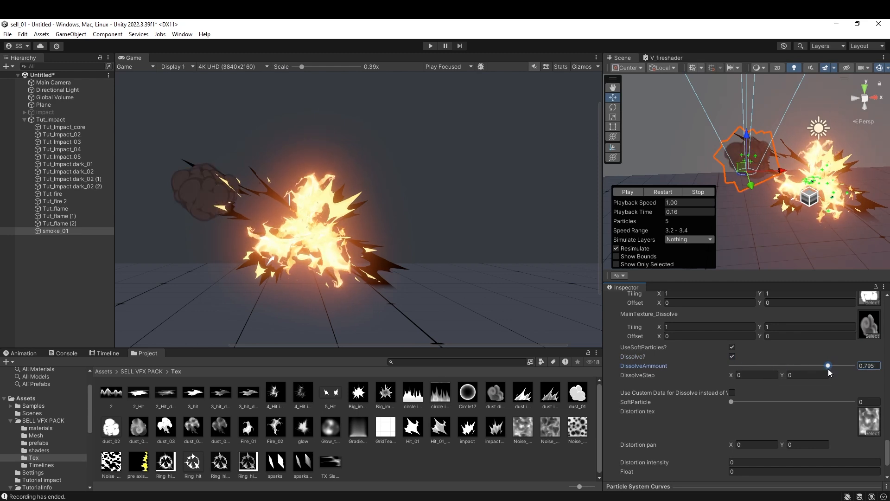
- Try a constant Custom1 X value of 0.75 to test the smoke's dissolve
scroll(807, 417, up, 10)
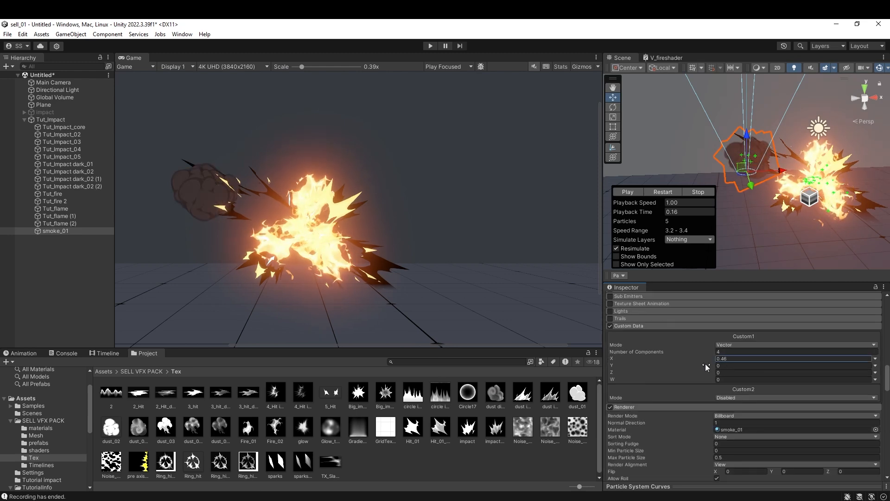
scroll(781, 435, down, 8)
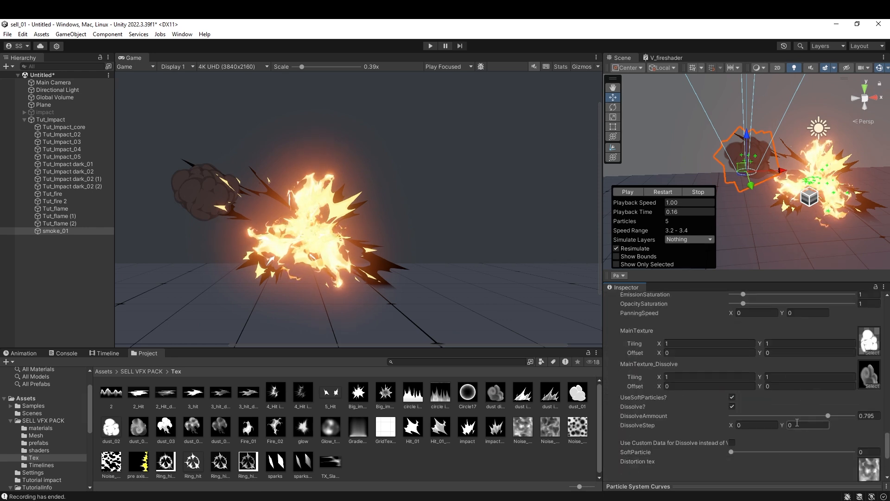
scroll(760, 440, up, 8)
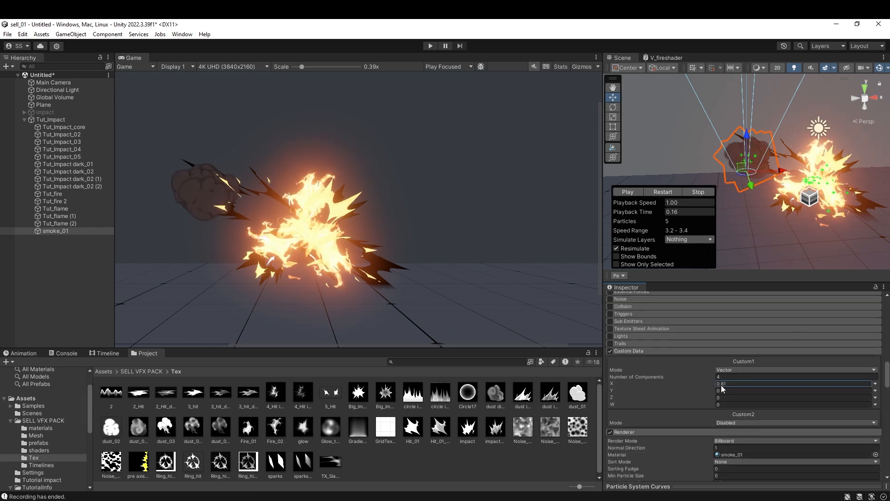
text(0.75)
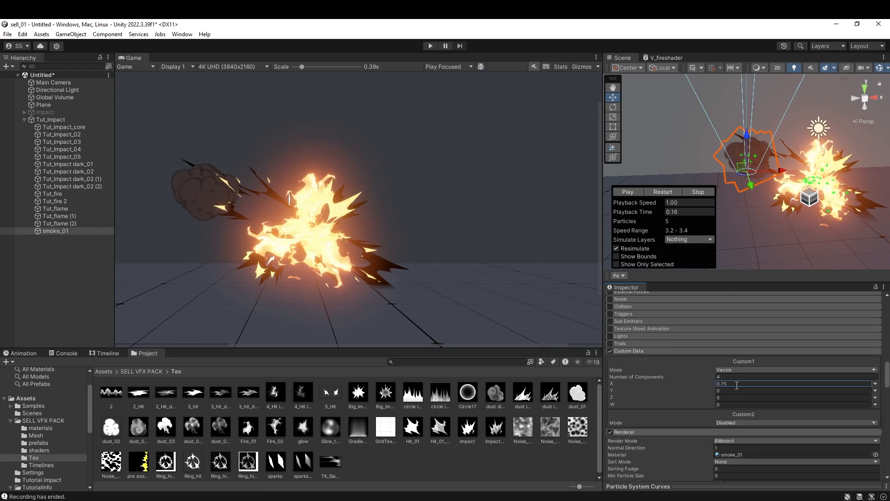
- Switch Custom1's X to a curve rising slowly from 0 to 0.8 over the lifetime, checking it by replaying the effect
click(875, 384)
click(838, 404)
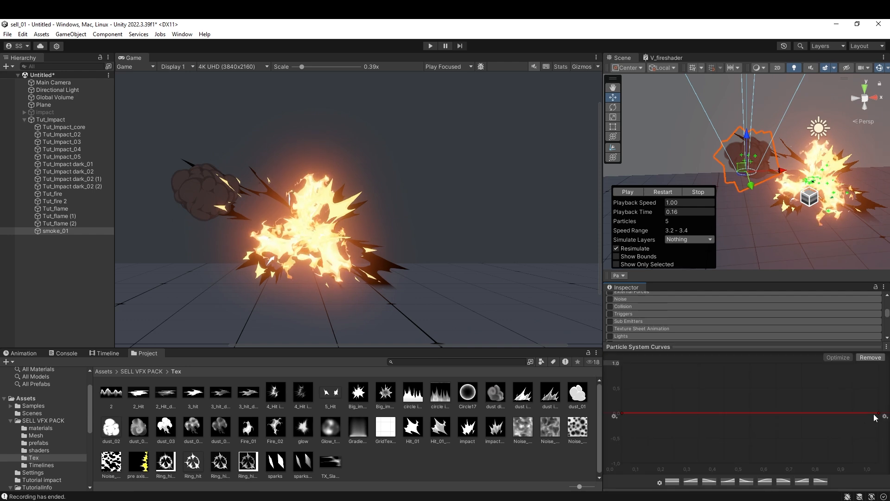
click(664, 190)
drag(621, 413, 624, 363)
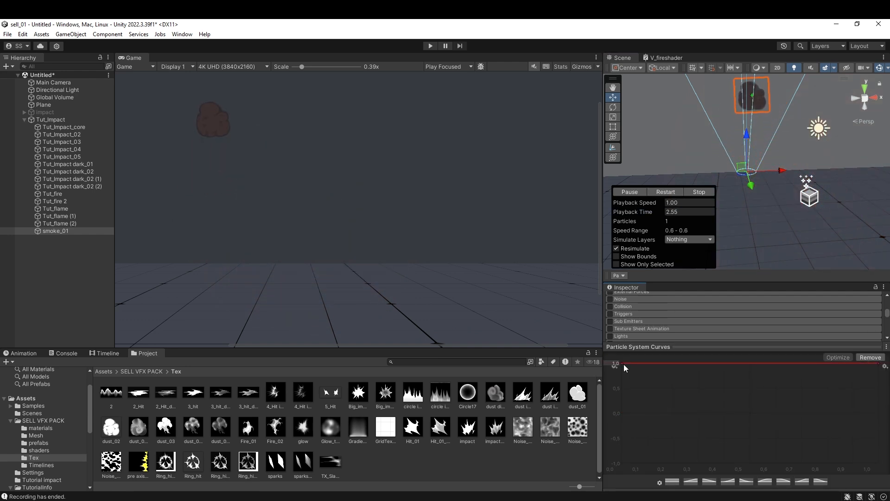
click(666, 190)
click(667, 190)
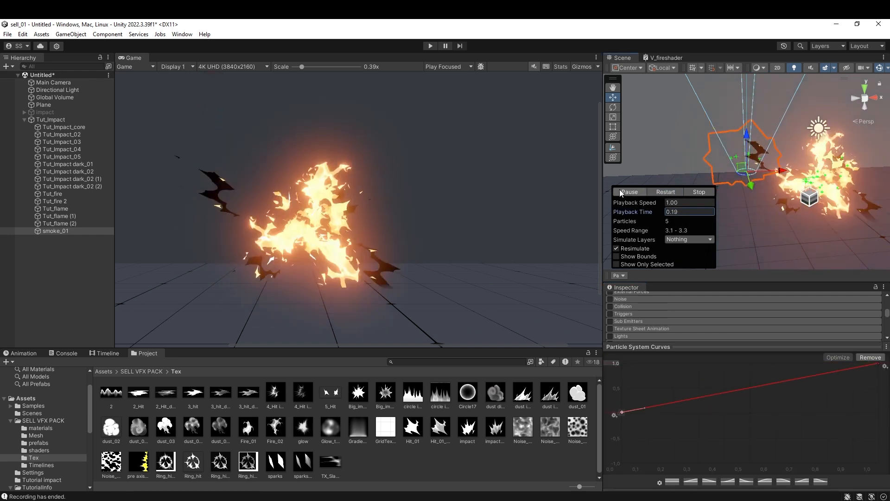
click(619, 189)
drag(646, 212, 658, 213)
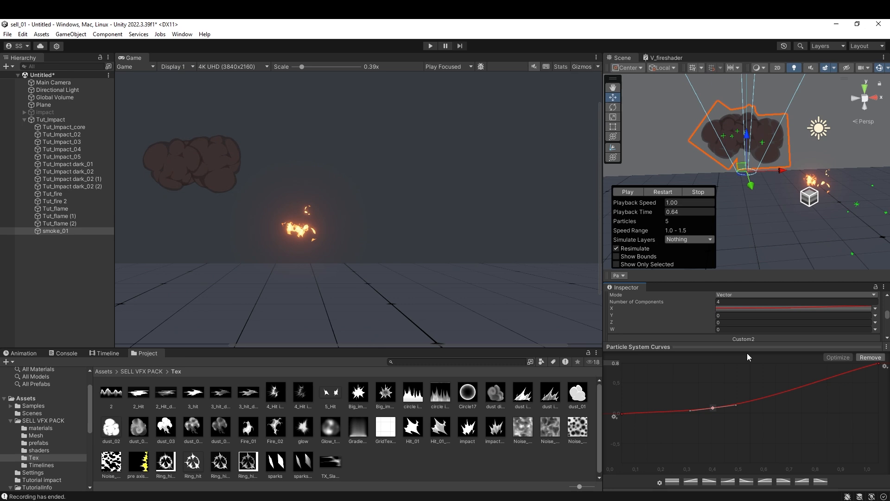
click(747, 348)
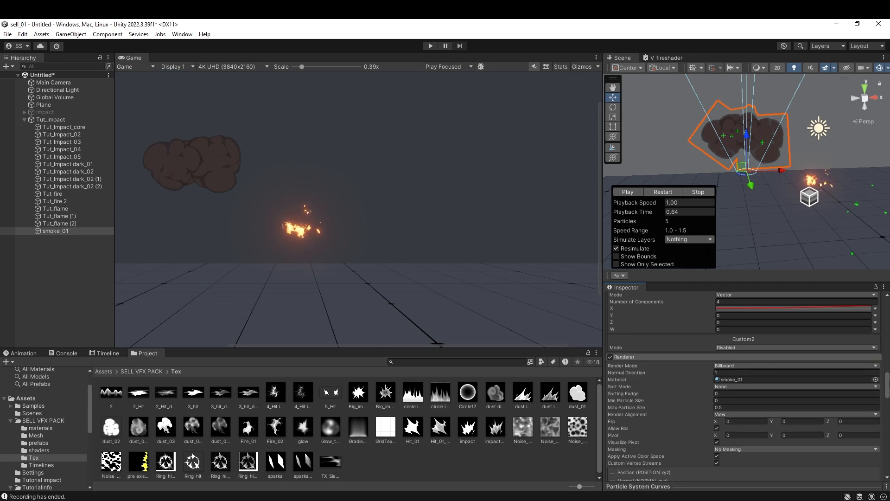
- Set smoke_01's maximum Start Lifetime to 1 and replay the effect
scroll(747, 371, up, 12)
click(661, 192)
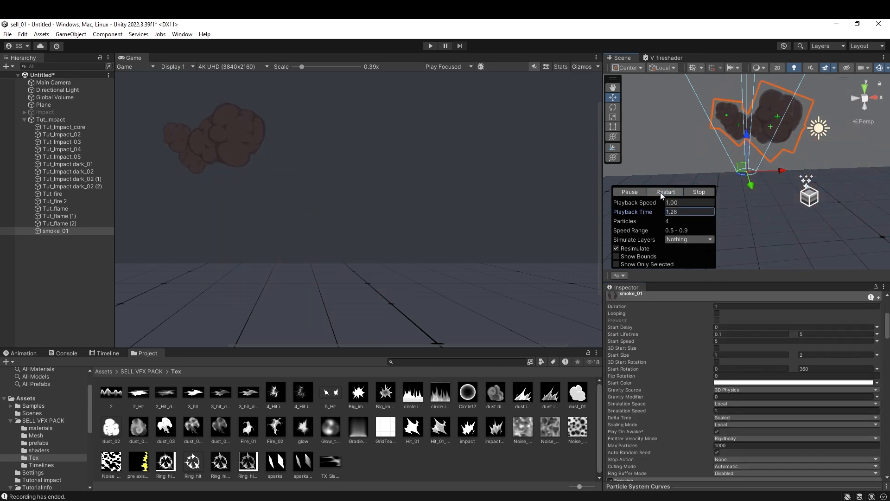
scroll(668, 324, down, 8)
scroll(720, 369, up, 5)
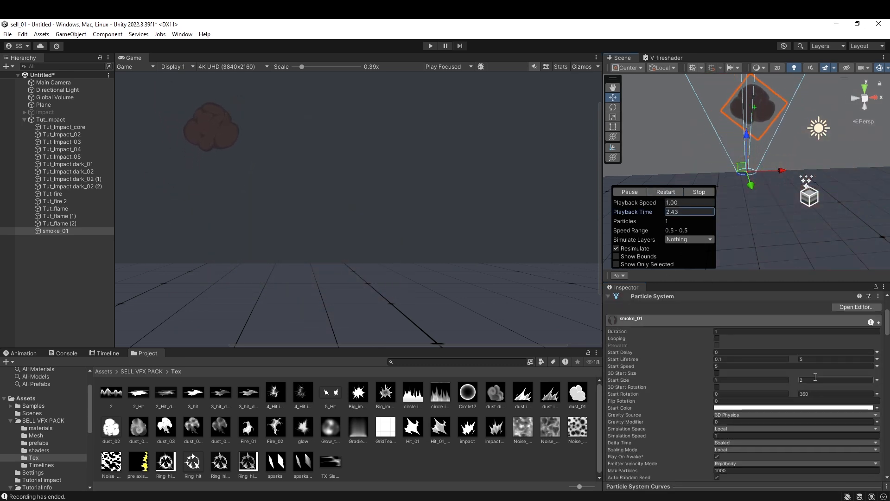
click(661, 191)
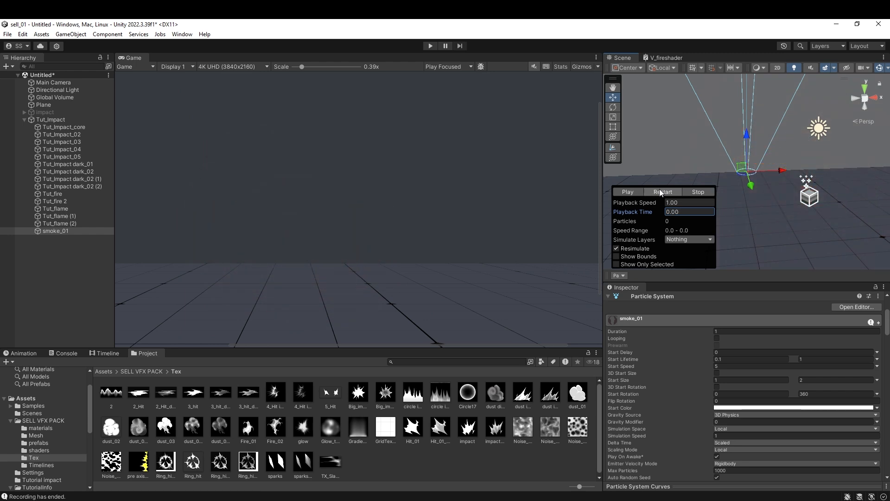
click(660, 190)
click(661, 191)
- Enable Rotation over Lifetime with Angular Velocity random between 15 and -15, and replay the effect
scroll(742, 371, down, 10)
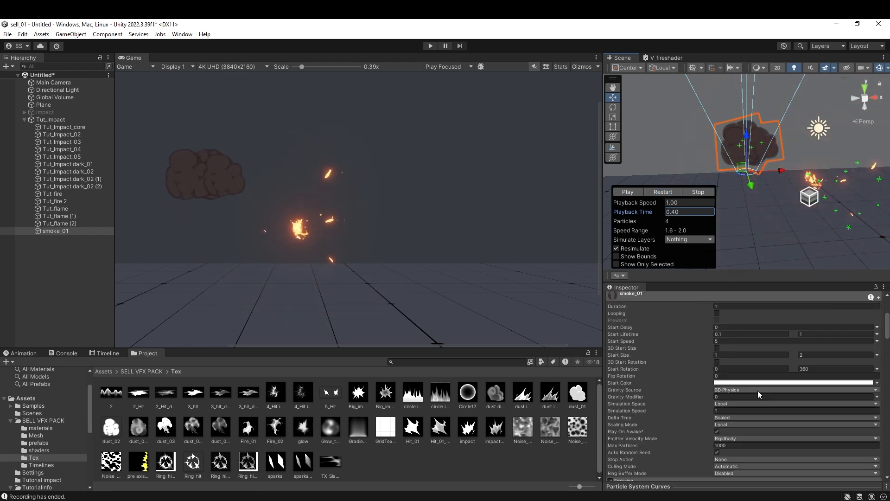
click(639, 394)
click(877, 410)
click(797, 440)
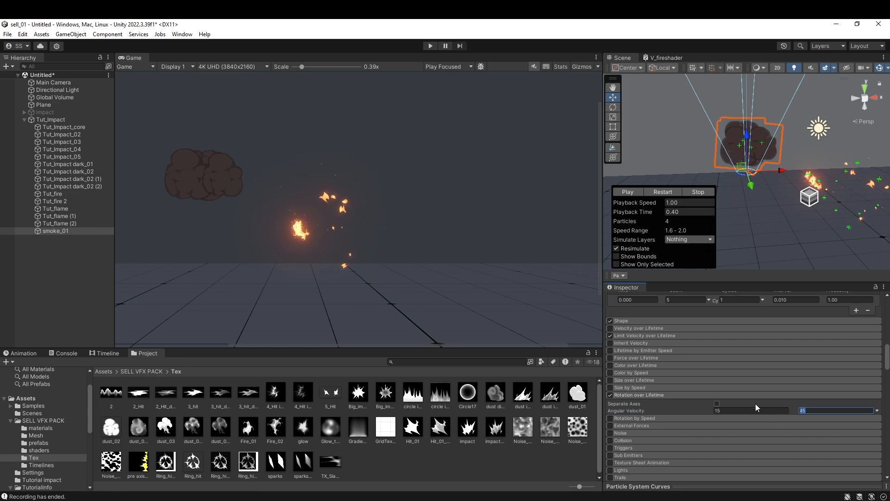
text(5)
click(661, 191)
click(661, 191)
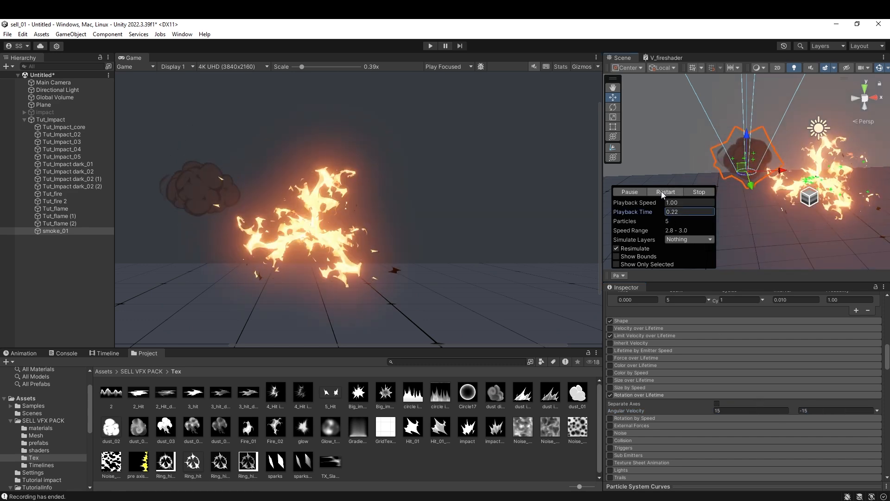
click(661, 191)
click(663, 192)
click(630, 192)
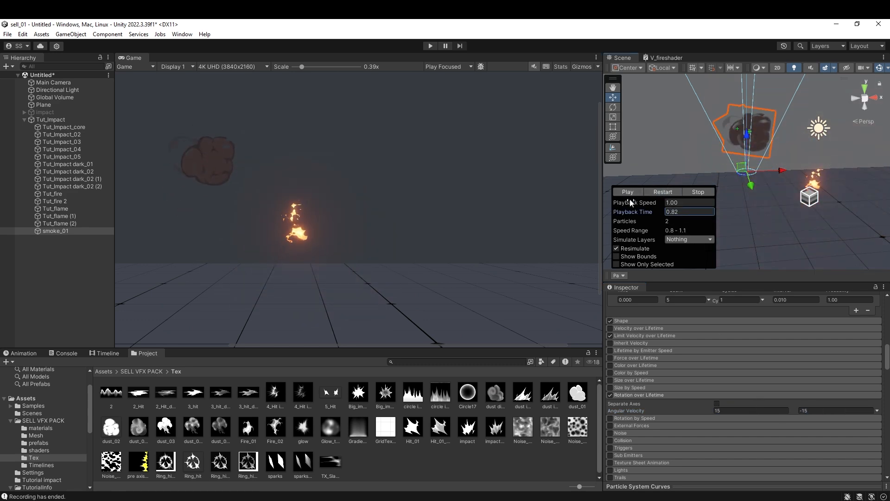
- Set smoke_01's Angular Velocity range to 20 and -20 and replay the effect
text(-20)
click(666, 191)
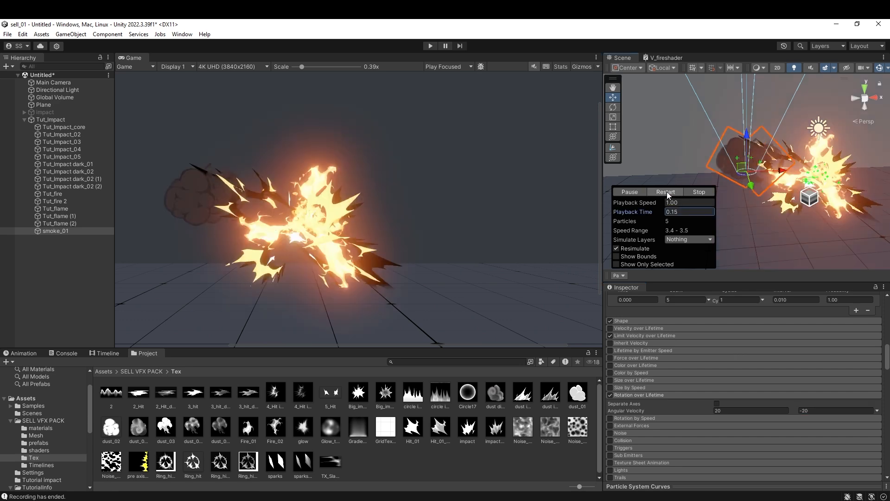
click(664, 192)
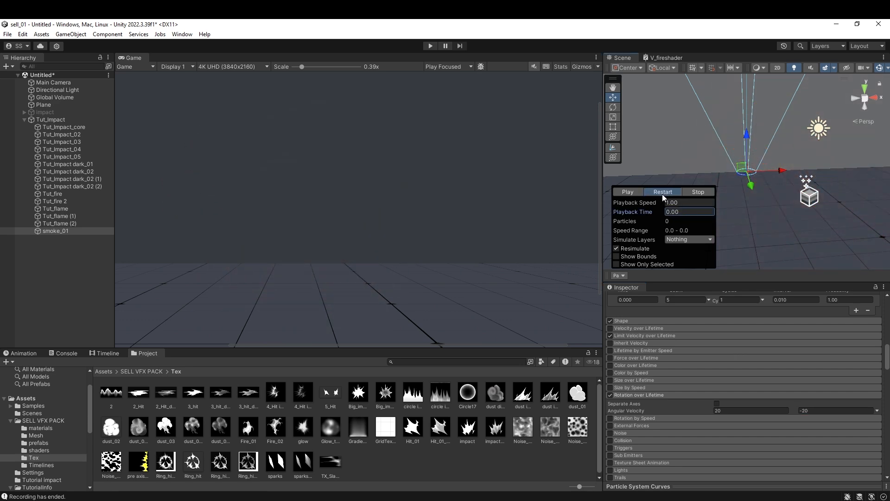
click(663, 193)
- Move the smoke_01 particle system onto the centre of the fire impact
drag(786, 170, 855, 170)
drag(820, 133, 820, 176)
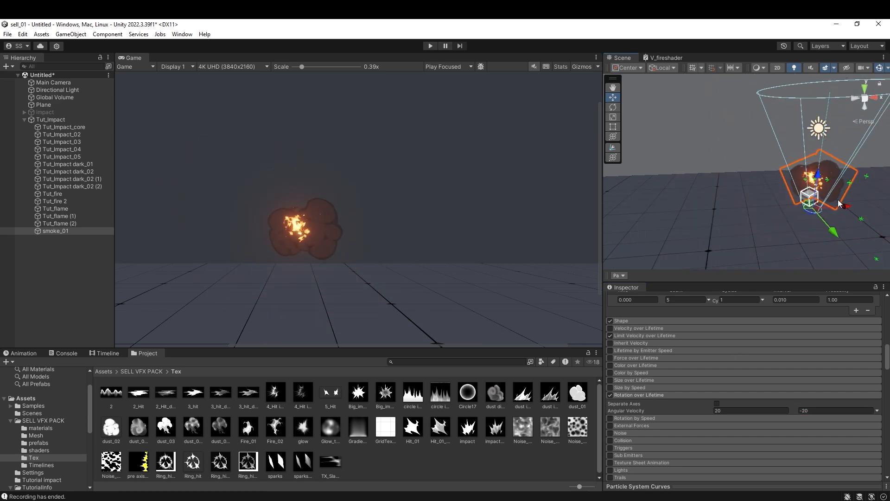
- Set smoke_01's Start Size range to 0.5 and 1 and replay the effect
scroll(795, 380, up, 10)
text(0)
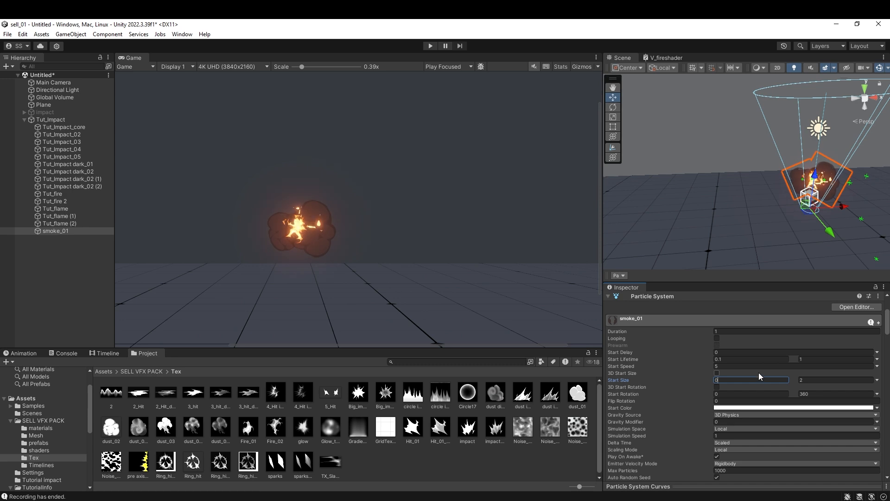
text(.5)
drag(807, 379, 755, 377)
text(1)
click(619, 275)
click(664, 192)
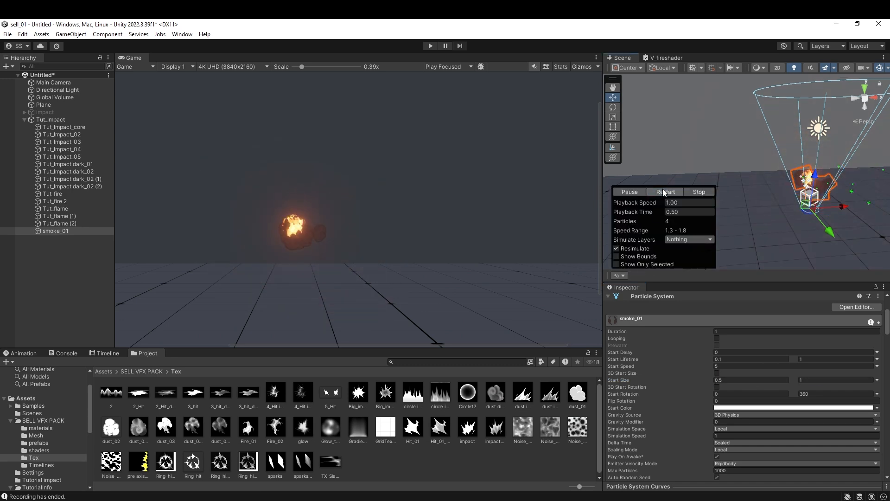
click(660, 191)
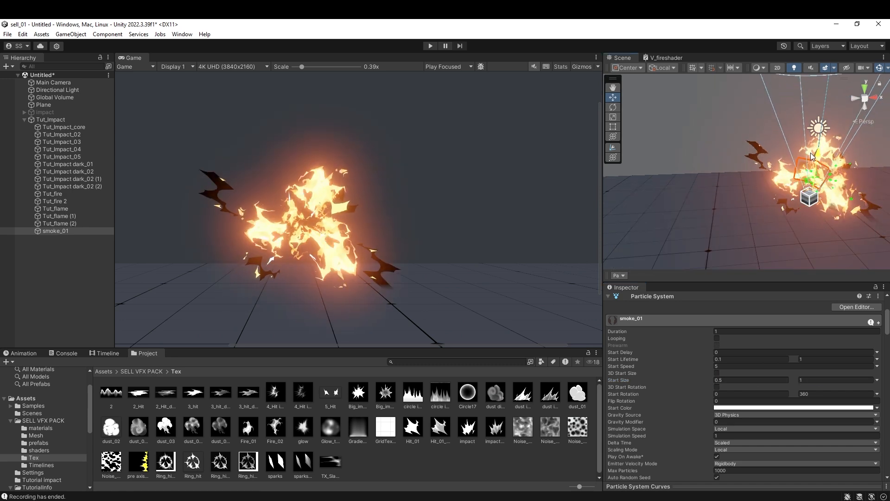
- Set the smoke_01 emission cone's Shape Rotation X to -90 and replay the effect
scroll(696, 394, down, 15)
click(730, 410)
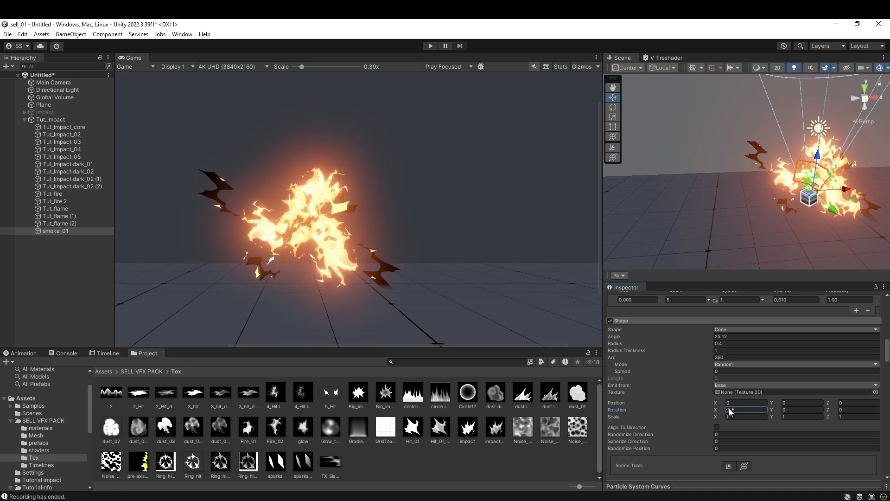
drag(721, 410, 672, 411)
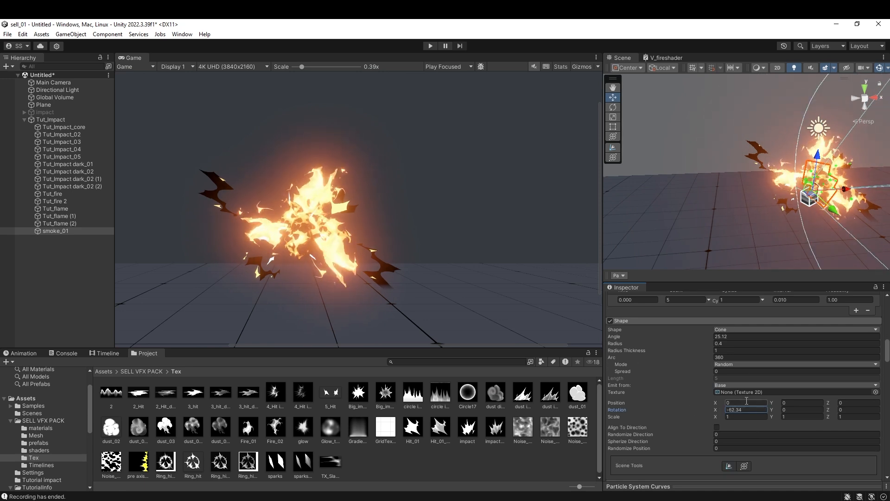
text(-90)
click(622, 276)
click(659, 191)
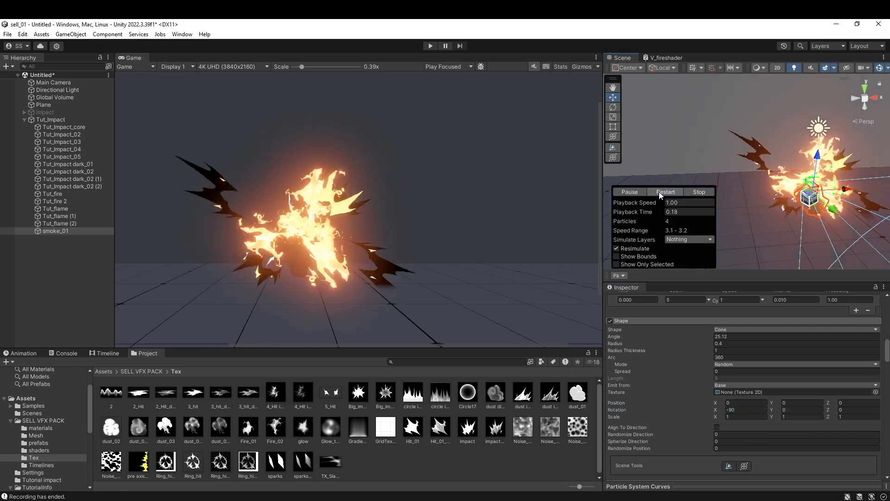
click(658, 190)
click(660, 189)
click(633, 191)
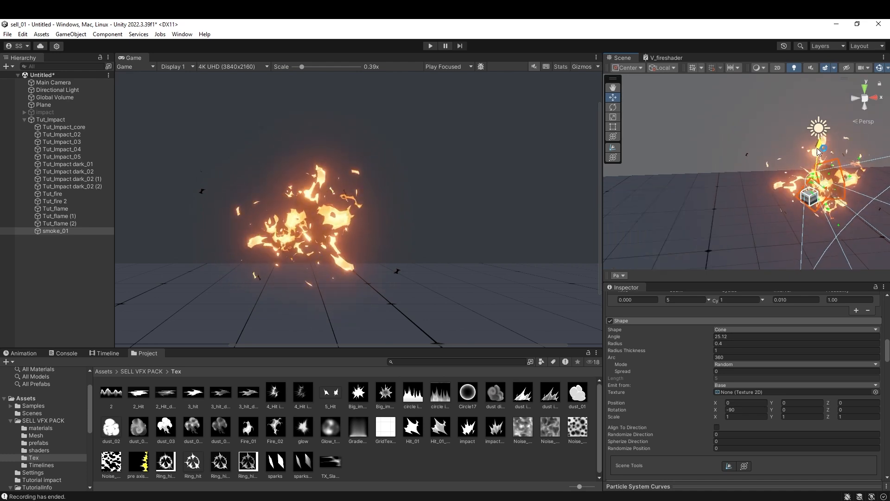
click(668, 187)
click(668, 187)
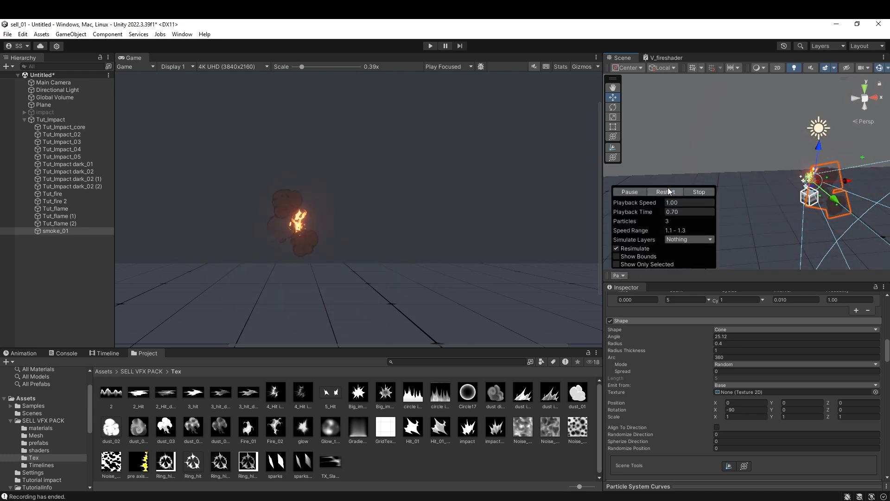
click(630, 192)
- Set smoke_01's Start Size range to 0.7 and 1.4 and replay the effect
scroll(806, 397, down, 10)
scroll(828, 401, down, 5)
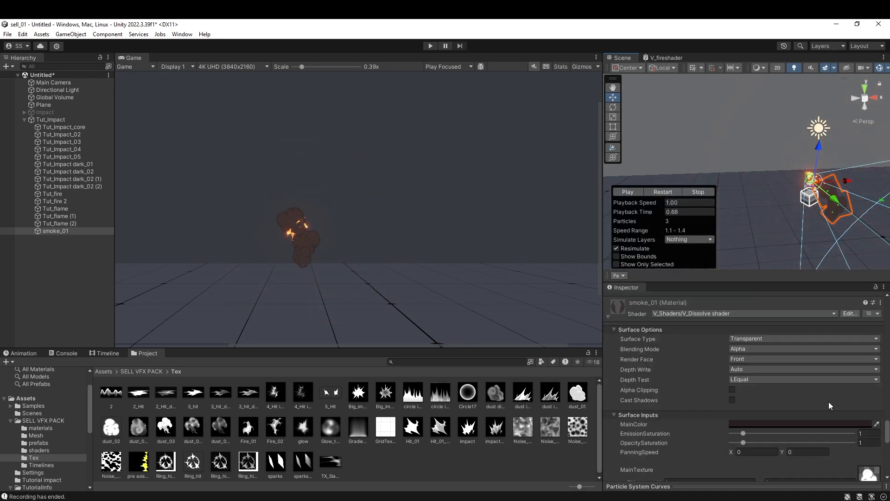
scroll(765, 380, up, 15)
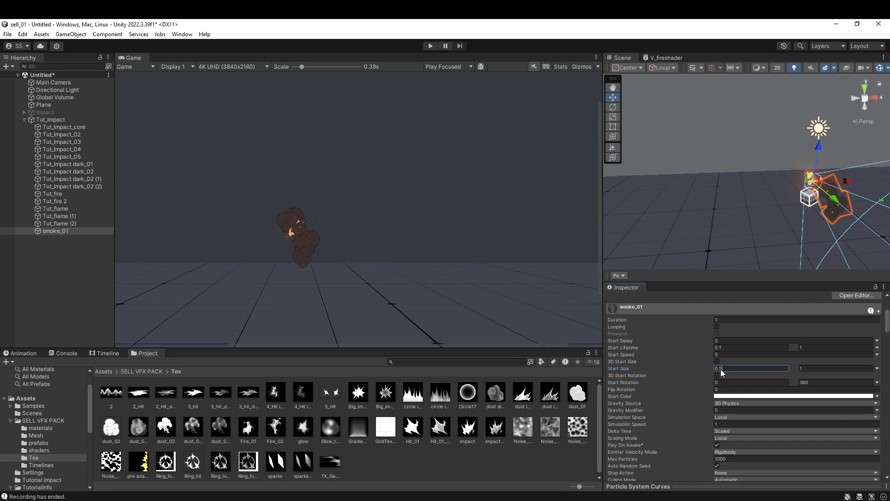
key(BackSpace)
text(7)
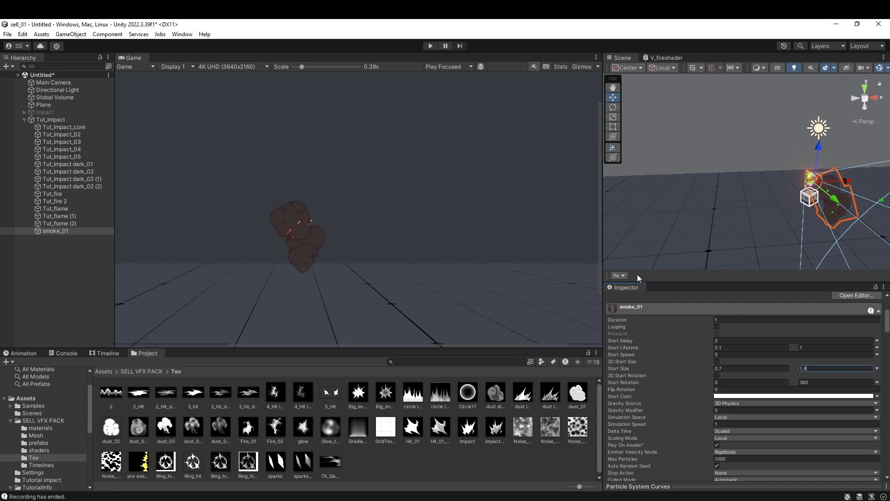
click(622, 276)
click(663, 193)
click(665, 192)
click(636, 192)
- Straighten smoke_01's Custom1 X curve into a linear rise and replay the effect
scroll(797, 382, down, 10)
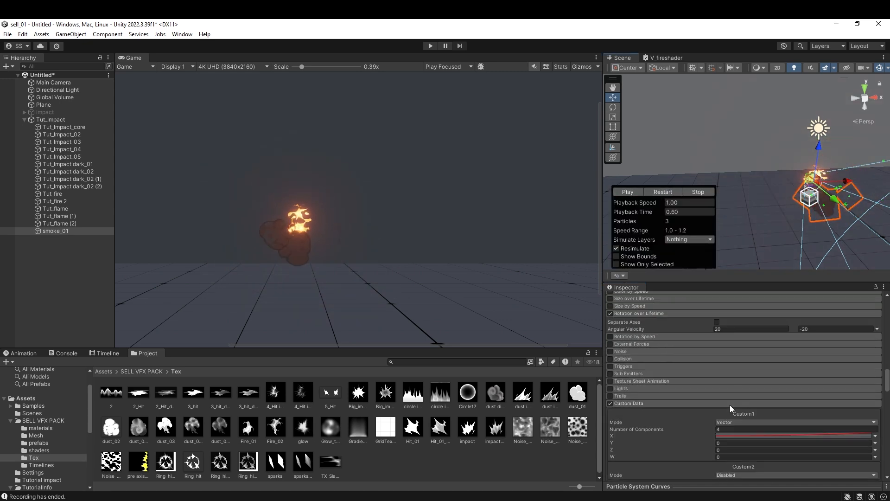
scroll(729, 406, down, 3)
click(759, 386)
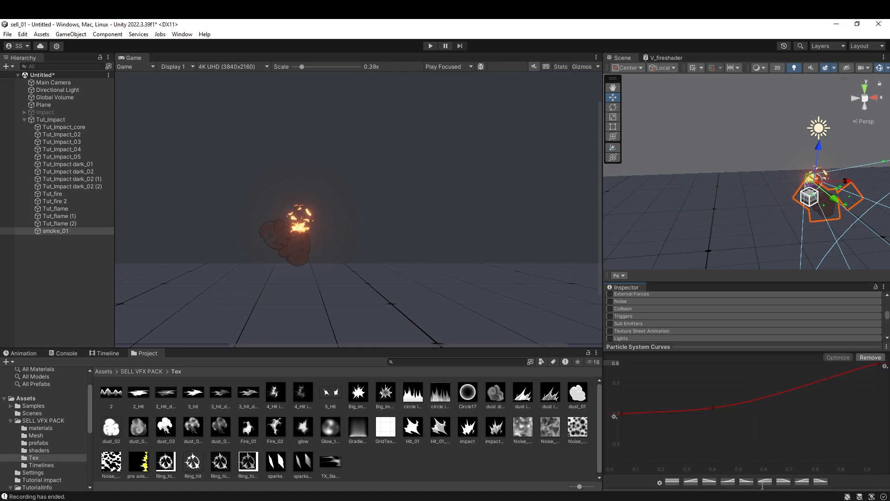
click(618, 275)
click(665, 188)
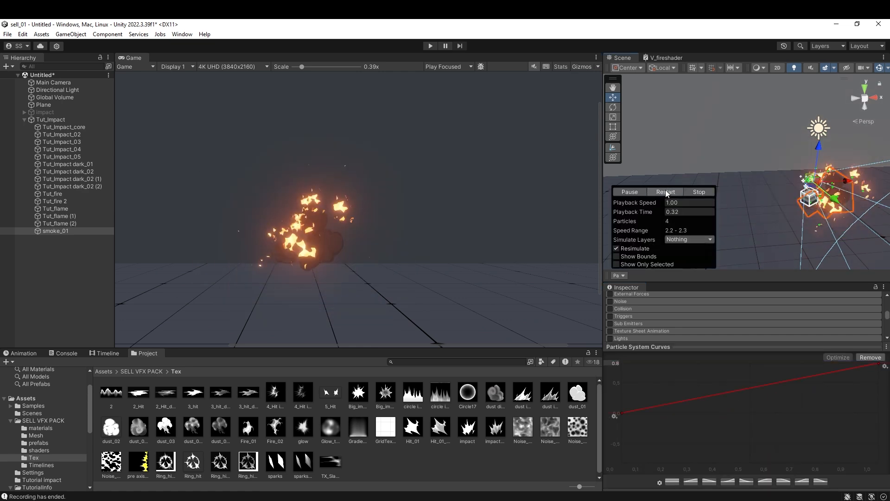
click(705, 362)
- Set Dampen to 0.2 in smoke_01's Limit Velocity over Lifetime and replay the effect
scroll(676, 390, up, 3)
click(649, 404)
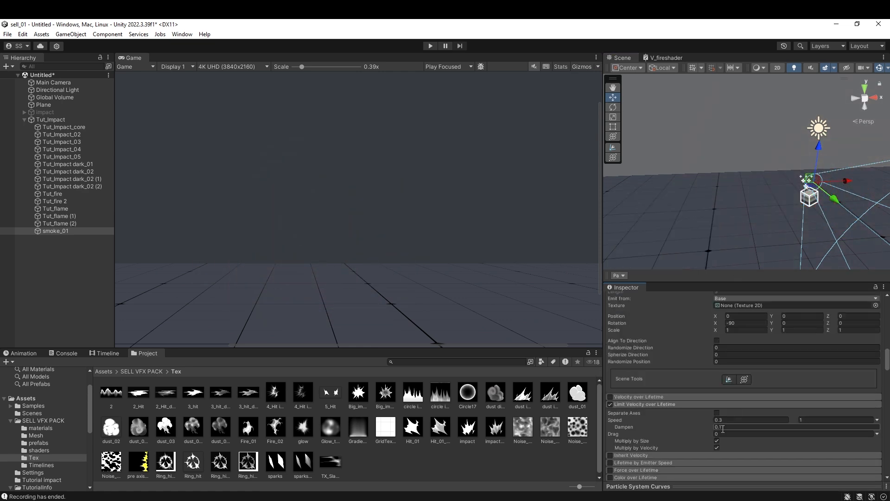
click(619, 275)
click(657, 190)
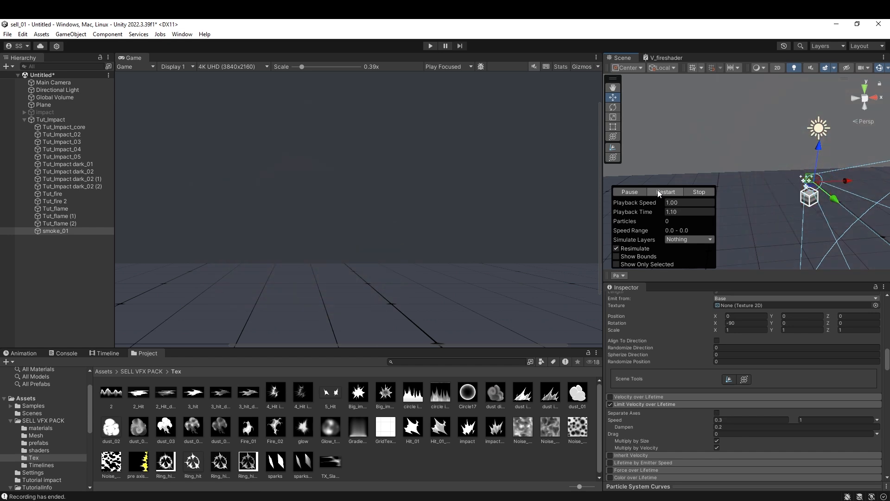
click(627, 190)
- Try DissolveStep values of 0 and 0.1 on the smoke material, change them to 0.1 and 0.4, and replay the effect
scroll(728, 385, down, 15)
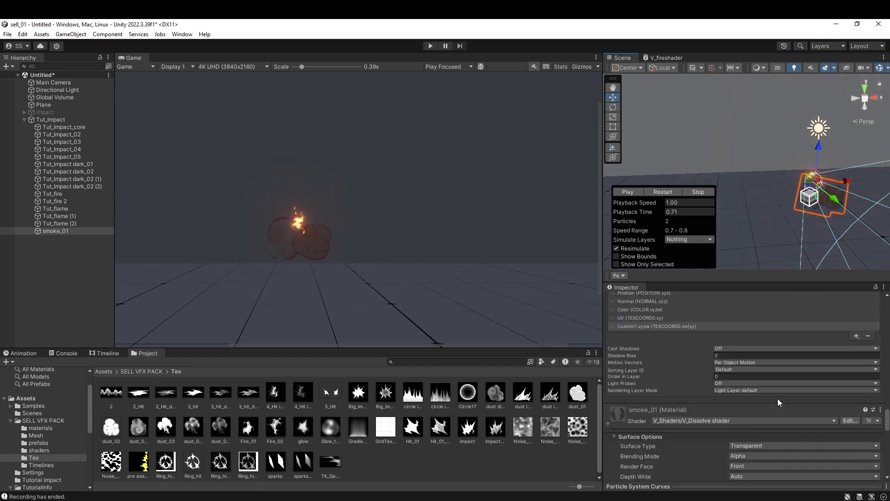
scroll(808, 403, down, 3)
click(797, 421)
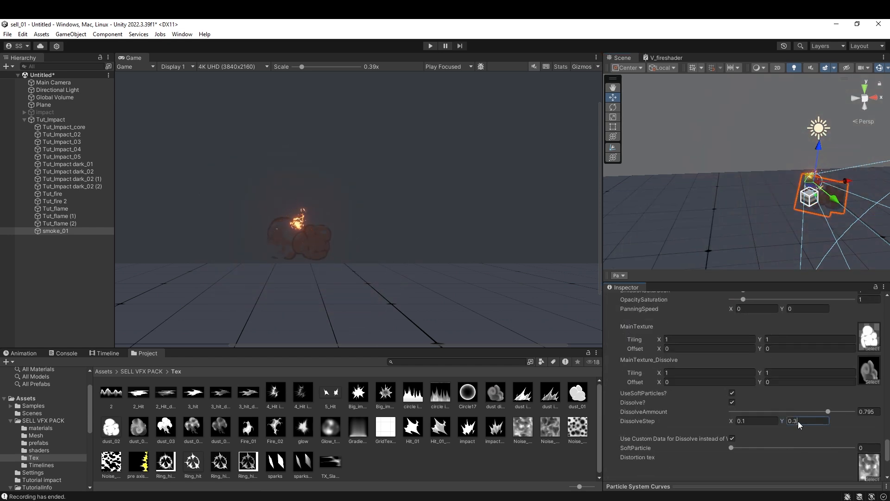
text(0.2)
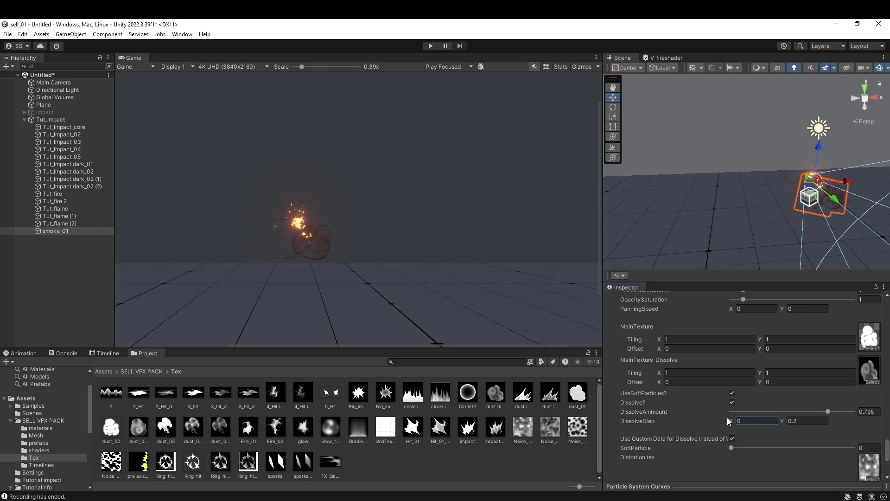
click(619, 275)
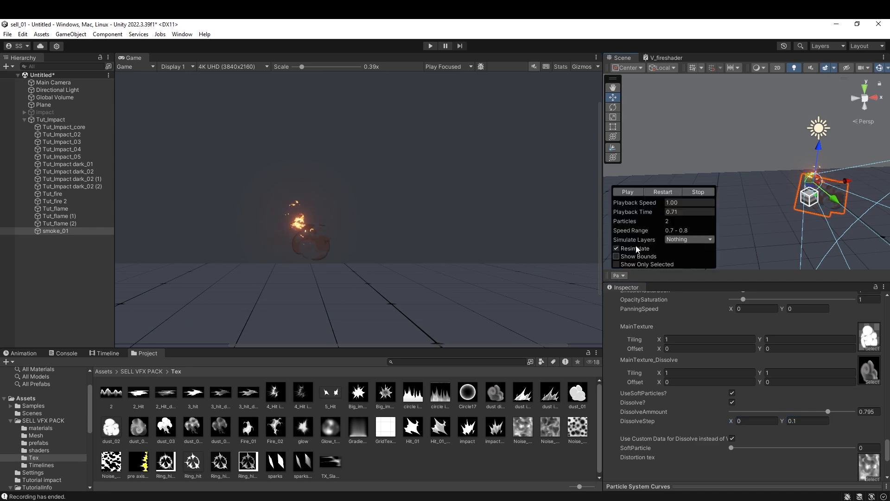
click(660, 189)
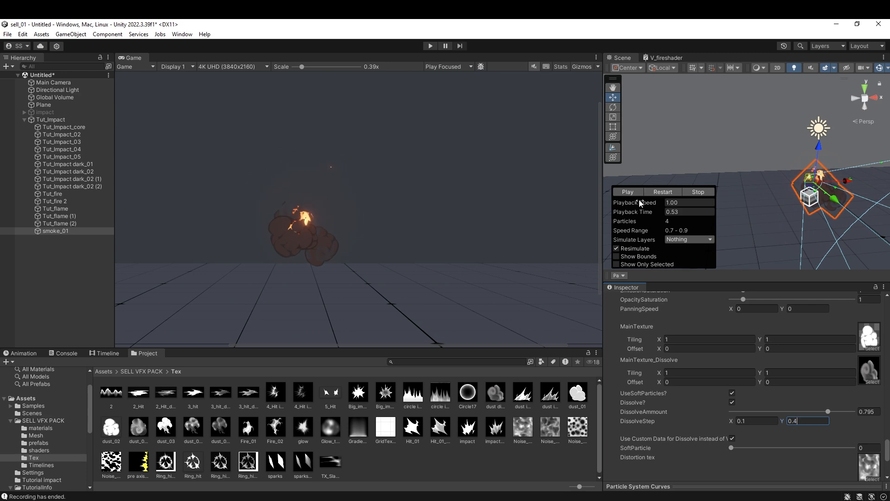
click(636, 192)
click(657, 190)
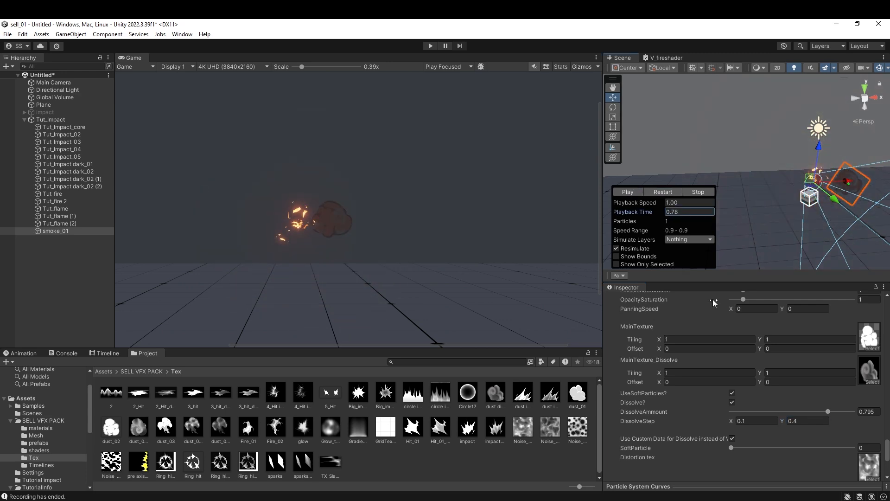
- Switch smoke_01's Custom1 X to Constant and vary its value, also with DissolveStep at 0 and 0, to test the dissolve
scroll(713, 299, up, 10)
click(875, 354)
click(853, 362)
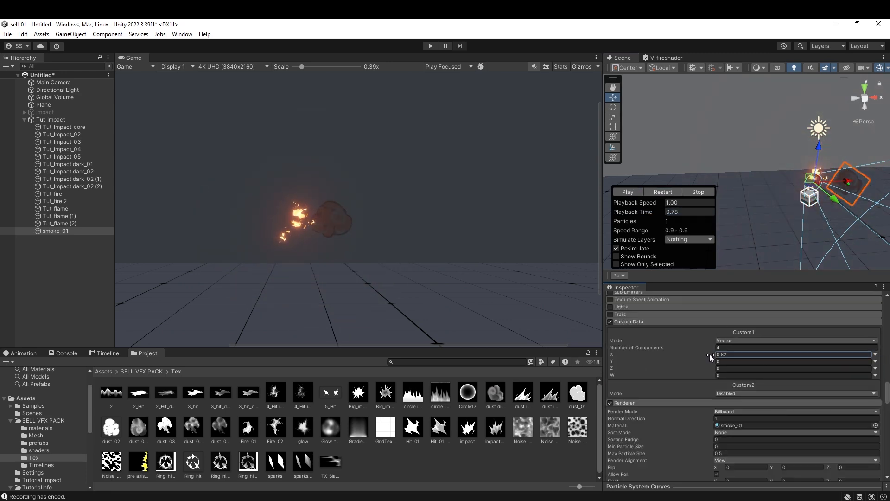
scroll(765, 408, down, 15)
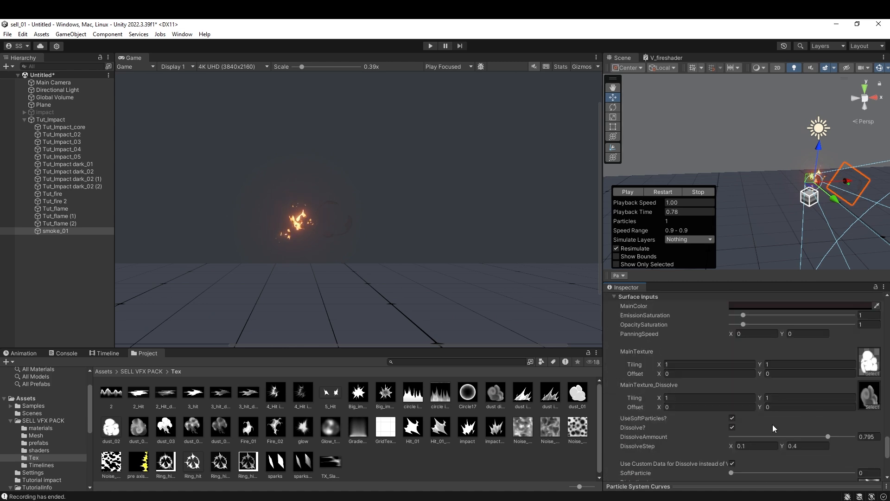
scroll(788, 431, up, 15)
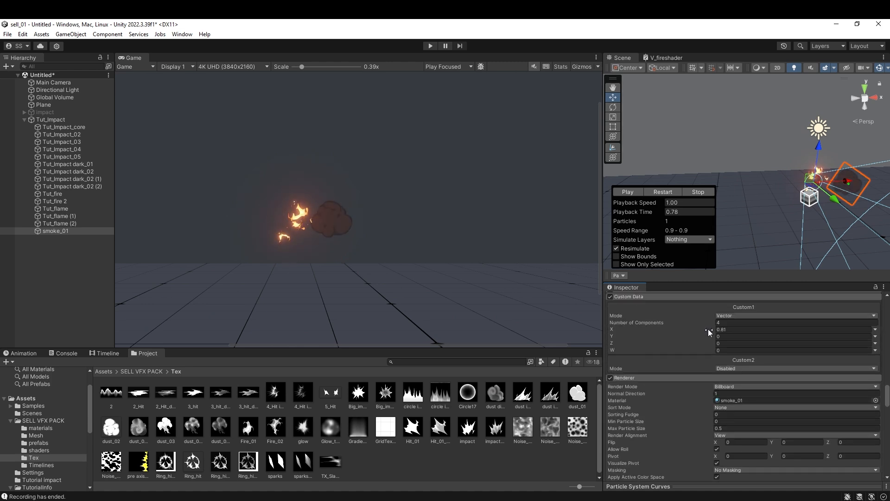
drag(709, 330, 713, 329)
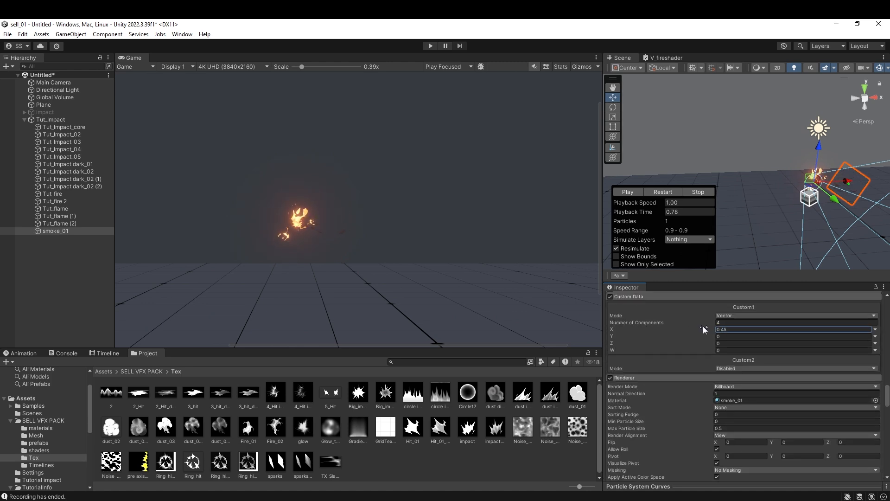
scroll(706, 326, down, 15)
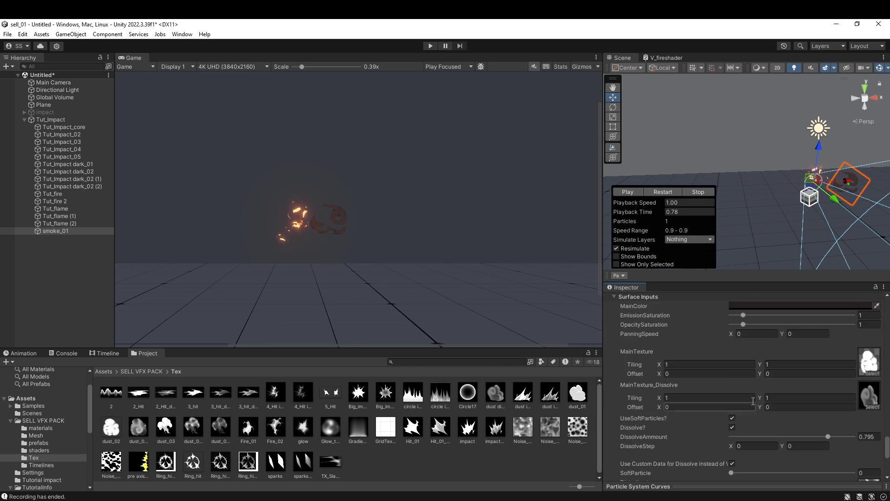
scroll(760, 412, up, 15)
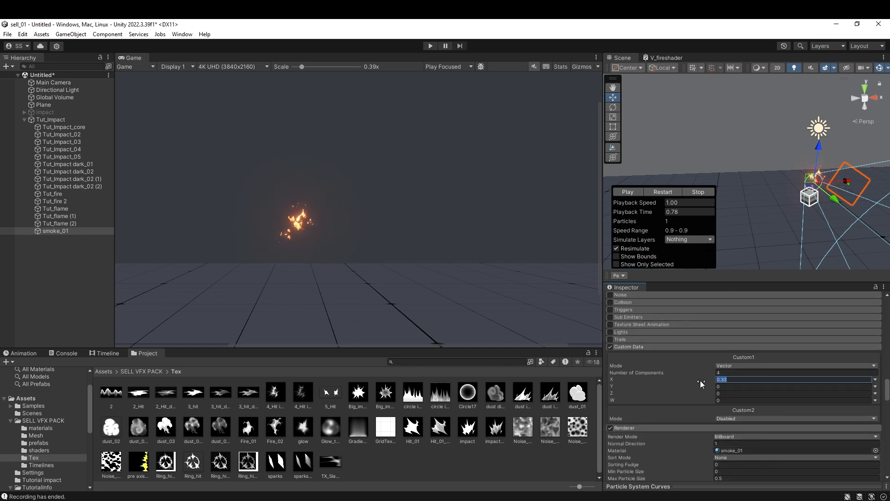
- Make smoke_01's Custom1 X a curve falling from 1 to about 0.25 over the lifetime and replay the effect
click(875, 379)
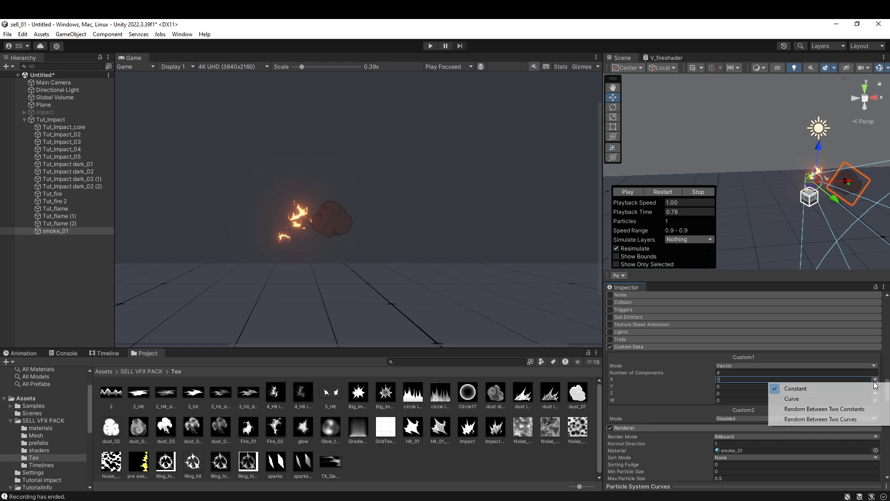
click(846, 399)
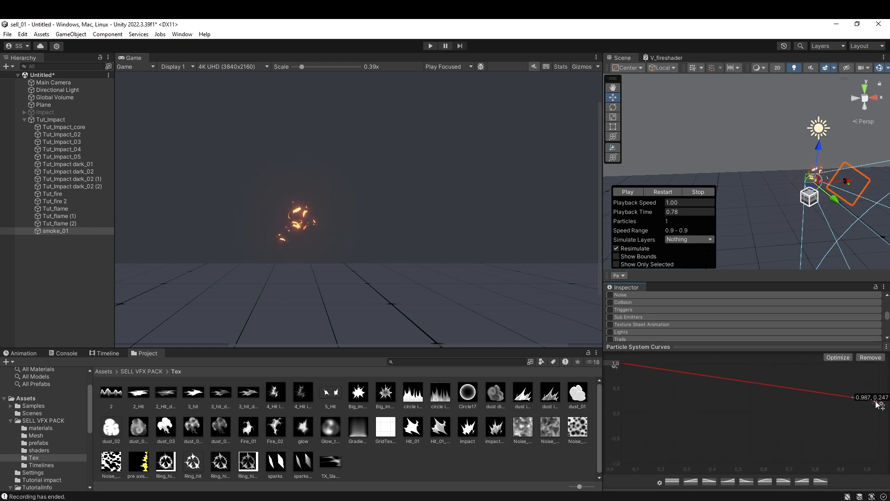
click(660, 188)
- Add a key at about 0.4 on the Custom1 X curve, lower it so the curve drops faster early on, and replay
double_click(705, 374)
drag(705, 374, 704, 385)
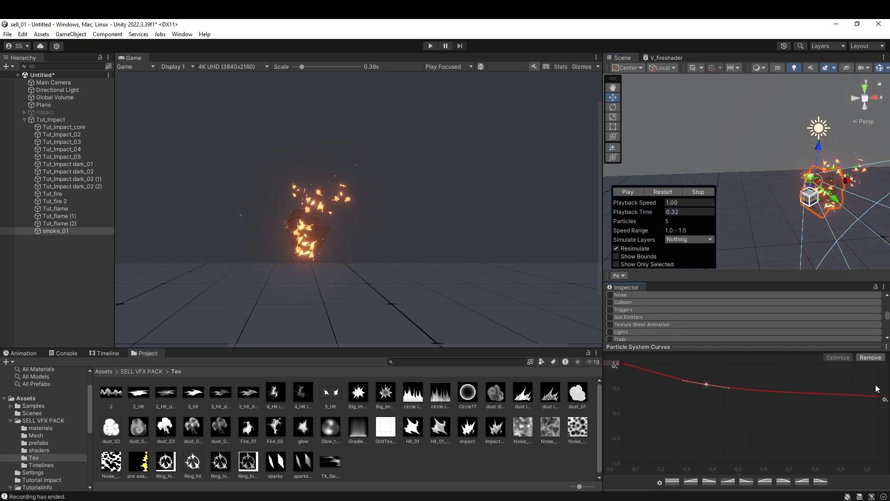
click(706, 383)
click(668, 190)
click(737, 347)
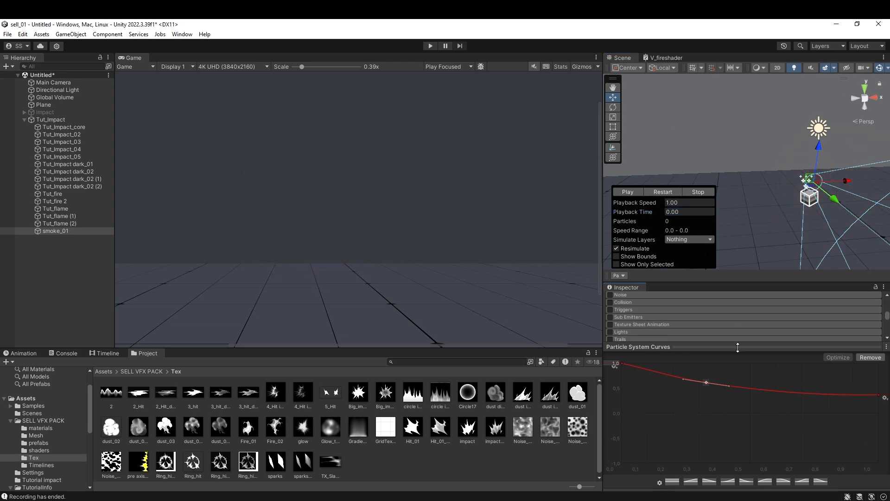
- Set smoke_01's minimum Start Lifetime to 0.5 and replay the effect
scroll(741, 370, up, 15)
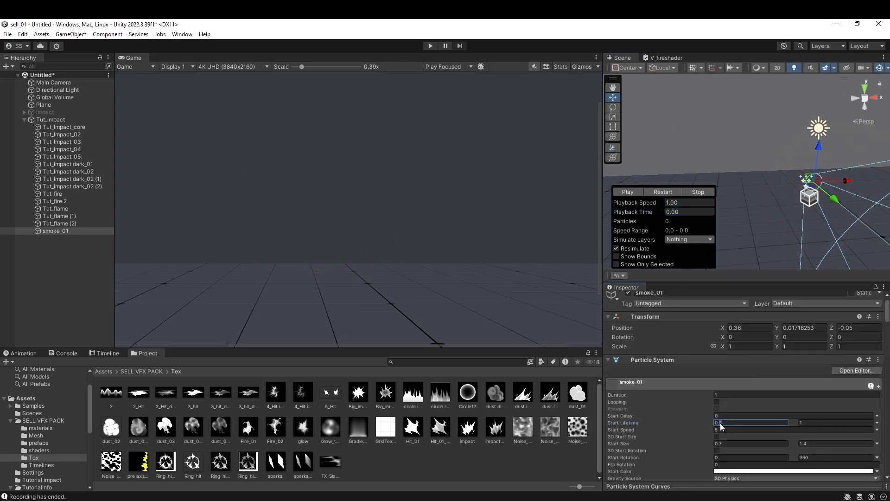
key(Return)
click(659, 190)
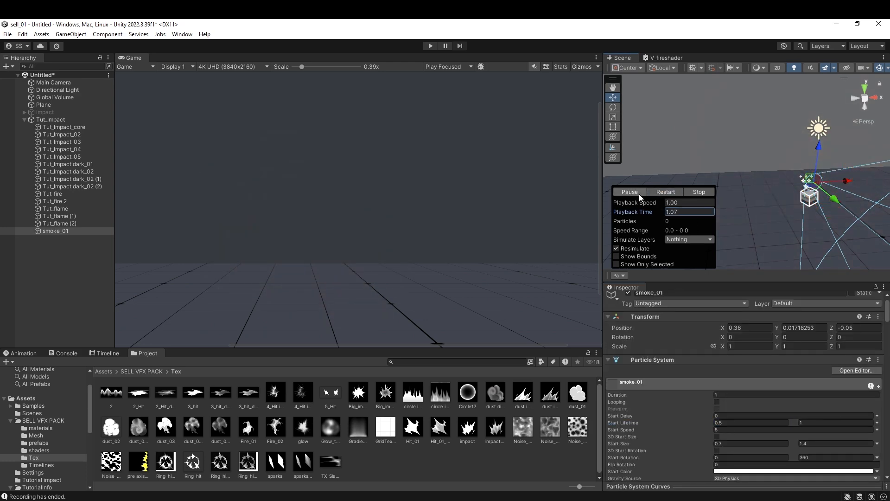
- Set smoke_01's maximum Start Lifetime to 1.5 and its Duration to 1.5, and replay the effect
click(834, 422)
text(1.5)
click(754, 395)
text(1.)
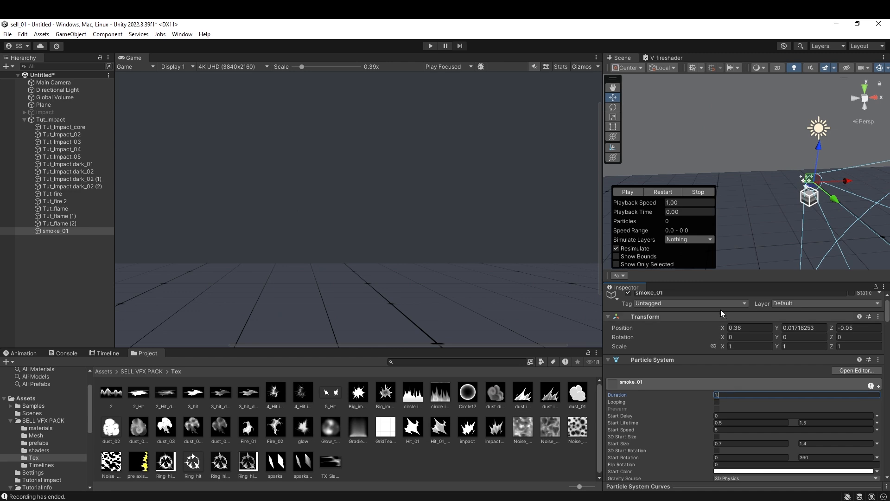
text(5)
click(661, 190)
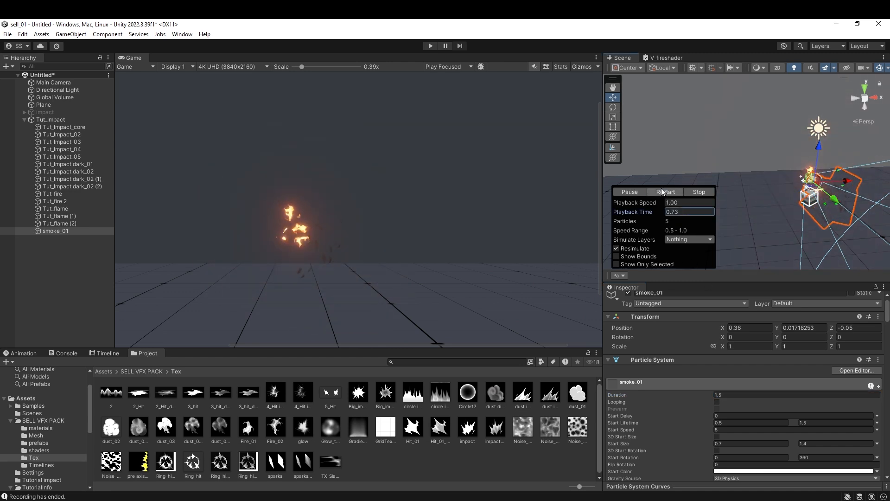
- Tint the smoke material's MainColor a dark reddish brown (2C1C1C) and replay the effect, pausing it partway
scroll(784, 425, down, 15)
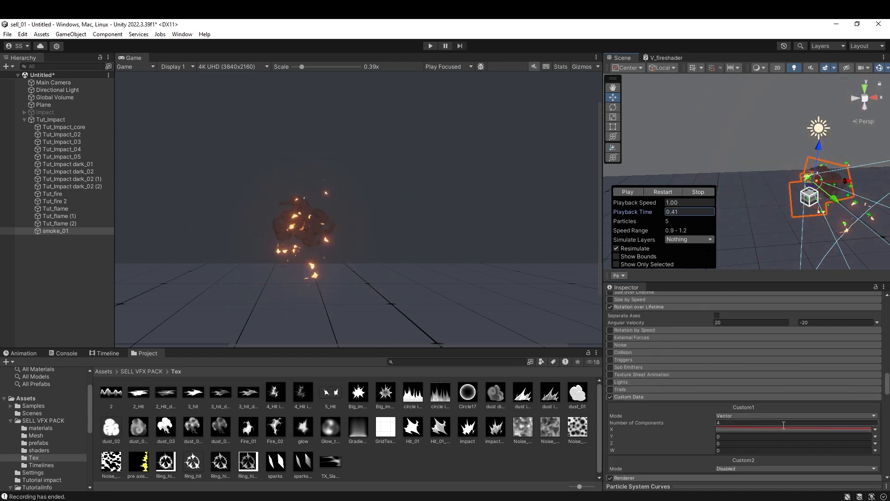
scroll(786, 422, down, 10)
click(789, 307)
drag(825, 358, 826, 365)
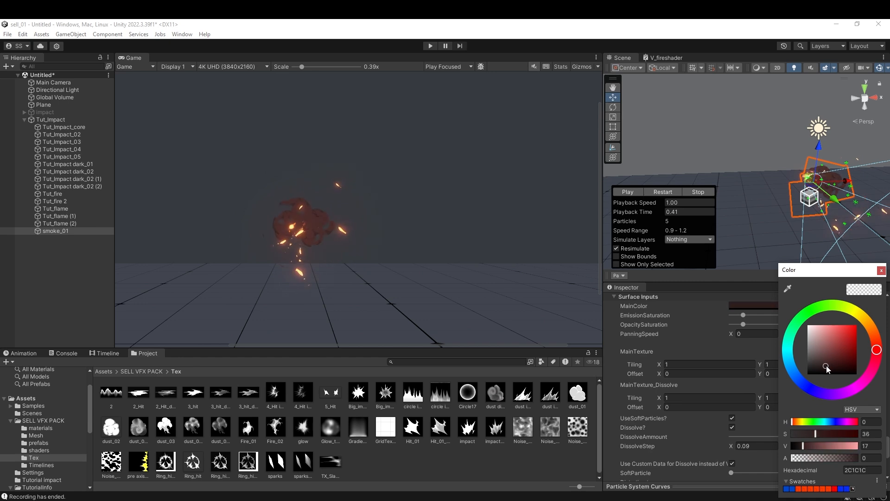
click(673, 192)
click(672, 192)
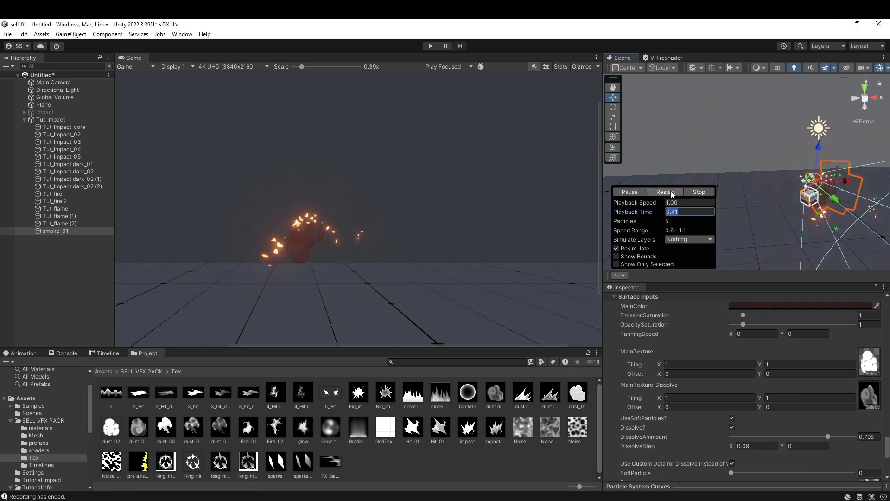
click(652, 191)
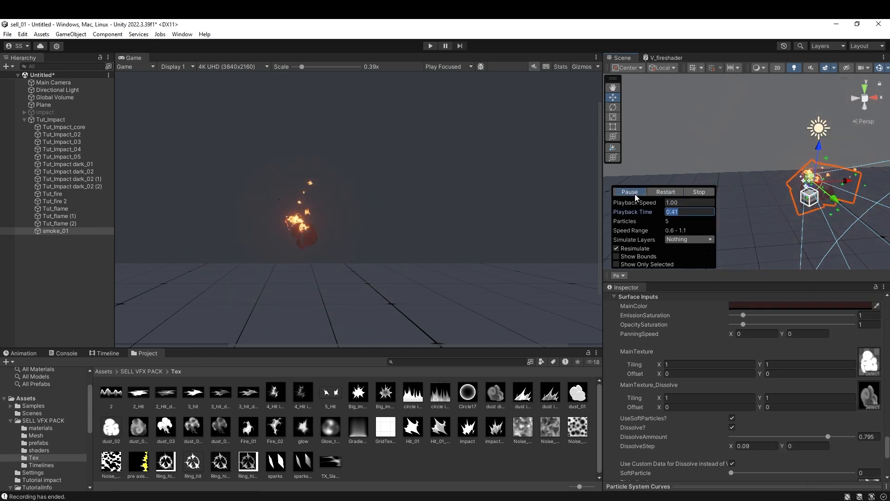
click(635, 192)
- Duplicate smoke_01 and set the copy's Start Size range to 0.2–0.5
scroll(708, 416, up, 15)
click(60, 241)
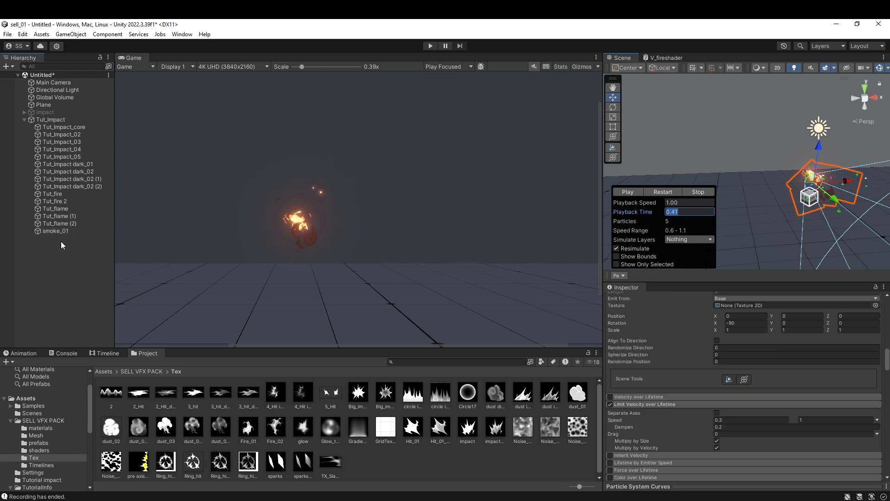
click(76, 229)
key(ctrl+d)
scroll(703, 389, down, 3)
click(751, 376)
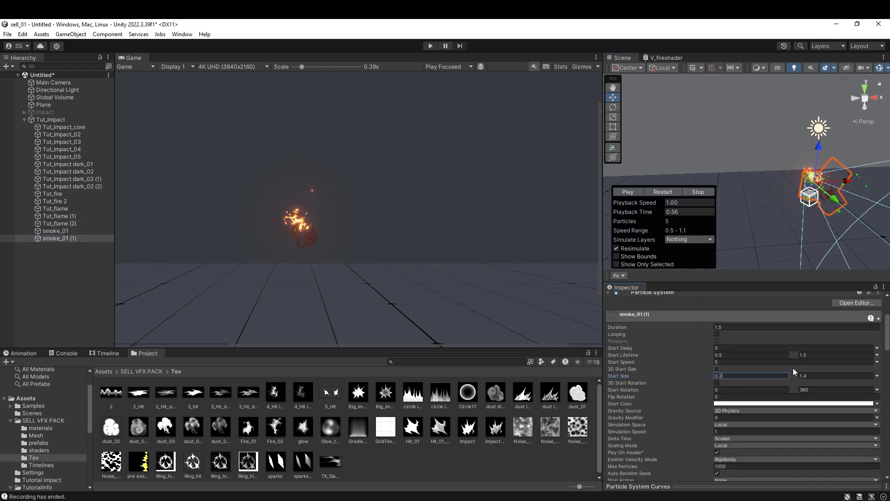
key(Tab)
text(0,5)
scroll(766, 419, down, 3)
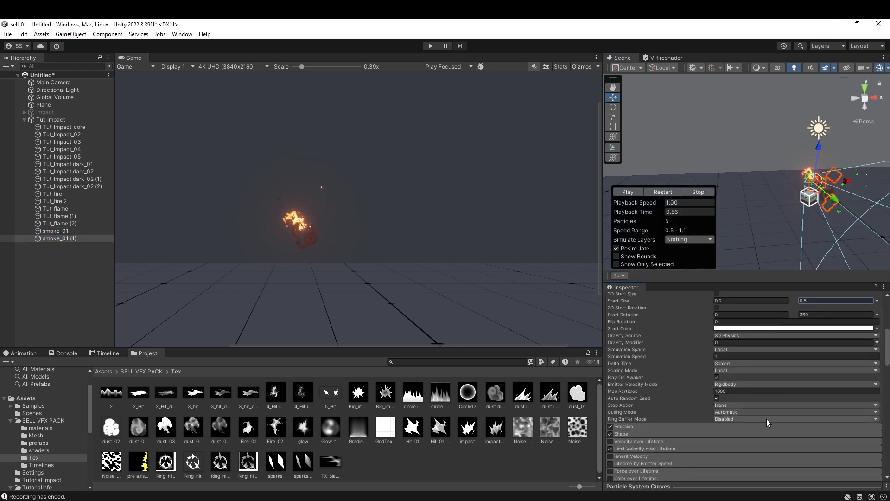
- Set the smoke copy's emission Rate over Time to 15 and replay the effect
scroll(766, 419, down, 2)
click(661, 377)
click(868, 433)
click(733, 385)
text(15)
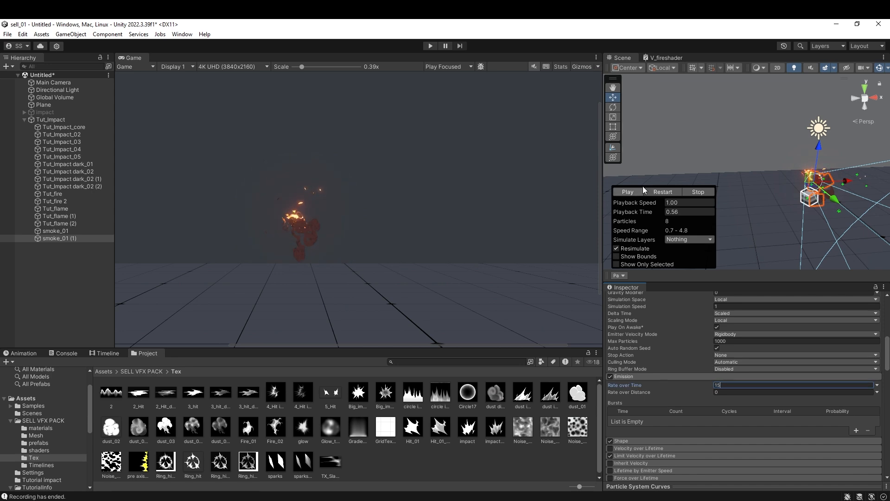
click(661, 192)
- Try a Duration of 1 for the smoke copy and replay the effect
scroll(668, 371, up, 5)
click(672, 376)
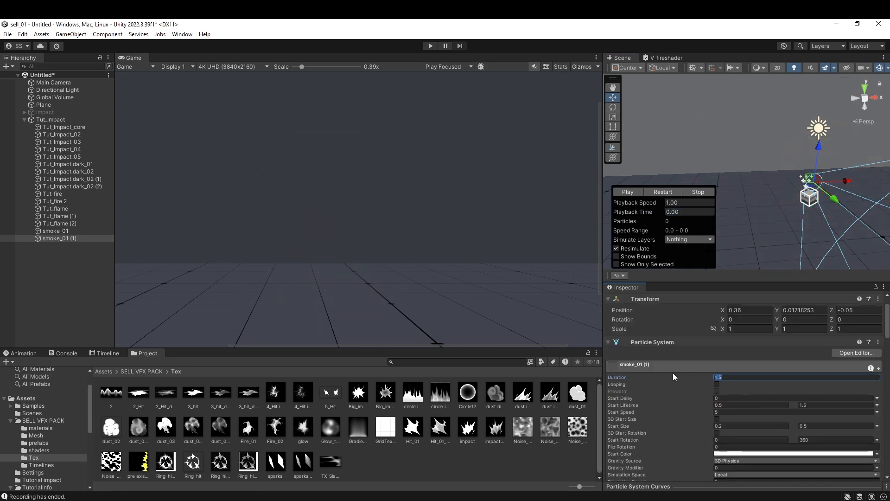
text(1)
click(629, 190)
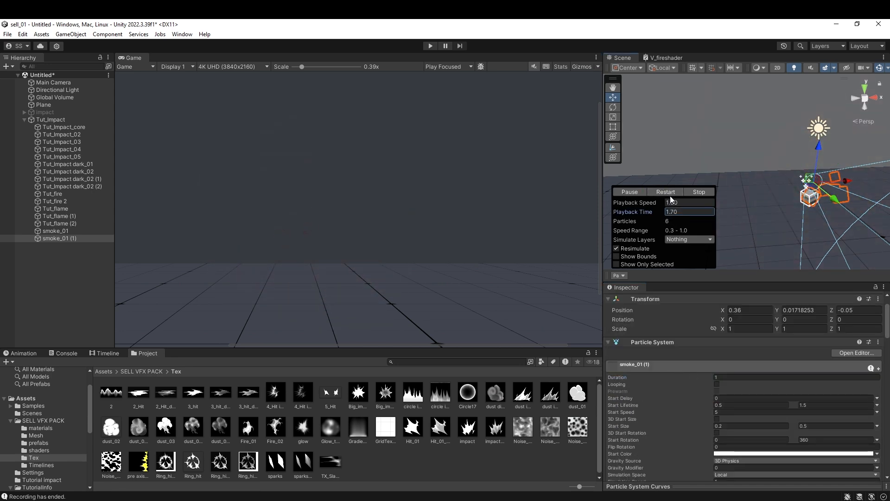
click(669, 195)
- Set the smoke copy's Duration to 0.5 and play the effect
click(678, 377)
text(0.5)
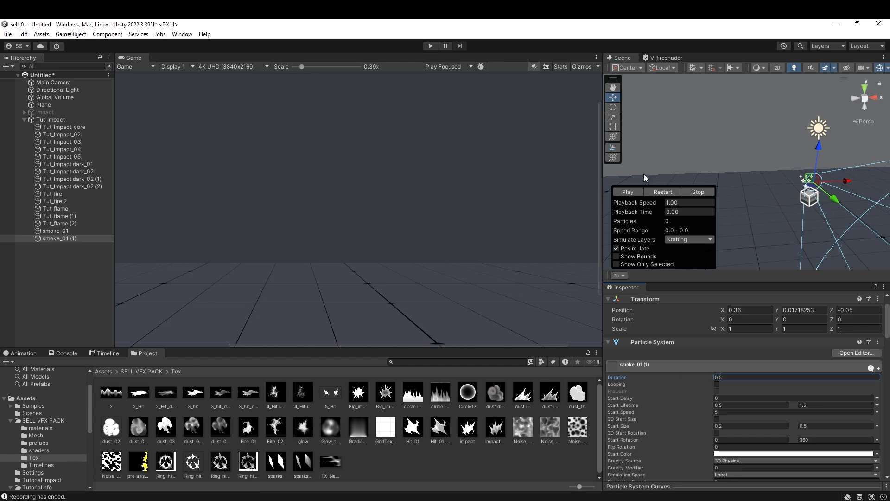
click(629, 191)
- Set the smoke copy's Shape Radius to 0.0001 and replay the effect
scroll(639, 432, down, 10)
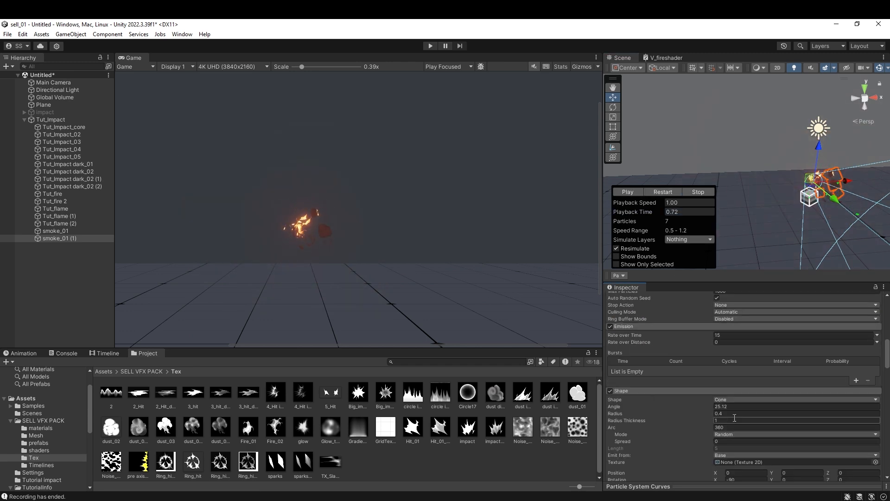
click(734, 413)
text(0001)
click(663, 190)
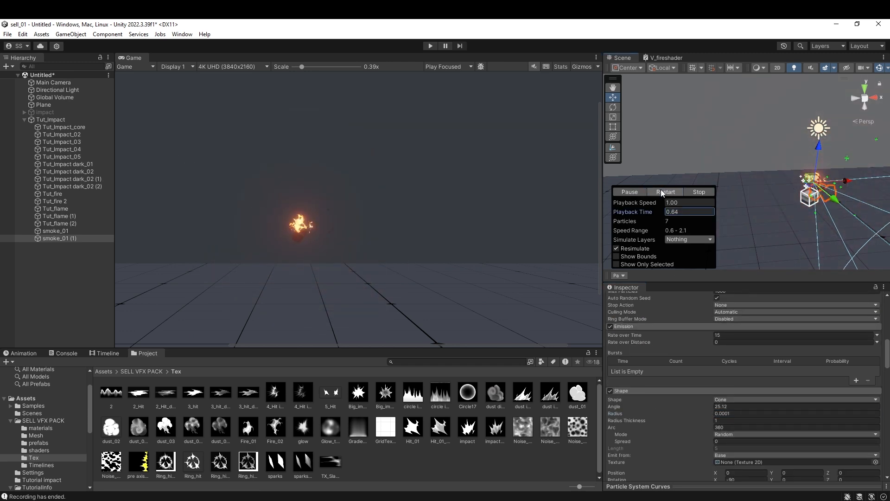
- Review the whole effect through repeated replays in a wider Game view, including with Tut_flame (1) selected
scroll(431, 222, down, 3)
click(670, 193)
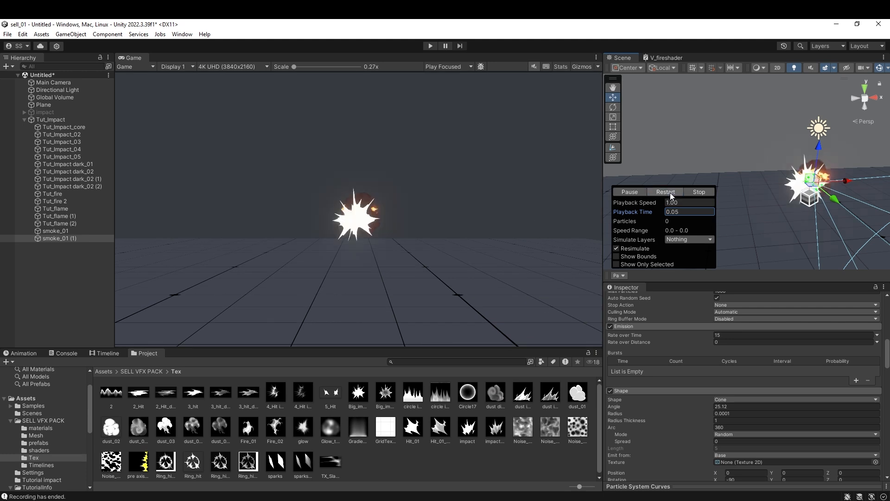
click(664, 192)
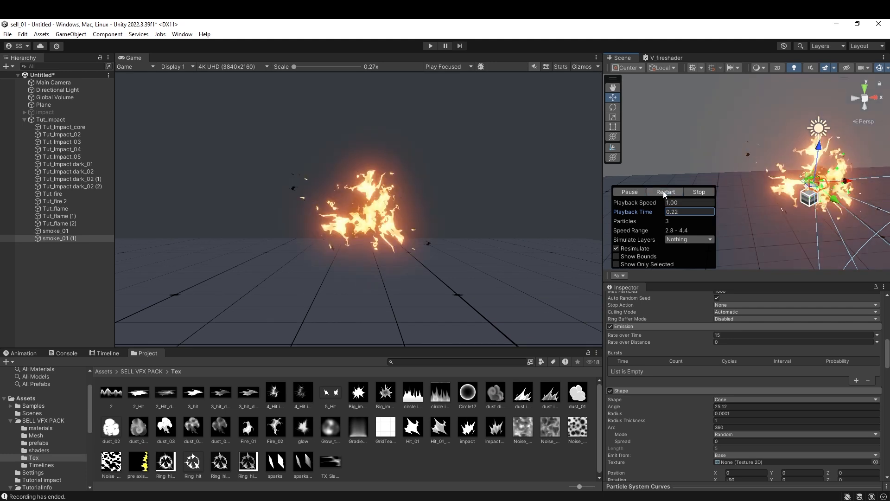
click(662, 191)
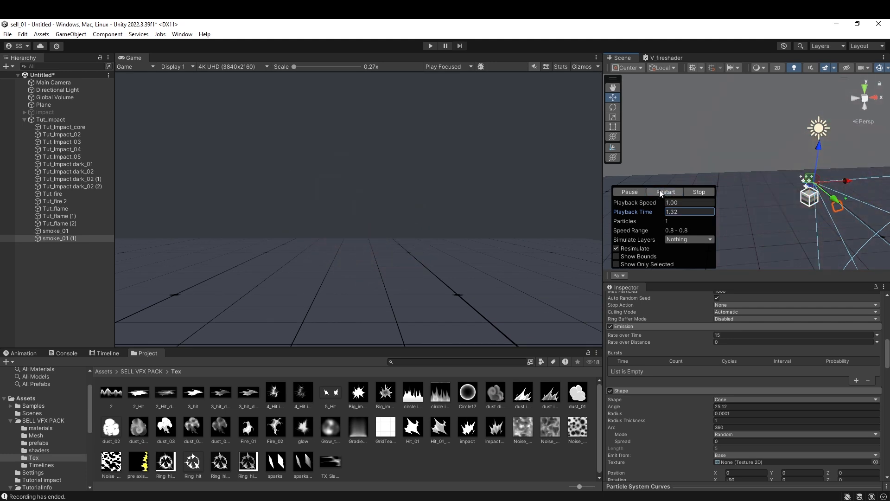
click(660, 189)
click(660, 189)
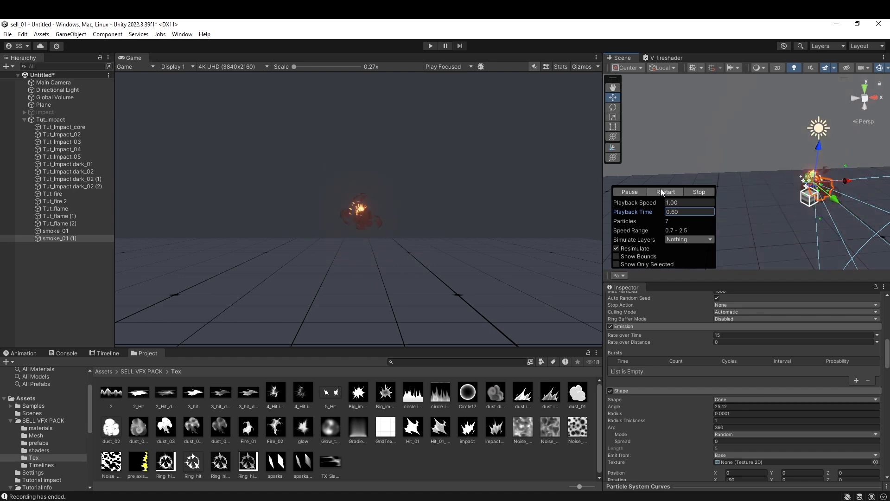
click(655, 190)
mouse_move(644, 210)
mouse_down()
mouse_move(708, 209)
mouse_move(641, 200)
mouse_up()
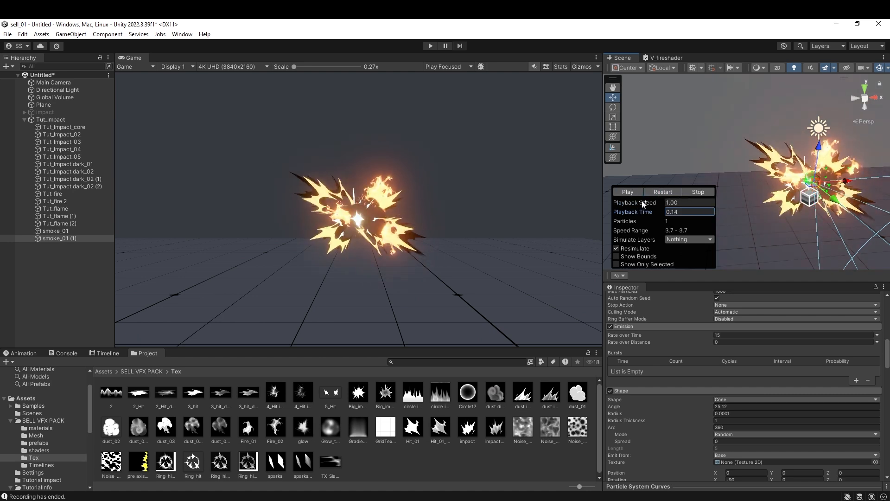
click(90, 215)
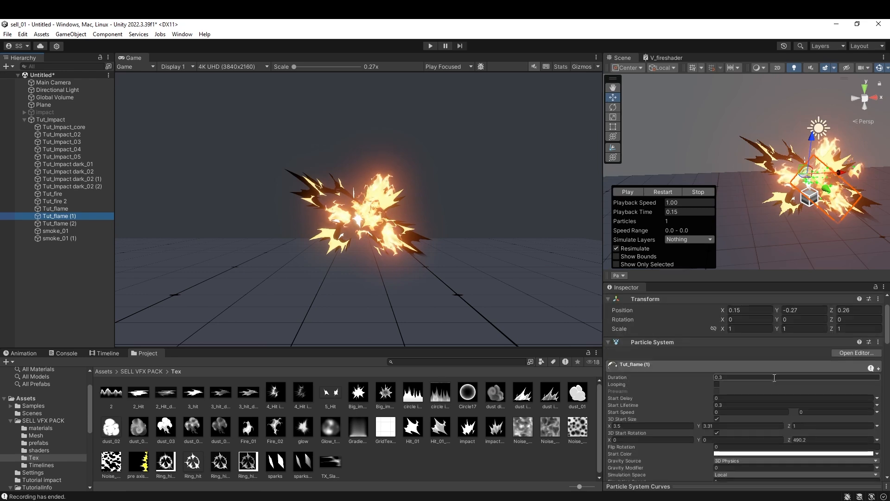
click(661, 190)
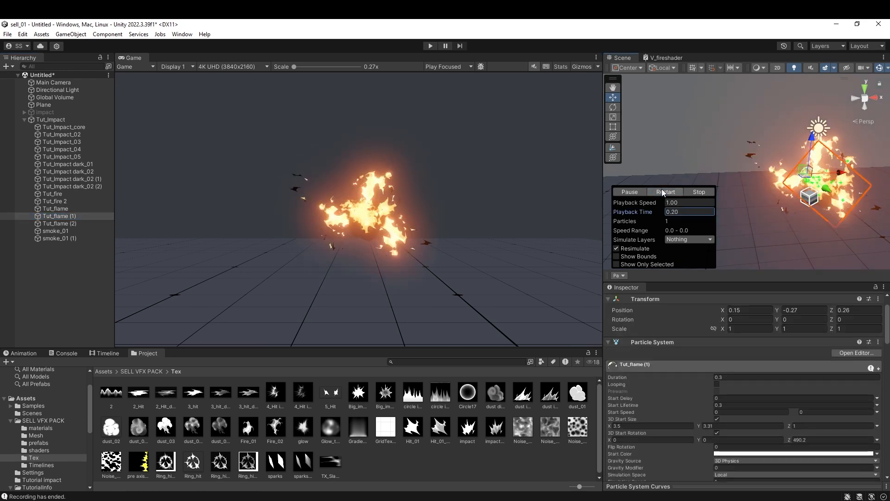
click(663, 191)
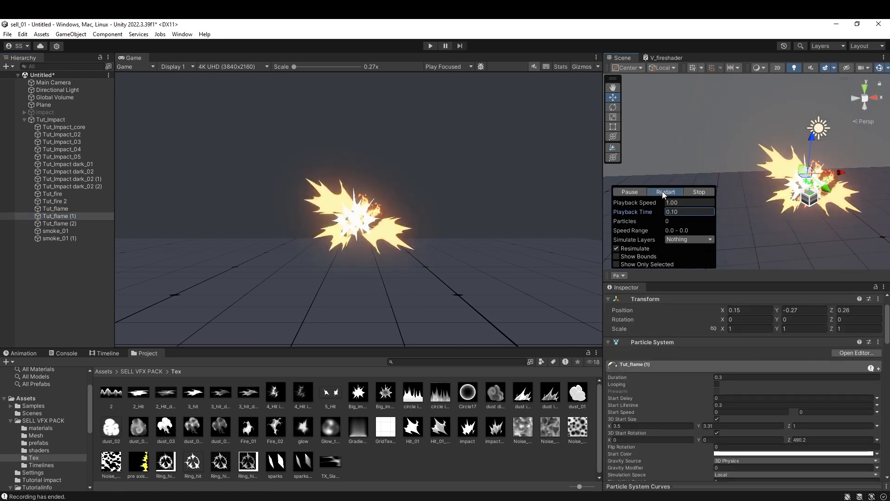
- Create a new Particle System at the scene's root level and name it sparks
click(56, 257)
right_click(73, 277)
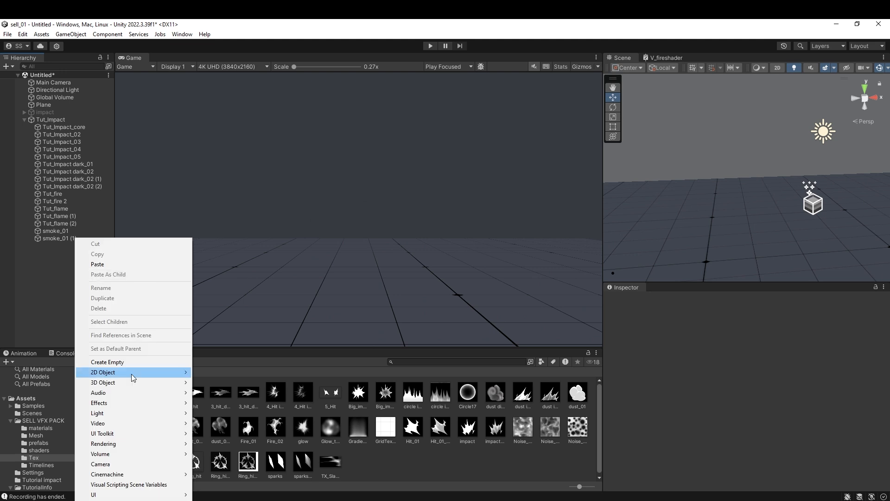
mouse_move(139, 400)
click(231, 402)
text(sparks)
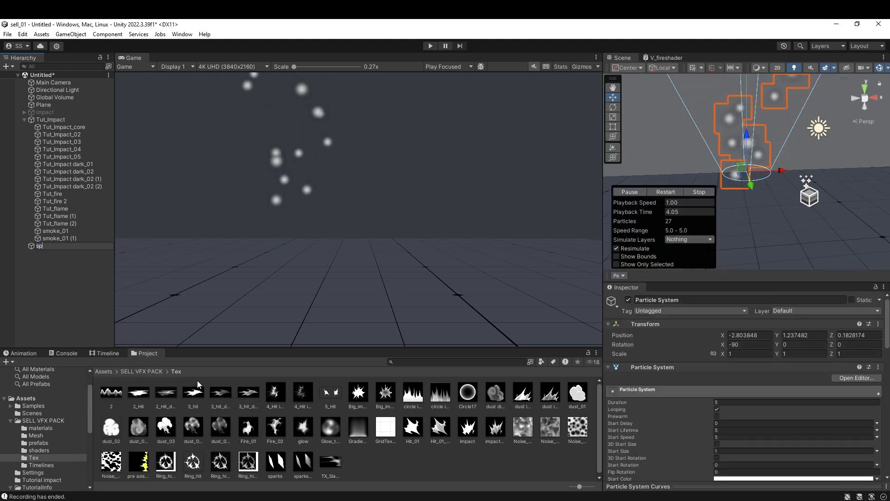
key(Return)
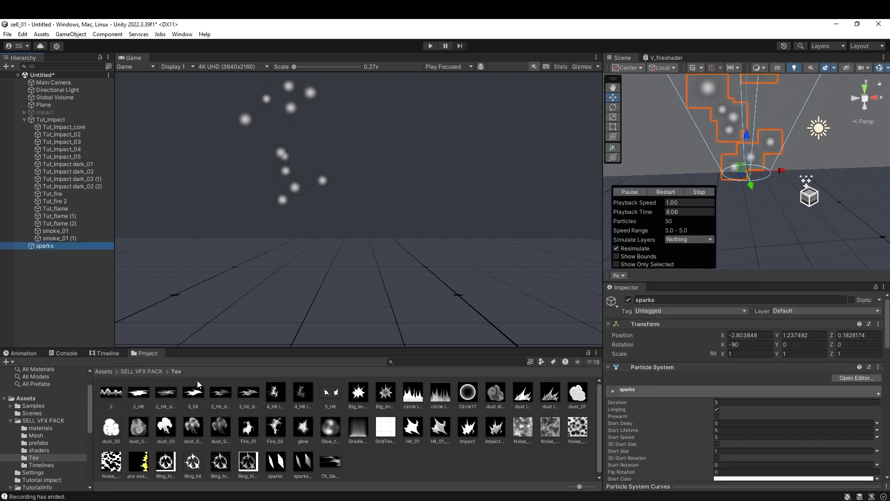
- Rotate the sparks' emission Shape about its X axis to a negative angle
scroll(788, 378, down, 5)
scroll(788, 378, down, 2)
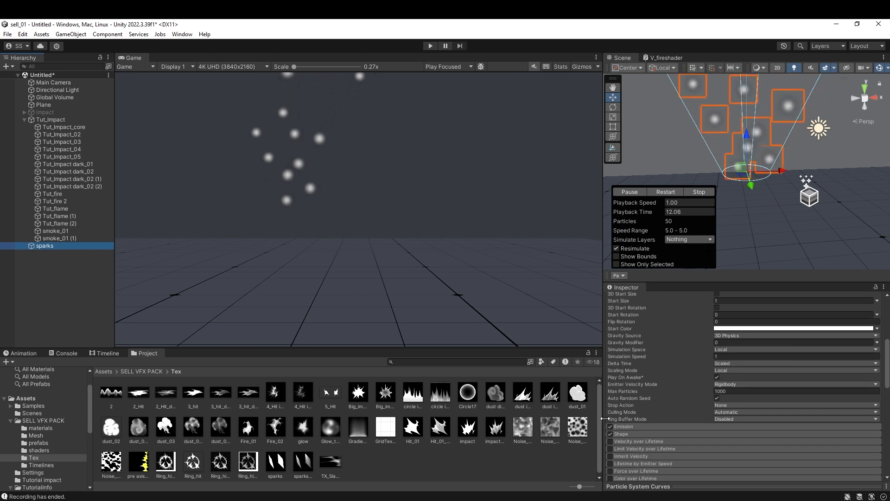
click(751, 433)
scroll(752, 409, down, 4)
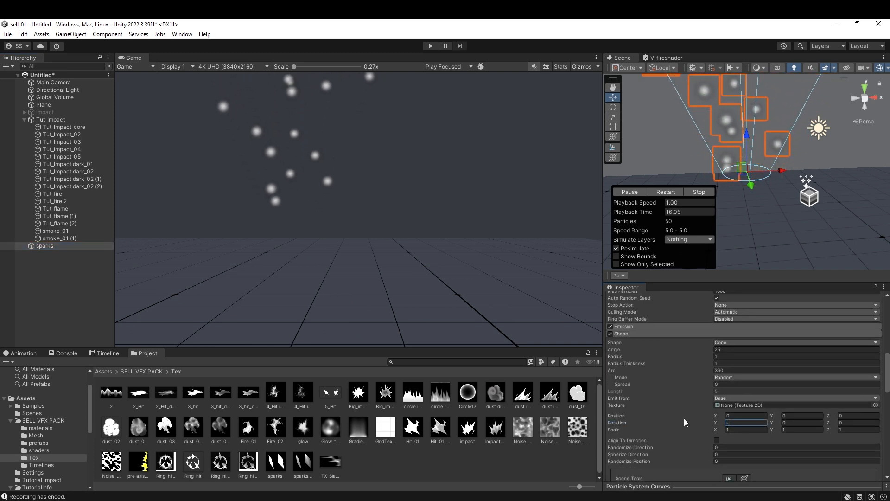
click(785, 334)
- Set the sparks' Rate over Time to 0, add a burst with a Count of 15, and replay
click(628, 408)
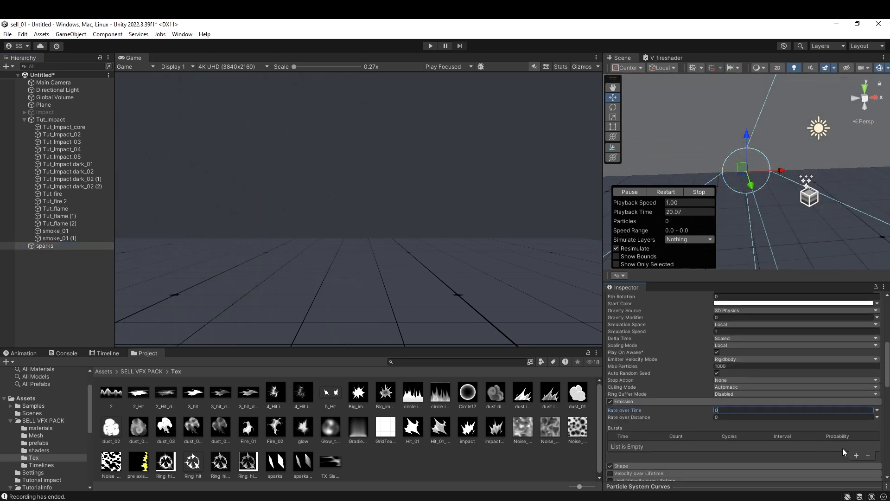
click(856, 455)
drag(668, 410, 644, 418)
click(666, 192)
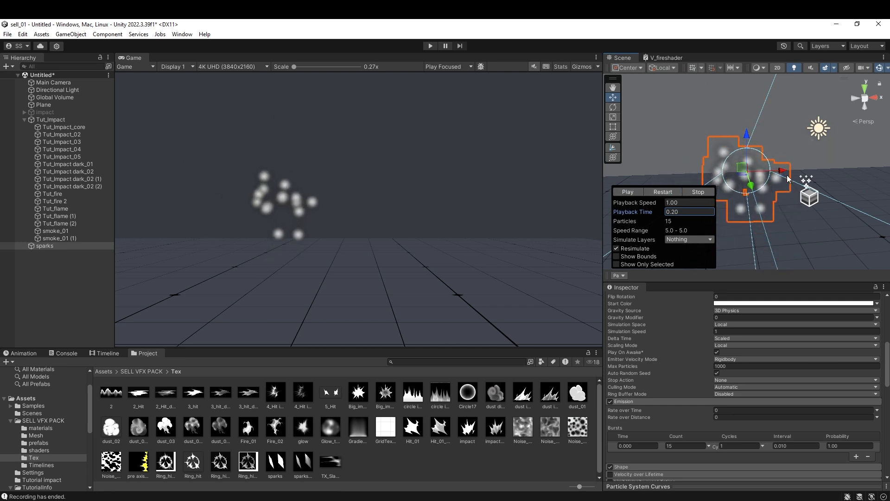
- Set the sparks' cone Angle to about 23 and shrink its Radius so particles start from nearly one point
scroll(747, 346, down, 1)
click(631, 441)
drag(681, 458, 686, 454)
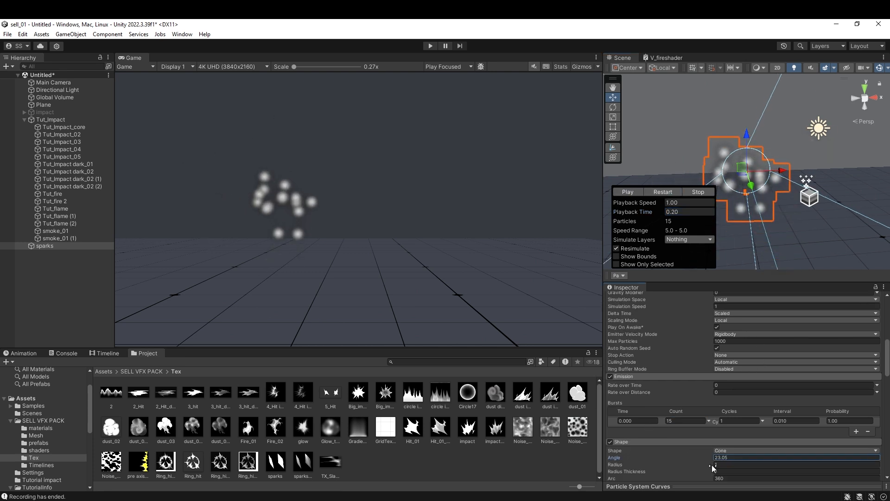
- Make the sparks' Start Size random between two constants, 0.1 and 0.2
scroll(766, 396, up, 4)
click(876, 350)
click(839, 380)
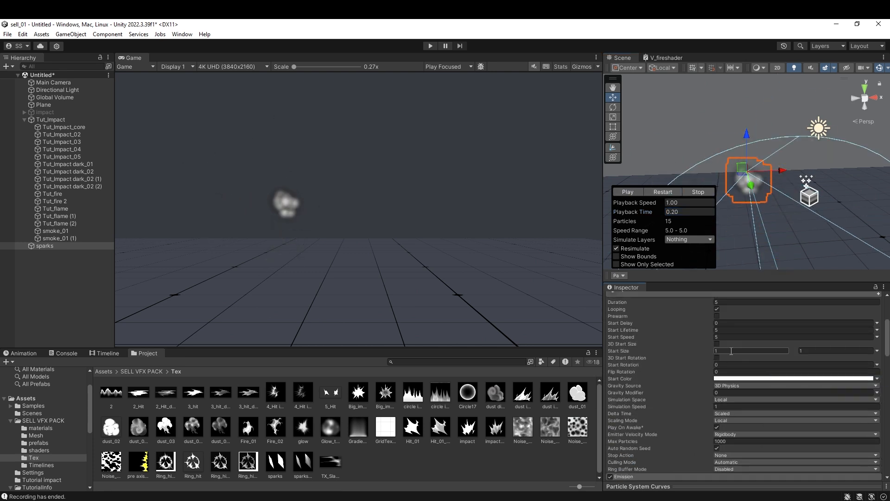
click(811, 349)
text(0,2)
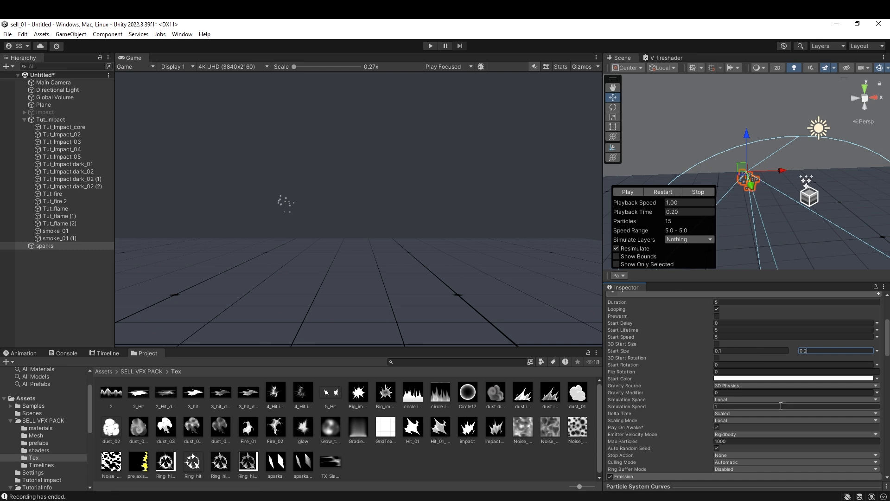
- Turn off Looping for the sparks and set their Duration to 1
click(691, 303)
click(690, 307)
text(1)
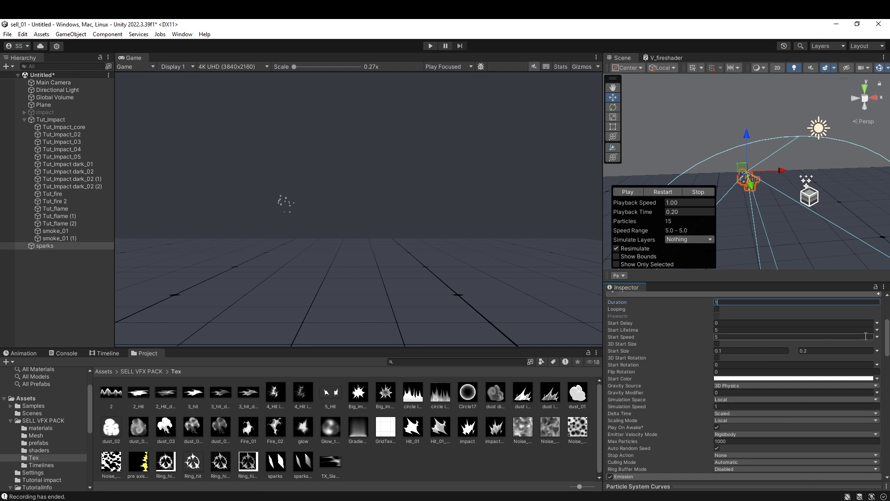
- Make the sparks' Start Lifetime random between two constants, 0.1 and 0.4, and replay them
click(877, 330)
click(816, 358)
click(788, 332)
text(0,1)
key(Tab)
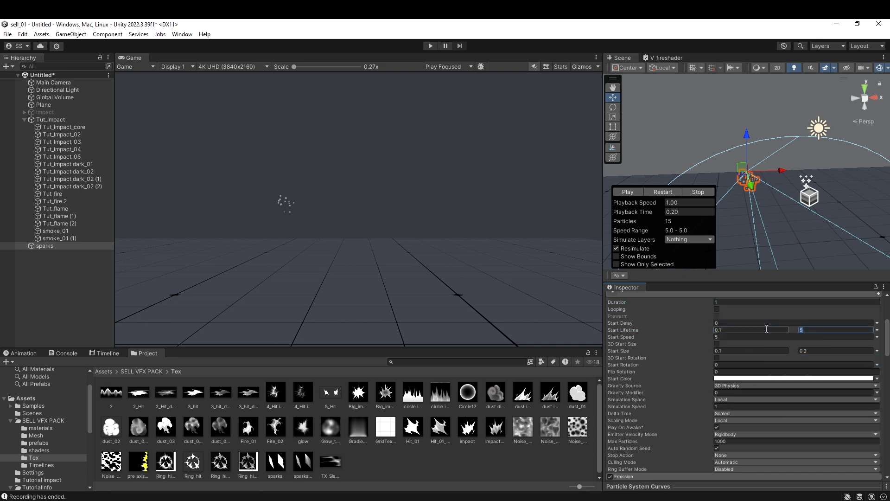
text(0,4)
click(666, 191)
click(666, 191)
- Set the sparks' maximum Start Lifetime to 1 and replay them
click(815, 330)
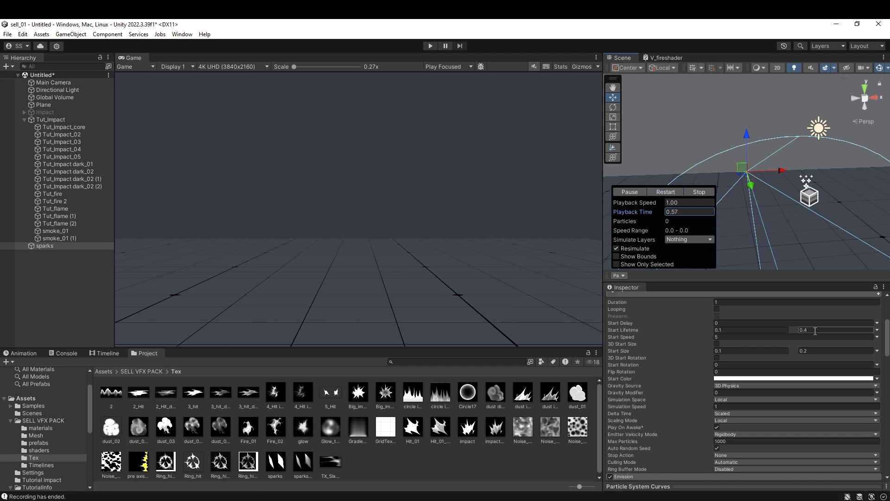
text(1)
click(671, 191)
click(670, 191)
- Make the sparks' Start Speed random between two constants, 5 and 40, and replay them
click(877, 337)
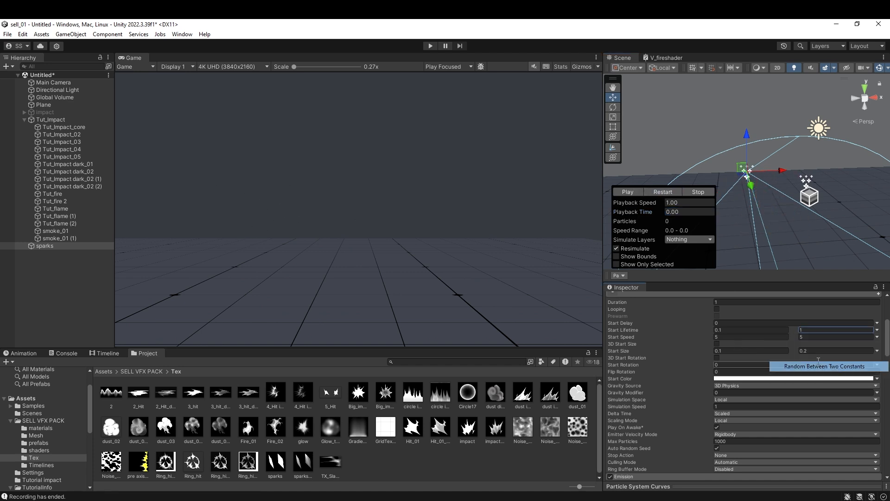
click(788, 361)
key(Tab)
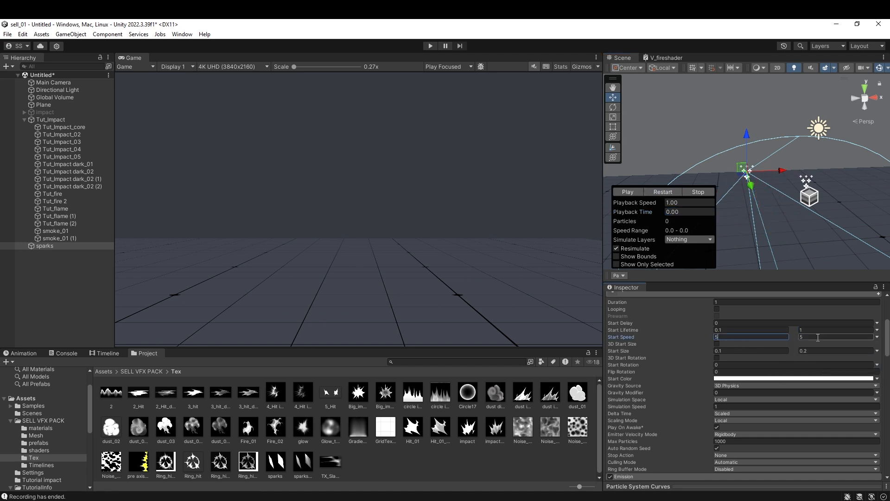
text(40)
click(664, 191)
- Set the sparks' Render Mode to Stretched Billboard and replay the effect
scroll(665, 387, down, 15)
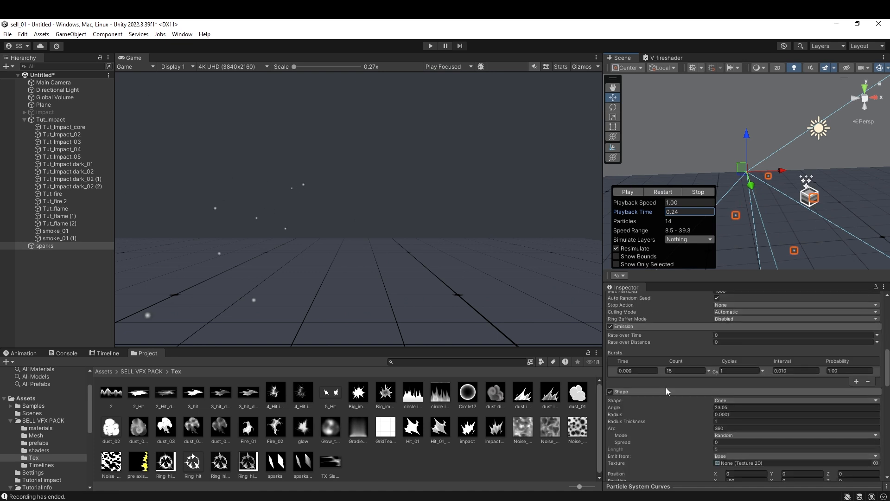
click(728, 385)
click(749, 405)
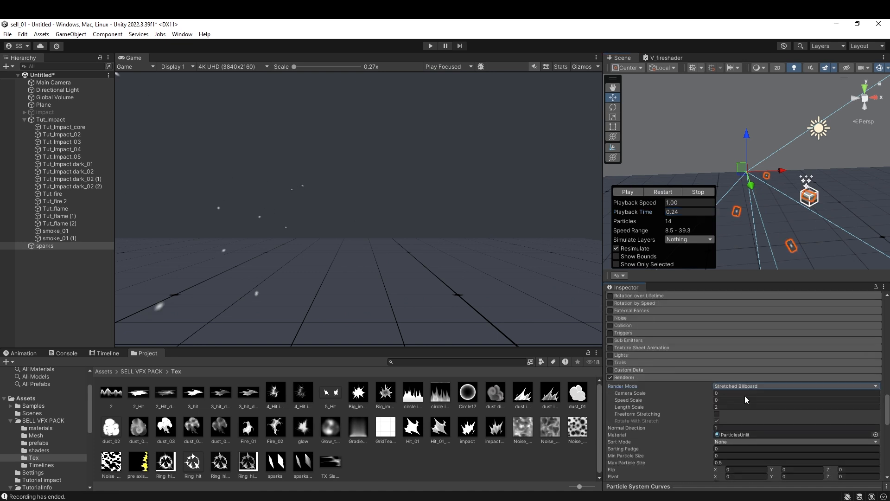
click(658, 190)
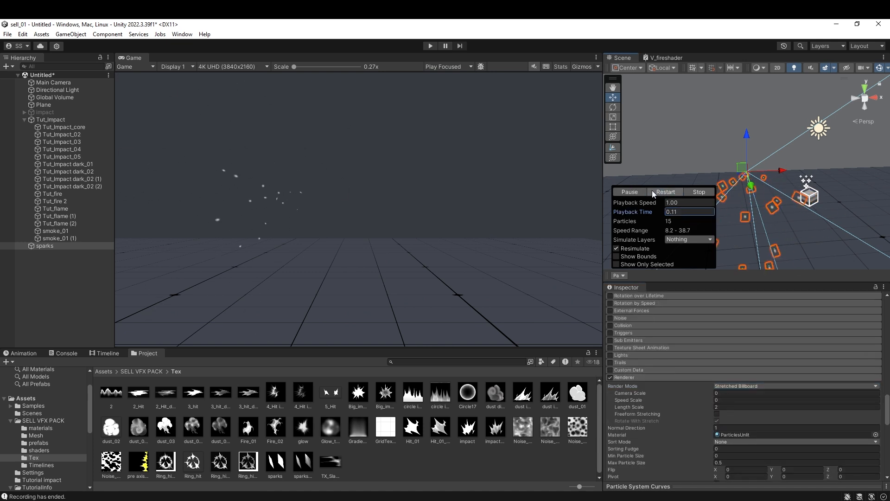
- Enable Limit Velocity over Lifetime for the sparks with a Dampen of 0.1, and replay them
scroll(666, 366, up, 5)
click(640, 337)
click(737, 359)
text(0.1)
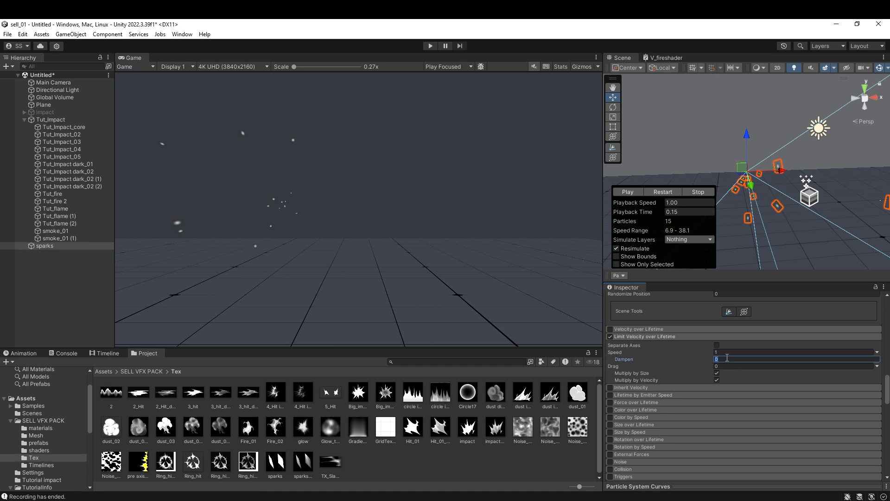
click(660, 191)
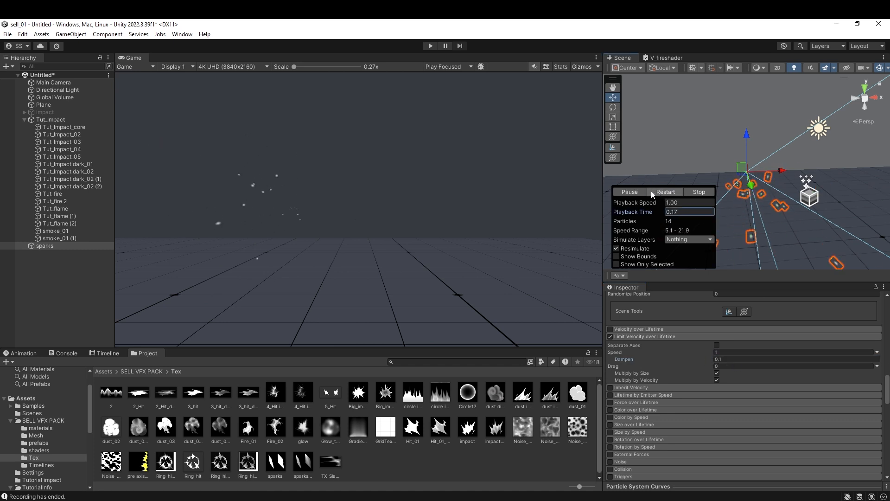
click(641, 193)
- Create a new material named tut_sparks in the Tutorial impact folder
scroll(686, 401, down, 10)
scroll(761, 420, up, 5)
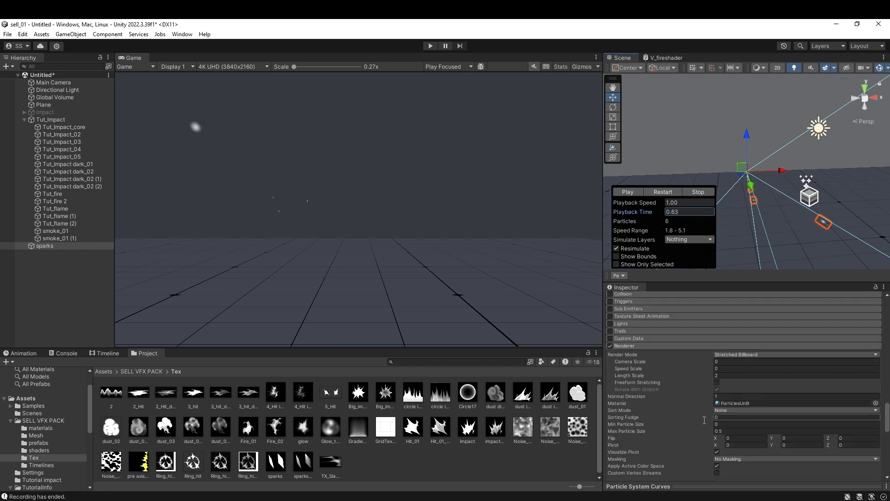
click(103, 371)
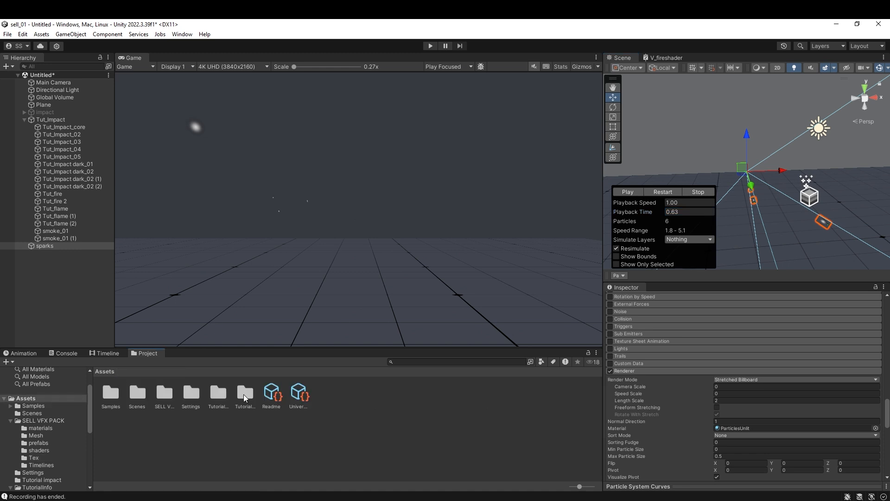
double_click(244, 393)
right_click(178, 418)
mouse_move(209, 158)
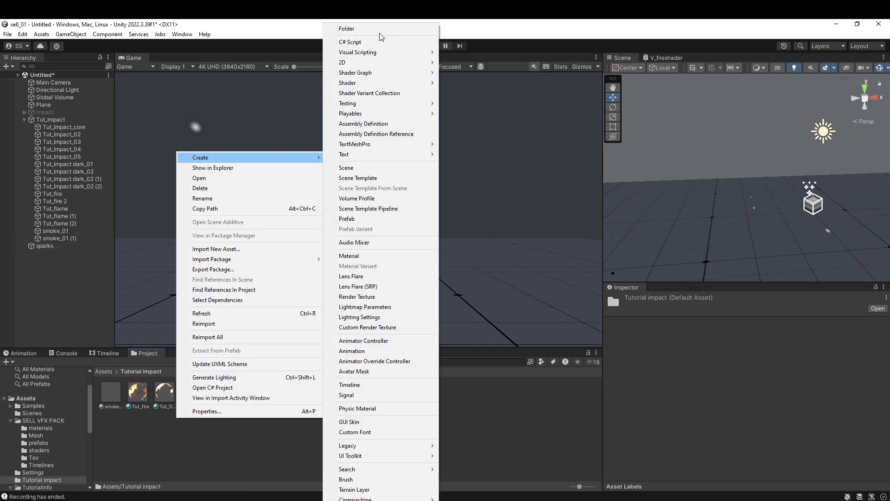
click(382, 256)
text(tut_)
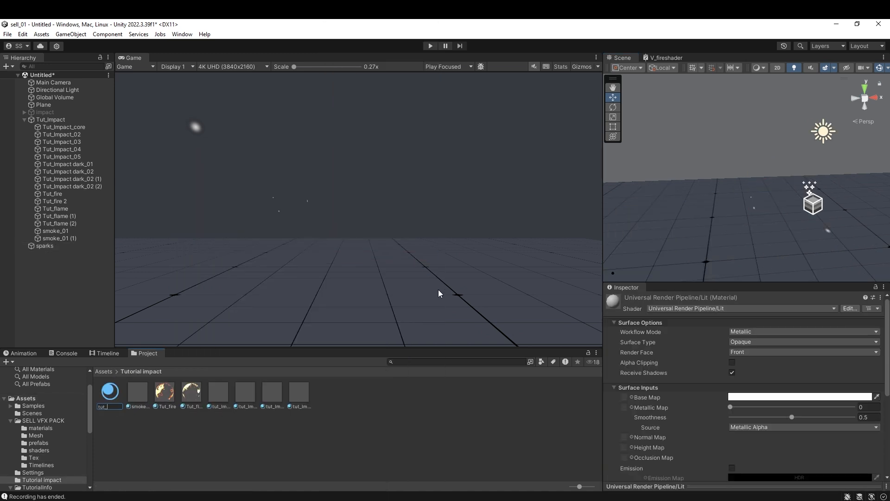
text(sparks)
key(Return)
- Assign the V_Shaders/V_Dissolve shader to the tut_sparks material and make its Surface Type Transparent
click(690, 308)
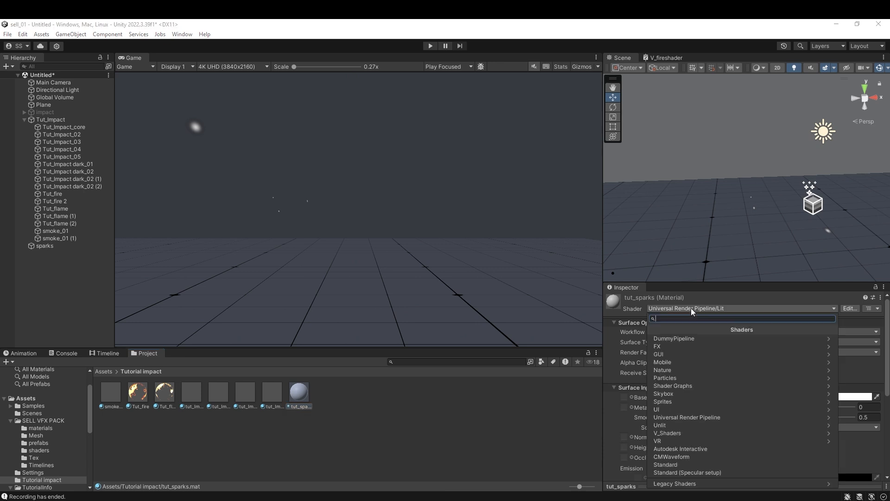
click(673, 432)
click(686, 346)
scroll(774, 385, down, 1)
scroll(767, 367, up, 1)
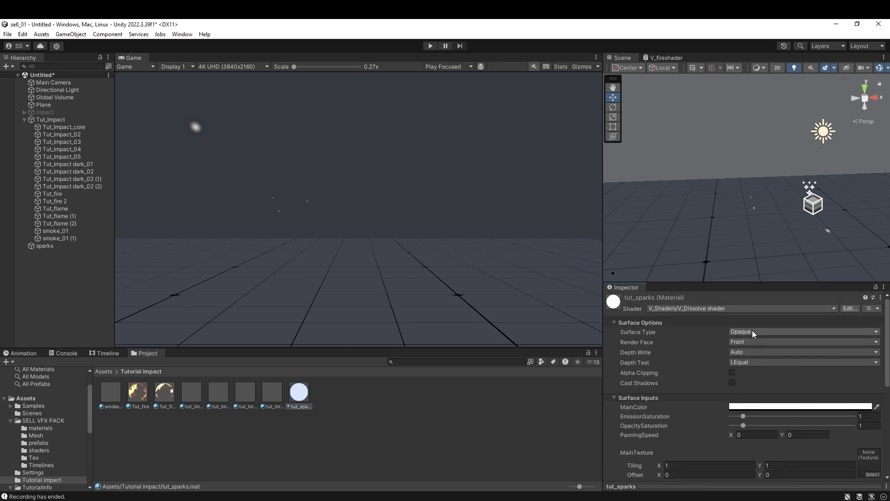
click(752, 331)
click(756, 352)
- Choose the sparks texture as the MainTexture of the tut_sparks material
scroll(818, 421, down, 2)
click(870, 435)
double_click(712, 297)
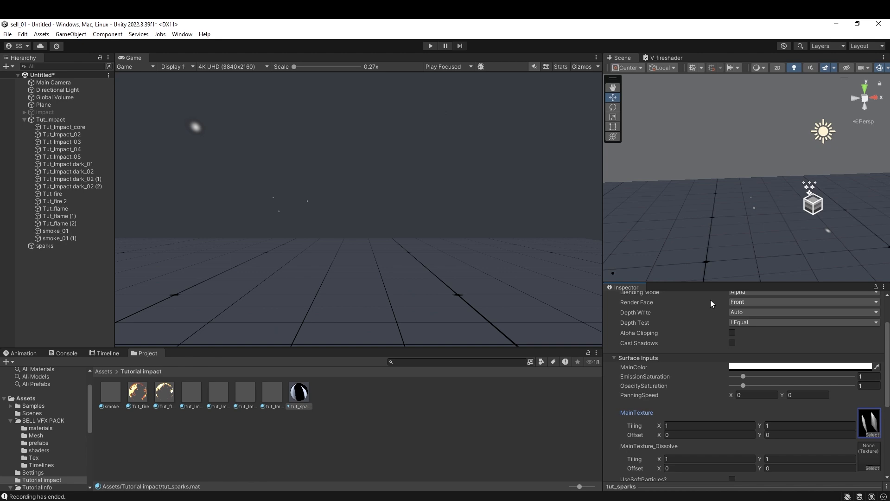
click(872, 434)
double_click(821, 263)
- Enable Texture Sheet Animation on the sparks particle system, make Frame over Time random between constants 0 and 0.9999, and replay it
click(60, 246)
scroll(779, 413, down, 6)
scroll(655, 421, down, 6)
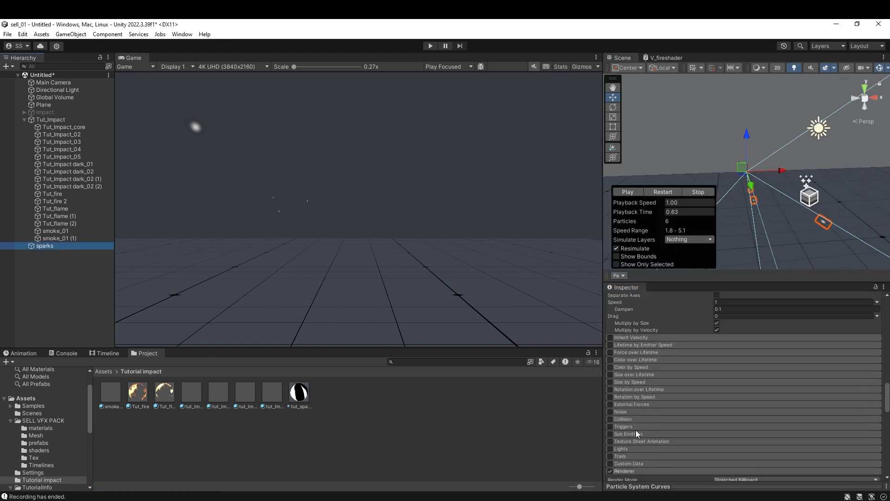
click(646, 418)
scroll(768, 433, down, 3)
click(877, 403)
click(879, 406)
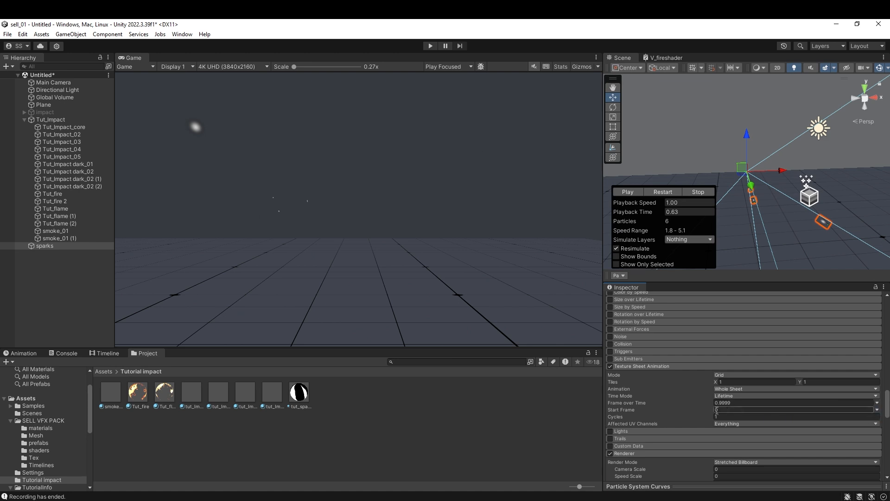
click(877, 402)
click(816, 426)
click(761, 402)
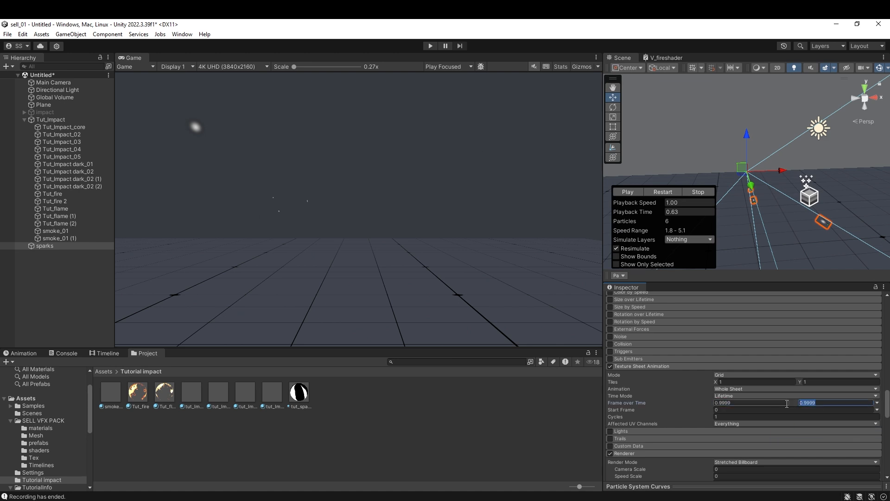
click(765, 410)
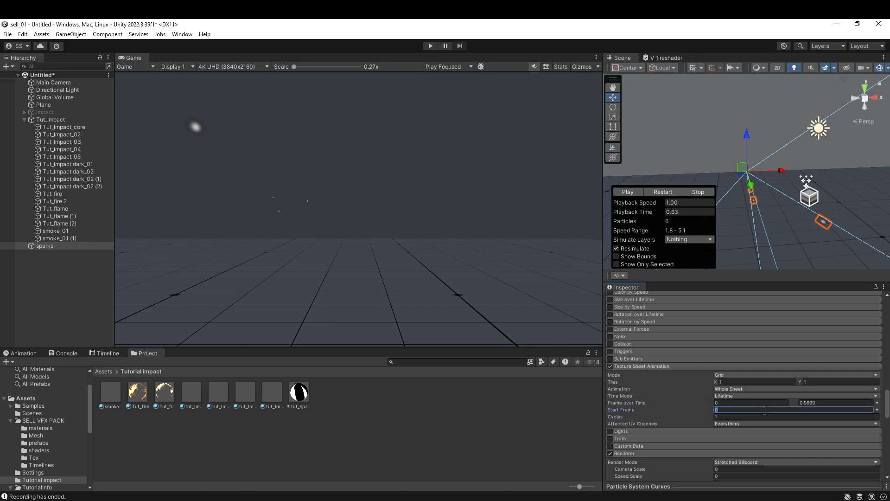
click(663, 191)
- Assign the tut_sparks material to the Renderer of the sparks particle system
scroll(742, 395, down, 5)
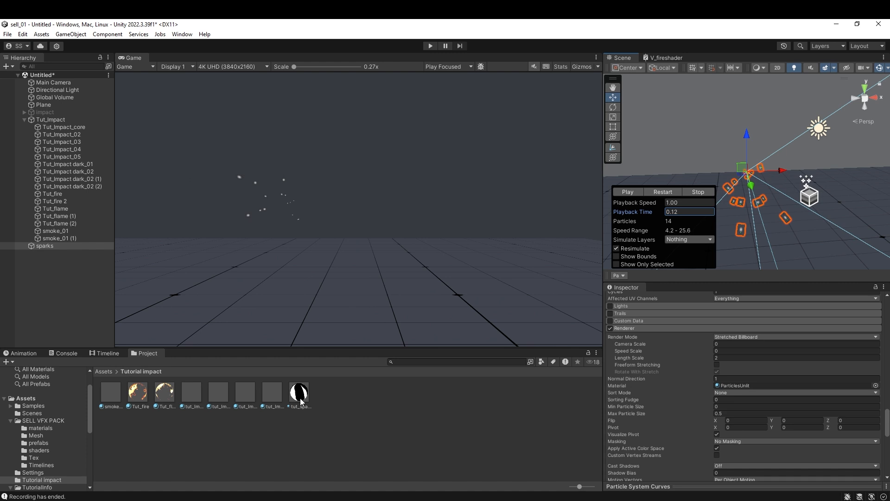
drag(307, 394, 742, 385)
scroll(764, 433, up, 5)
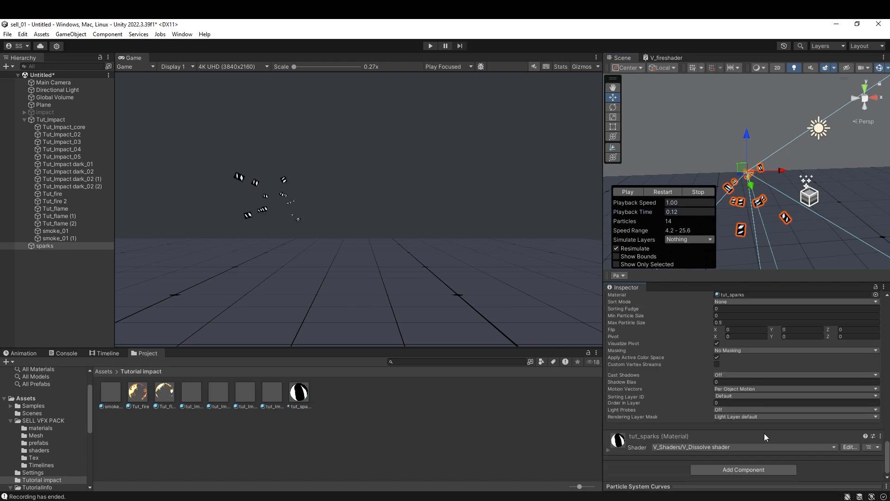
scroll(773, 436, up, 10)
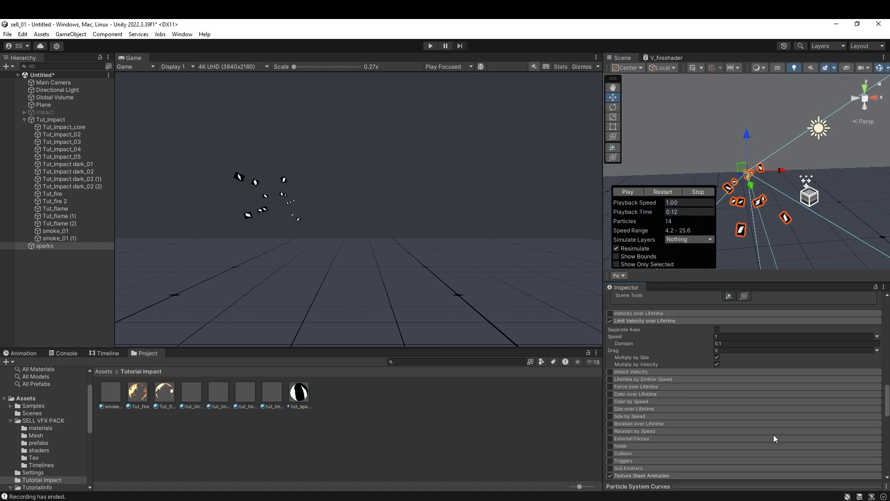
- Try rotating the sparks with Start Rotation, including its Random Between Two Constants mode
scroll(772, 436, up, 3)
click(727, 374)
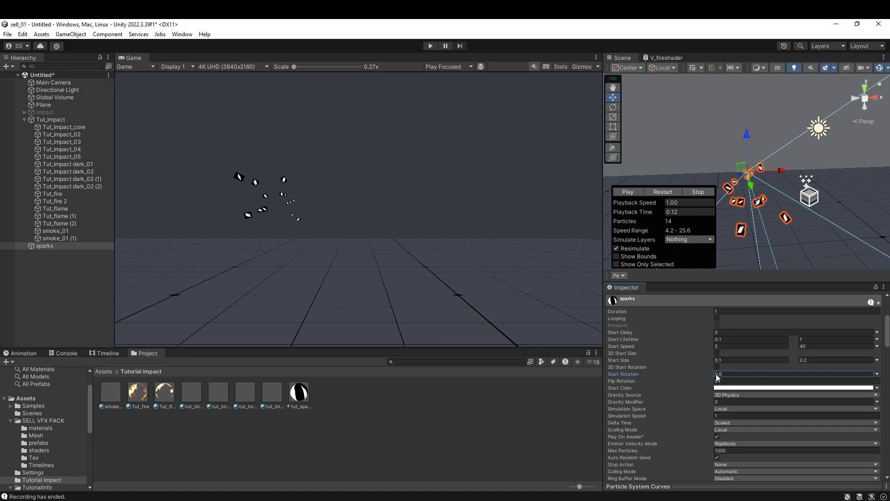
text(13.36)
click(877, 374)
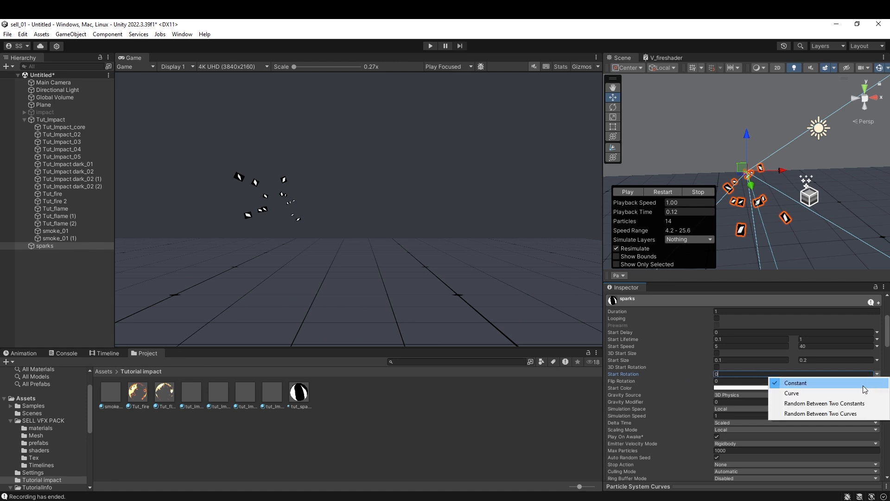
click(788, 403)
- Enable 3D Start Rotation for the sparks, test different angles, and set X, Y and Z back to 0
click(717, 367)
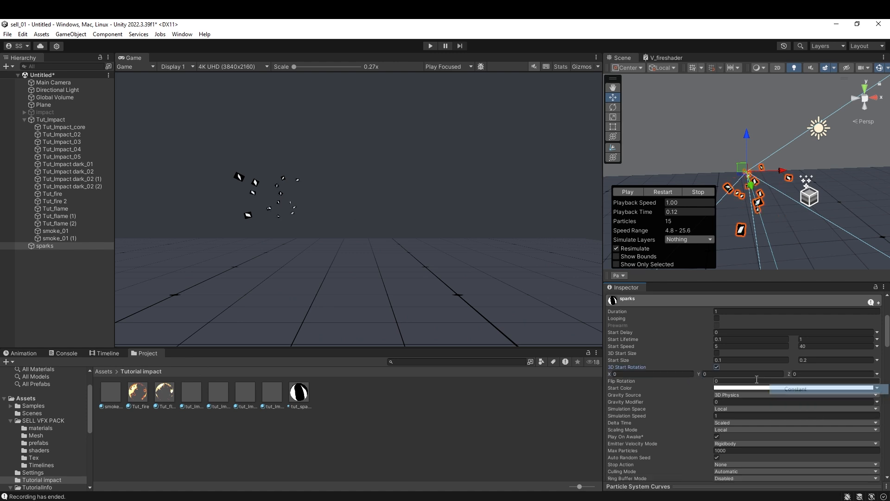
mouse_move(699, 374)
mouse_down()
mouse_move(818, 380)
mouse_move(688, 375)
mouse_up()
drag(610, 374, 249, 350)
click(623, 374)
text(0)
click(702, 374)
text(0)
click(822, 374)
text(0)
scroll(822, 399, up, 1)
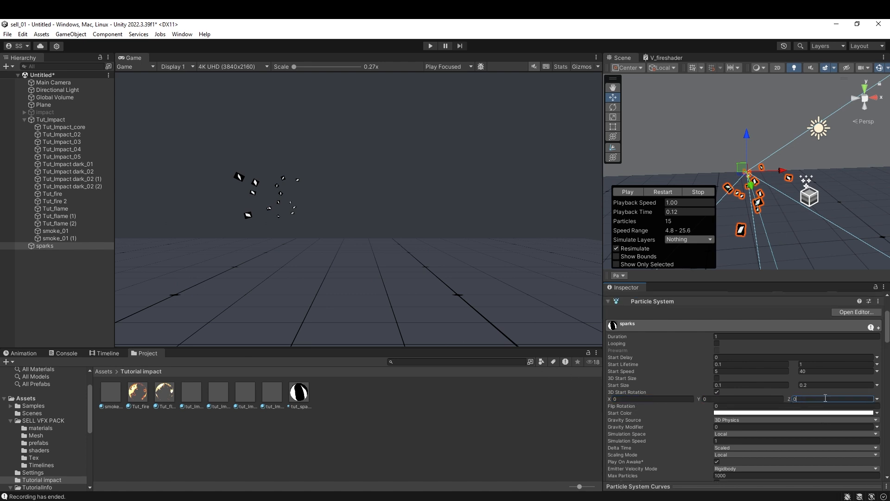
- Set the X rotation in the sparks object's Transform to 0
scroll(821, 403, down, 2)
scroll(819, 401, up, 4)
drag(740, 319, 682, 325)
text(0)
scroll(726, 417, down, 12)
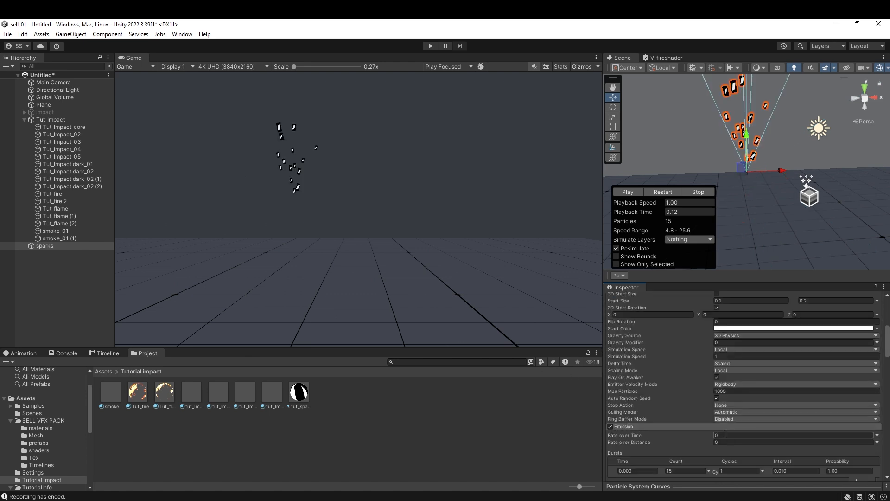
- Test X rotations of 0 and 90 for the sparks' emission Shape, and set it to 180
click(737, 380)
text(0)
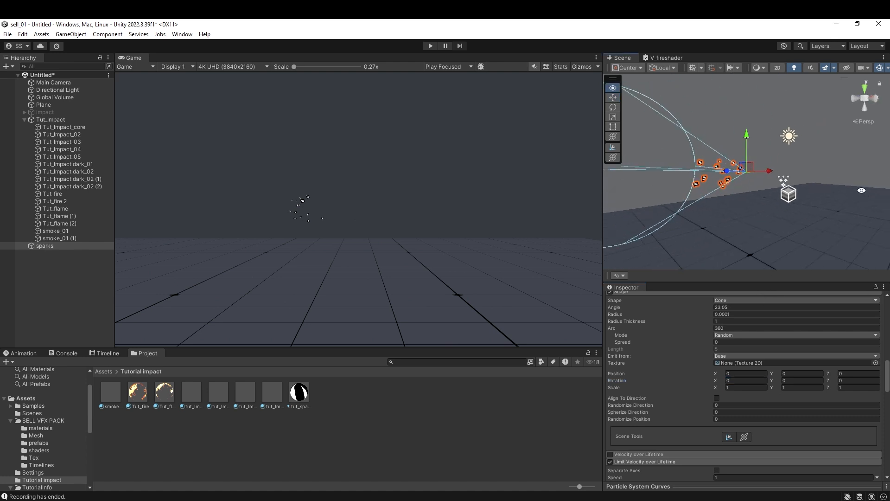
click(729, 379)
text(90)
drag(715, 380, 369, 402)
drag(744, 380, 647, 391)
text(180)
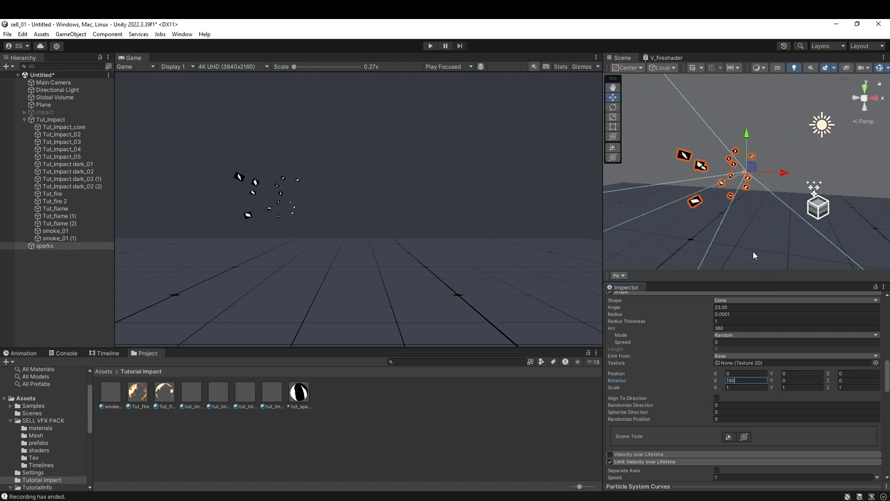
- Enable UseSoftParticles and Dissolve on the tut_sparks material, test the DissolveAmount, and leave it at 1
scroll(790, 418, down, 10)
scroll(789, 419, down, 4)
scroll(771, 430, down, 3)
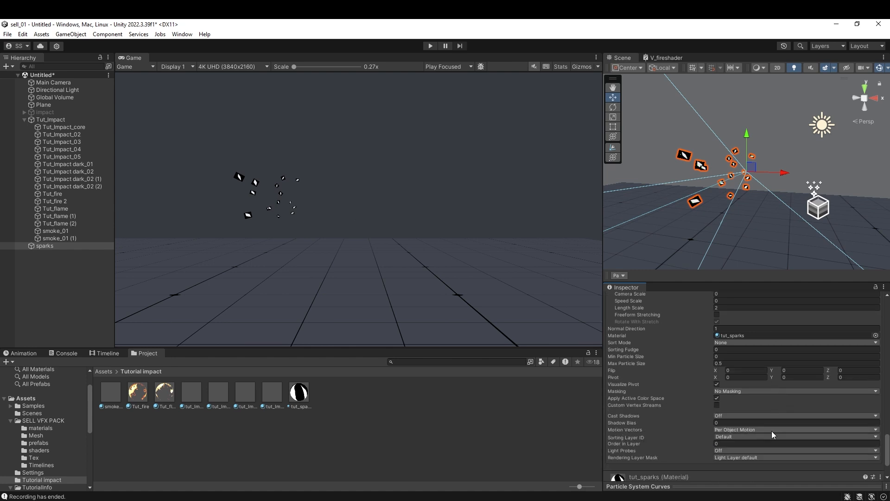
scroll(774, 431, down, 3)
click(608, 448)
scroll(791, 436, down, 9)
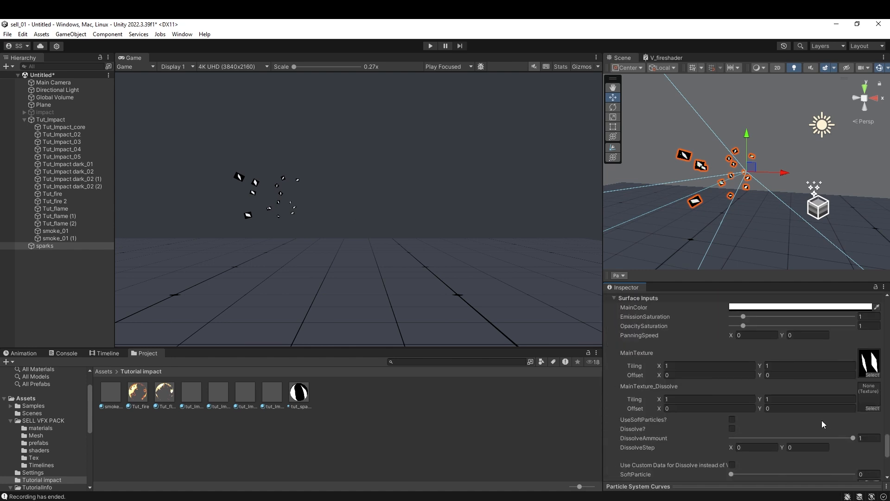
drag(834, 439, 857, 438)
click(732, 428)
click(733, 419)
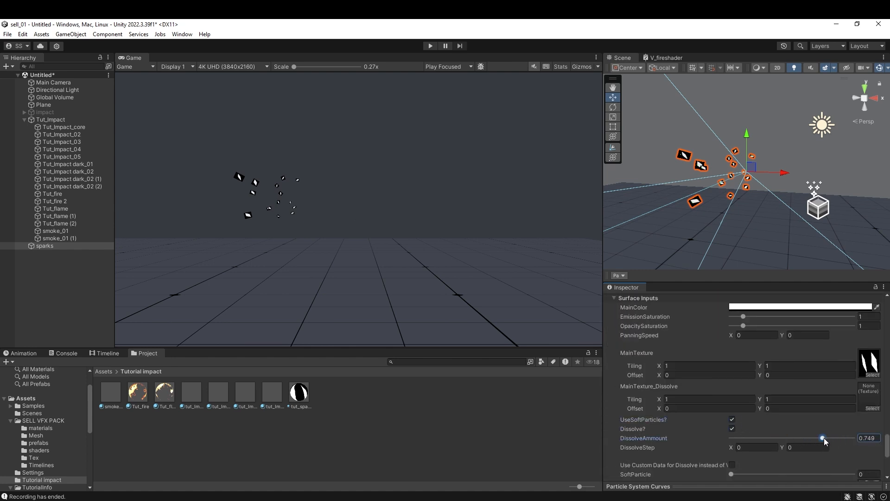
scroll(773, 431, down, 3)
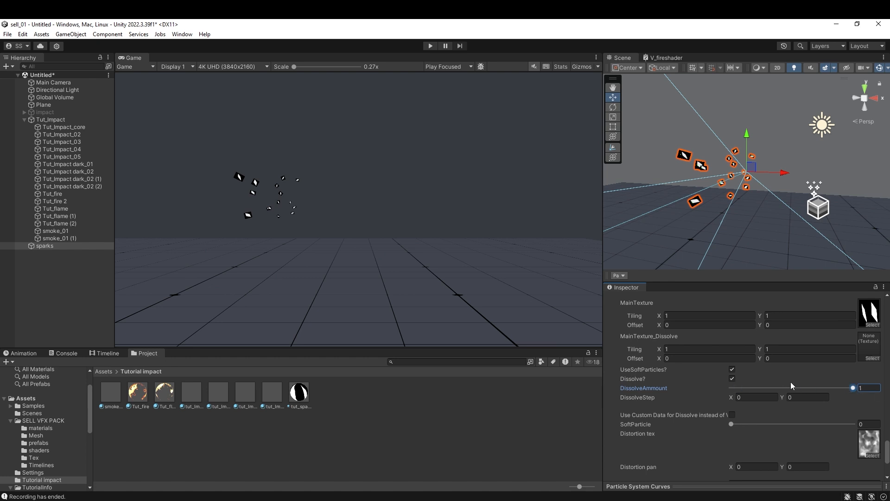
- Set the Alpha Source of the sparks texture used as tut_sparks' MainTexture to From Gray Scale, apply it, and reselect the sparks object
scroll(767, 408, up, 2)
scroll(768, 408, up, 2)
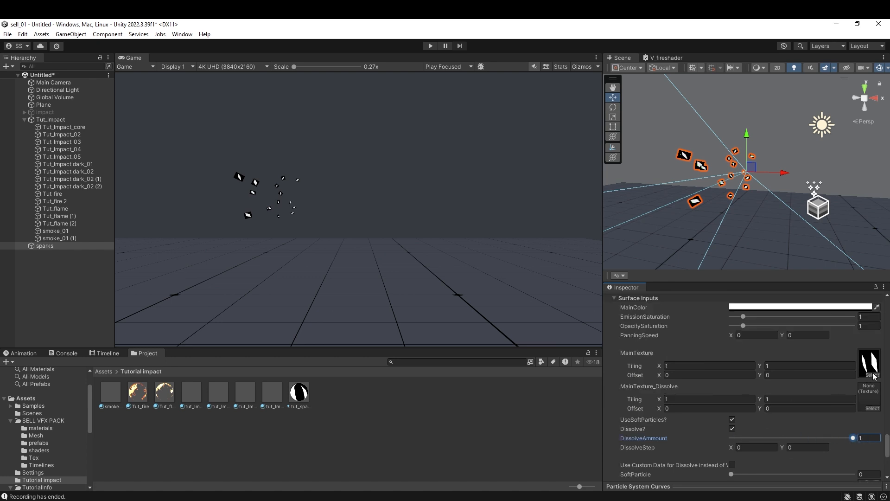
click(872, 373)
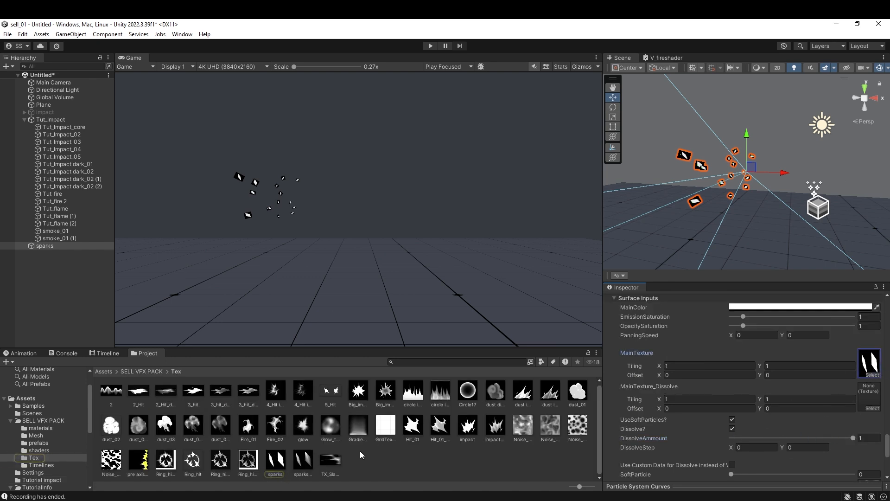
double_click(868, 367)
scroll(788, 430, down, 1)
scroll(781, 434, up, 1)
click(788, 359)
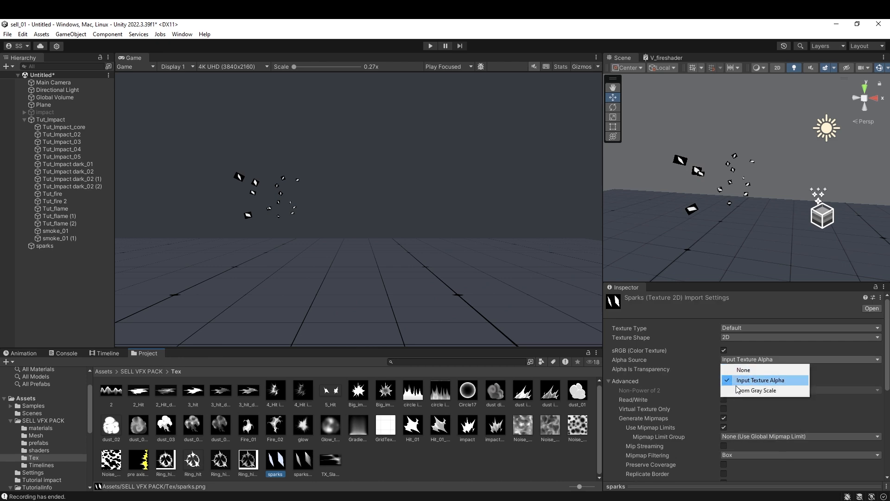
click(756, 389)
scroll(756, 389, down, 7)
click(26, 247)
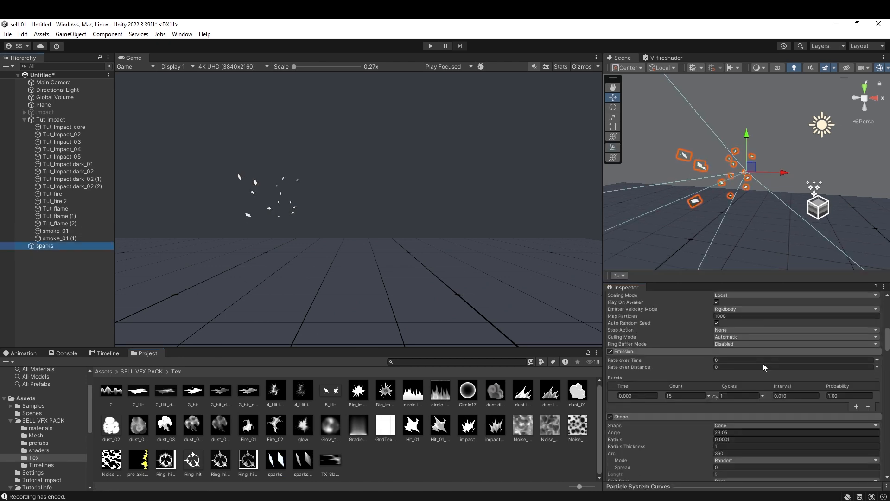
- Set the sparks renderer's Camera Scale to 0.11, Speed Scale to 0.04 and Length Scale to 1.91, and replay the burst
scroll(791, 351, down, 10)
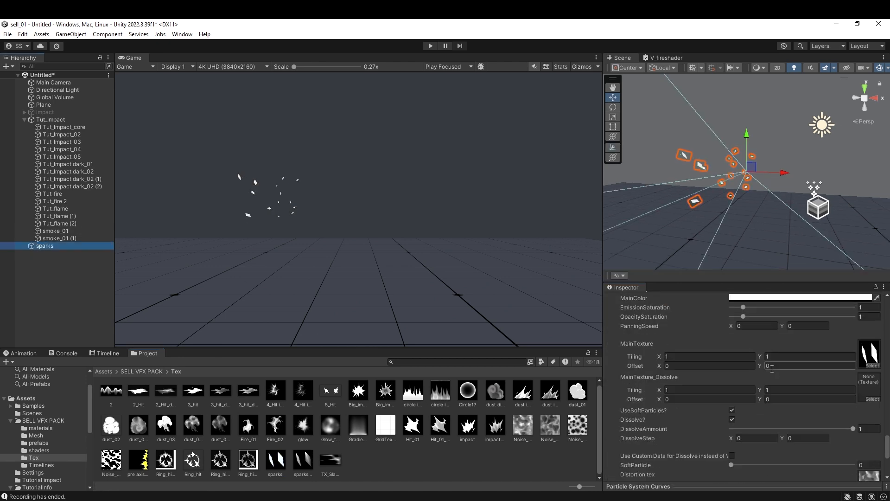
scroll(789, 376, up, 5)
scroll(742, 377, up, 2)
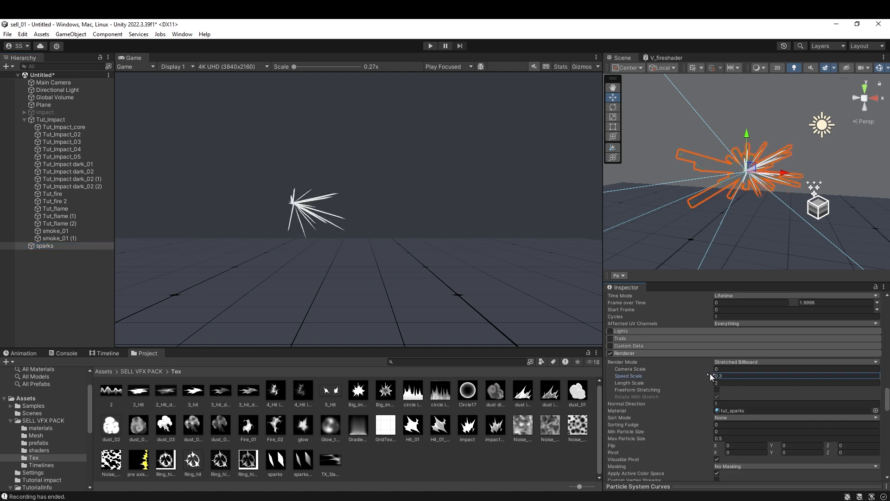
mouse_move(710, 370)
mouse_down()
mouse_move(702, 383)
mouse_move(711, 369)
mouse_up()
click(708, 384)
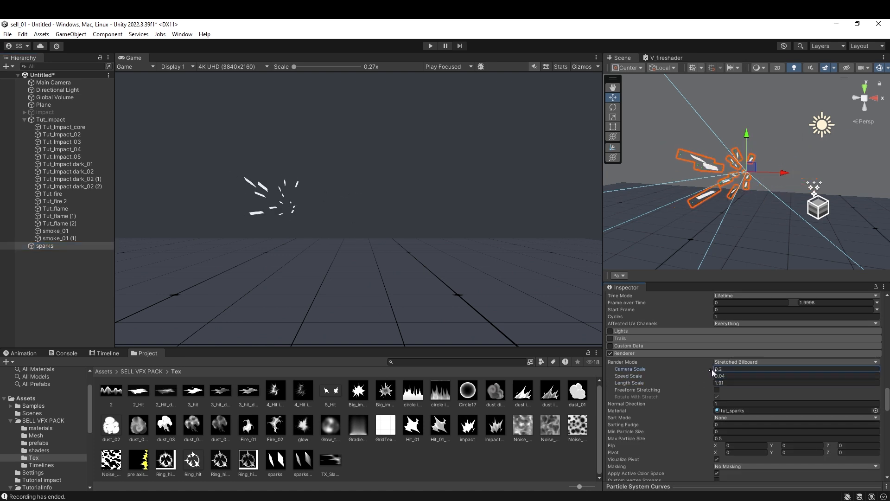
click(620, 275)
drag(618, 212, 731, 210)
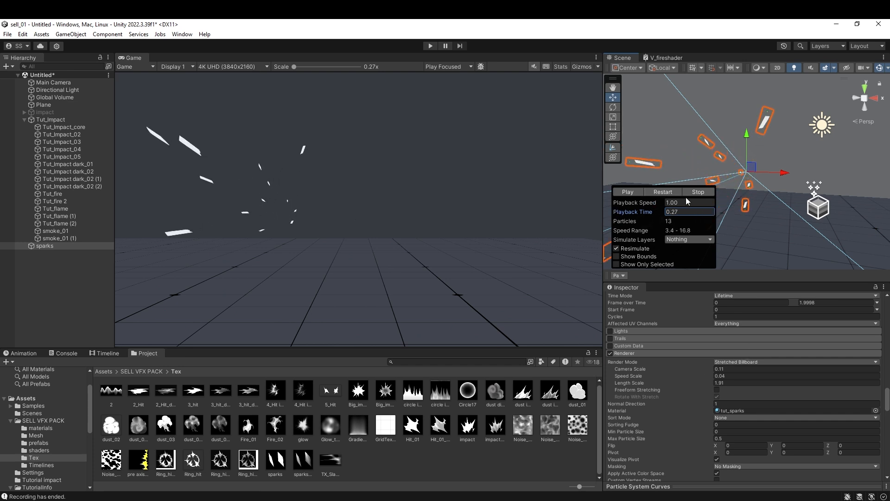
click(663, 191)
click(659, 191)
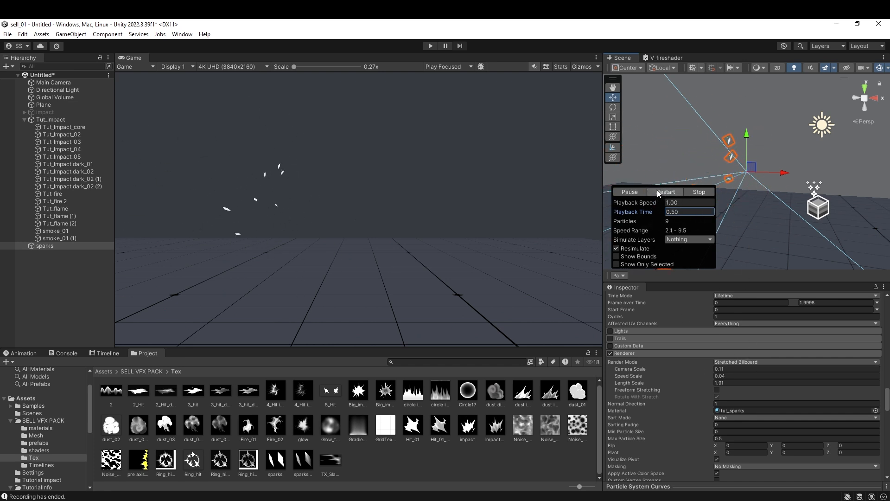
- Enable Size over Lifetime with Separate Axes for the sparks, keep Y constant, make X decrease linearly from 1 to 0, and preview
scroll(694, 408, down, 5)
scroll(654, 398, up, 8)
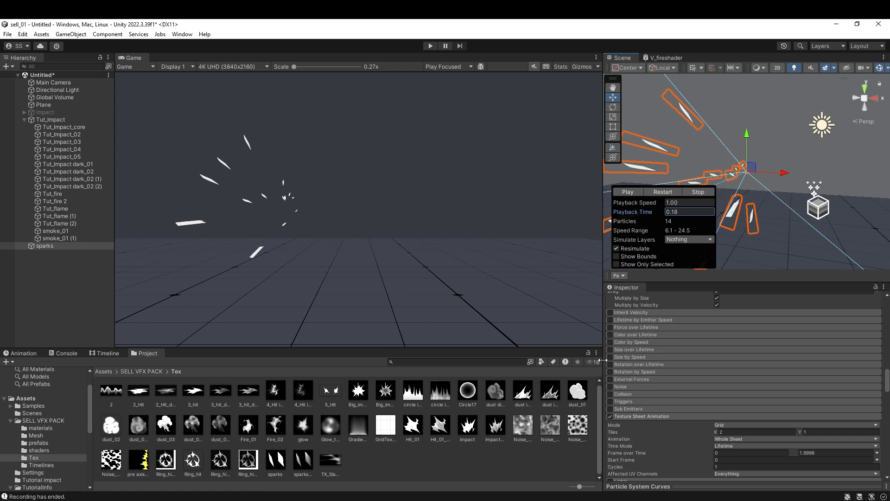
click(724, 365)
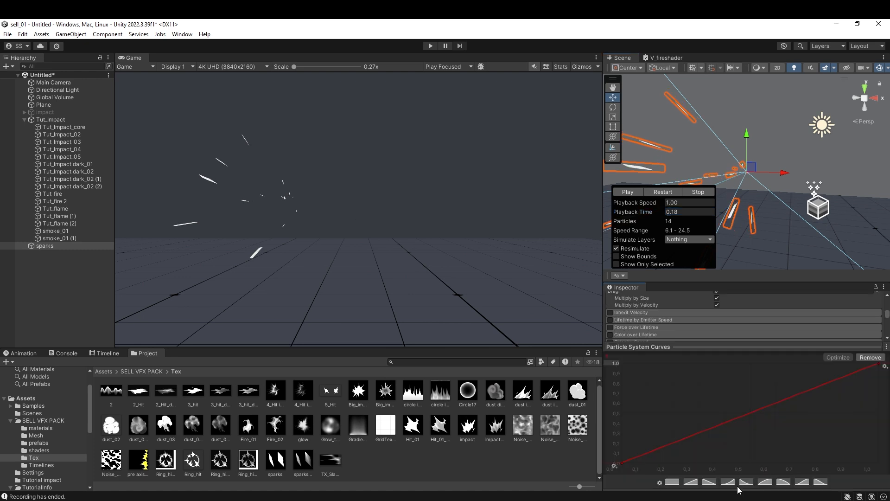
click(673, 482)
click(691, 354)
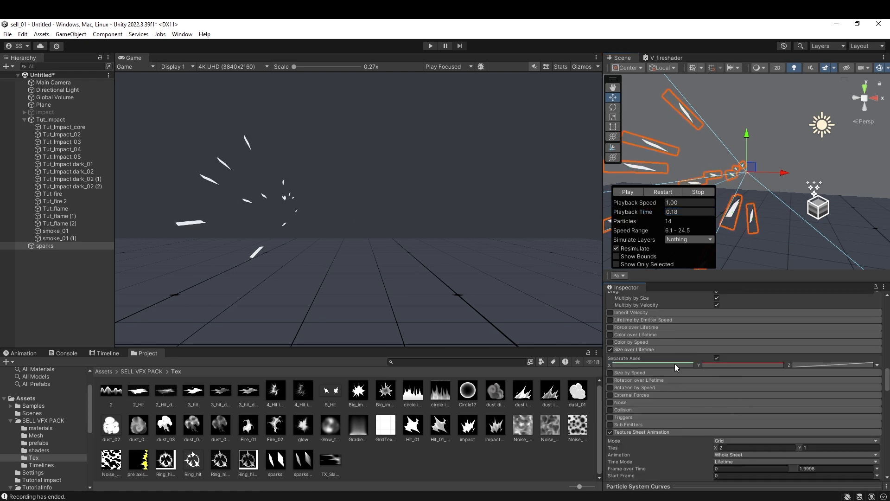
click(674, 364)
click(667, 195)
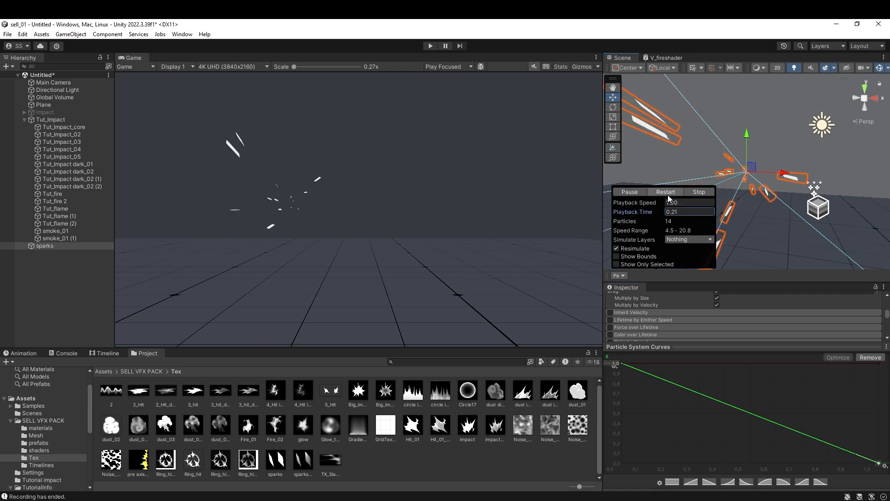
click(664, 193)
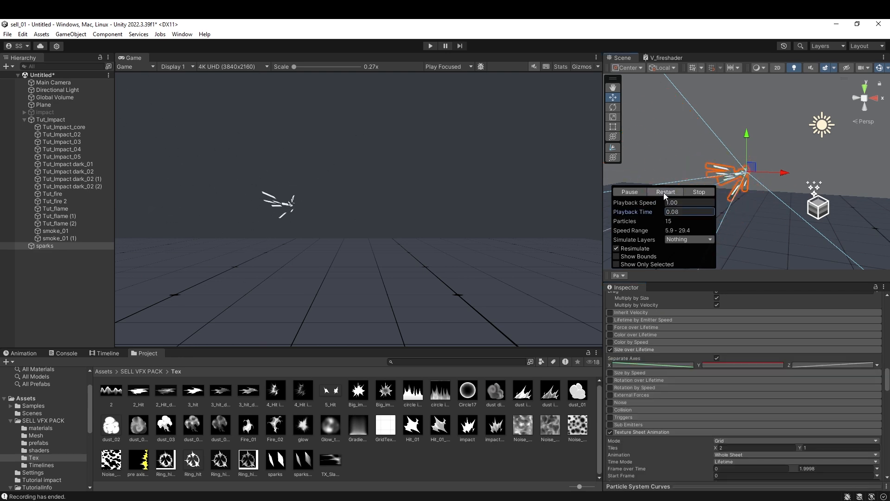
- Make sparks a child of Tut_Impact, move it to the explosion's centre, and replay the whole effect
click(51, 120)
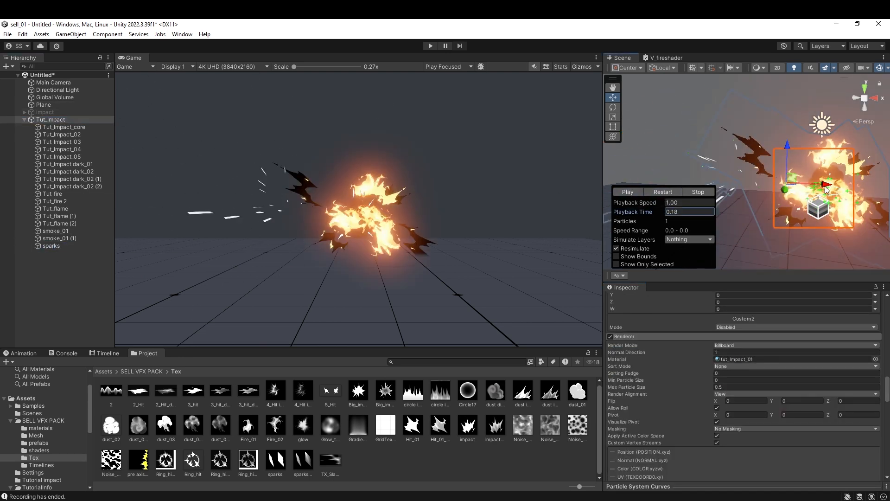
click(878, 179)
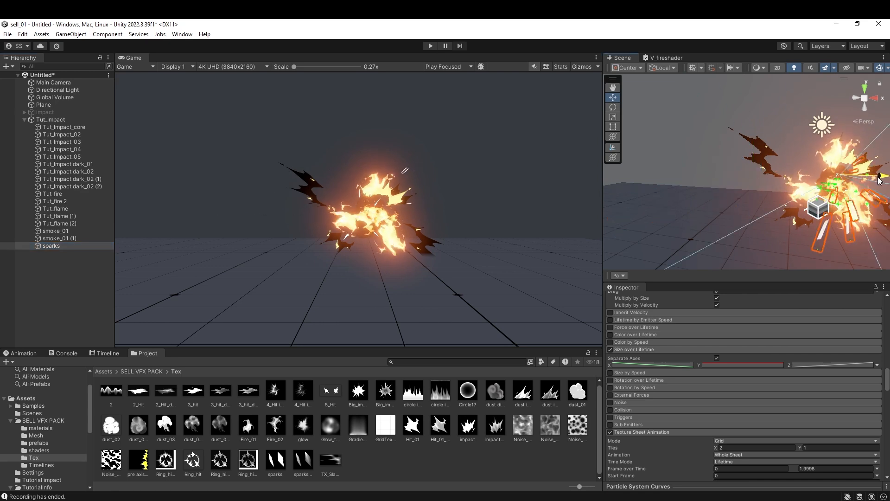
click(618, 274)
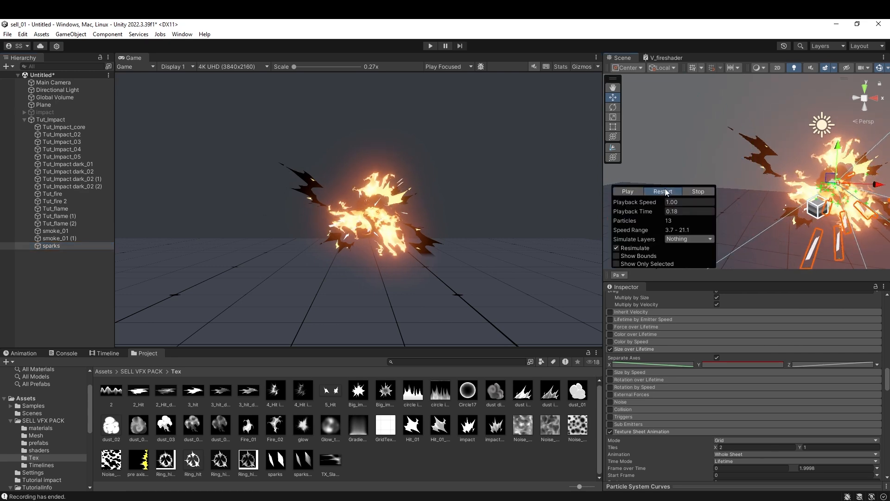
click(663, 189)
- Test a Dampen of 0.3 in the sparks' Limit Velocity over Lifetime, set it to 0.2, and replay the effect
scroll(714, 349, up, 1)
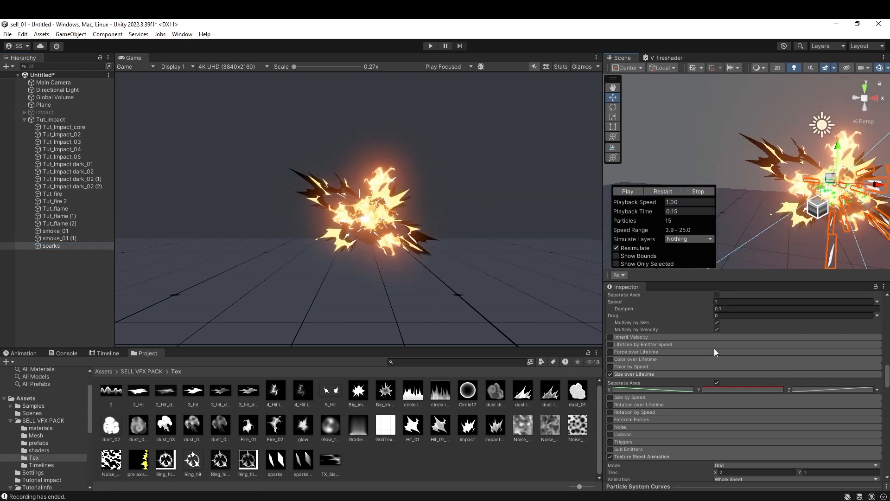
scroll(714, 349, up, 2)
click(660, 190)
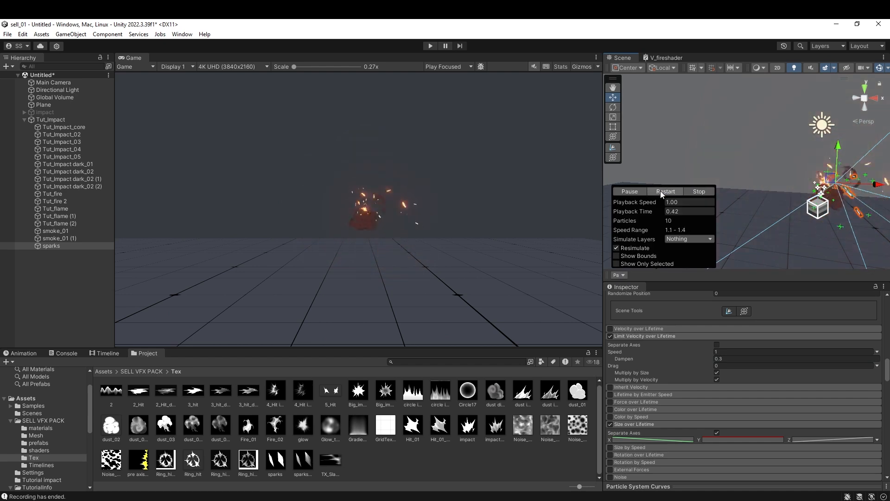
click(664, 190)
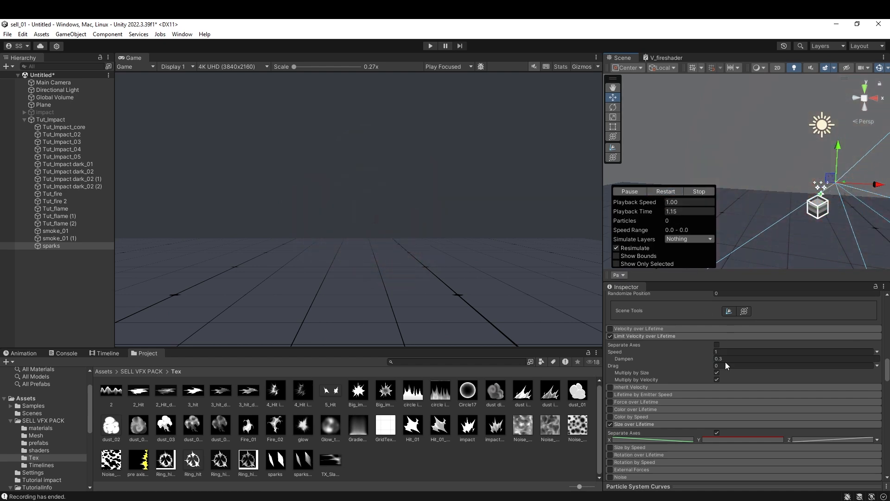
click(742, 359)
text(0.2)
click(657, 192)
click(658, 189)
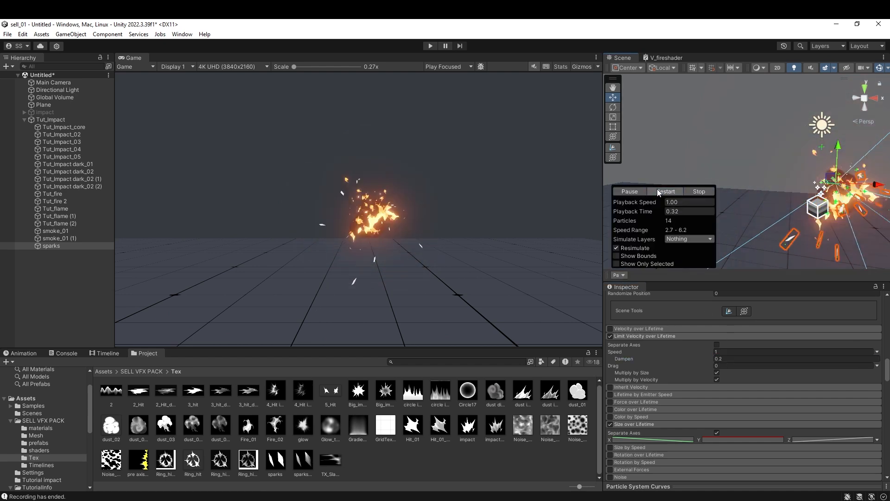
- Reshape the sparks' X size curve to stay near 1 until about midlife and ease down to about 0.8, checking the playback
scroll(733, 375, down, 4)
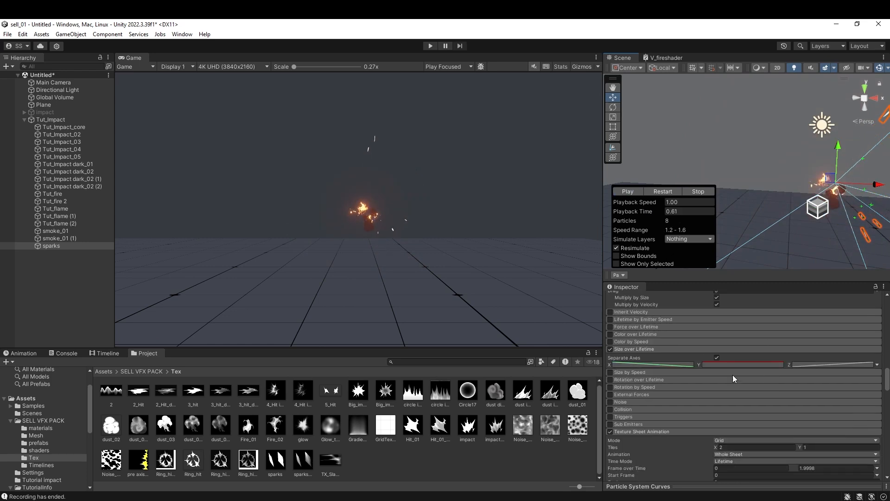
click(662, 366)
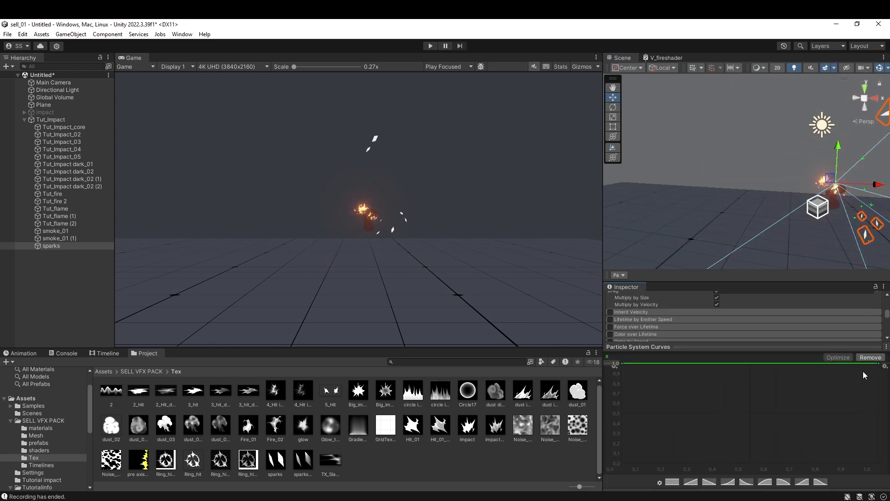
drag(878, 363, 883, 408)
drag(746, 357, 725, 346)
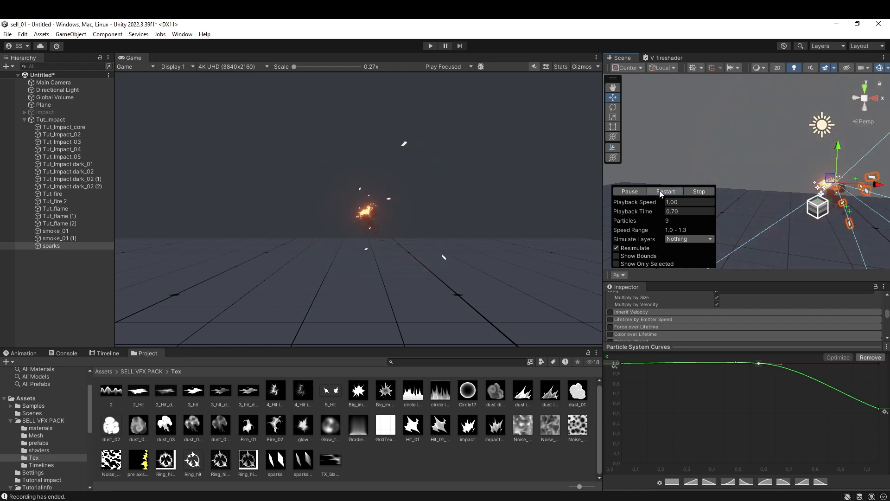
click(627, 191)
click(626, 191)
click(671, 211)
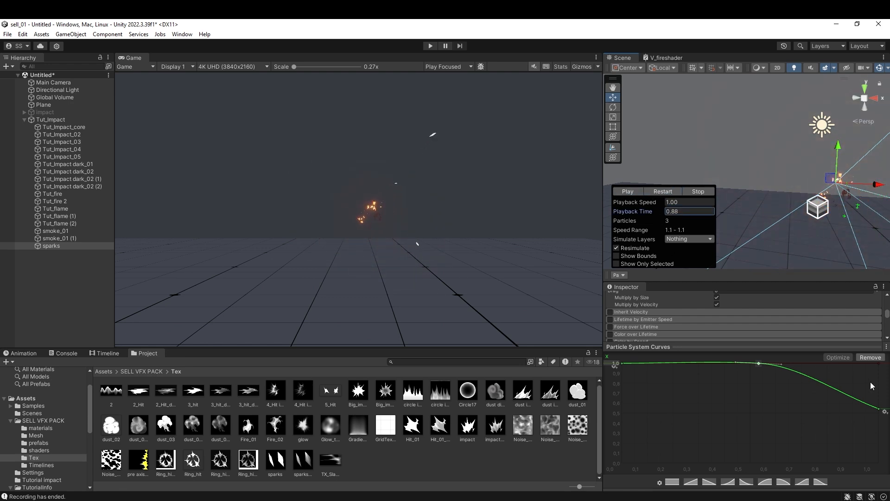
drag(879, 409, 881, 384)
click(658, 192)
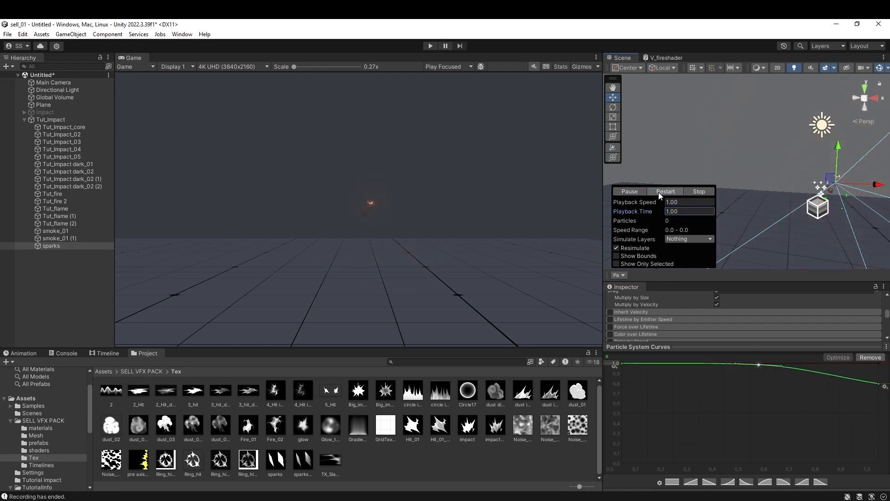
click(636, 191)
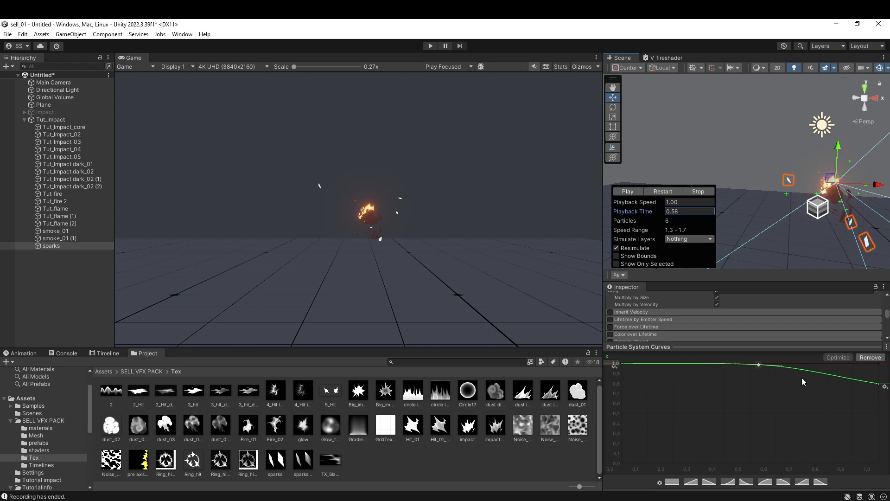
- Make the sparks' Y size curve fall linearly from 1 to 0 over the lifetime, and replay the effect
click(694, 349)
drag(751, 487, 750, 347)
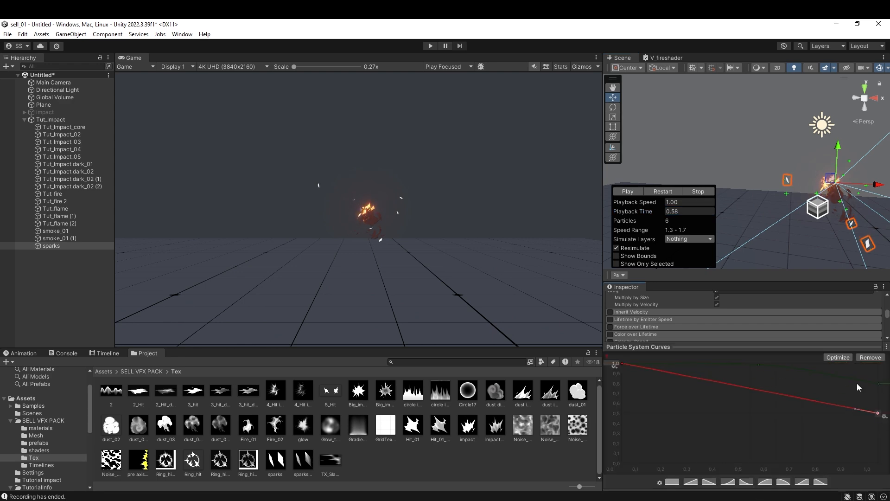
click(662, 192)
drag(877, 413, 843, 422)
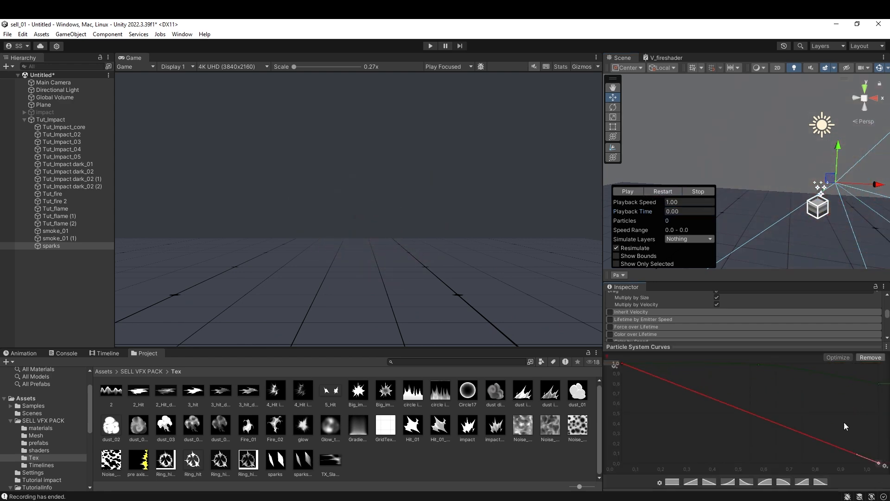
click(666, 191)
- Bend the sparks' Y size curve with a key near 1 at about 0.6 of the lifetime, and replay the effect
click(790, 348)
click(720, 487)
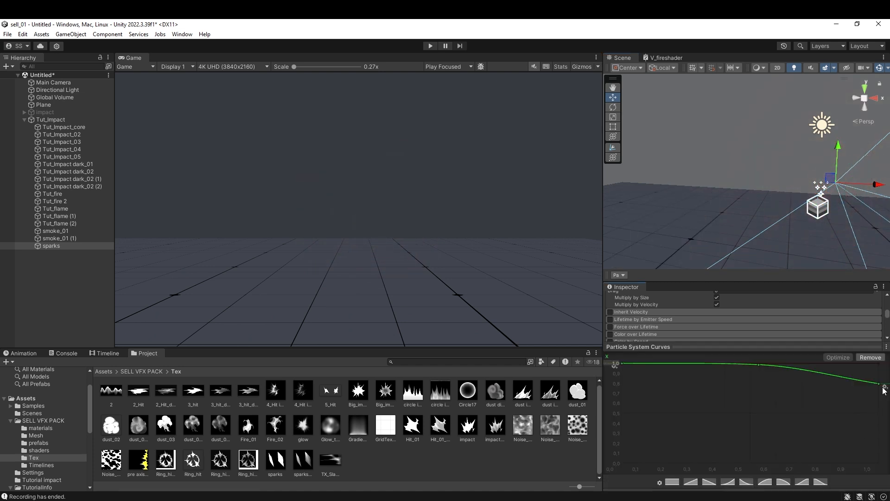
click(685, 347)
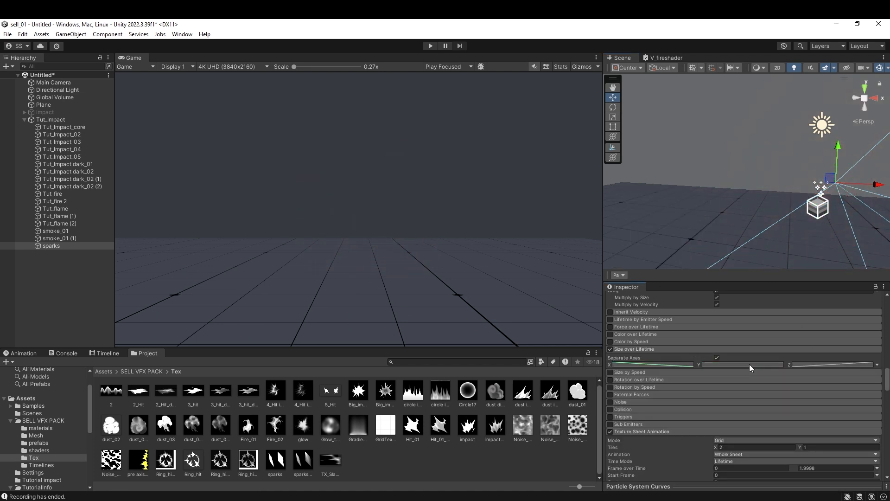
click(768, 490)
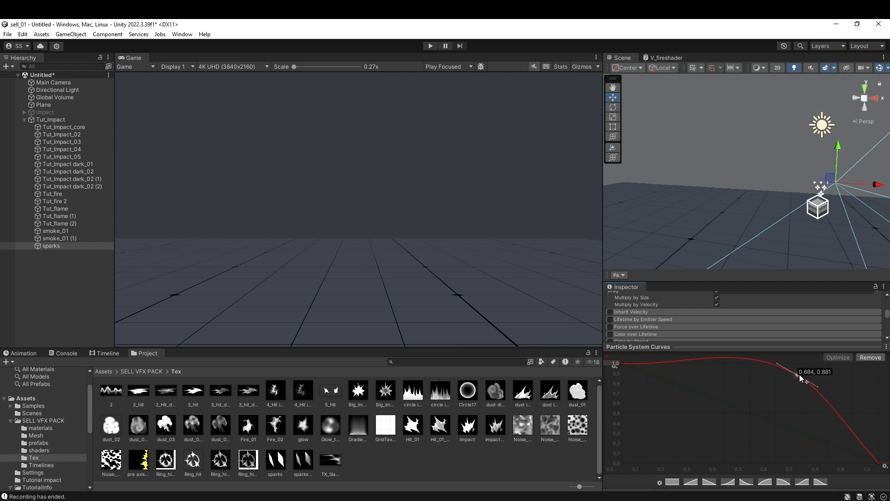
drag(783, 375, 773, 365)
click(655, 190)
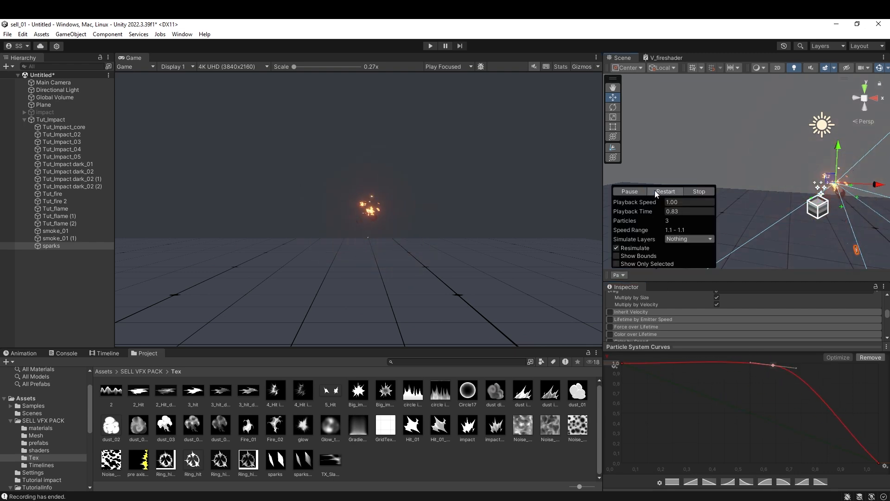
click(654, 190)
click(655, 190)
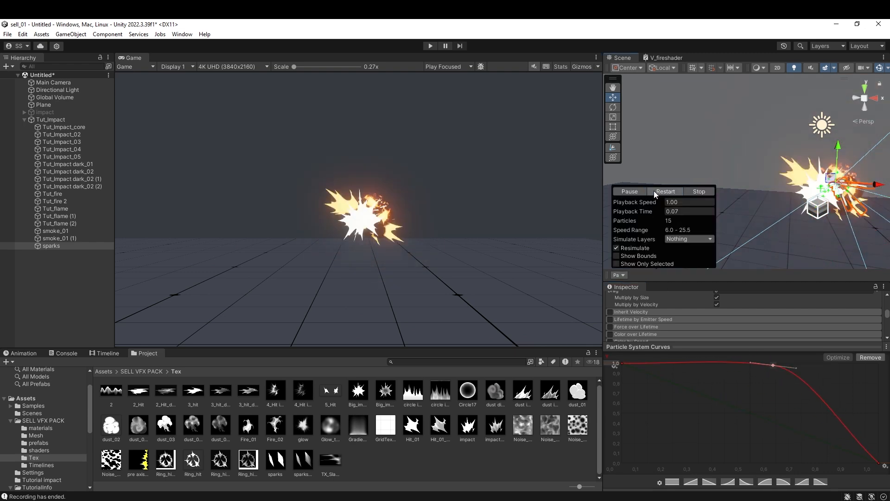
click(652, 190)
click(751, 346)
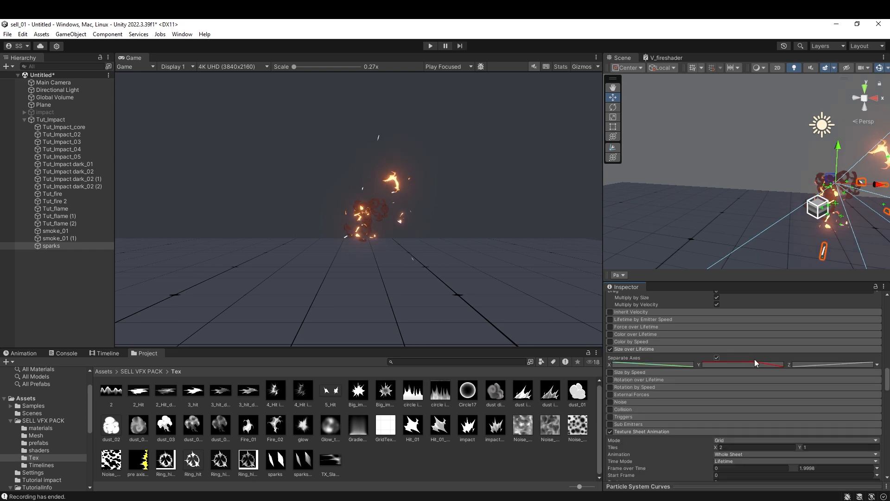
- Set the sparks material's MainColor to light blue and its EmissionSaturation to 6.85, and replay the effect
scroll(788, 408, down, 10)
scroll(799, 433, down, 6)
click(798, 338)
click(847, 327)
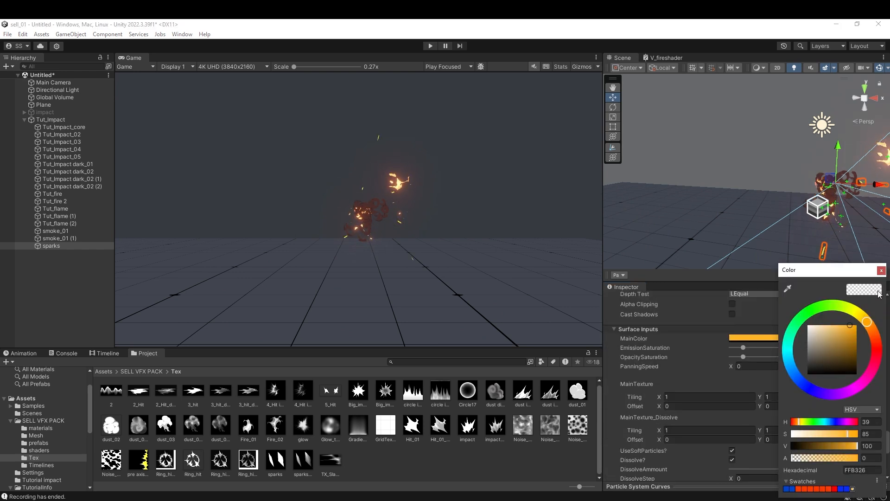
click(813, 348)
click(834, 337)
drag(883, 345, 789, 367)
click(830, 325)
click(881, 270)
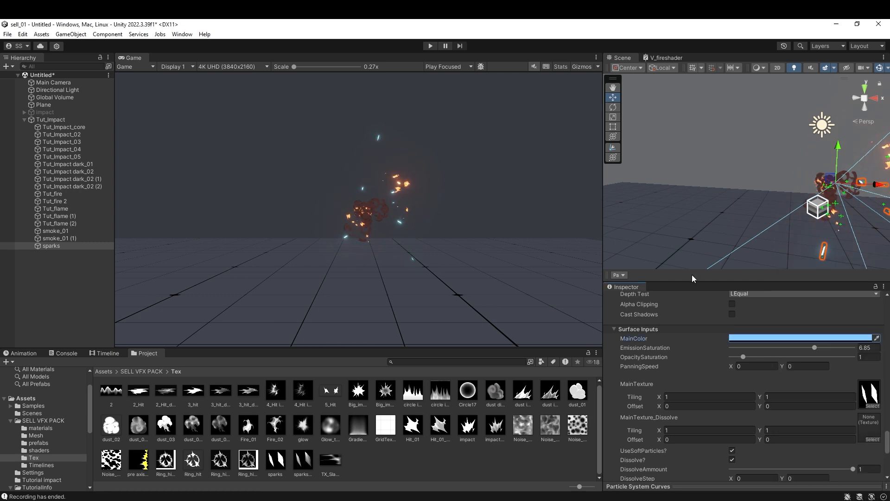
click(619, 275)
click(658, 191)
- Set the sparks' emission burst count to 10 and replay the effect several times
scroll(741, 304, up, 10)
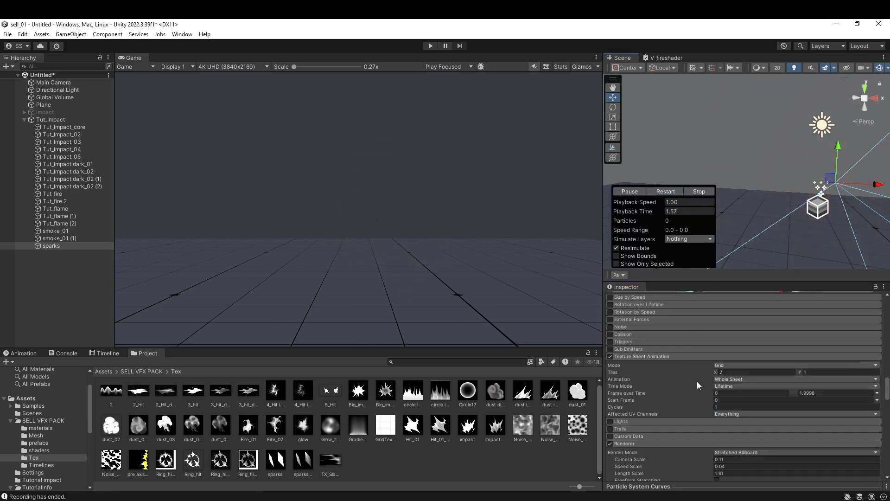
scroll(667, 385, up, 5)
click(657, 190)
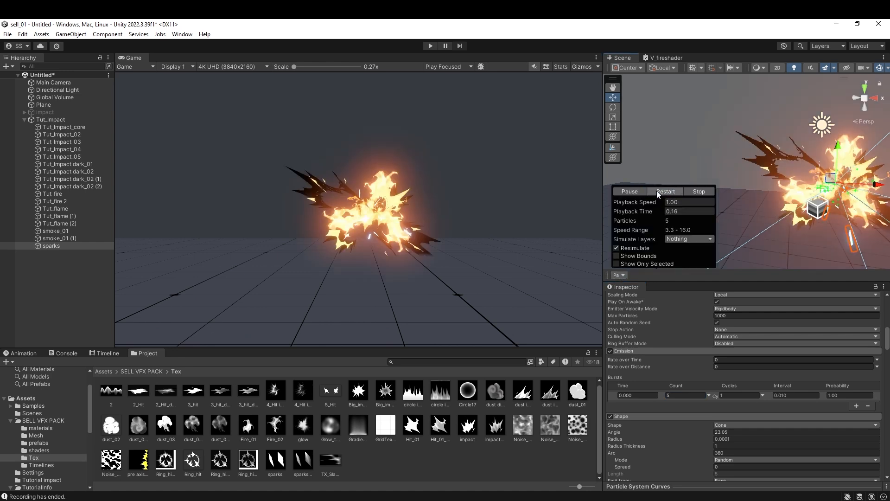
click(677, 395)
text(10)
click(620, 275)
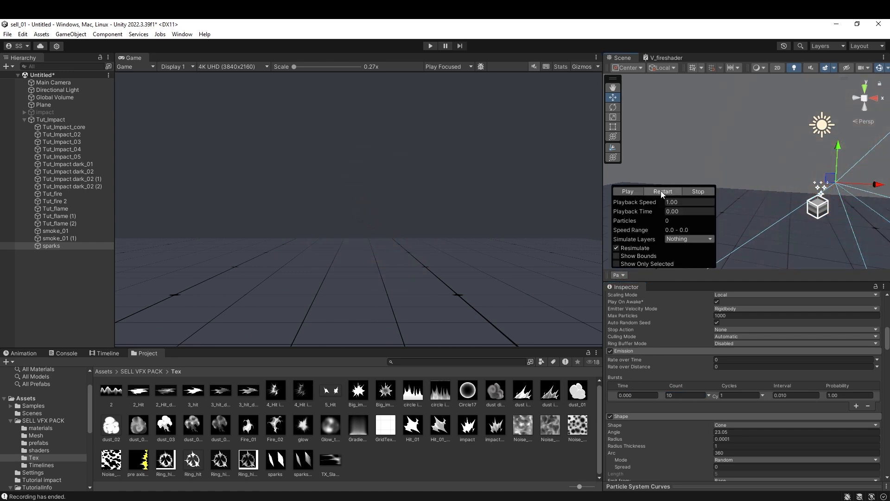
click(661, 190)
click(661, 191)
click(659, 190)
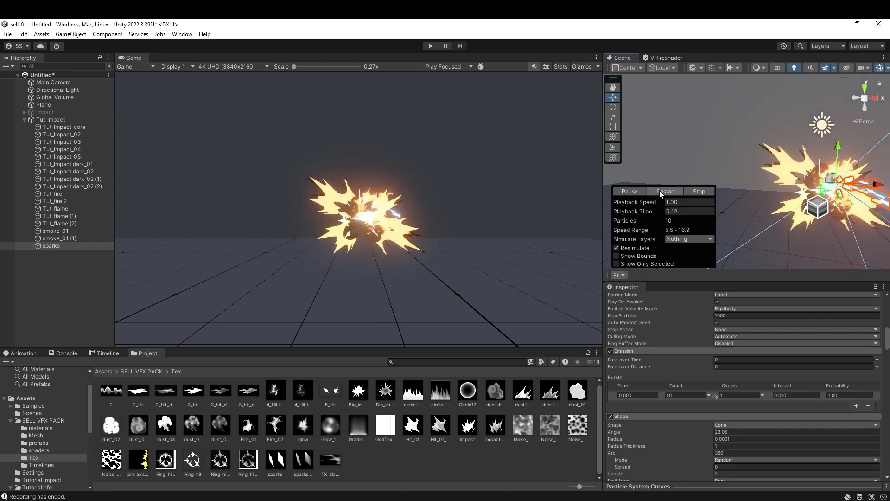
click(659, 190)
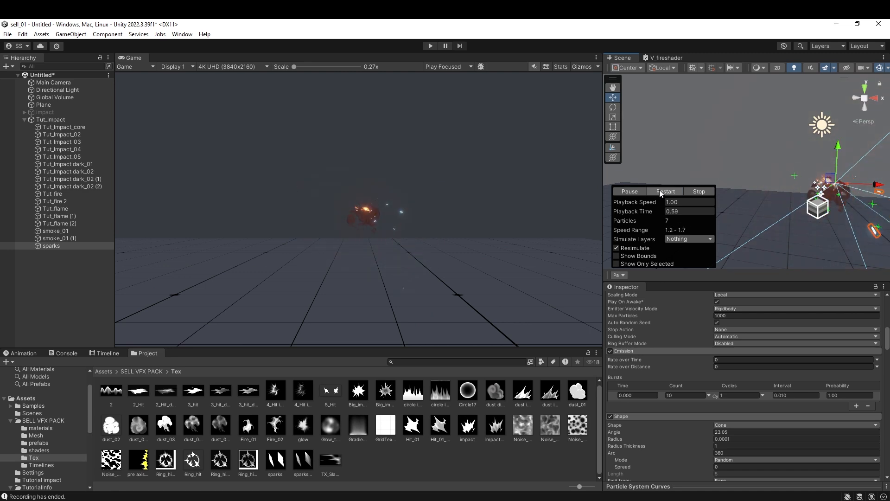
click(659, 190)
click(657, 191)
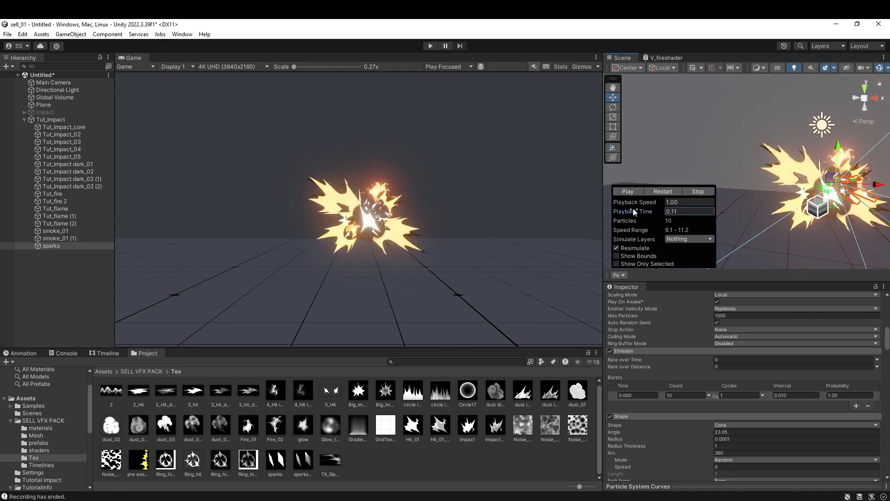
- Set Tut_Impact's MainColor to light orange, EmissionSaturation to 5.78 and OpacitySaturation to 2.75 while viewing its early flash, and replay the effect
drag(633, 209, 121, 198)
click(51, 119)
scroll(746, 417, down, 10)
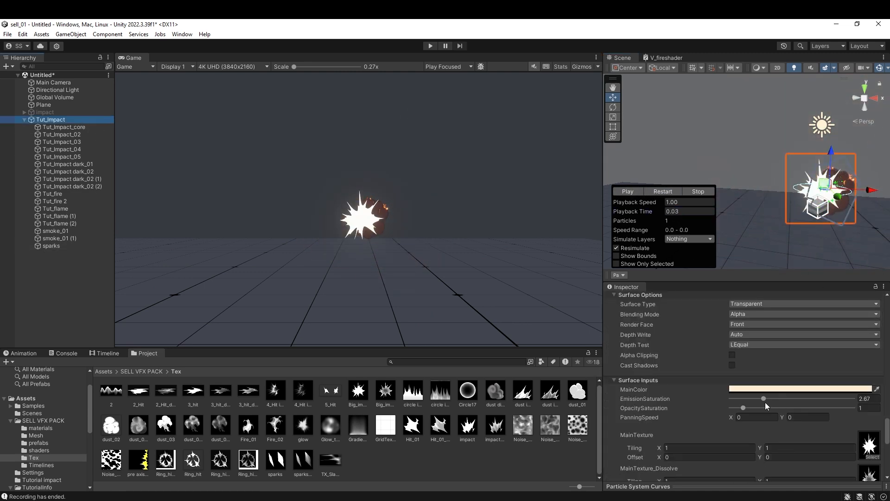
click(755, 408)
click(775, 389)
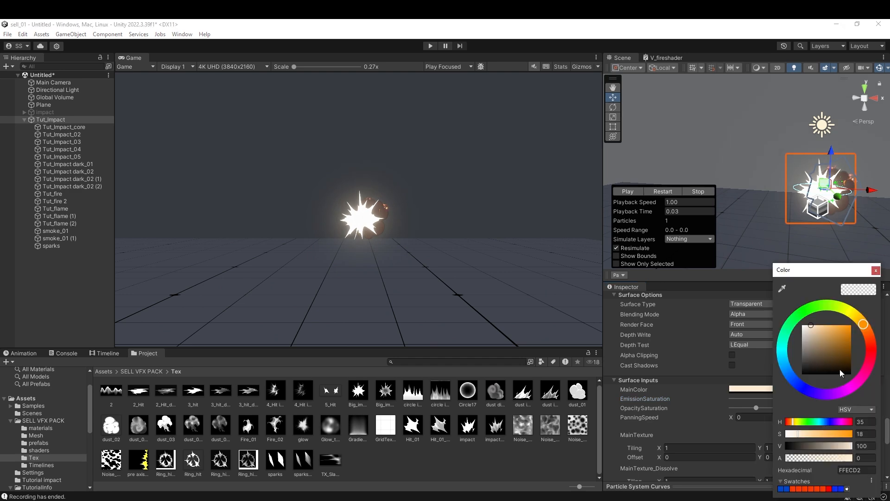
drag(839, 369, 827, 313)
click(876, 269)
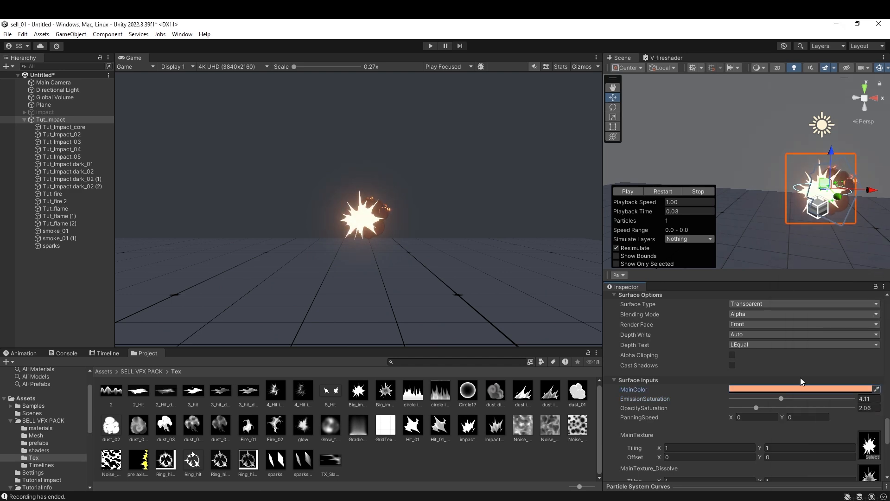
click(664, 193)
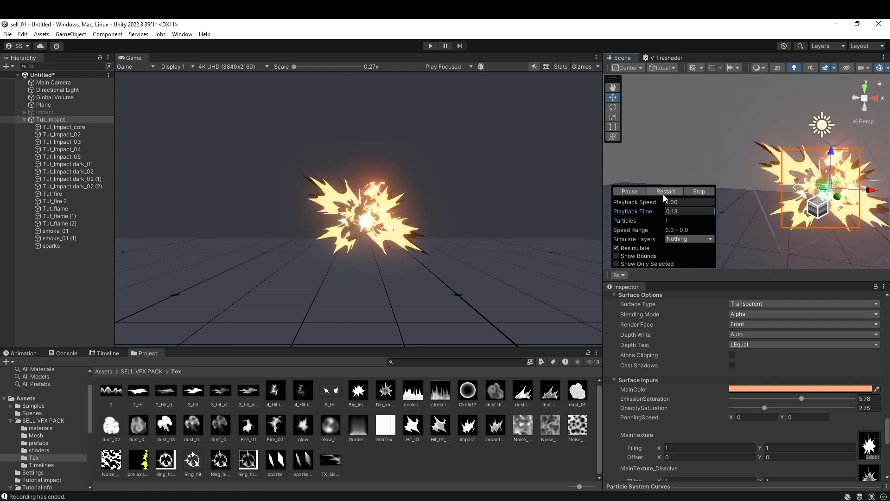
click(662, 196)
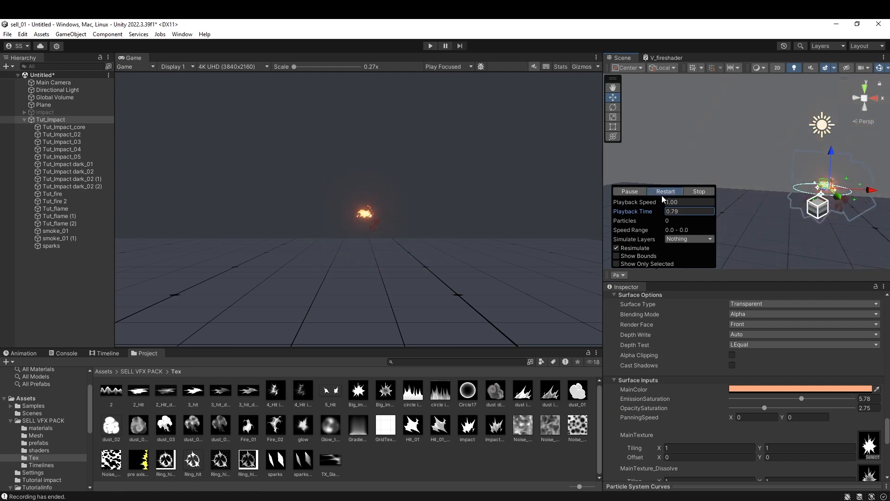
click(661, 195)
click(659, 189)
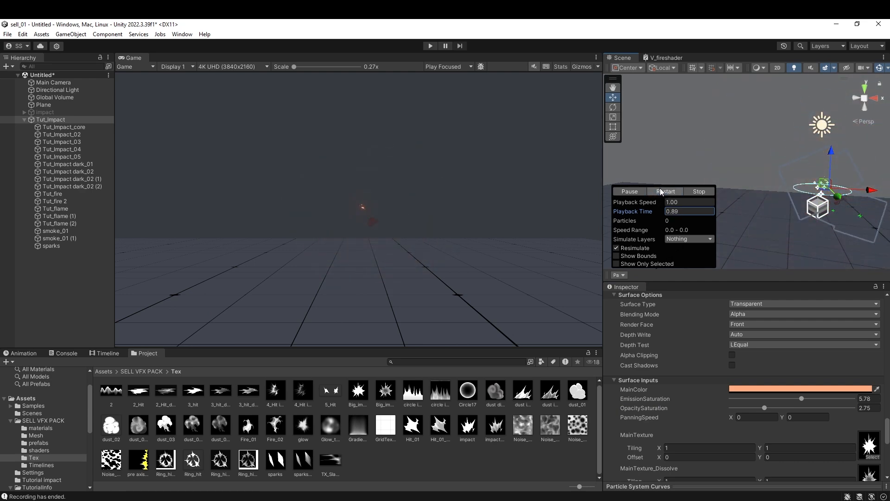
click(661, 188)
- Create a particle system named ring and parent it to Tut_Impact
right_click(68, 278)
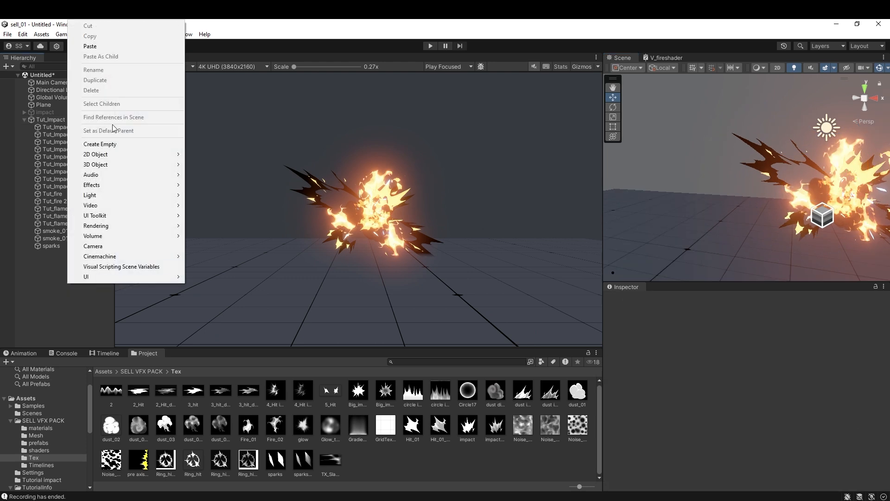
mouse_move(95, 186)
click(224, 193)
text(ring)
key(Return)
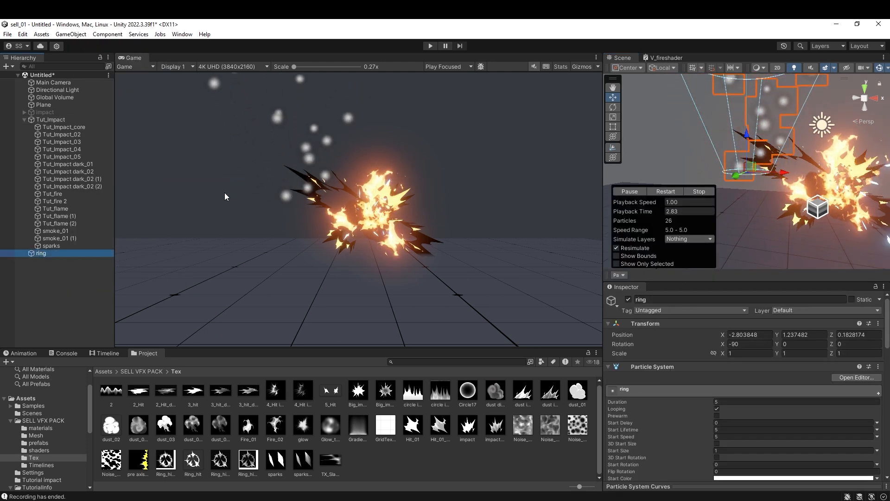
click(45, 260)
click(46, 253)
click(60, 260)
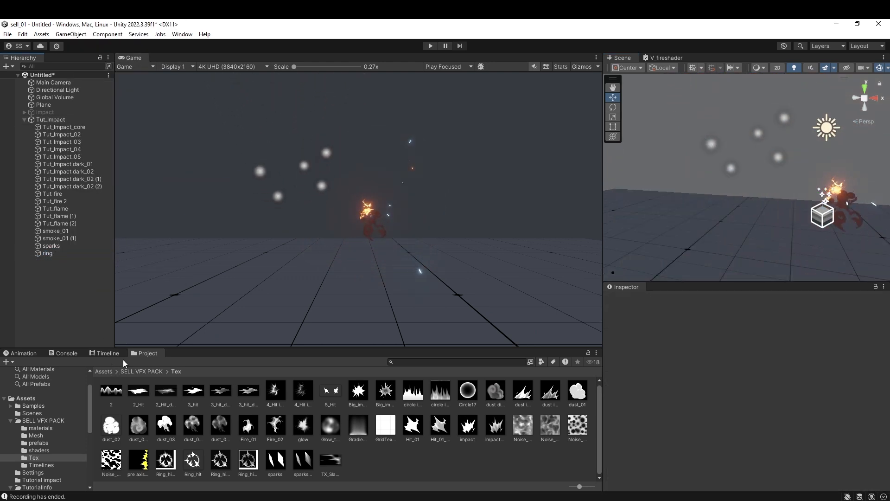
- Create a material named tut_ring in the Tutorial impact folder and assign it the V_Shaders/V_Dissolve shader
click(103, 371)
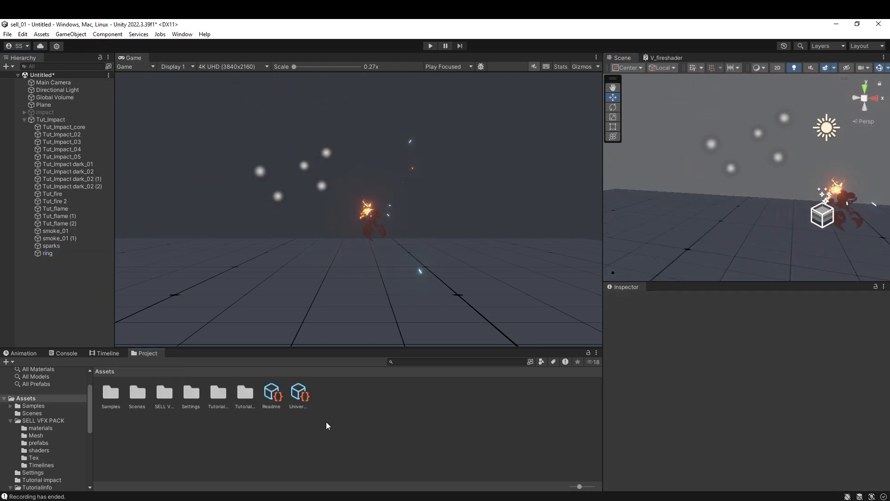
double_click(221, 390)
right_click(183, 439)
mouse_move(204, 177)
click(364, 258)
text(t)
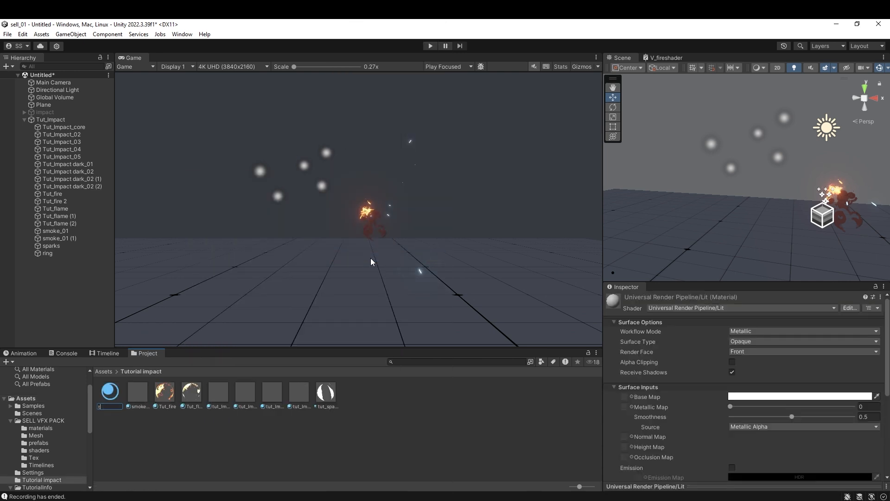
text(ut_ring)
key(Return)
click(674, 308)
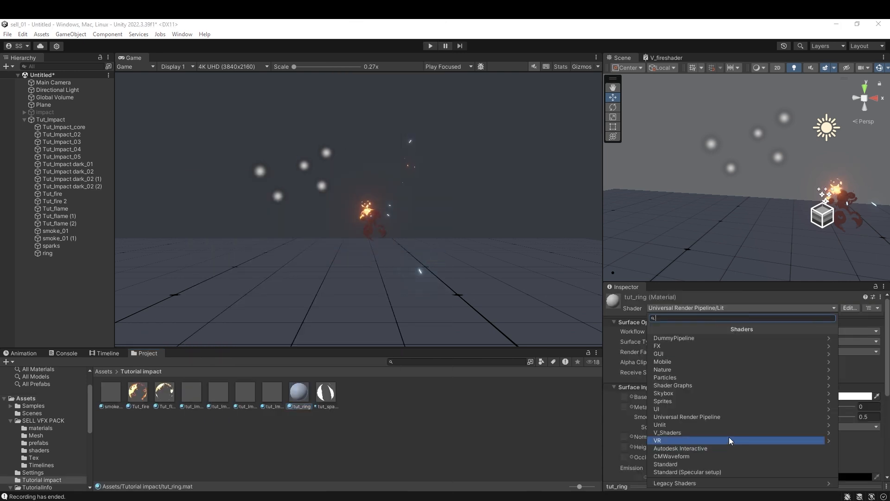
click(717, 433)
click(683, 350)
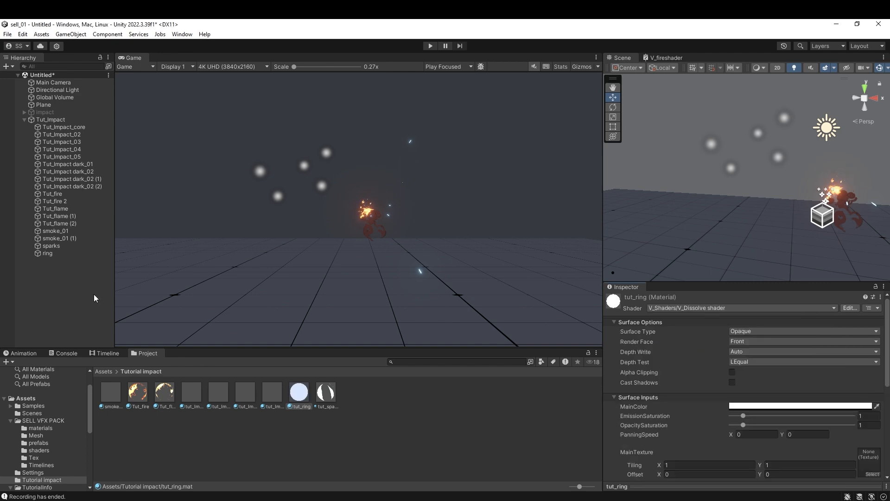
- Set the ring's Duration and Start Lifetime to 1, Start Speed to 0 and Start Size to 3, with Looping off
click(47, 253)
click(622, 190)
scroll(721, 332, down, 5)
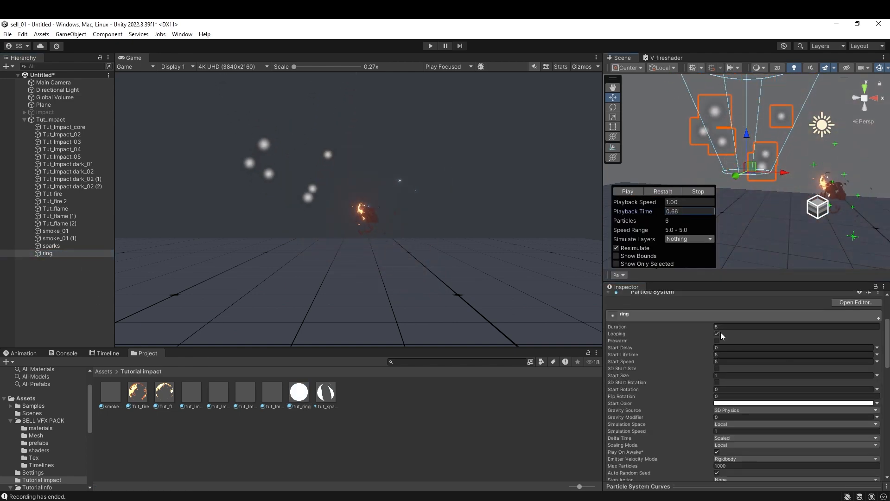
click(724, 327)
text(1)
click(727, 355)
text(1)
click(718, 334)
click(717, 362)
text(0)
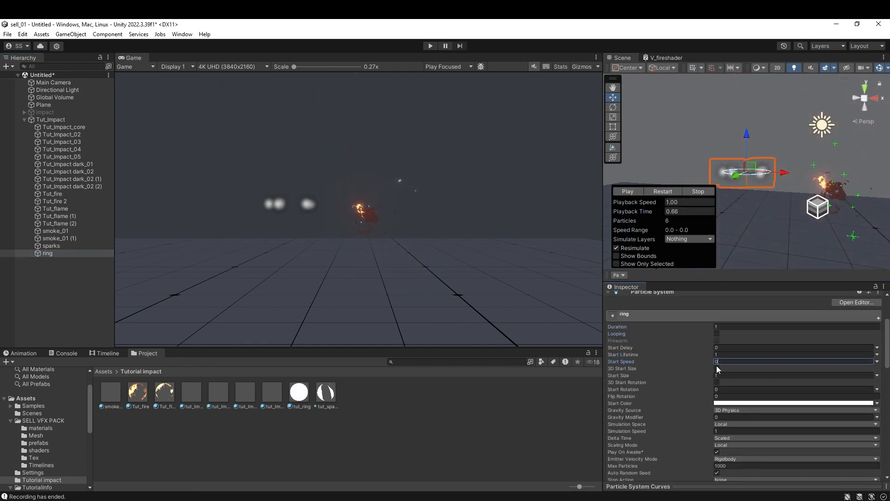
click(725, 375)
text(3)
- Disable the ring's Shape module and make its Emission a single burst of 1 particle with Rate over Time 0
scroll(726, 439, down, 2)
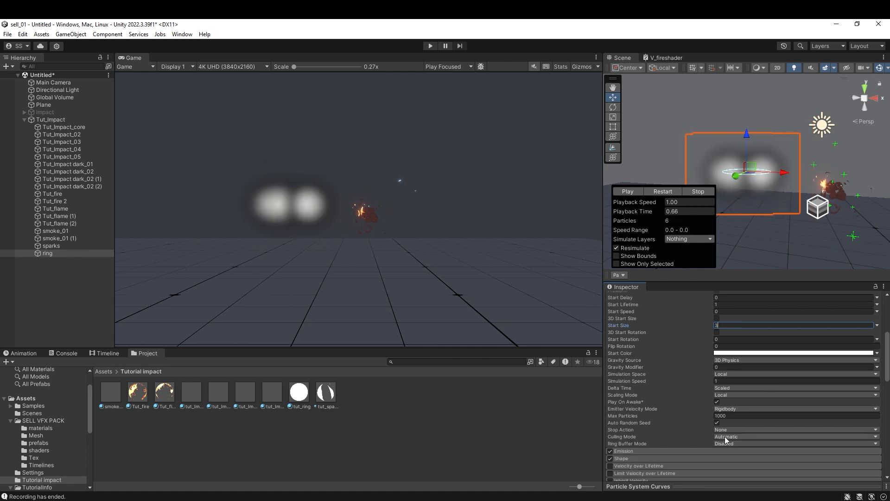
scroll(725, 440, down, 1)
click(610, 433)
click(640, 426)
click(673, 433)
text(0)
scroll(742, 428, down, 2)
click(856, 430)
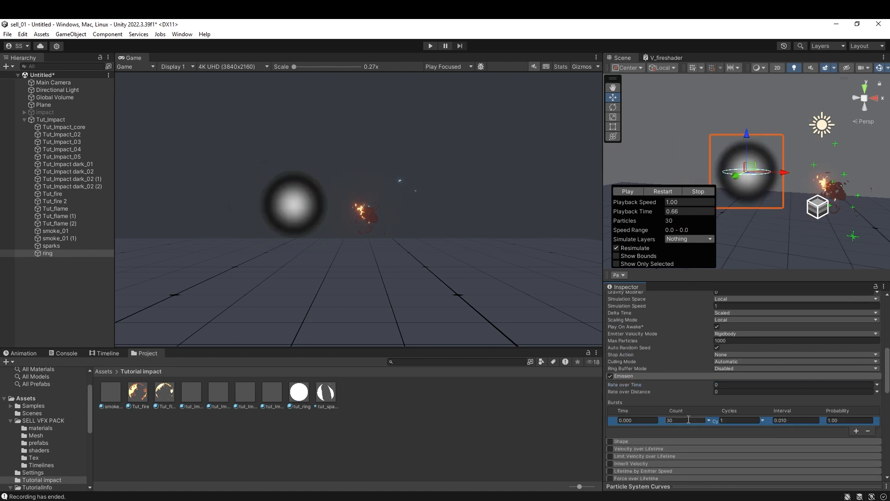
double_click(688, 420)
text(1)
key(Return)
- Assign the tut_ring material to the ring's Renderer and set its Surface Type to Transparent
scroll(691, 424, down, 10)
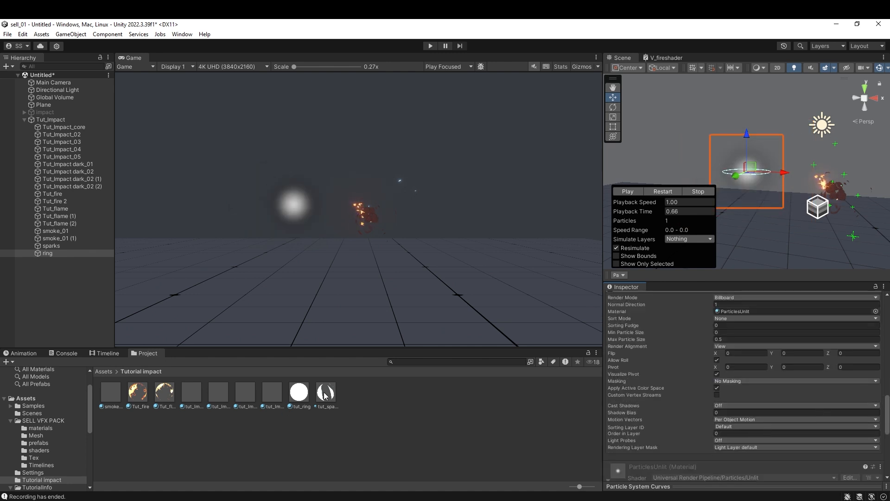
drag(325, 394, 742, 311)
scroll(740, 451, down, 5)
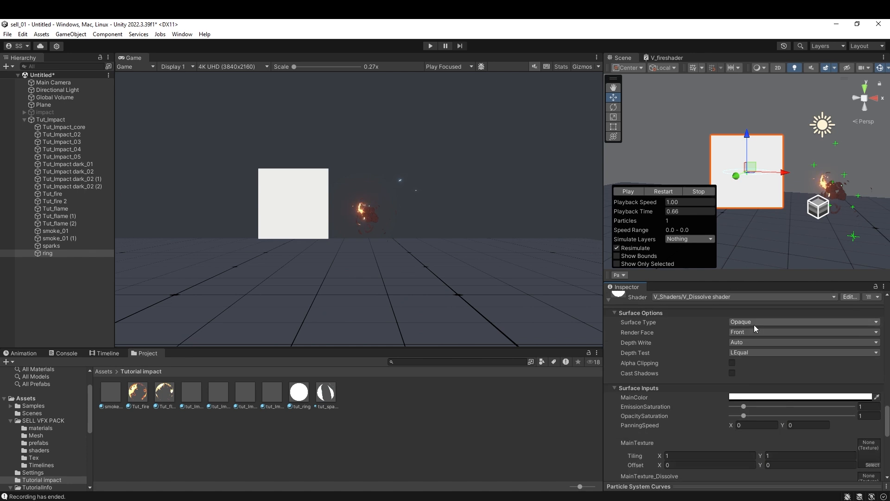
scroll(850, 443, down, 3)
- Use Ring_hit as tut_ring's MainTexture and Ring_hit_diss as MainTexture_Dissolve, enabling soft particles and Dissolve with a DissolveAmount of 0.391
click(872, 400)
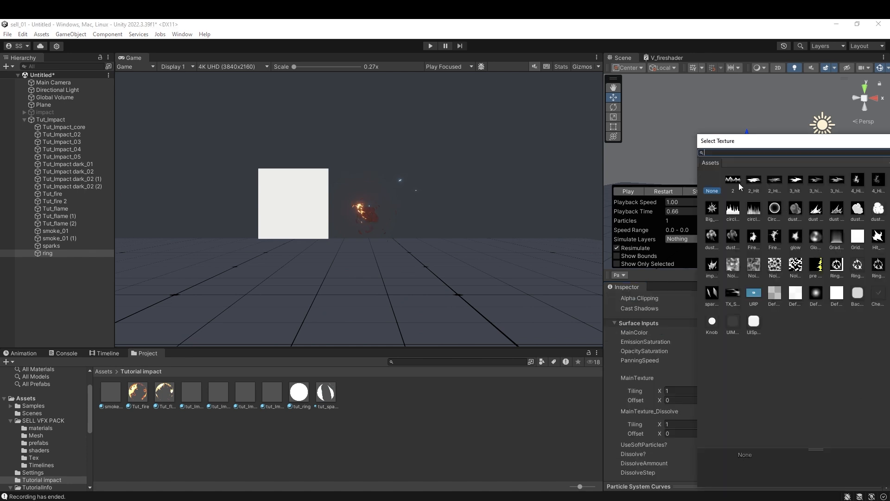
click(761, 268)
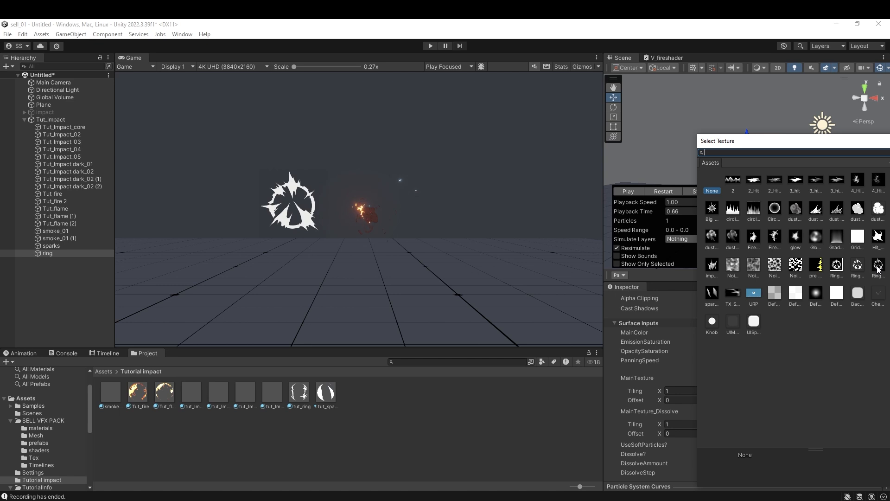
double_click(747, 264)
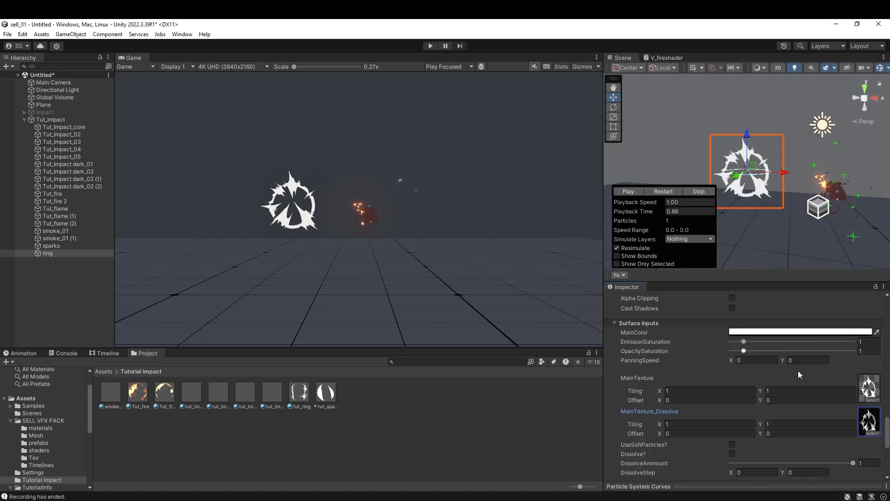
mouse_move(778, 412)
mouse_down()
mouse_move(805, 415)
mouse_move(784, 413)
mouse_up()
scroll(789, 424, up, 4)
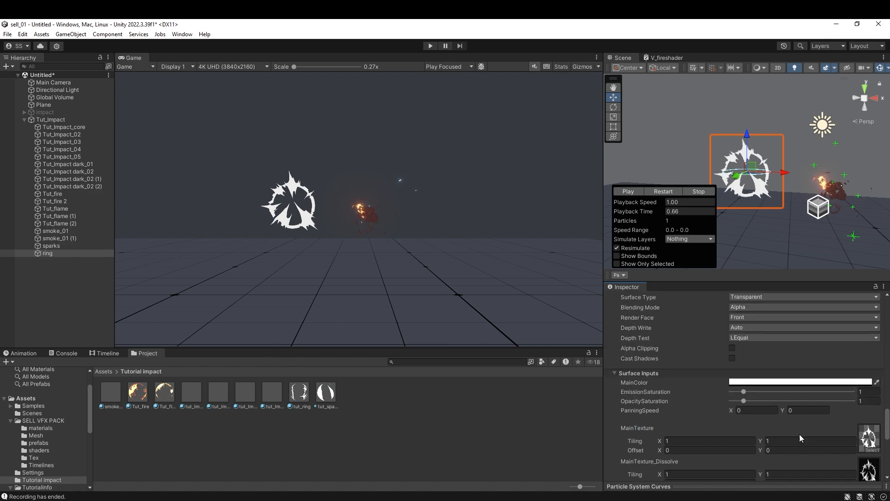
- Open Ring_hit.png and Ring_hit_diss.png side by side to compare the ring's main and dissolve textures, and close both images
double_click(867, 440)
click(594, 110)
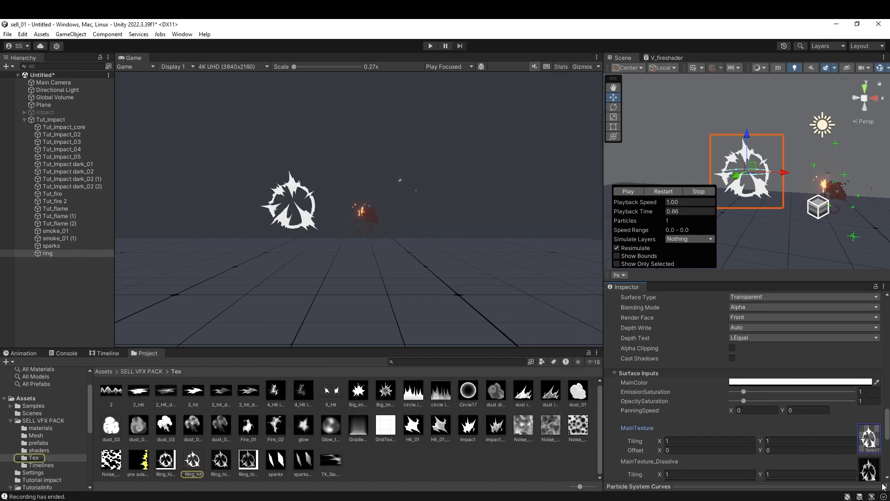
click(873, 471)
double_click(872, 471)
click(590, 109)
click(877, 440)
double_click(877, 443)
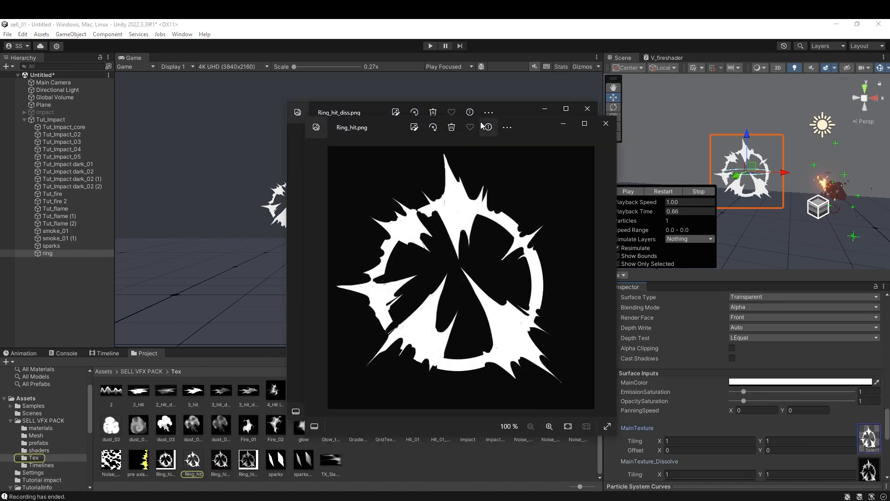
drag(546, 118, 357, 104)
drag(509, 111, 620, 113)
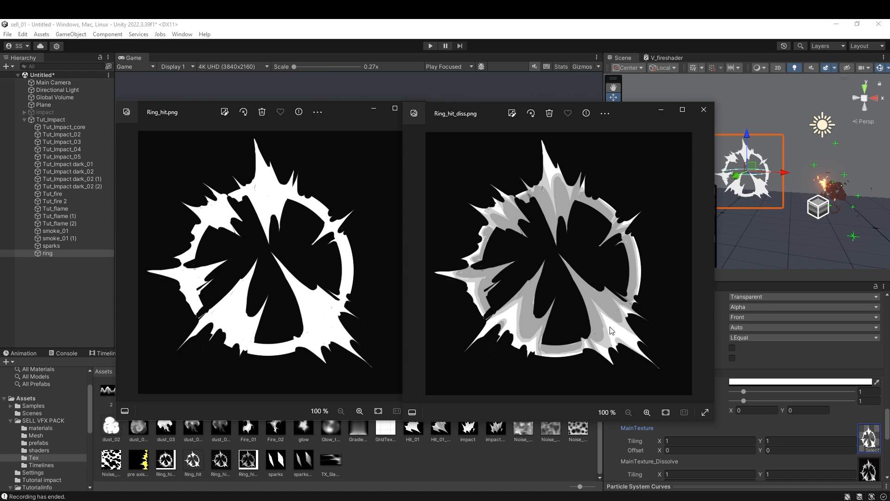
click(703, 110)
click(416, 108)
scroll(829, 424, down, 5)
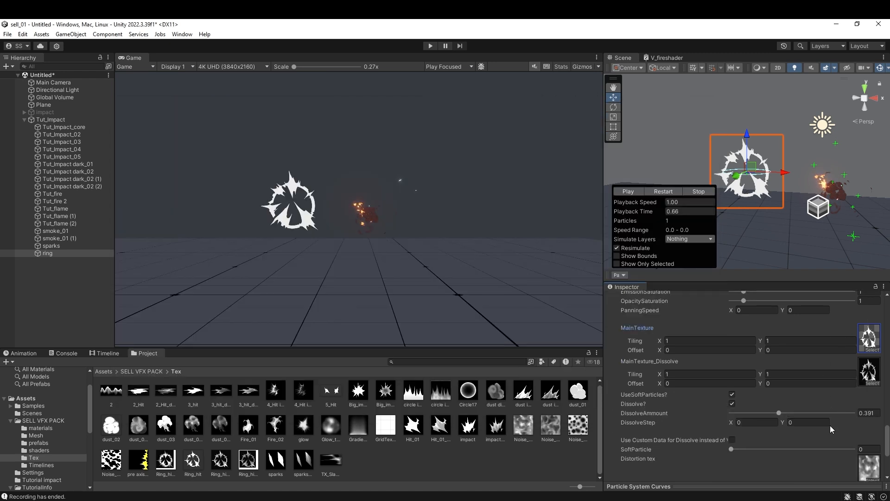
- Colour tut_ring's MainColor light orange, raise EmissionSaturation to 8.93, and replay the effect to check the glow
scroll(812, 371, up, 3)
click(801, 332)
click(823, 486)
click(883, 270)
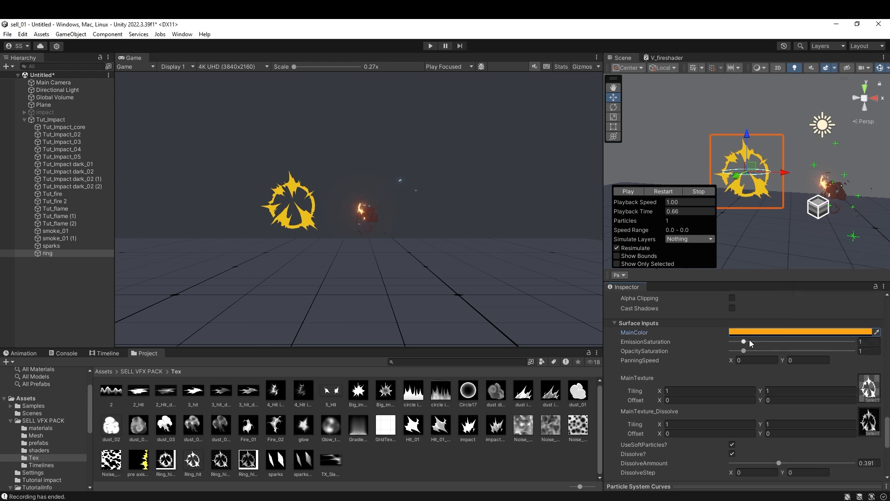
drag(745, 342, 801, 338)
click(800, 331)
click(881, 268)
click(665, 192)
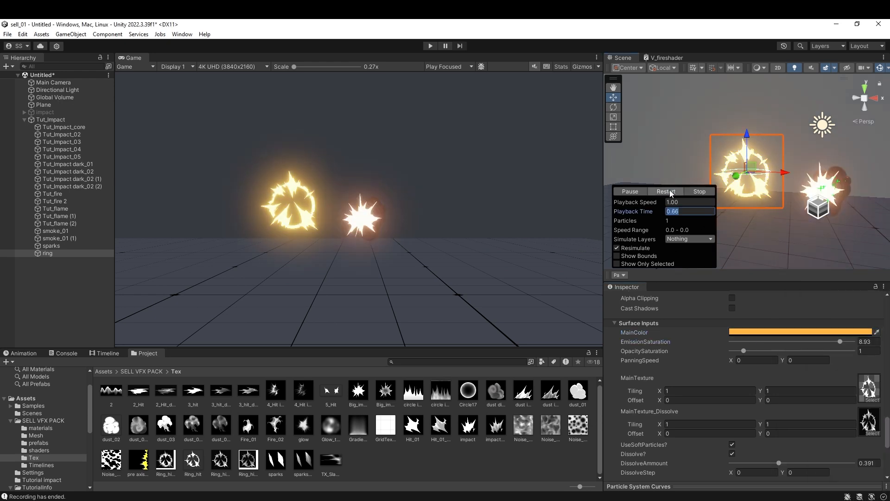
click(636, 191)
- Enable Custom Vertex Streams in the ring's Renderer and add the Custom1.xyzw stream
scroll(727, 431, up, 11)
click(717, 414)
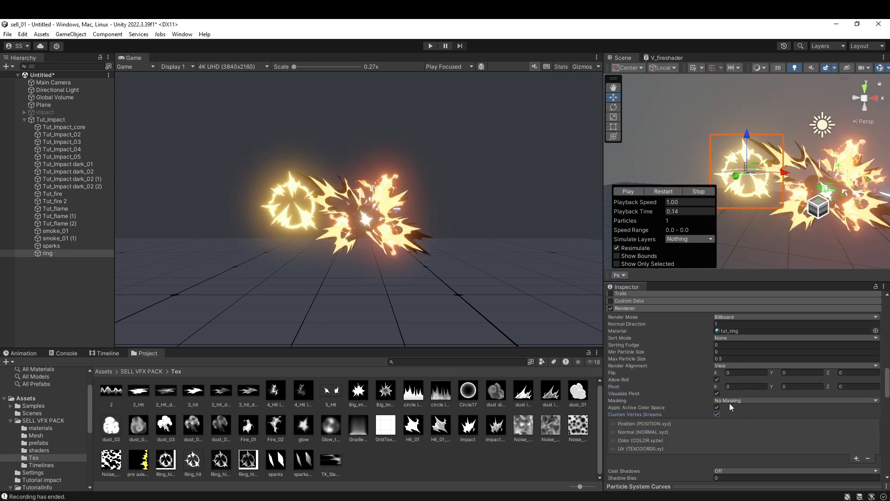
click(855, 459)
mouse_move(835, 400)
click(770, 429)
scroll(696, 371, up, 1)
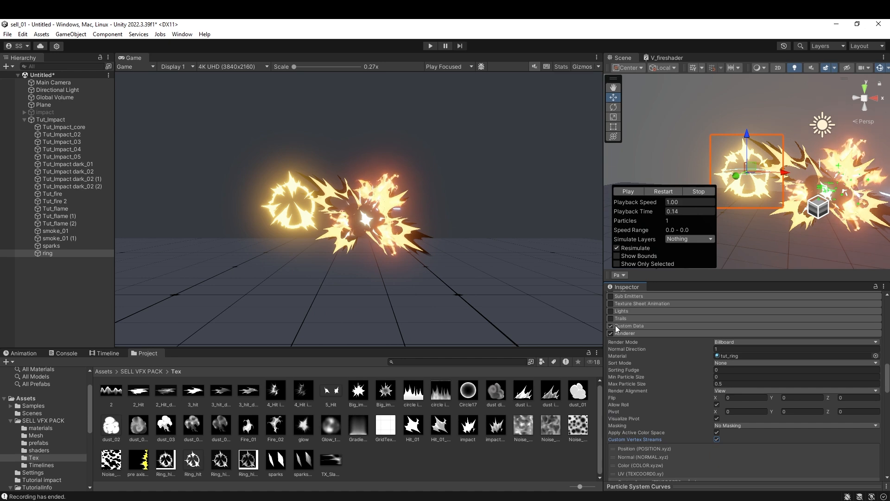
- Enable the ring's Custom Data with Custom1 in Vector mode, and make tut_ring use custom data for its dissolve
click(611, 326)
click(755, 345)
click(746, 364)
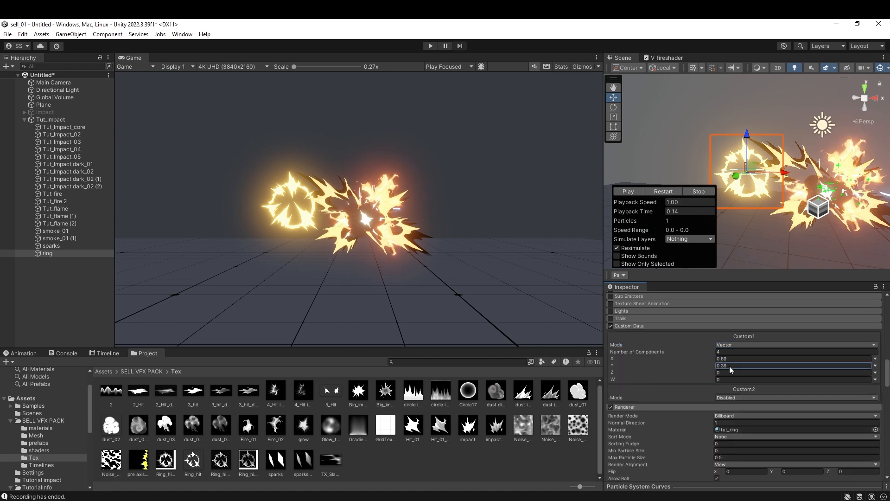
scroll(815, 449, down, 15)
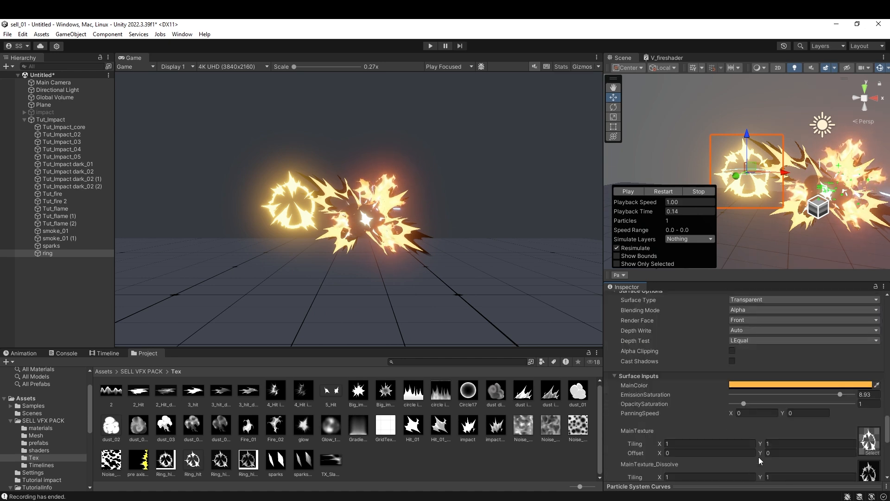
click(733, 467)
- Set Custom1's Y to 1 and drive its X with a curve falling from 1 to 0
scroll(752, 444, up, 15)
drag(714, 359, 711, 360)
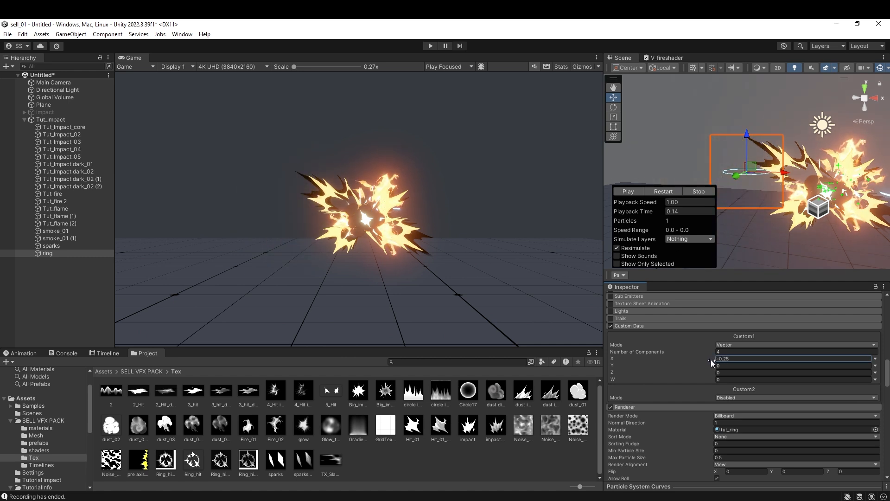
click(825, 357)
text(12)
click(877, 358)
click(858, 376)
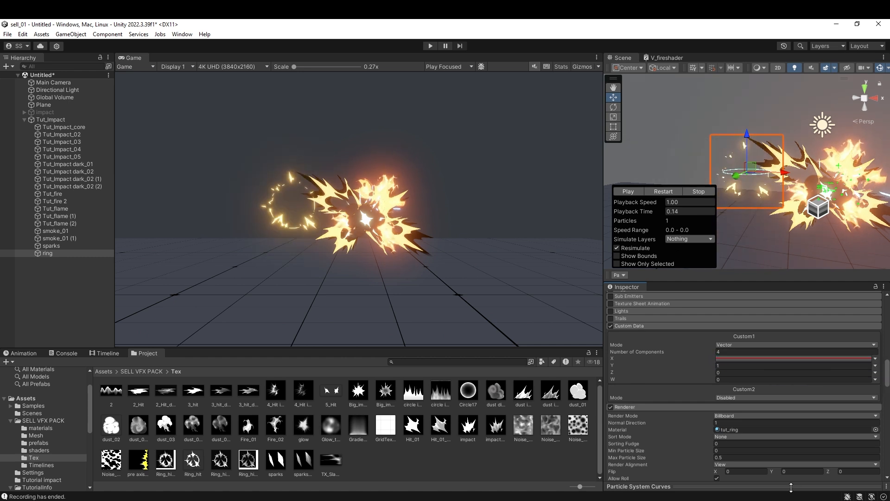
click(790, 486)
click(710, 483)
- Set the ring's Start Lifetime and Duration to 0.3
click(635, 193)
click(714, 347)
scroll(772, 365, up, 14)
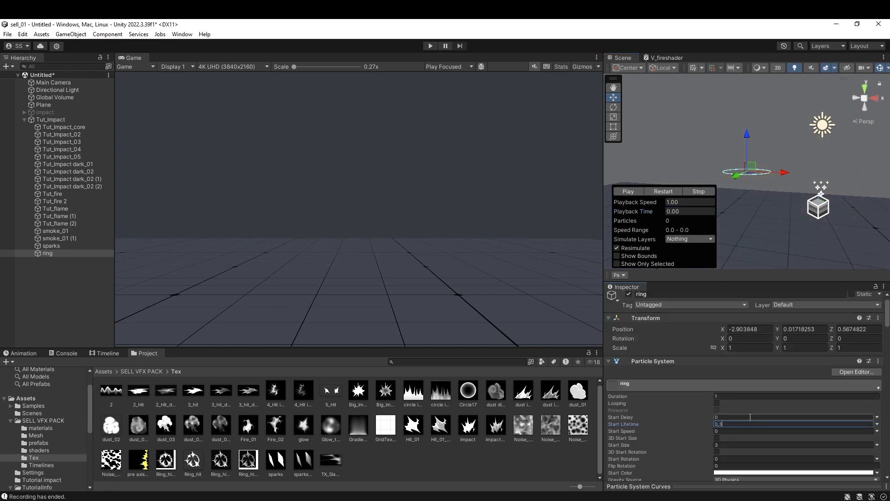
scroll(747, 418, down, 10)
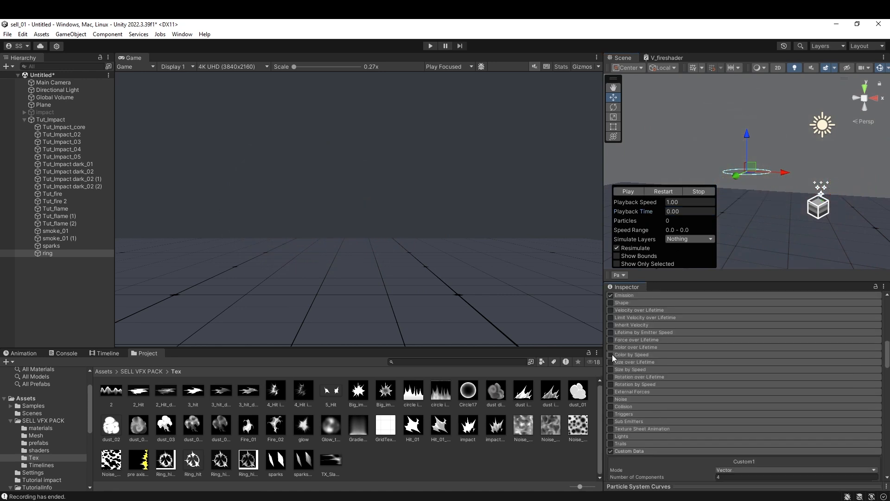
- Enable Size over Lifetime on the ring with a curve rising quickly from about 0.5 before easing to 1, and replay
click(630, 361)
drag(727, 486, 727, 347)
click(659, 191)
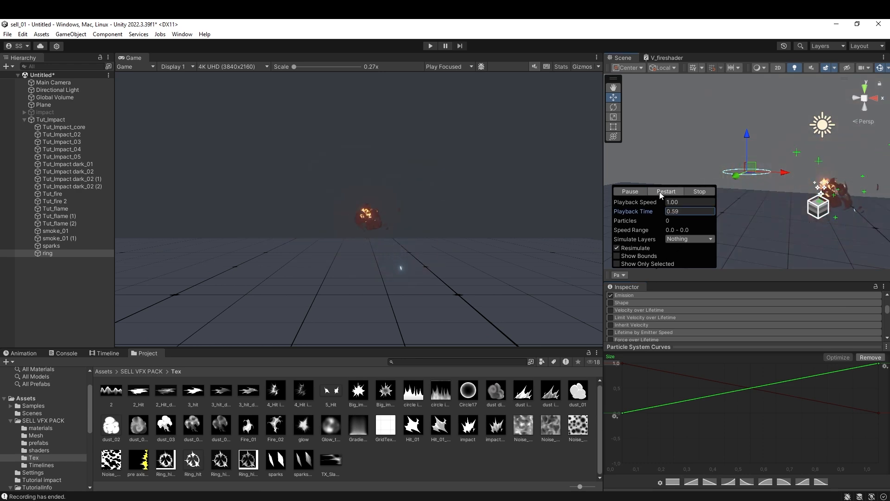
drag(612, 417, 619, 389)
double_click(694, 386)
drag(694, 385, 678, 370)
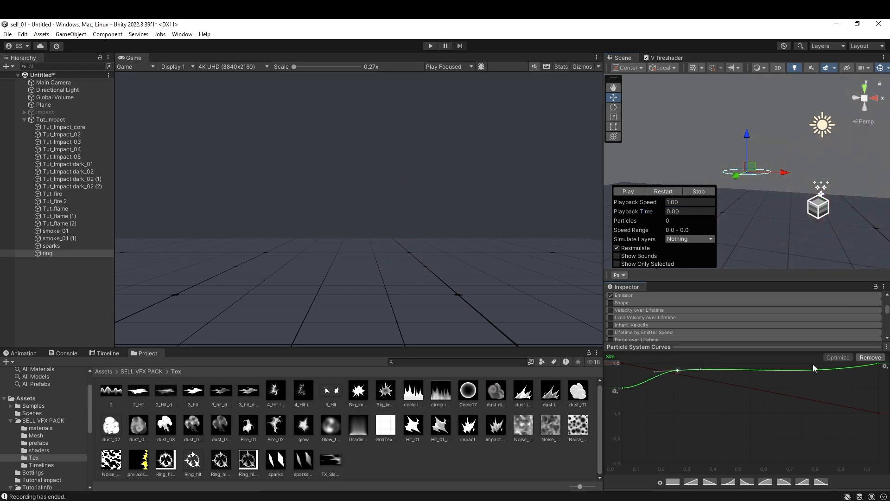
click(664, 191)
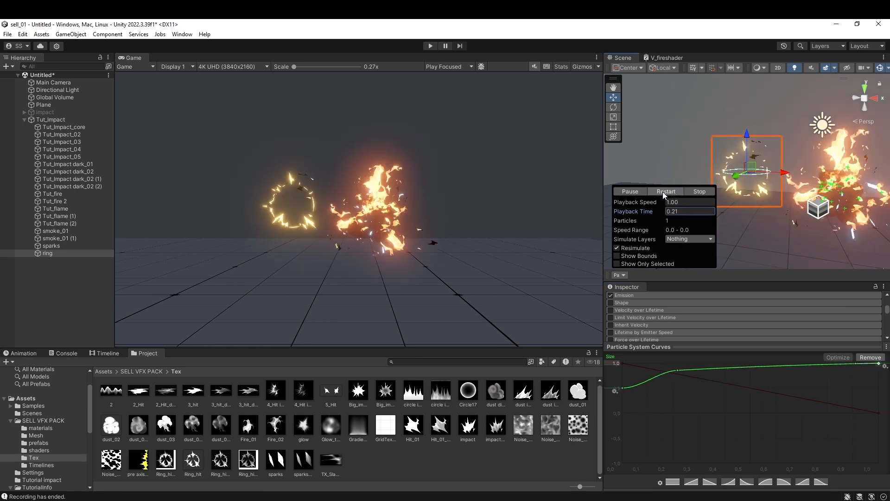
- Move the ring onto the impact at position 0.34, 0.02, -0.01 and increase its Start Size to 5
drag(752, 170, 857, 178)
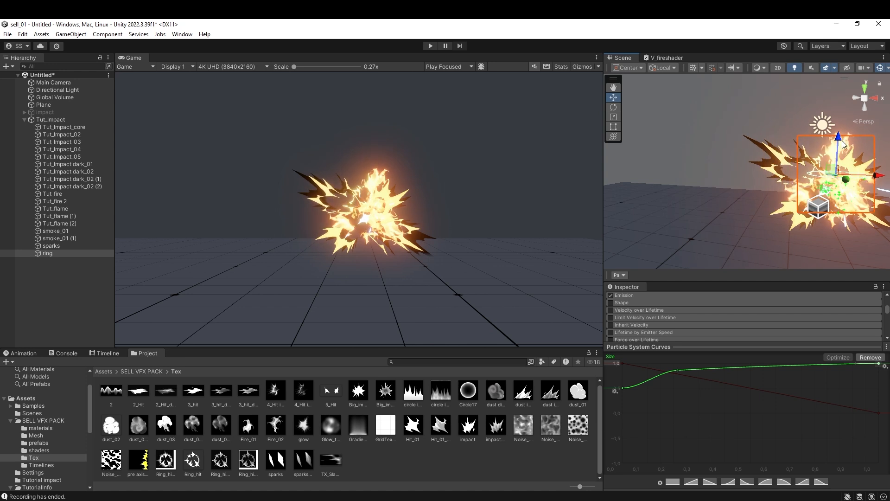
scroll(765, 320, up, 5)
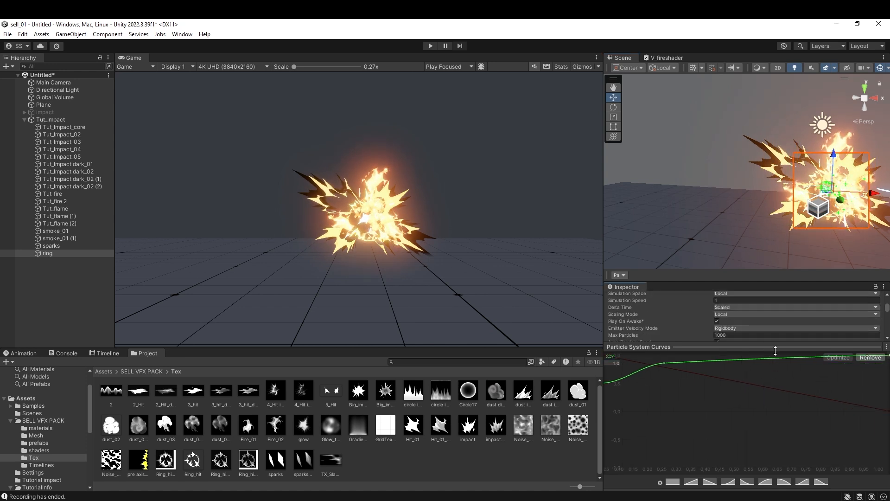
click(717, 369)
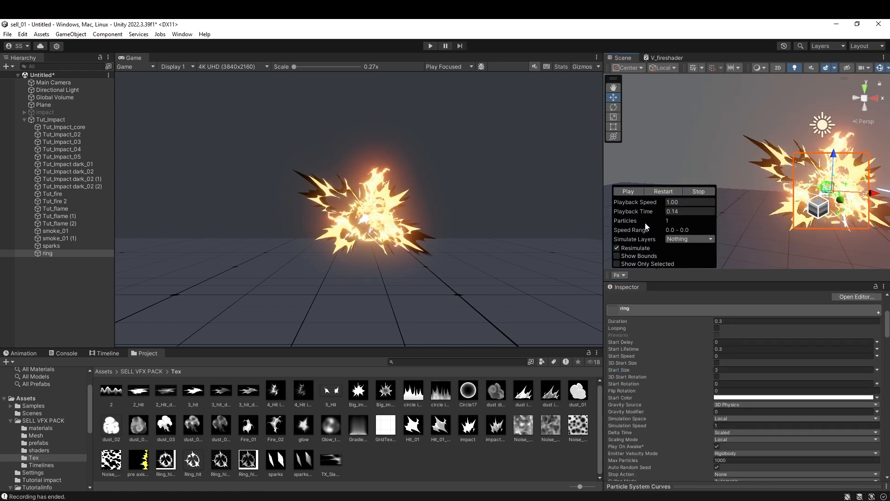
text(4)
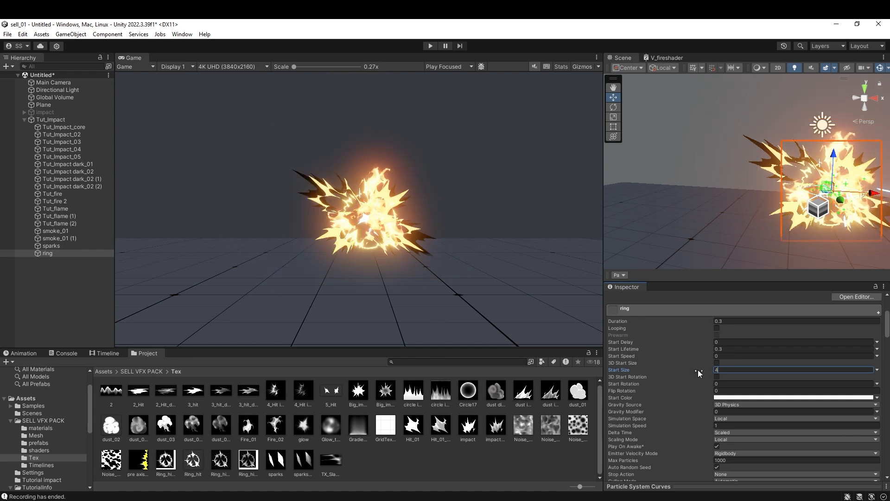
click(810, 135)
click(55, 254)
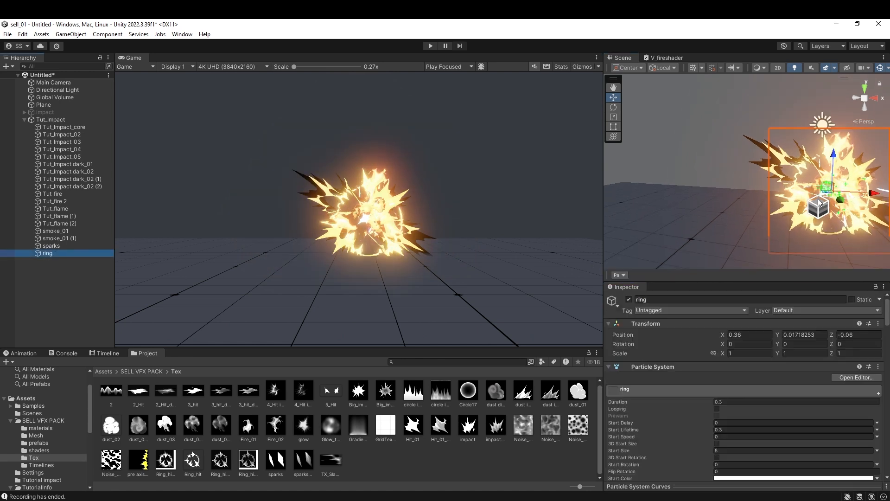
drag(836, 158, 838, 156)
- Set the ring's Start Size to 4, replaying the effect to compare
click(623, 275)
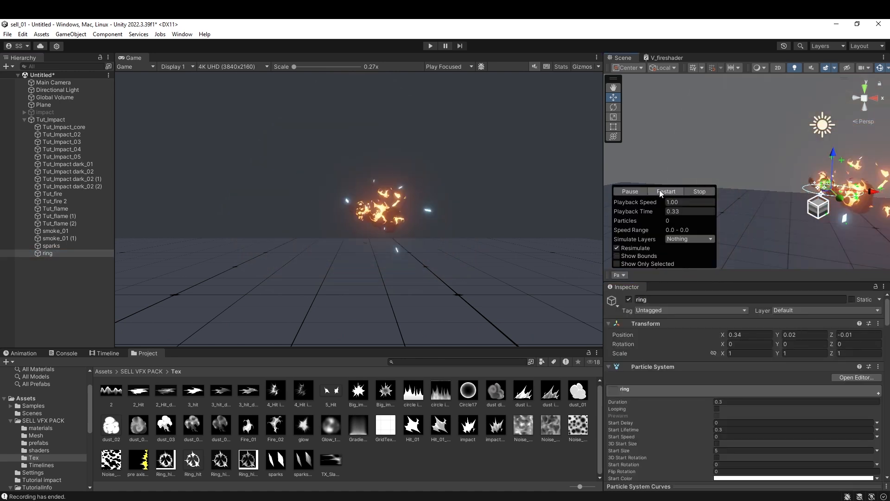
click(659, 190)
click(726, 450)
text(4)
click(619, 275)
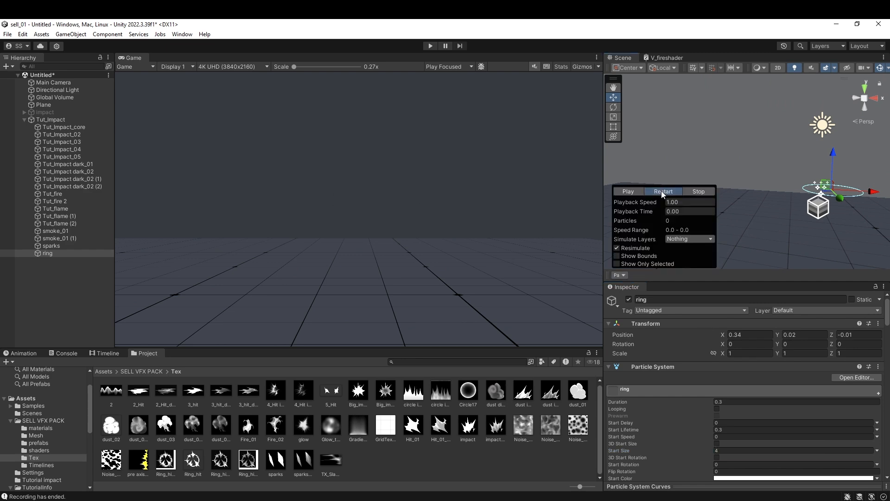
click(659, 190)
- Try a Start Delay of 0.2 on the ring and replay the effect
click(680, 424)
text(0.2)
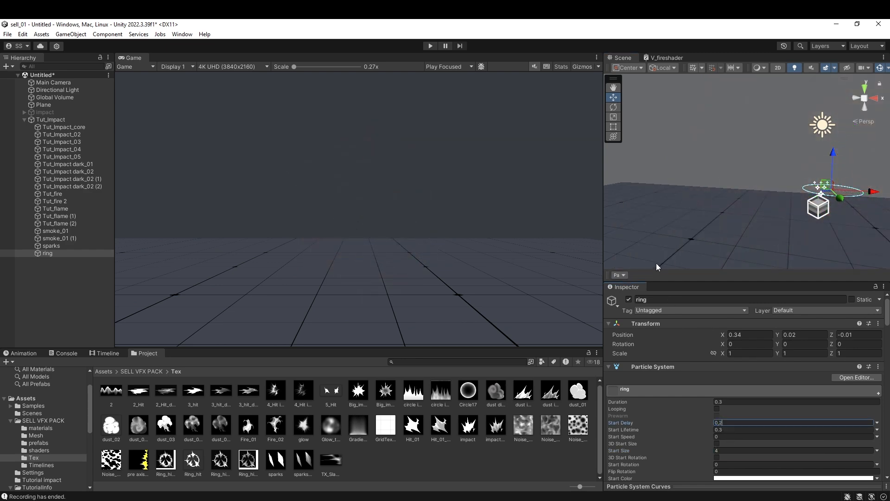
click(620, 275)
click(662, 190)
- Set the ring's Start Delay to 0.1 and replay the effect to check its timing
click(719, 422)
text(0.1)
click(620, 275)
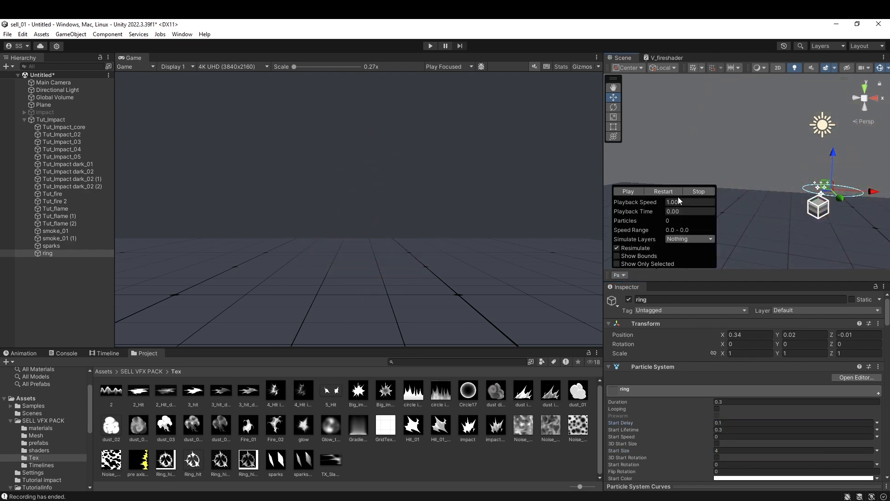
click(664, 189)
click(657, 191)
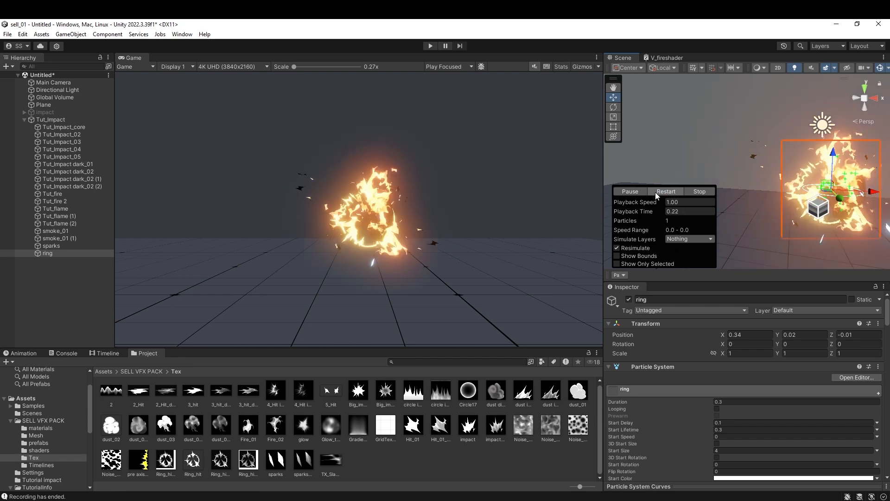
- Open the ring's Custom1 X curve to check its shape, and collapse the curve editor
scroll(744, 468, down, 15)
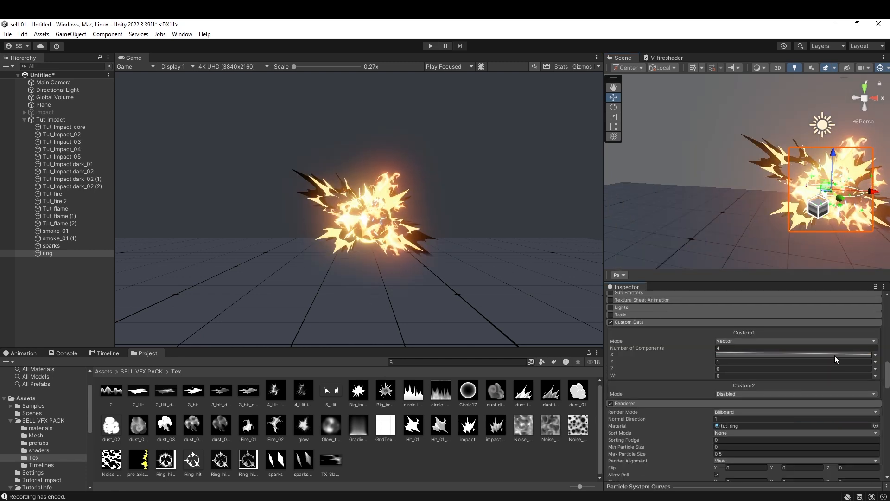
click(832, 487)
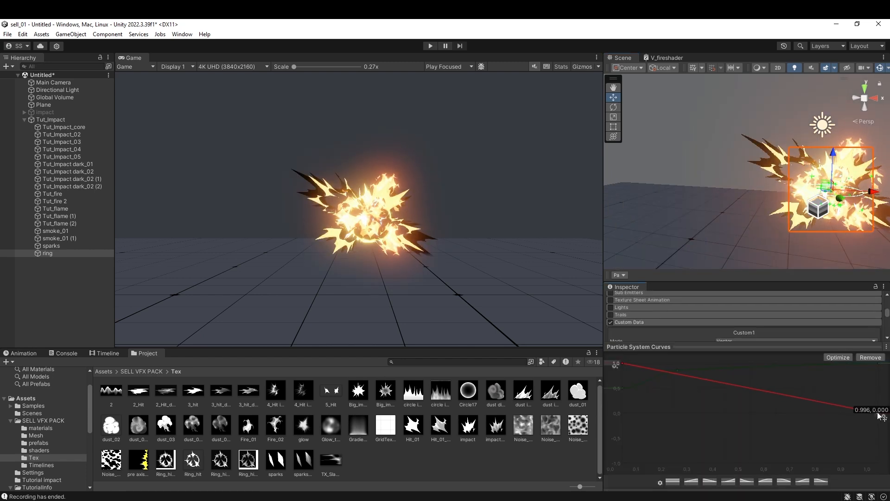
click(742, 346)
- Change tut_ring's MainColor to light blue and replay the effect
scroll(742, 433, down, 10)
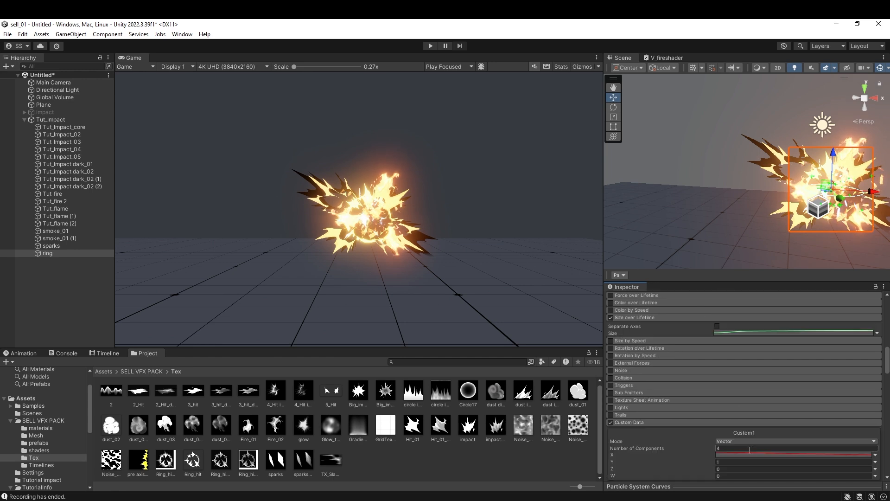
click(789, 405)
drag(869, 328, 797, 382)
mouse_move(825, 325)
mouse_down()
mouse_move(820, 313)
mouse_move(833, 315)
mouse_up()
click(882, 271)
click(620, 275)
click(668, 191)
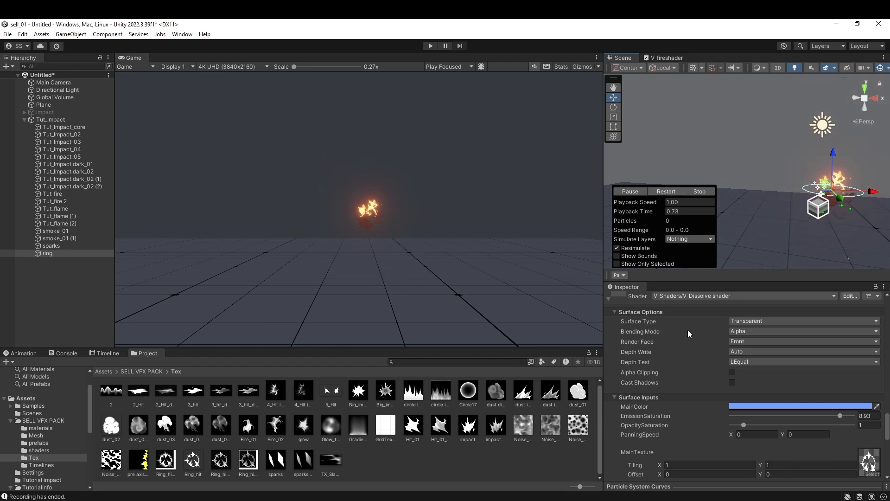
- Shorten the ring's Start Lifetime and Duration to 0.2 and replay the effect
scroll(688, 329, up, 10)
scroll(716, 345, up, 5)
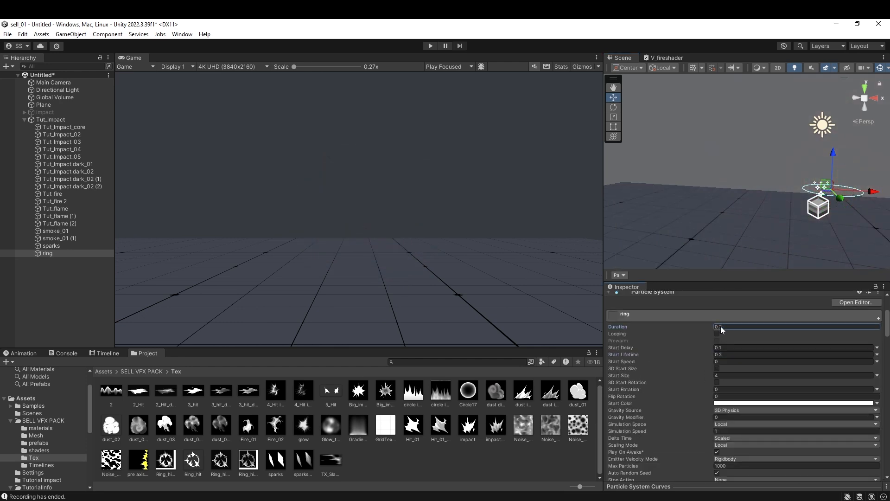
click(665, 191)
click(665, 191)
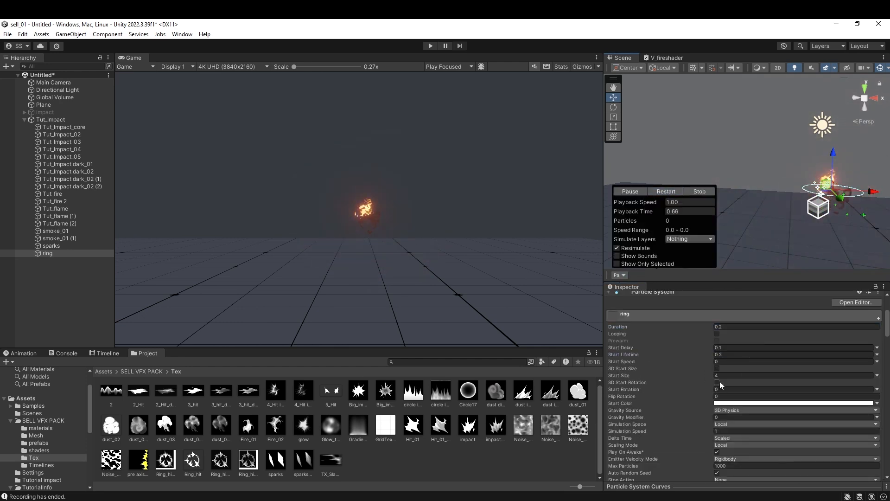
- Set the ring's Start Size to 3.5 and replay the effect several times to judge it
click(723, 375)
text(3.5)
key(Return)
click(665, 191)
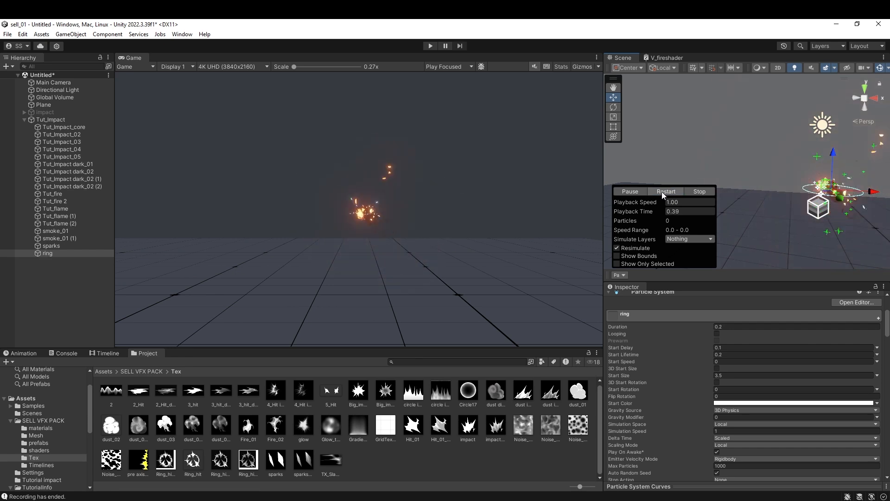
click(661, 191)
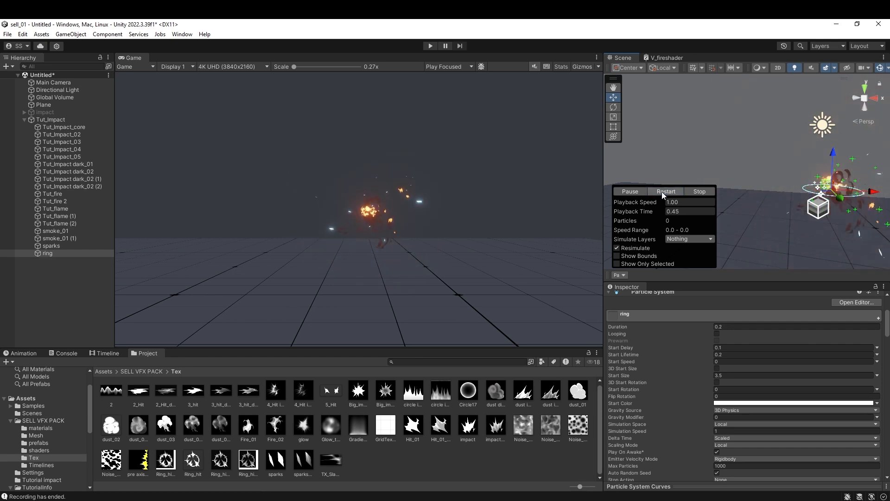
click(661, 191)
click(661, 191)
- Set Order in Layer to -1 for both smoke_01 and smoke_01 (1), and replay the effect
click(631, 192)
drag(645, 211, 673, 212)
click(74, 237)
shift+click(73, 232)
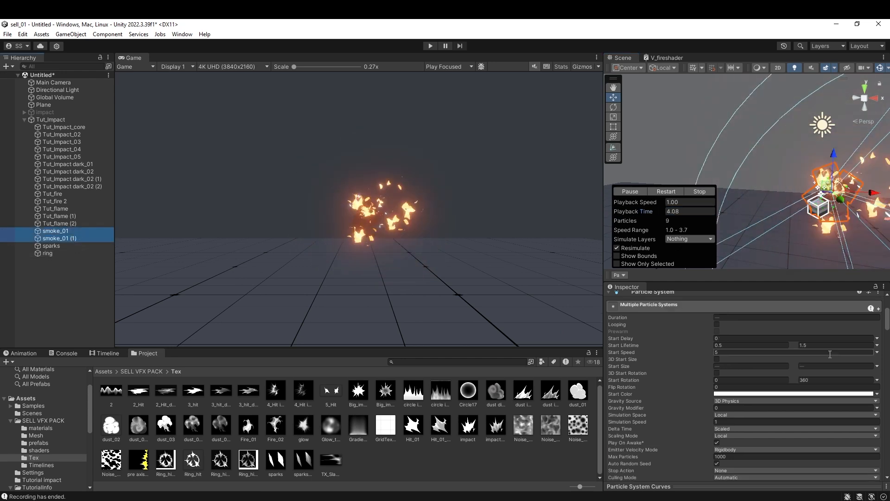
scroll(788, 390, down, 16)
scroll(733, 423, down, 3)
click(728, 348)
text(-1)
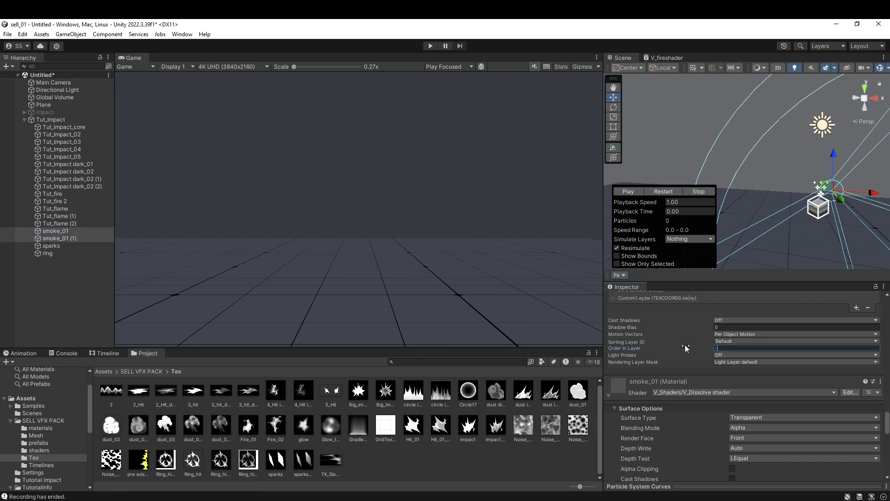
click(654, 189)
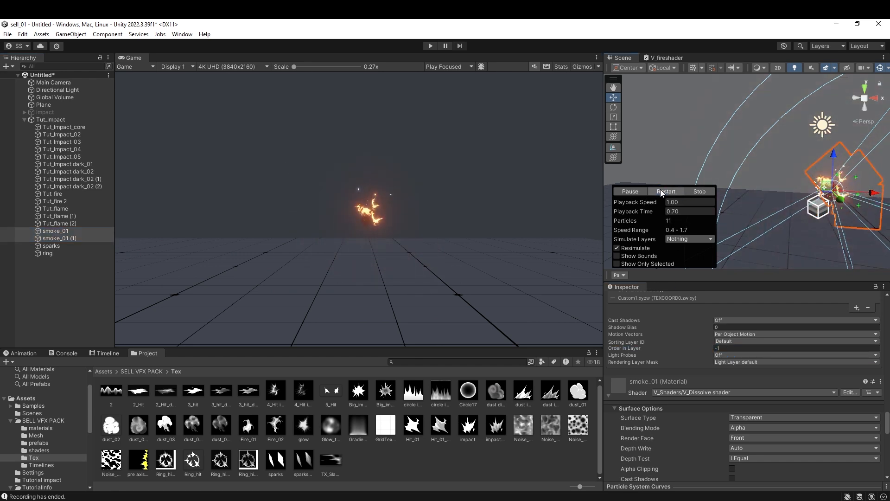
click(663, 192)
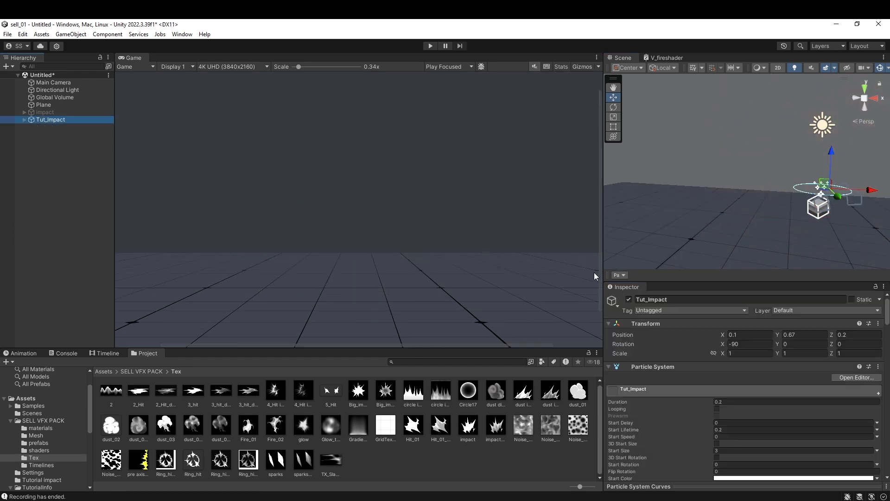
- Replay the complete Tut_Impact effect several times to review the combined result
click(623, 274)
click(657, 191)
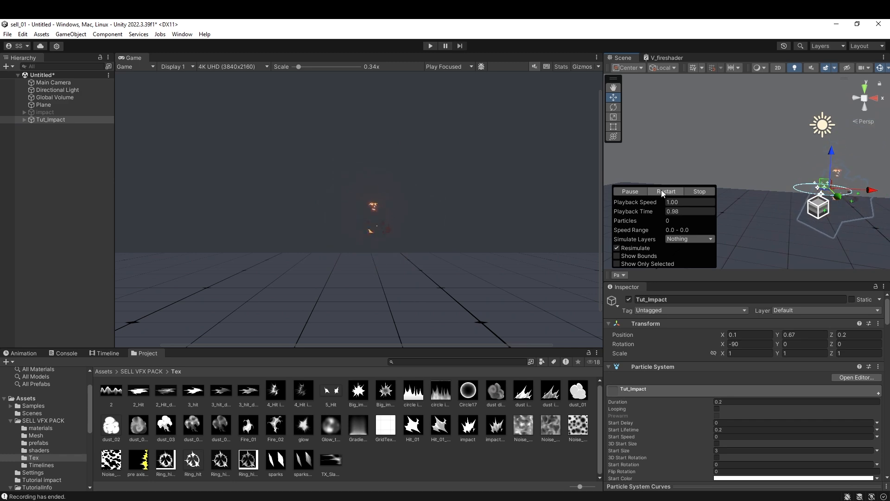
click(663, 191)
click(666, 192)
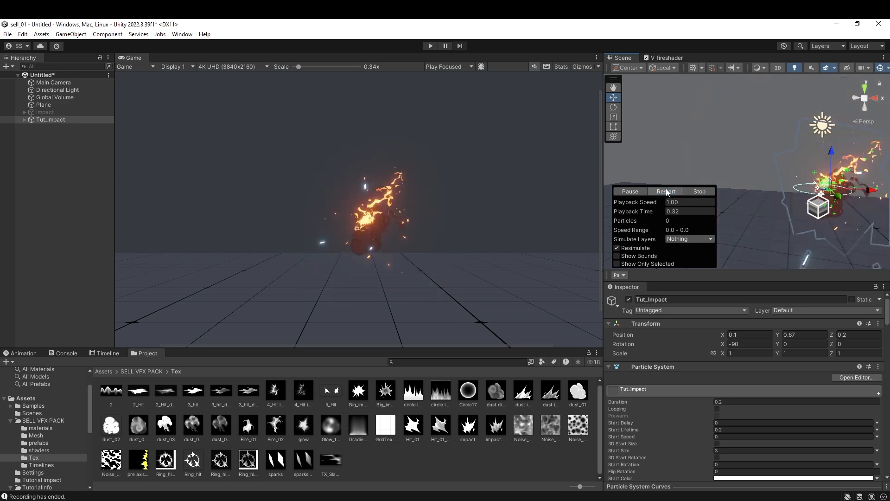
click(668, 192)
click(669, 192)
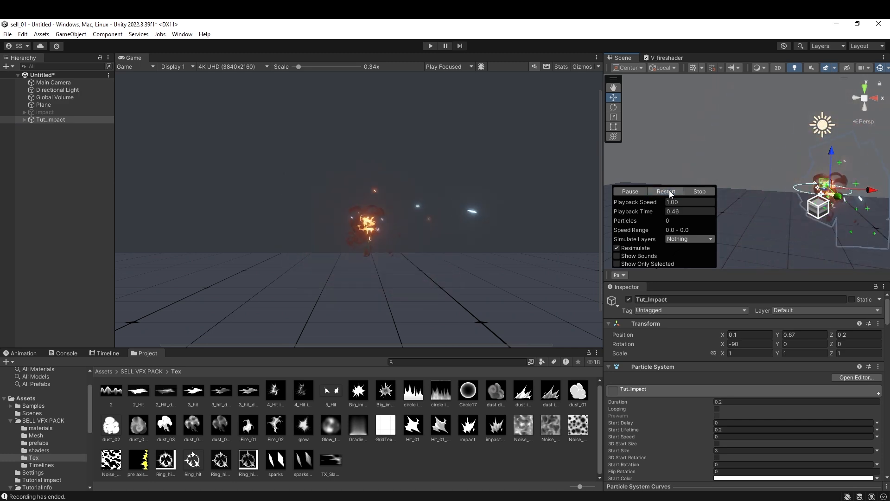